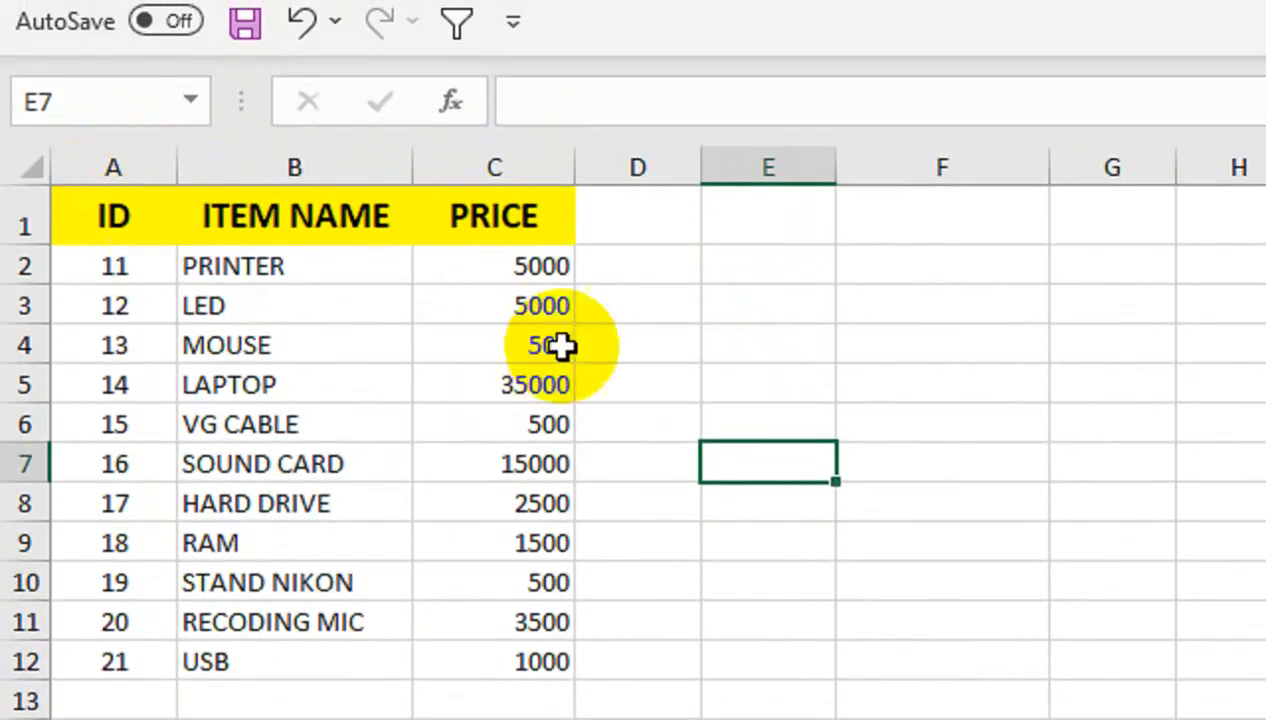
- Enter the formula =COUNTA(A1:C12) in cell F6 to count the filled cells of the item table
{"action": "left_click", "coordinate": [966, 422]}
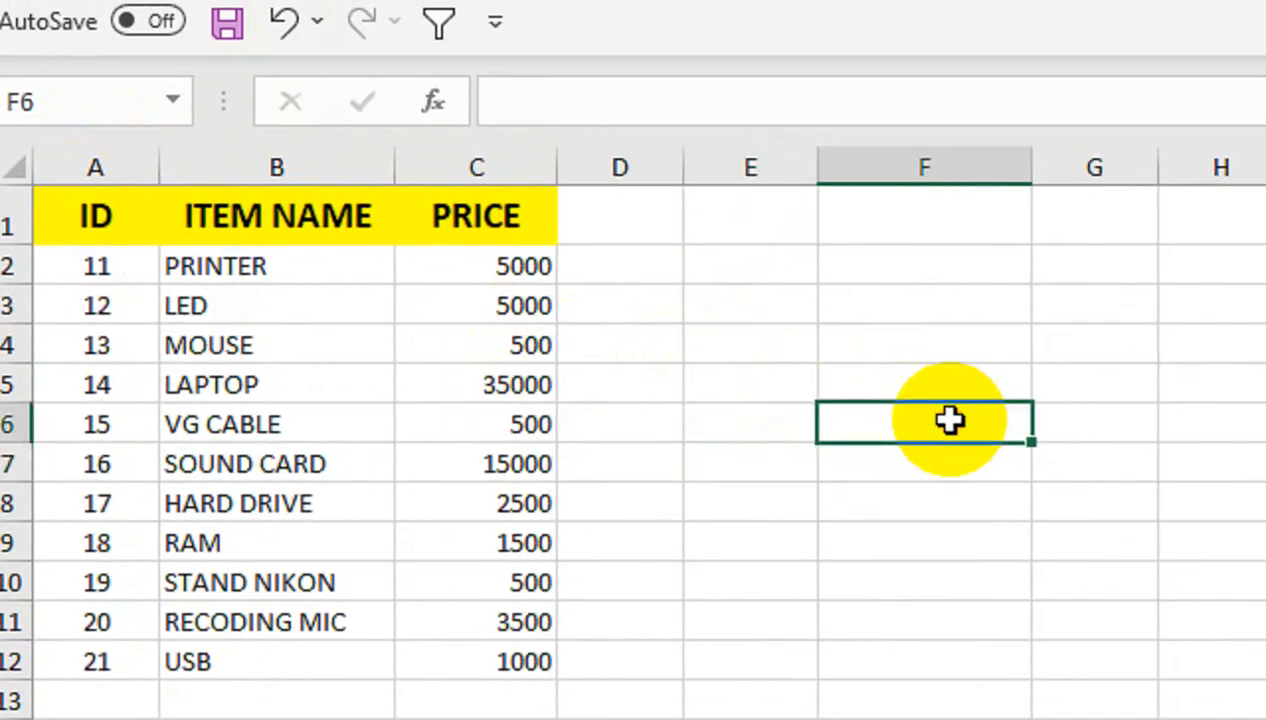
{"action": "type", "text": "=COUN"}
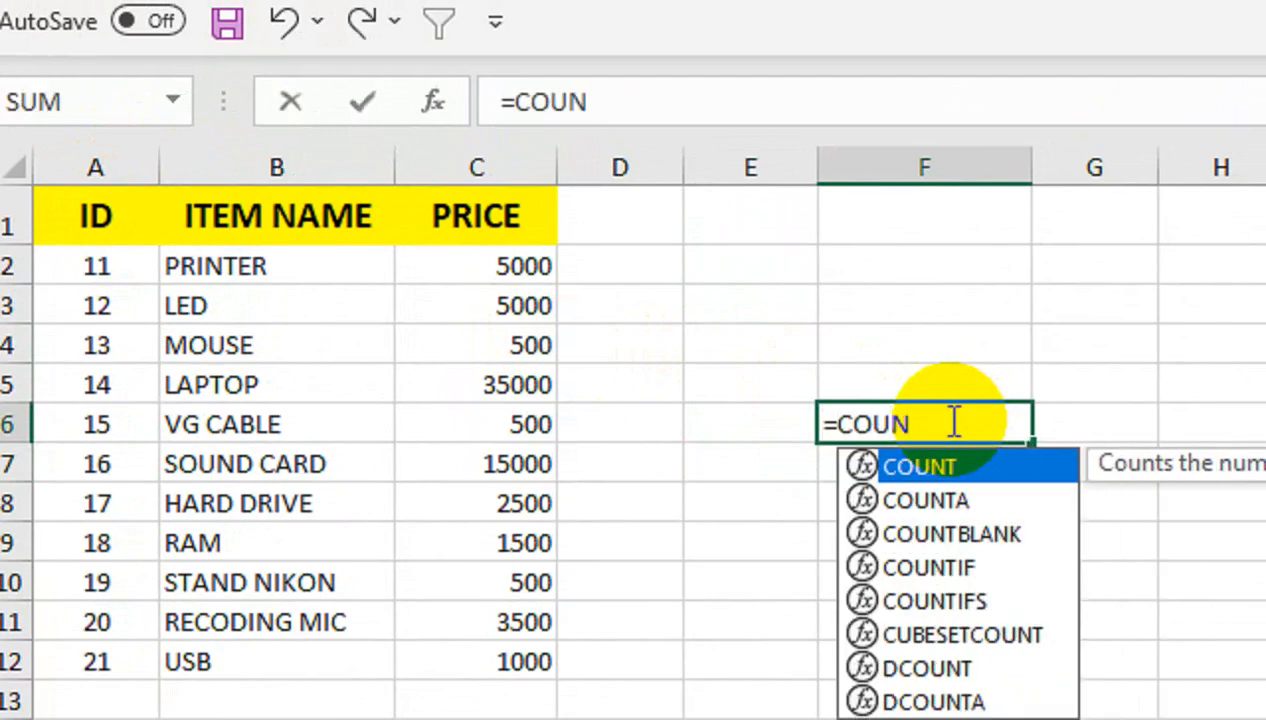
{"action": "type", "text": "T"}
{"action": "key", "text": "Down"}
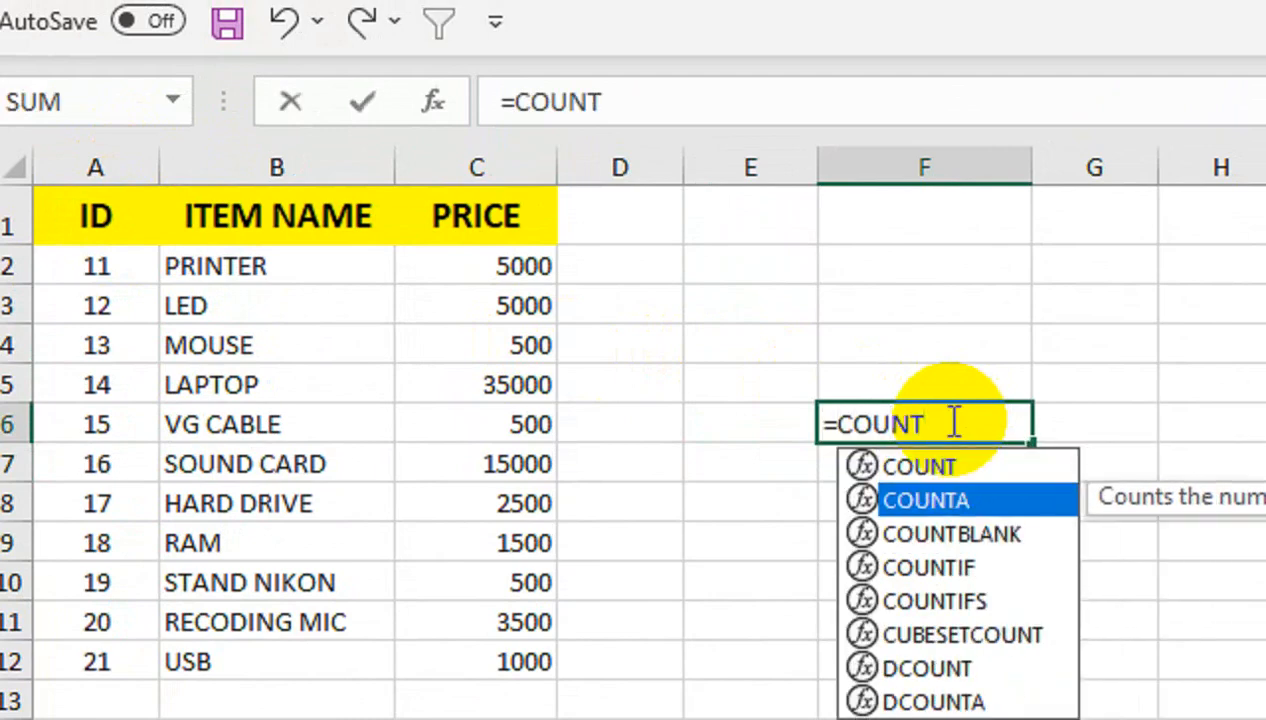
{"action": "key", "text": "Tab"}
{"action": "left_click_drag", "start_coordinate": [122, 217], "coordinate": [466, 671]}
{"action": "left_click_drag", "start_coordinate": [484, 560], "coordinate": [484, 560]}
{"action": "type", "text": ")"}
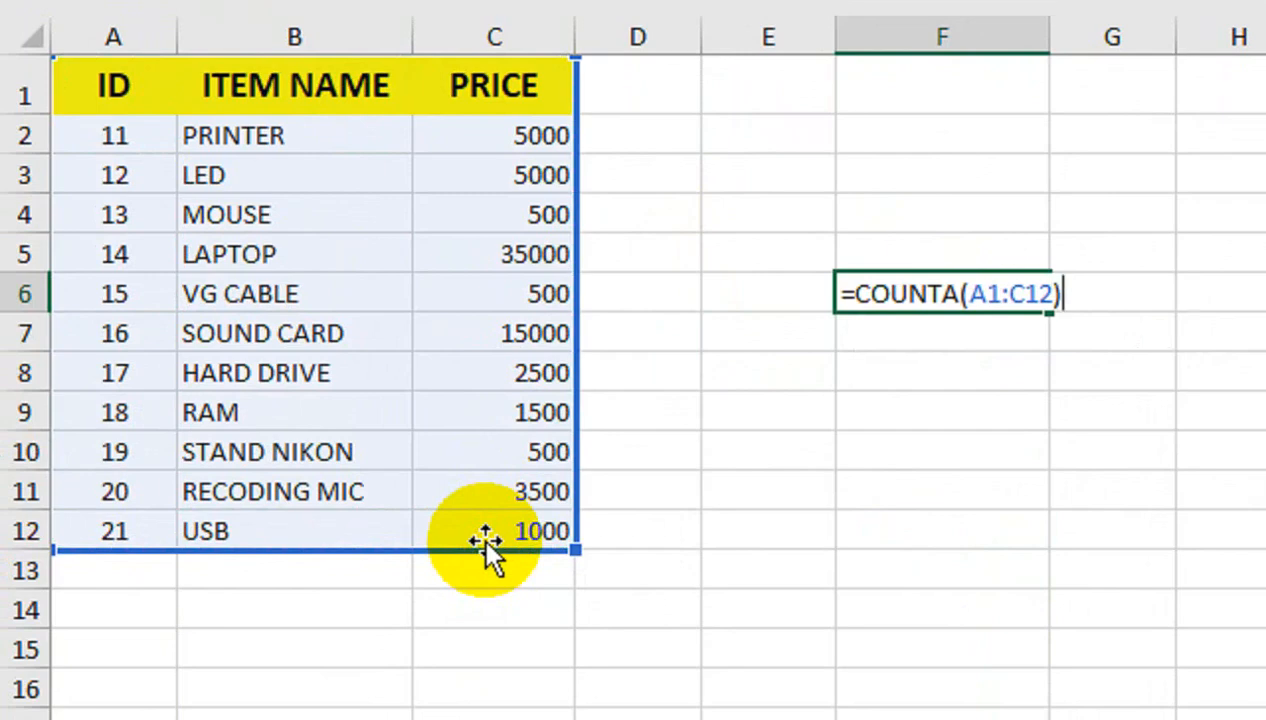
{"action": "key", "text": "Return"}
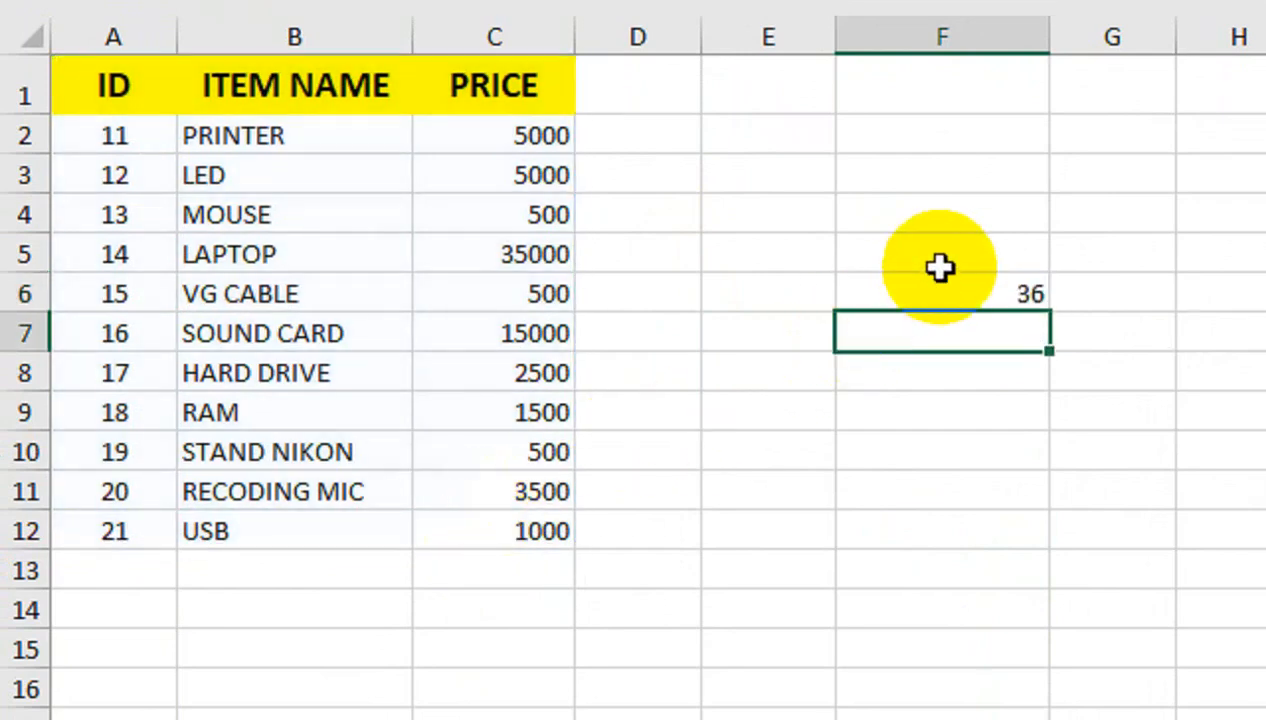
- Add the header QTY in cell D1, next to the PRICE column
{"action": "left_click", "coordinate": [938, 266]}
{"action": "left_click", "coordinate": [600, 90]}
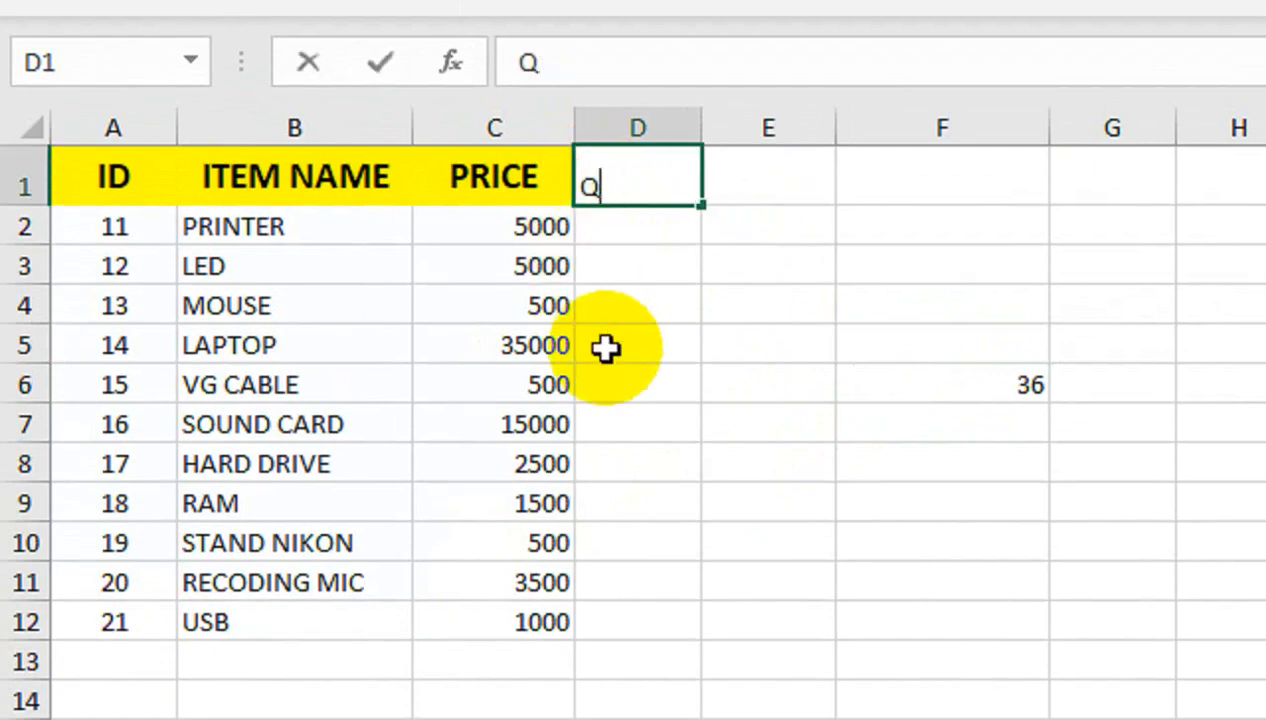
{"action": "key", "text": "Return"}
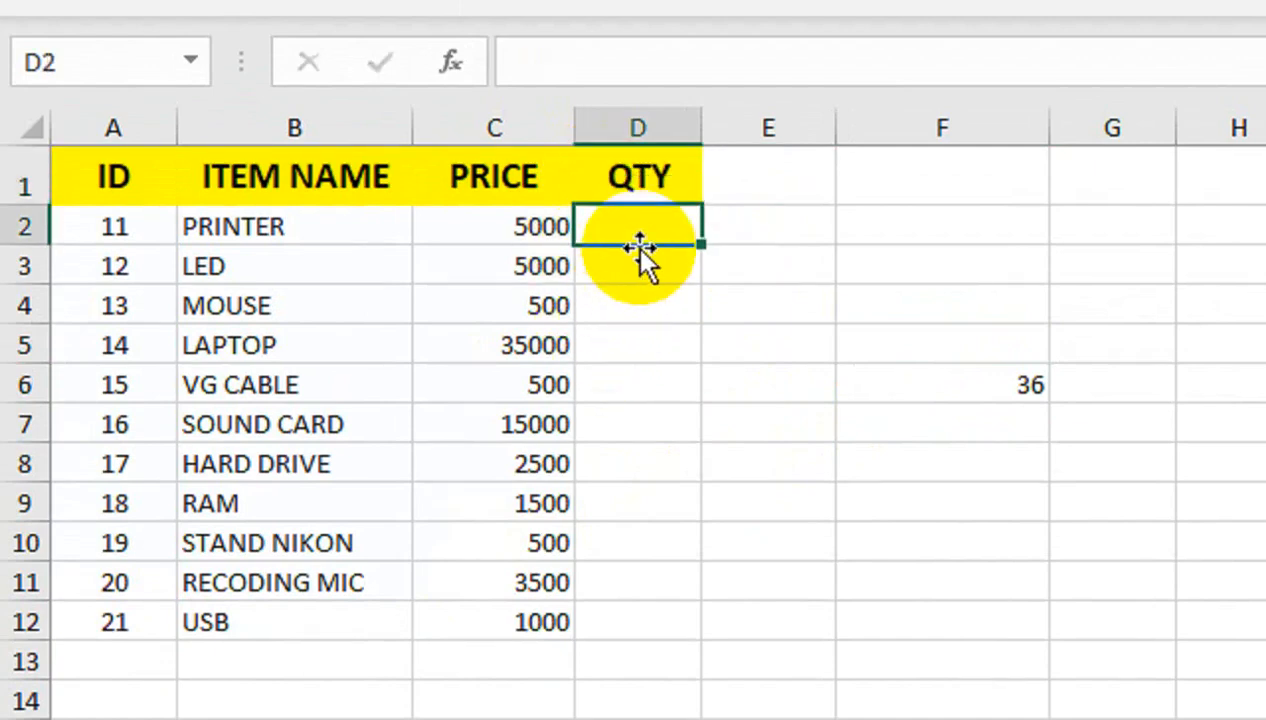
- Enter a quantity of 10 in D2 and fill it down through D12
{"action": "type", "text": "10"}
{"action": "key", "text": "Return"}
{"action": "key", "text": "Up"}
{"action": "key", "text": "Left"}
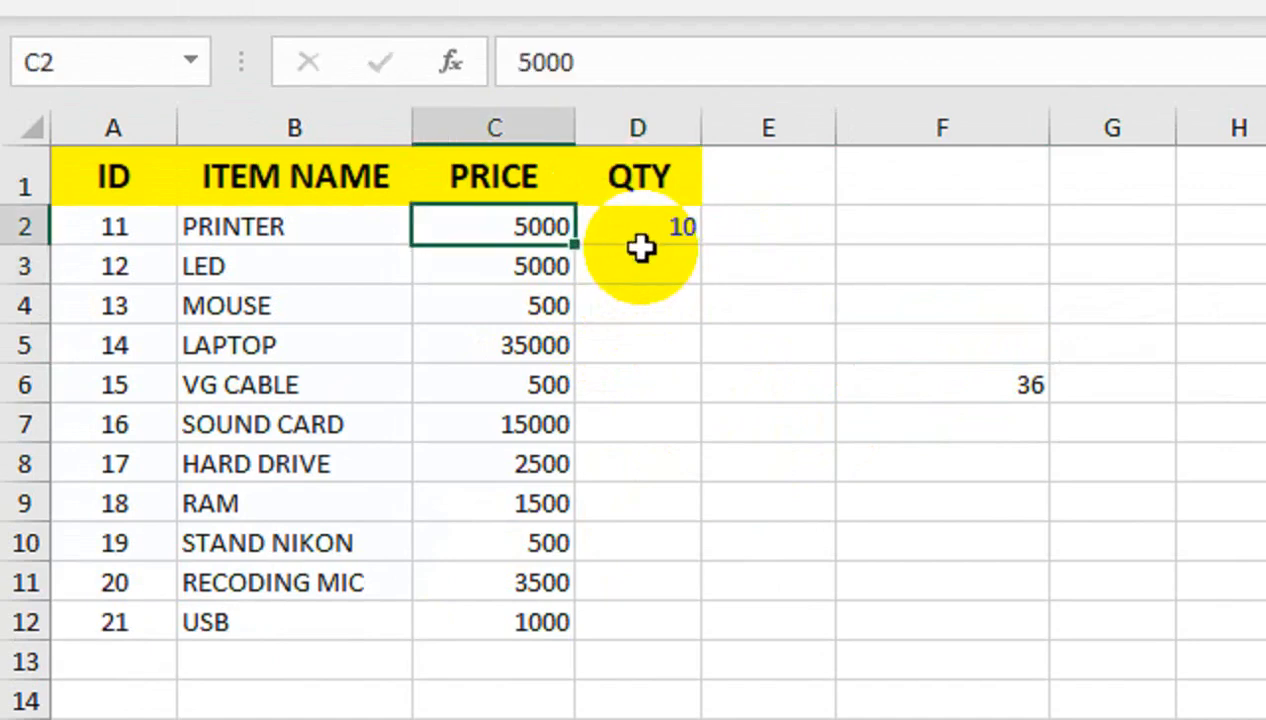
{"action": "left_click", "coordinate": [640, 245]}
{"action": "key", "text": "shift+Down"}
{"action": "key", "text": "shift+Down"}
{"action": "key", "text": "shift+Down"}
{"action": "key", "text": "shift+Down"}
{"action": "key", "text": "shift+Down"}
{"action": "key", "text": "shift+Down"}
{"action": "key", "text": "shift+Down"}
{"action": "key", "text": "shift+Down"}
{"action": "key", "text": "shift+Down"}
{"action": "key", "text": "shift+Down"}
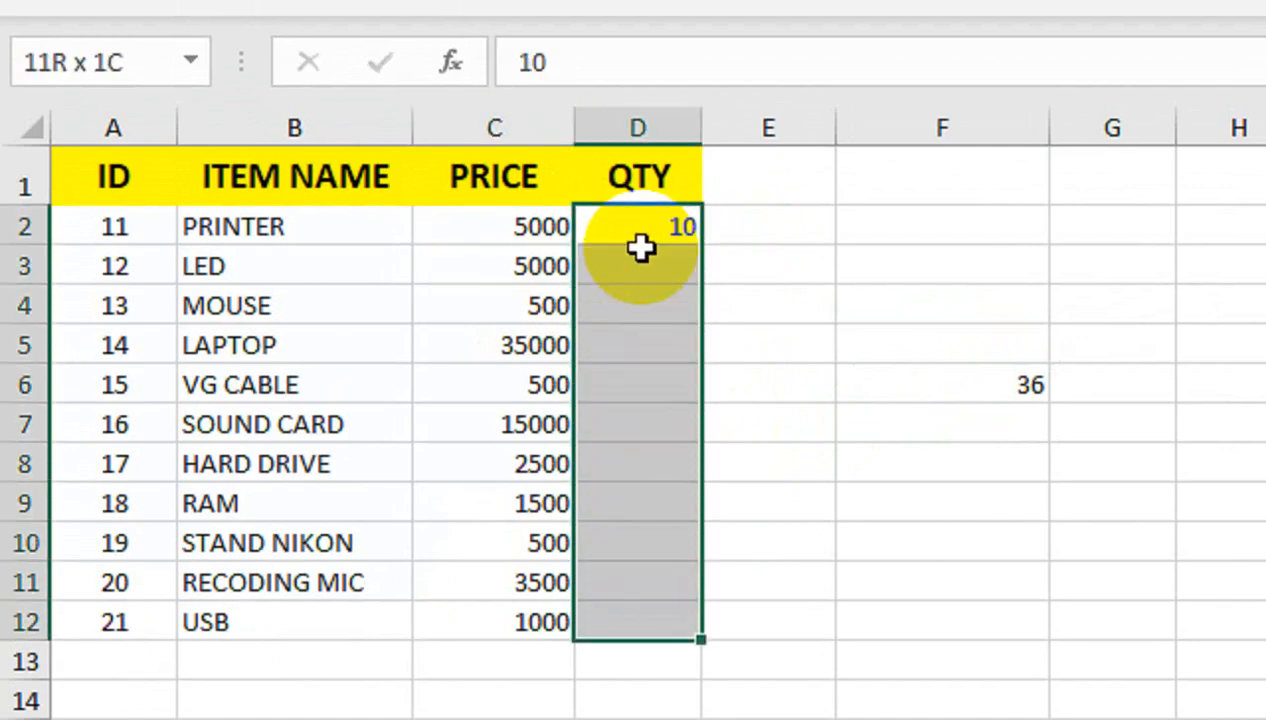
{"action": "key", "text": "ctrl+d"}
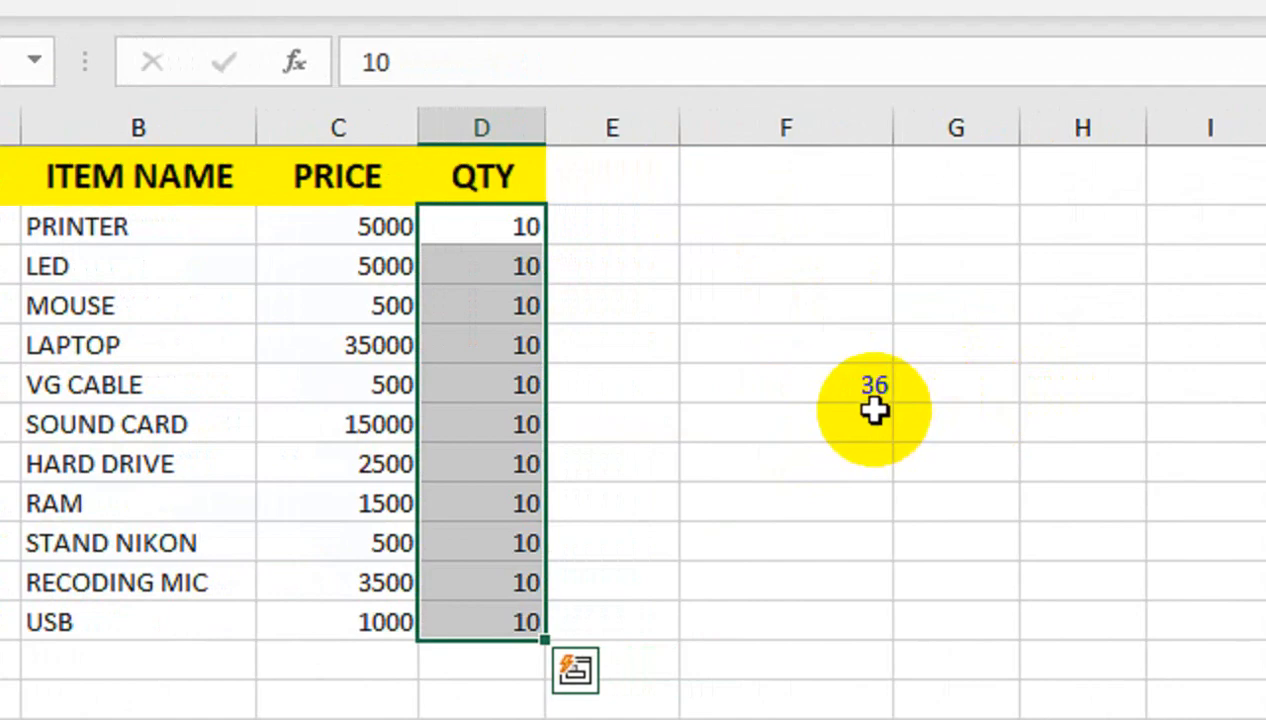
- Inspect which range the COUNTA formula in F6 refers to, leaving the formula as it is
{"action": "double_click", "coordinate": [875, 403]}
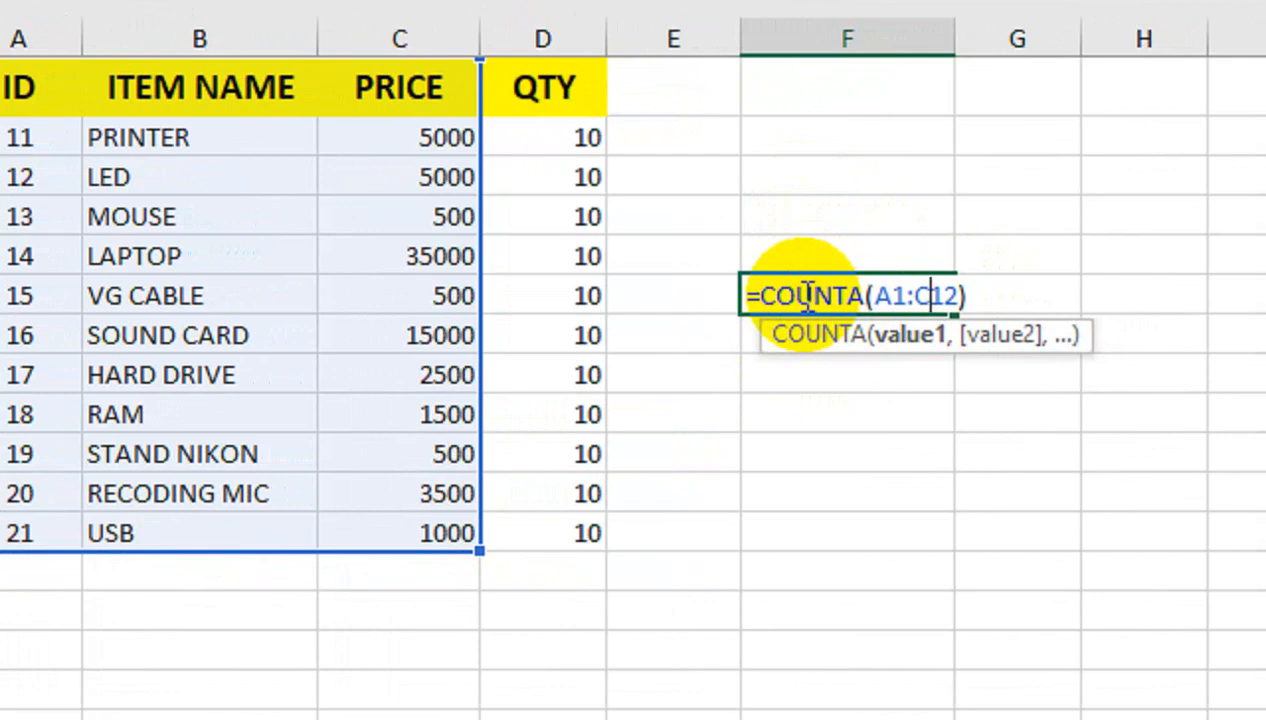
{"action": "key", "text": "Return"}
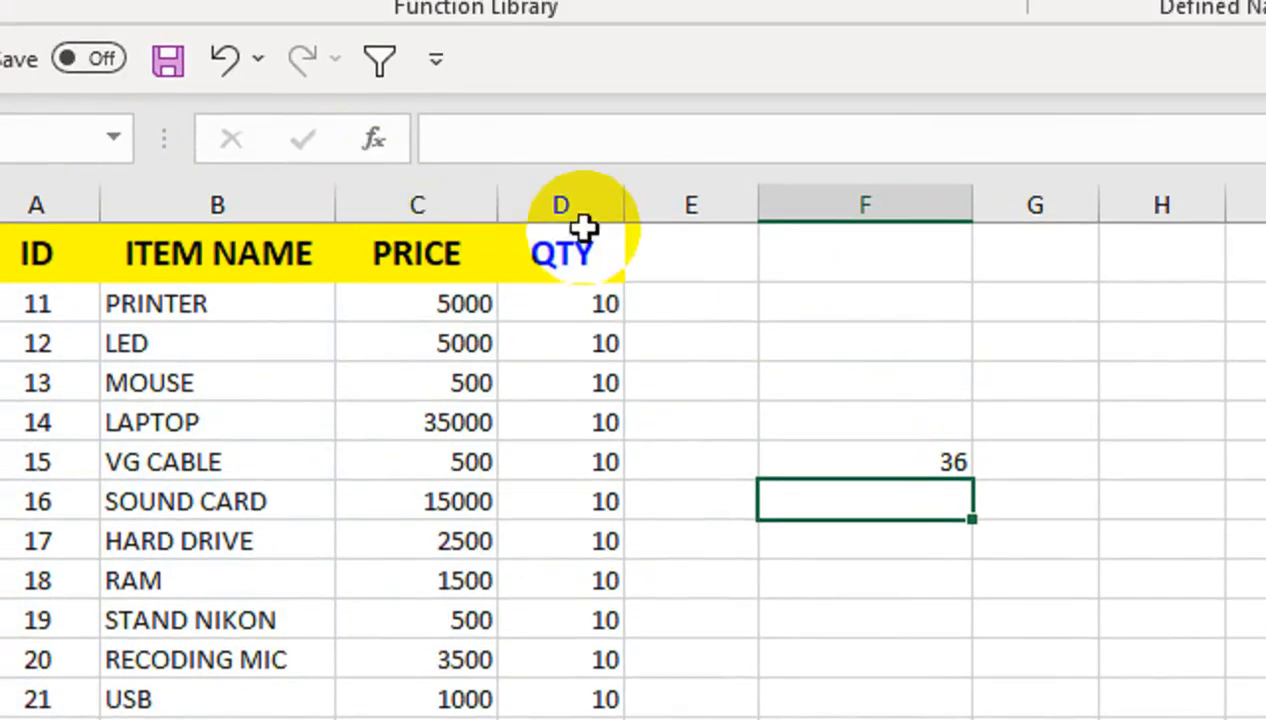
{"action": "left_click", "coordinate": [867, 470]}
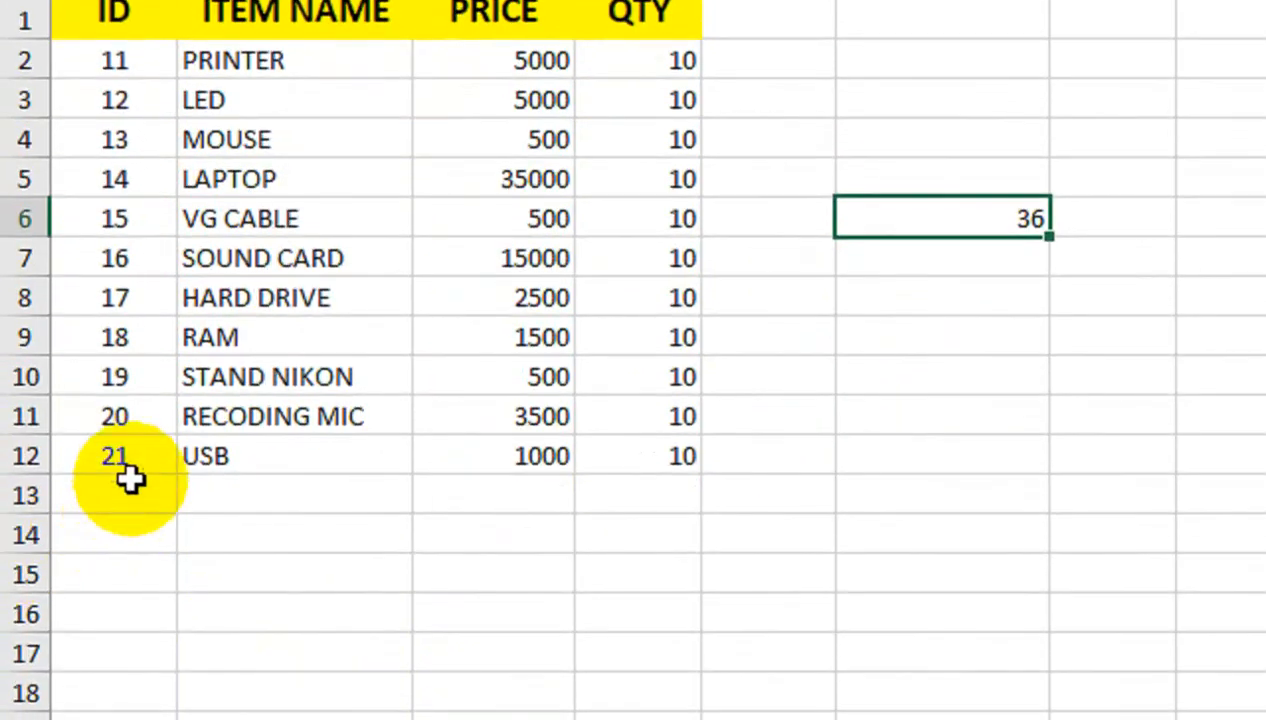
- Extend the ID column from A12 down to A19 as a consecutive series running from 21 to 28
{"action": "left_click", "coordinate": [132, 476]}
{"action": "left_click_drag", "start_coordinate": [178, 476], "coordinate": [190, 550]}
{"action": "left_click", "coordinate": [215, 595]}
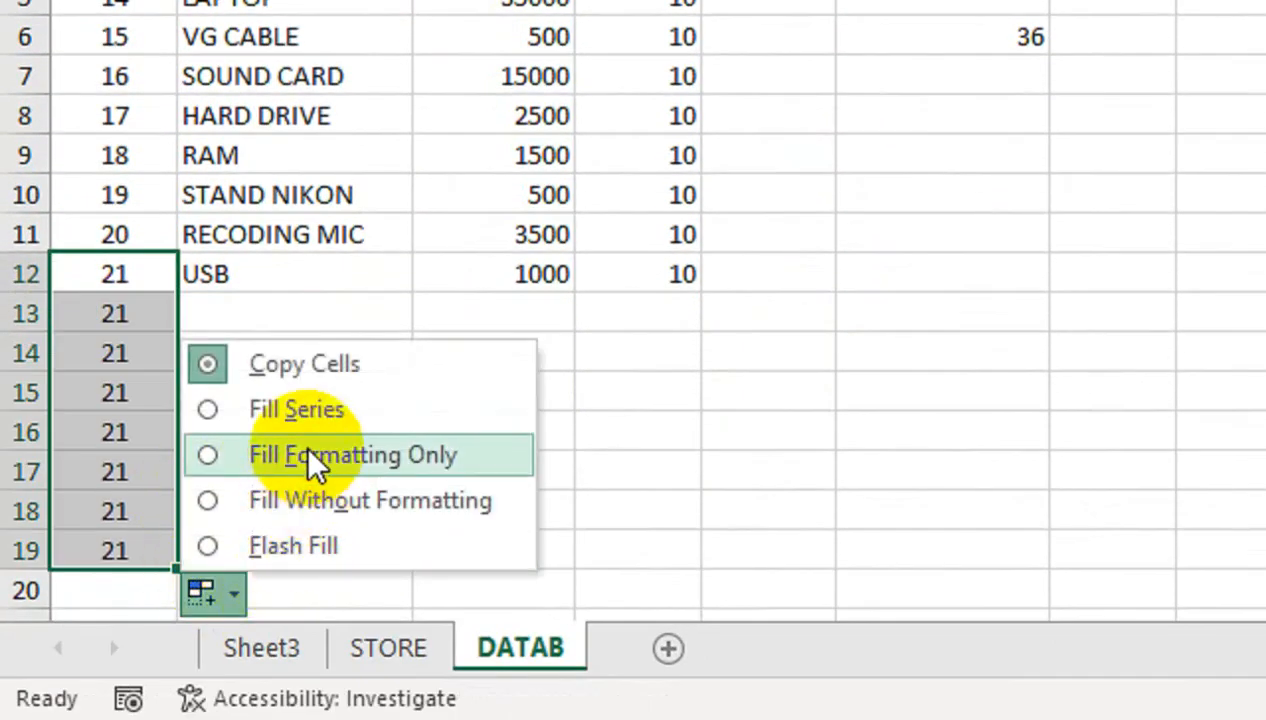
{"action": "left_click", "coordinate": [296, 409]}
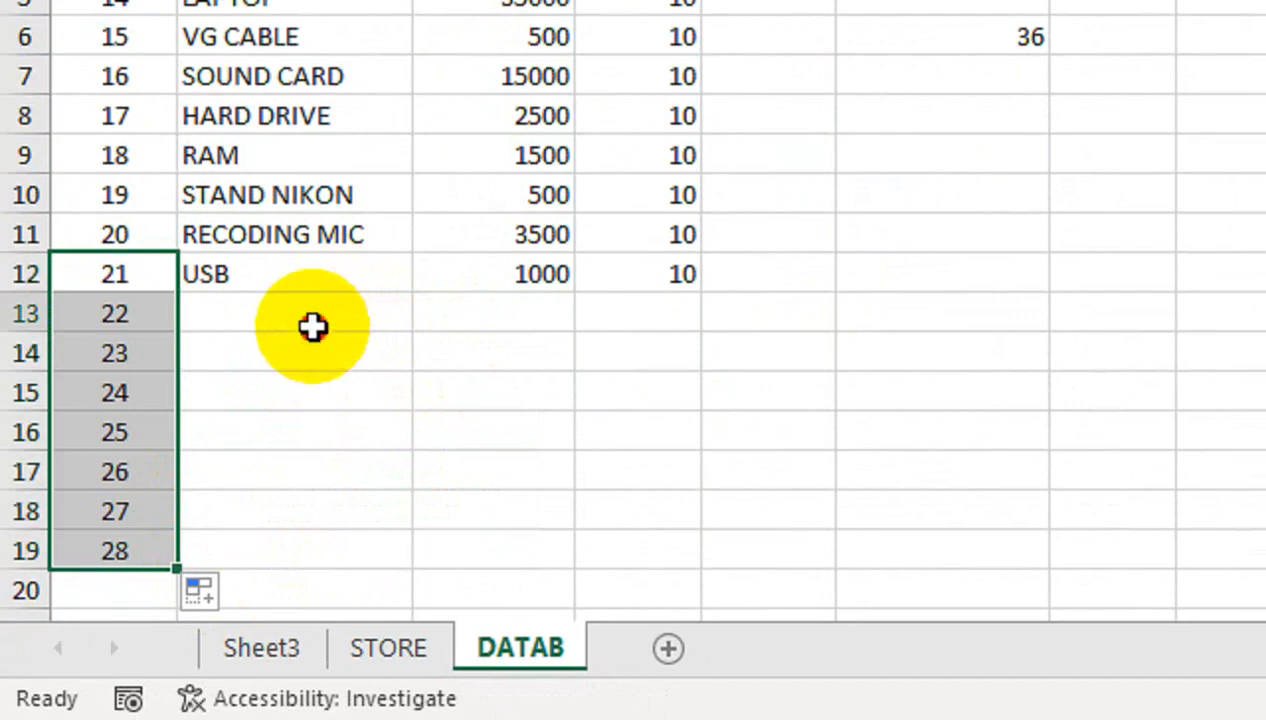
{"action": "left_click", "coordinate": [314, 332]}
{"action": "type", "text": "ABC"}
{"action": "key", "text": "Return"}
- Fill the USB row's item name, price and quantity from B12:D12 down to row 19
{"action": "left_click_drag", "start_coordinate": [300, 315], "coordinate": [415, 254]}
{"action": "left_click_drag", "start_coordinate": [263, 278], "coordinate": [664, 534]}
{"action": "key", "text": "ctrl+d"}
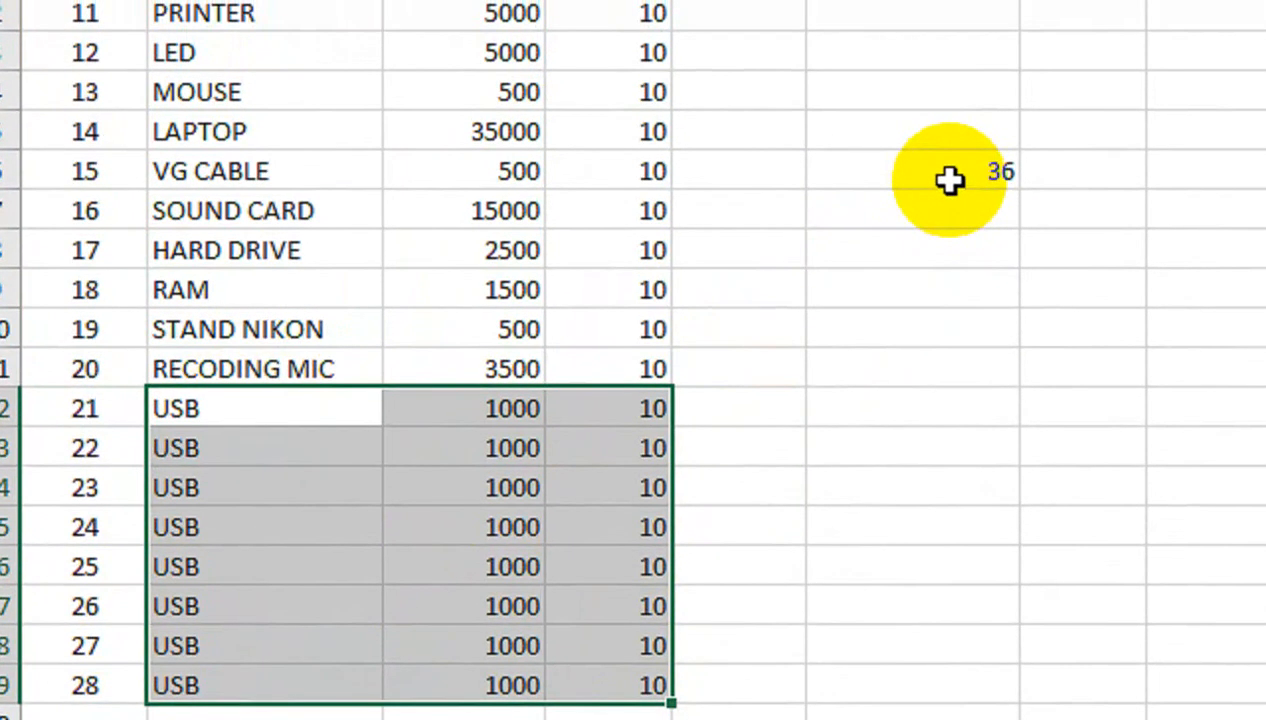
- Expand the range of the COUNTA formula in F6 to A1:D19
{"action": "left_click", "coordinate": [949, 180]}
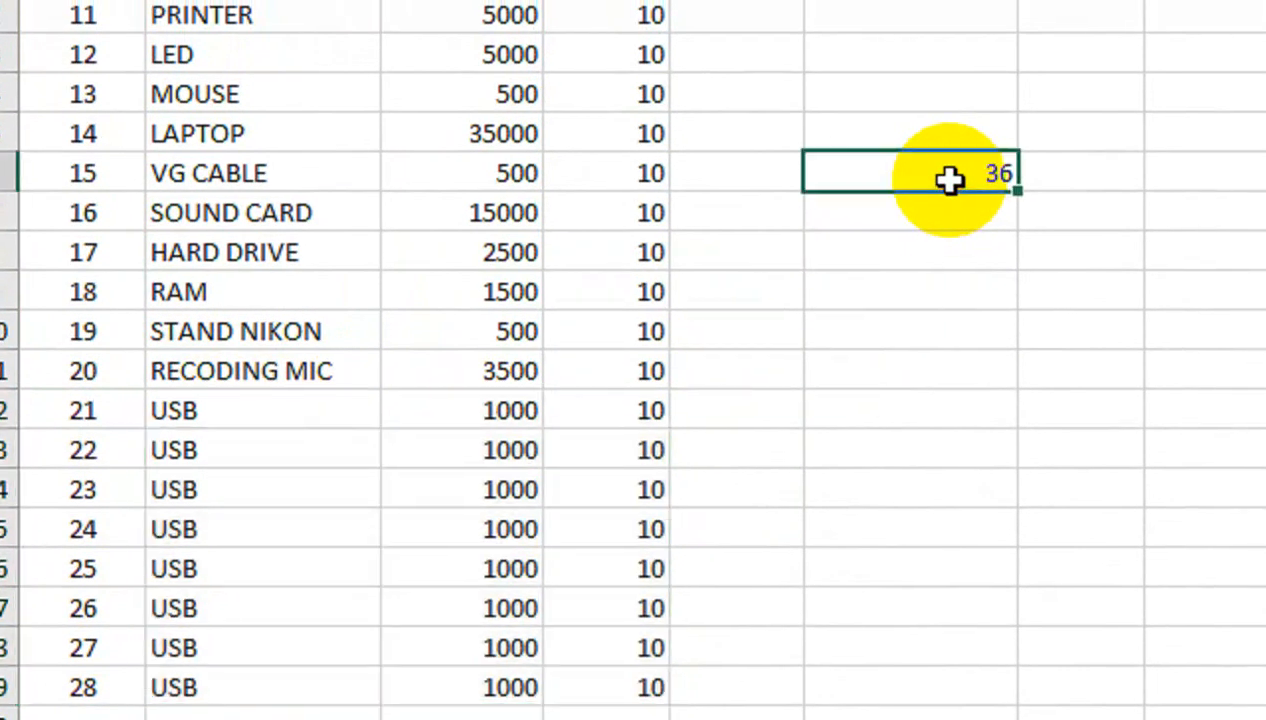
{"action": "double_click", "coordinate": [949, 180]}
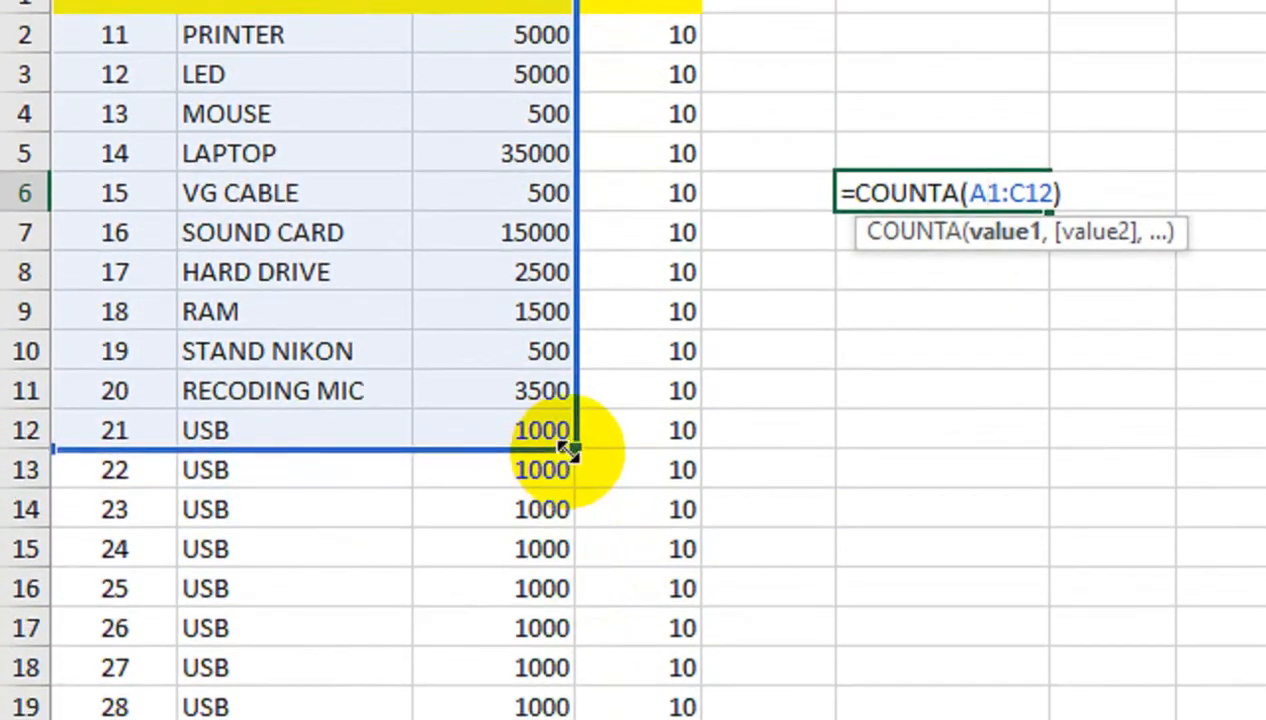
{"action": "left_click_drag", "start_coordinate": [570, 452], "coordinate": [678, 716]}
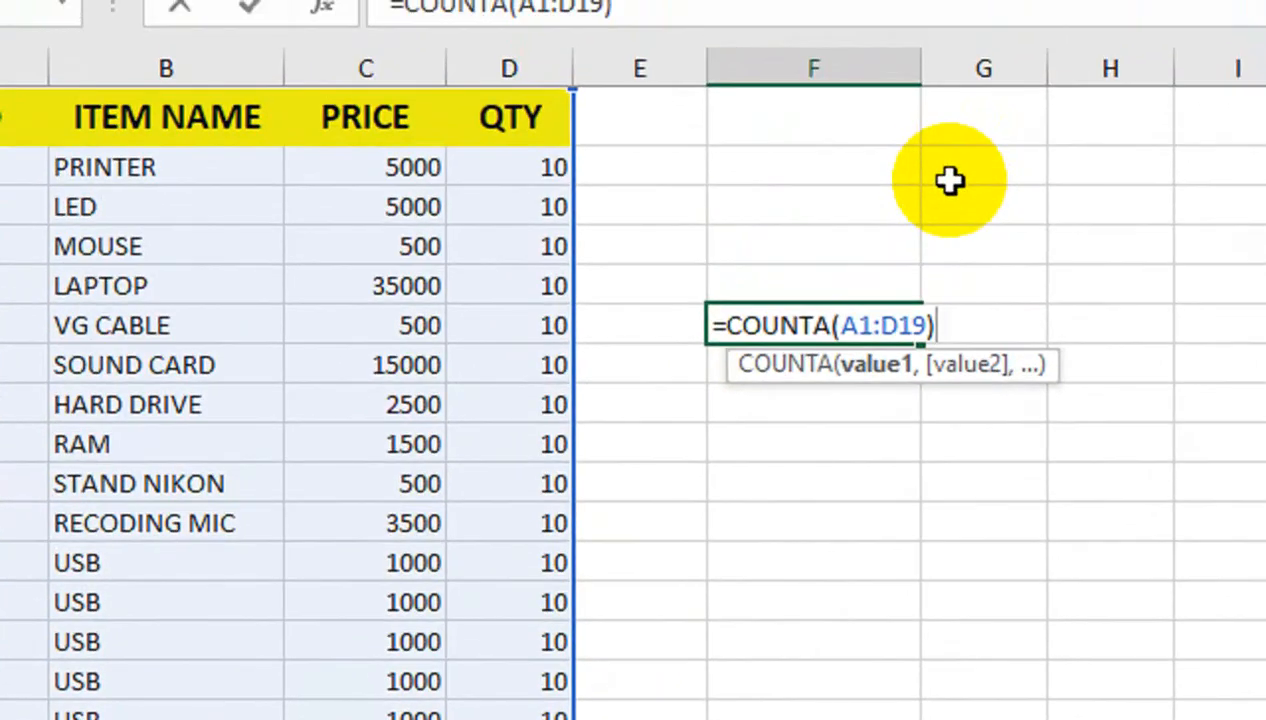
{"action": "key", "text": "Return"}
{"action": "left_click", "coordinate": [811, 320]}
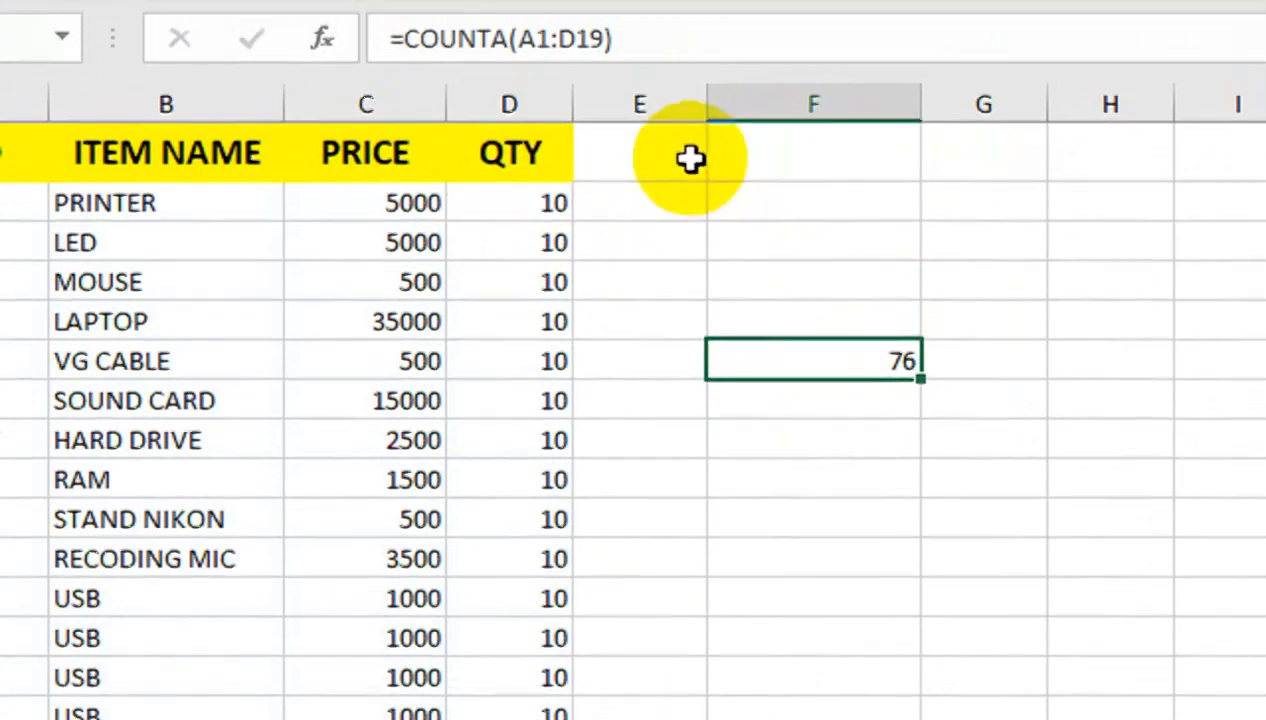
- Add the header AMOUNT in cell E1 and autofit the width of column E
{"action": "left_click", "coordinate": [684, 138]}
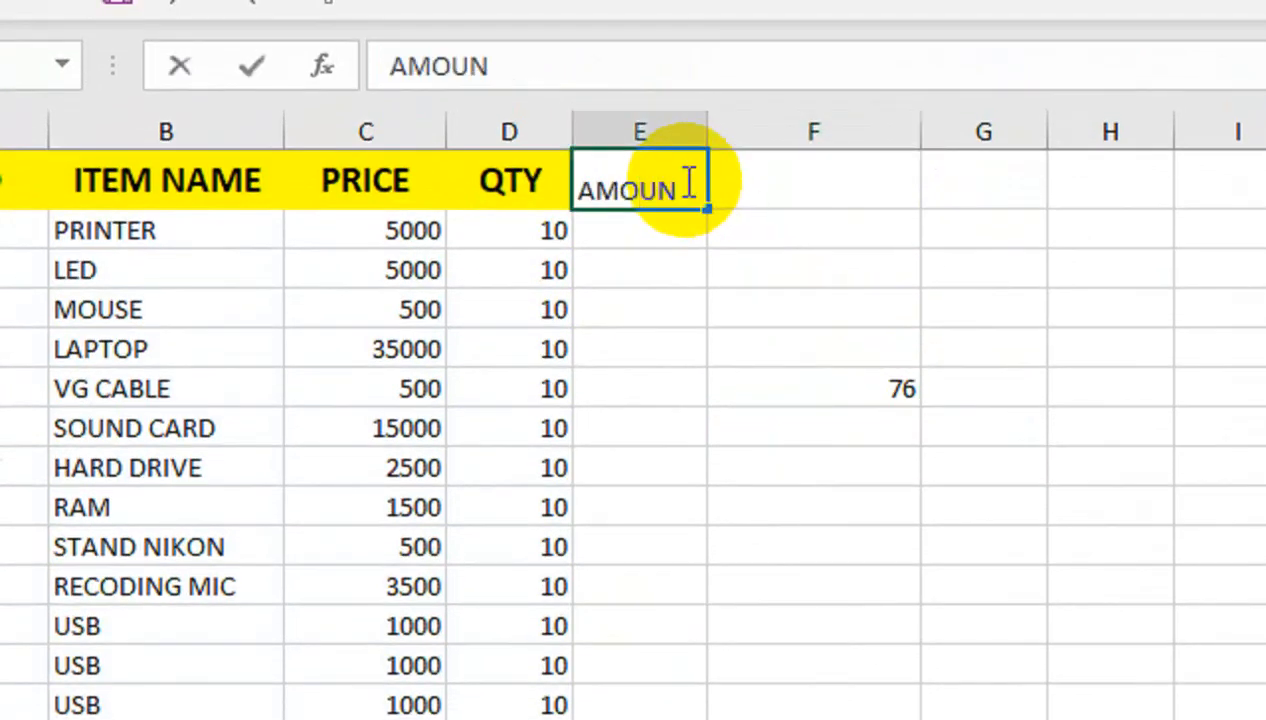
{"action": "key", "text": "Return"}
{"action": "double_click", "coordinate": [707, 132]}
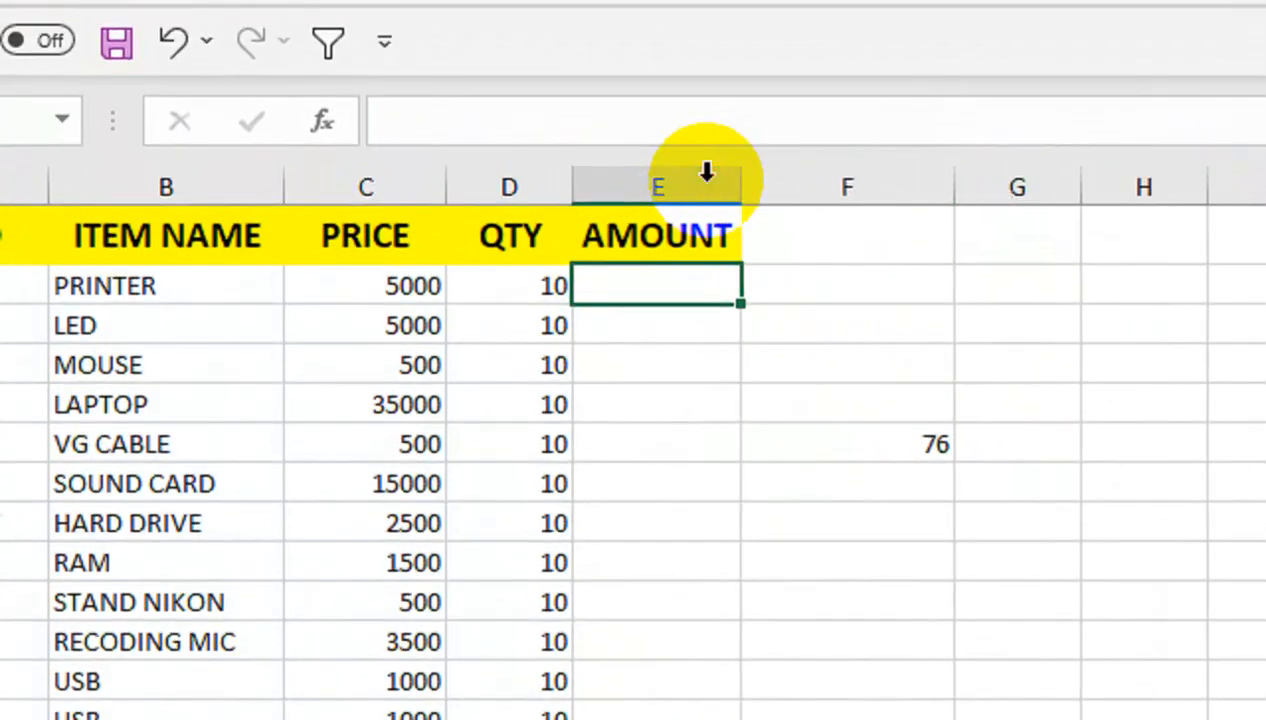
- Calculate the amount in E2 with =C2*D2 and copy the formula down the AMOUNT column
{"action": "type", "text": "="}
{"action": "key", "text": "Left"}
{"action": "key", "text": "Left"}
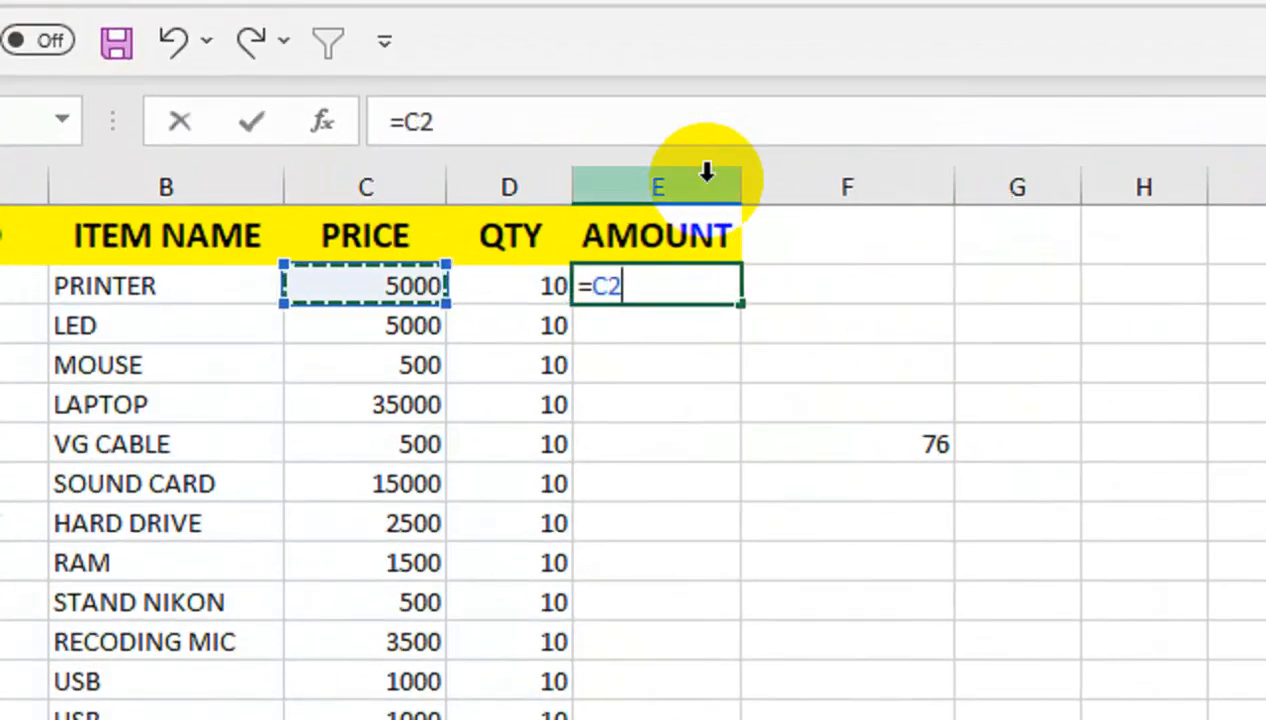
{"action": "key", "text": "Left"}
{"action": "key", "text": "Return"}
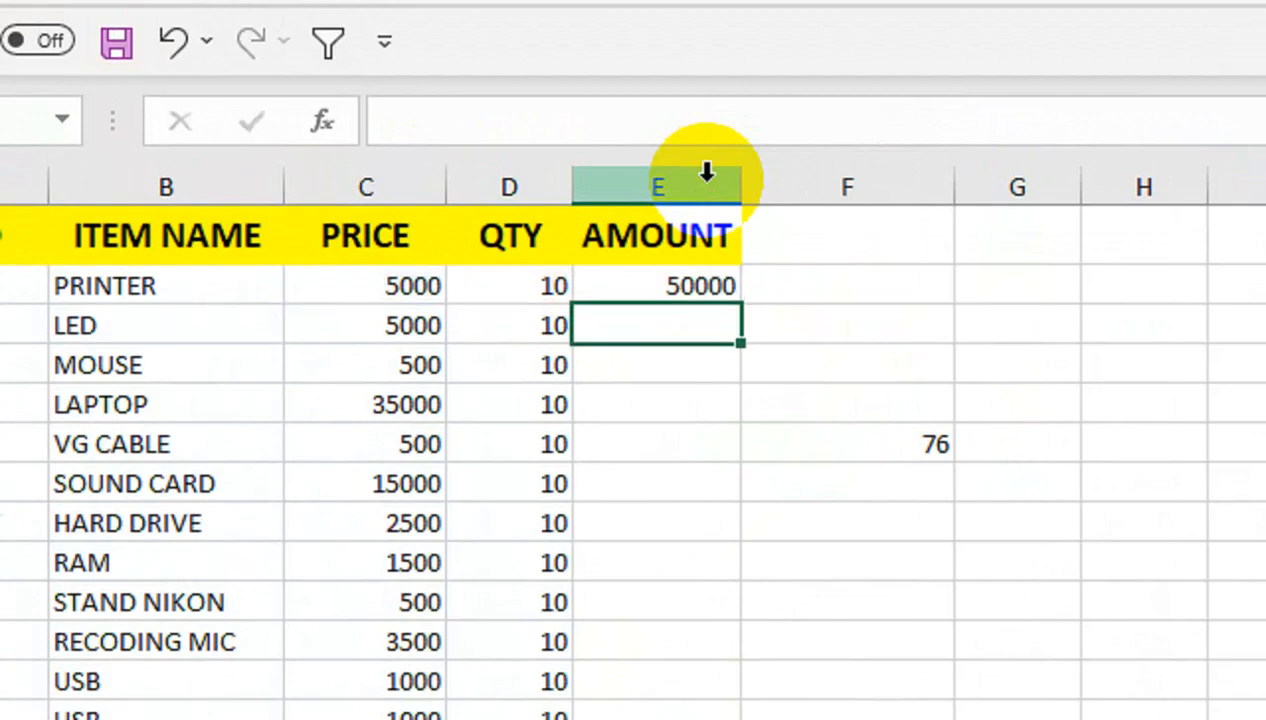
{"action": "left_click", "coordinate": [705, 287]}
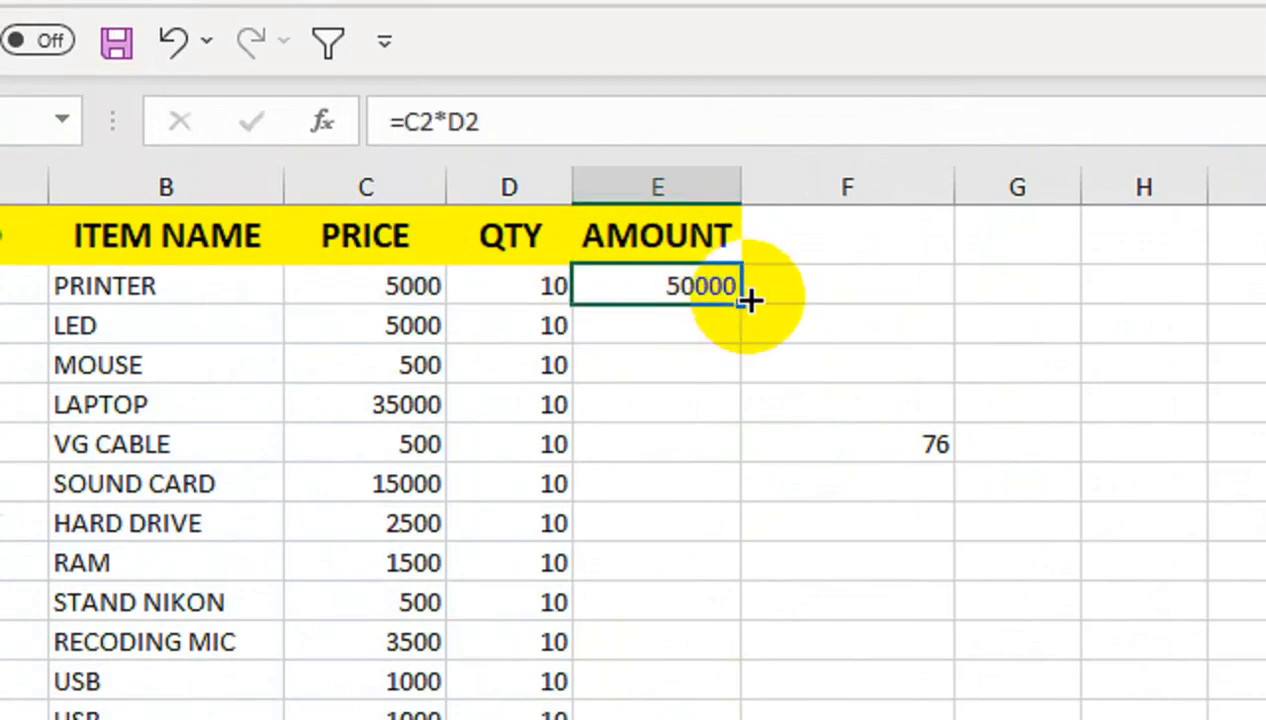
{"action": "double_click", "coordinate": [741, 304]}
- Check whether the COUNTA range in F6 covers the new AMOUNT column, without editing the formula
{"action": "double_click", "coordinate": [922, 443]}
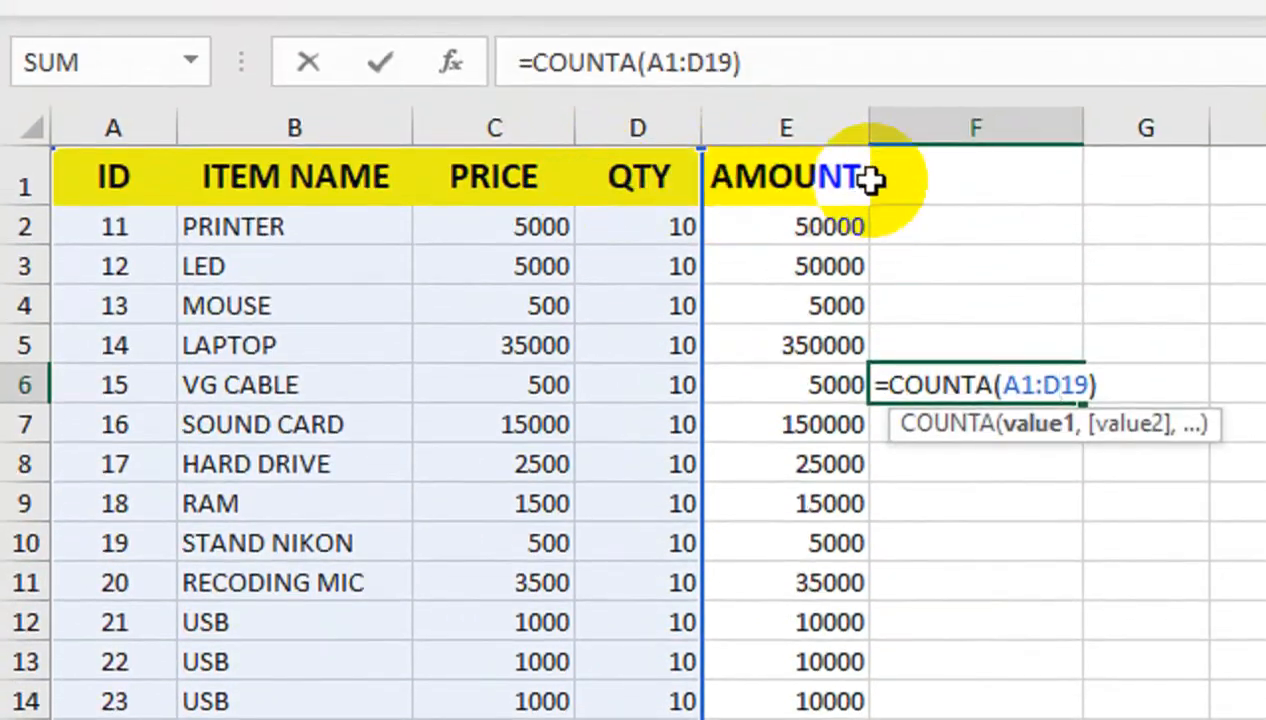
{"action": "key", "text": "Return"}
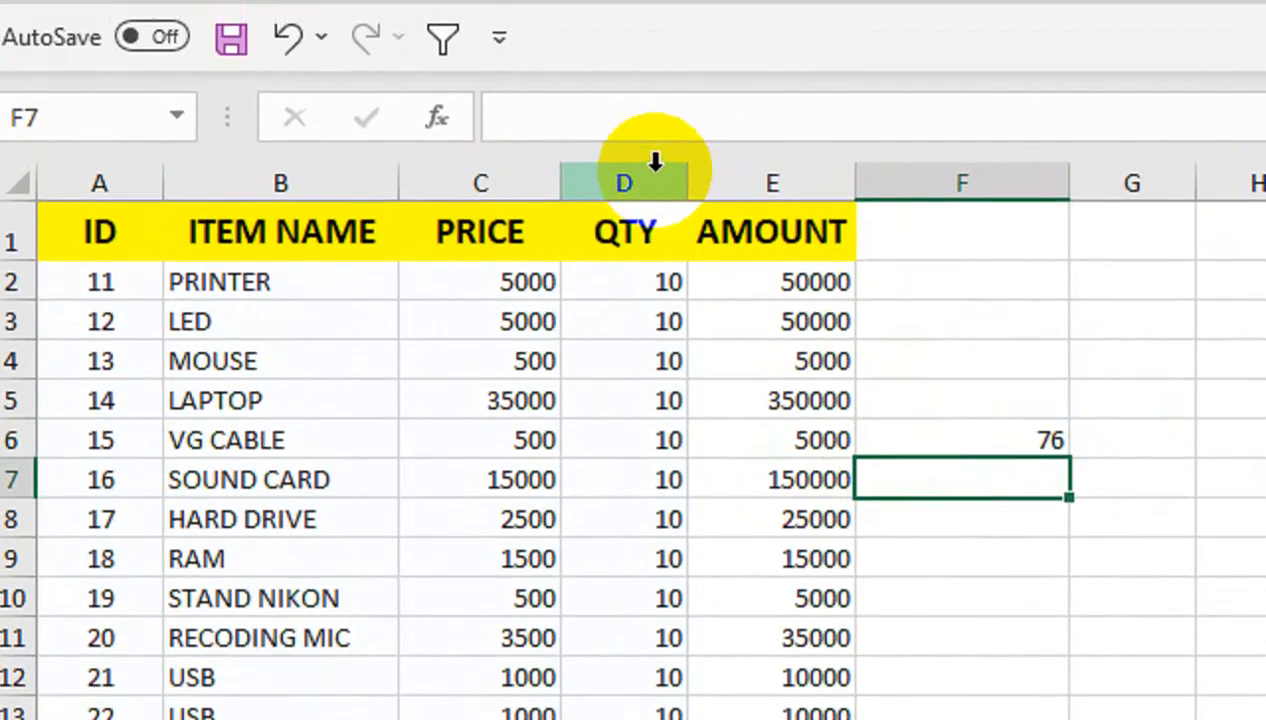
- Delete the QTY and AMOUNT columns and clear the COUNTA formula left beside the table
{"action": "left_click_drag", "start_coordinate": [655, 165], "coordinate": [748, 150]}
{"action": "right_click", "coordinate": [745, 167]}
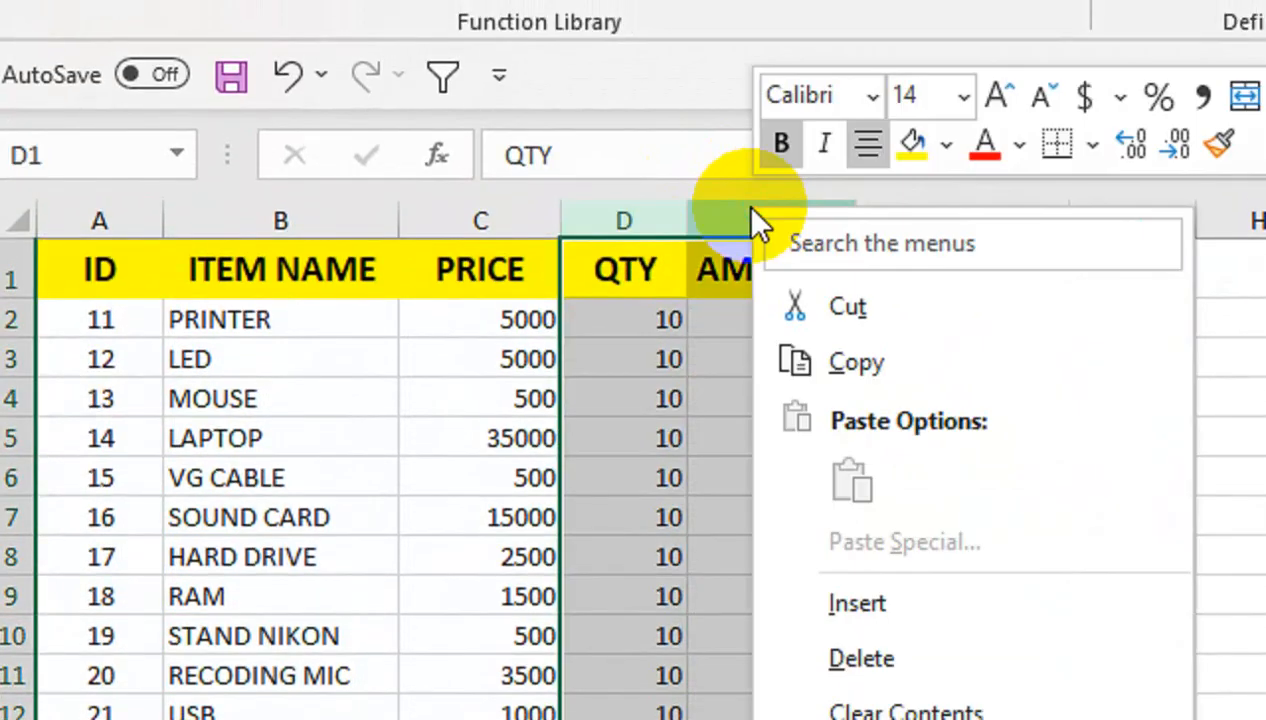
{"action": "left_click", "coordinate": [890, 573]}
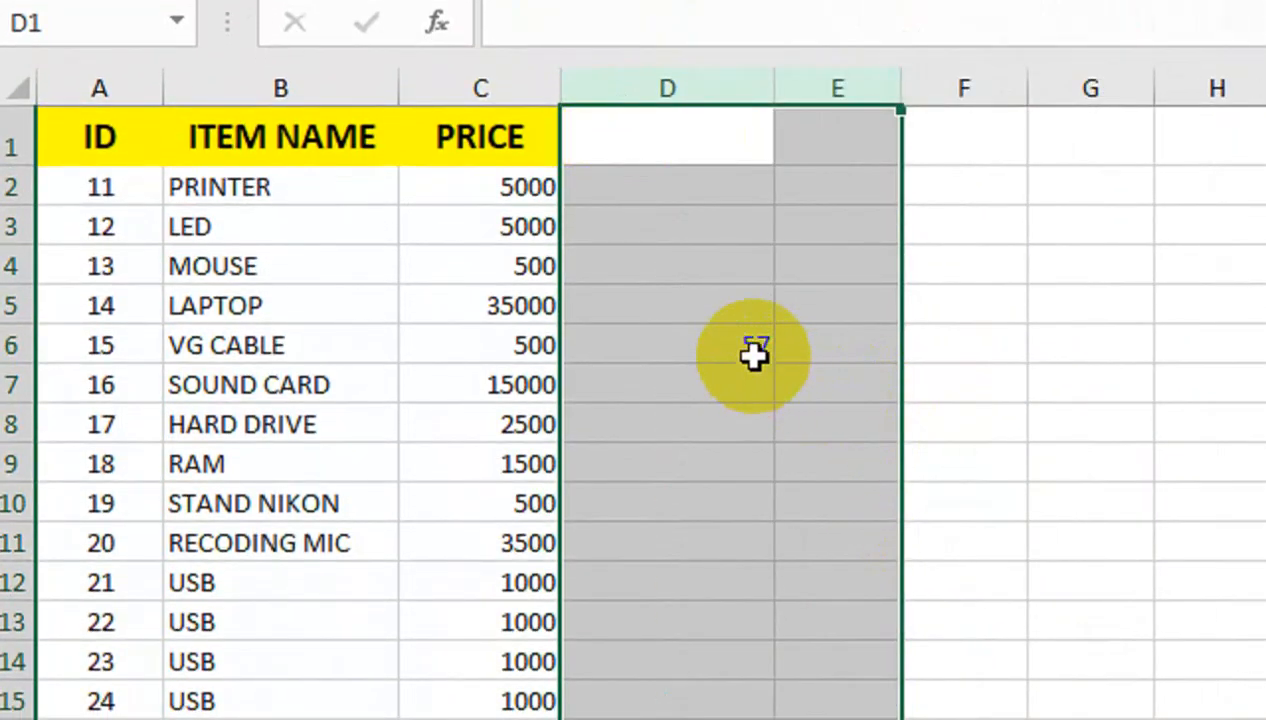
{"action": "left_click", "coordinate": [755, 348]}
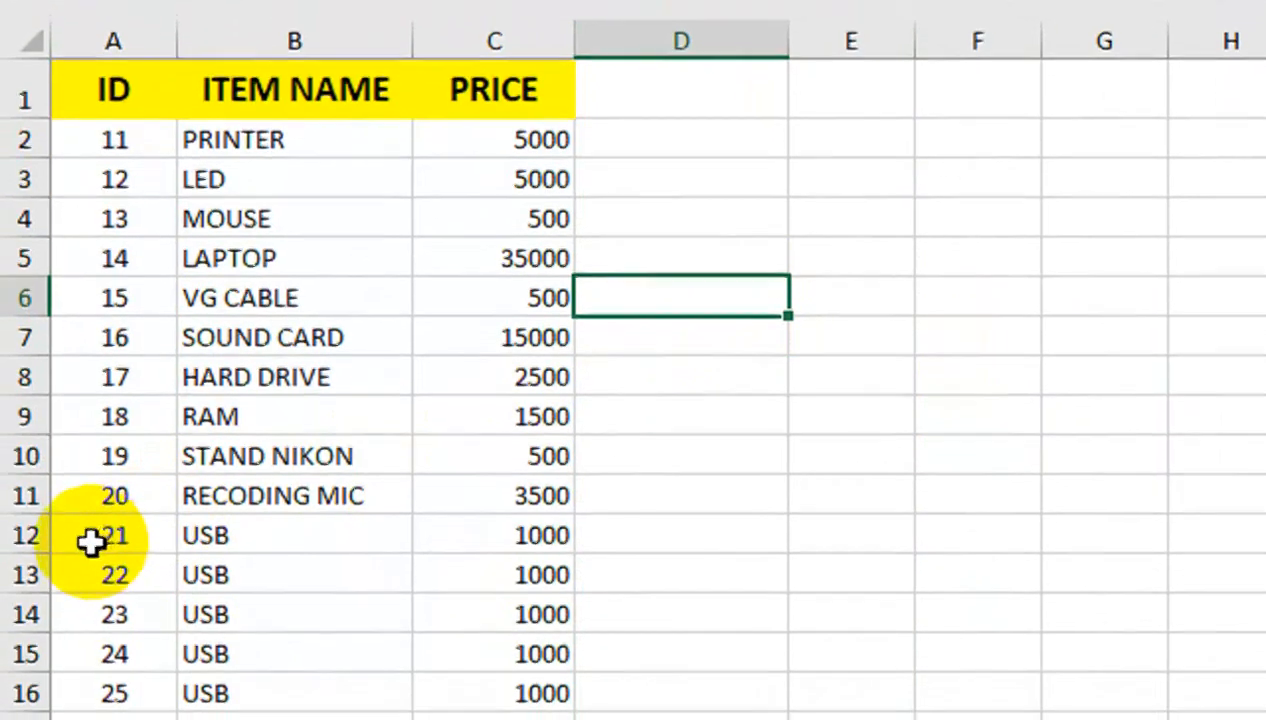
- Delete the USB rows 12 to 19 from the sheet
{"action": "left_click_drag", "start_coordinate": [6, 528], "coordinate": [43, 625]}
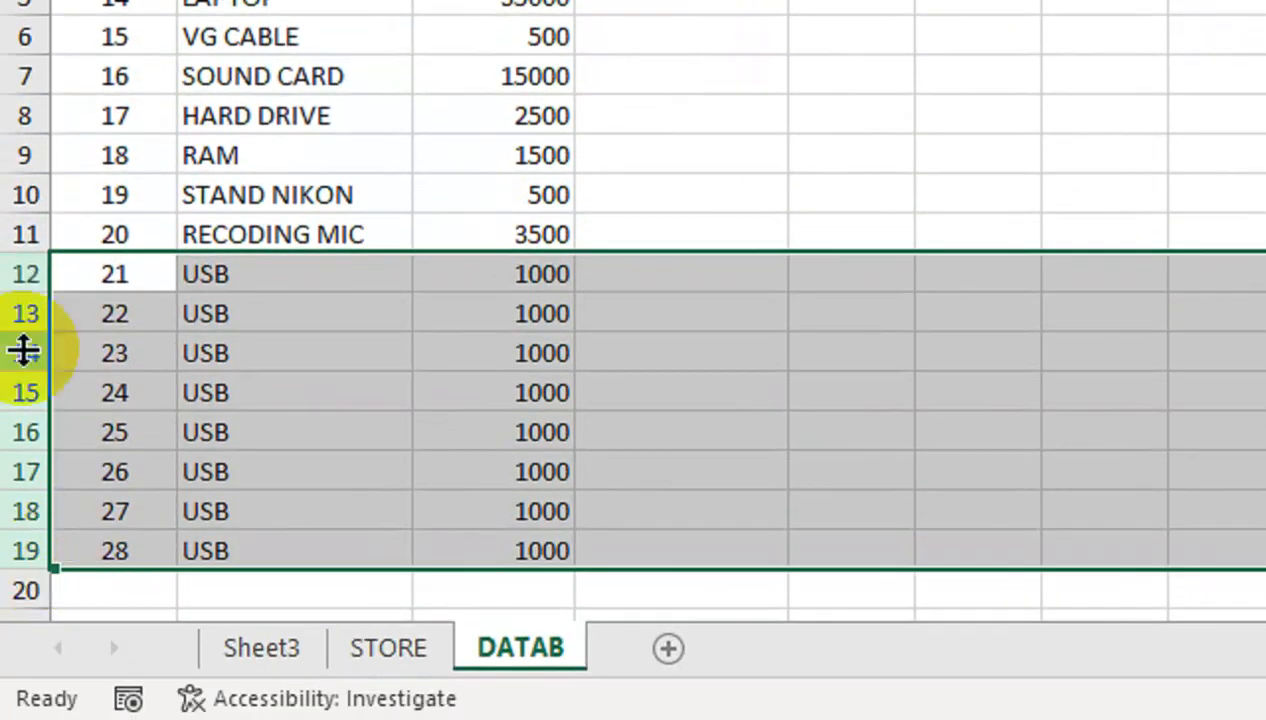
{"action": "right_click", "coordinate": [16, 357]}
{"action": "left_click", "coordinate": [230, 45]}
{"action": "left_click", "coordinate": [840, 212]}
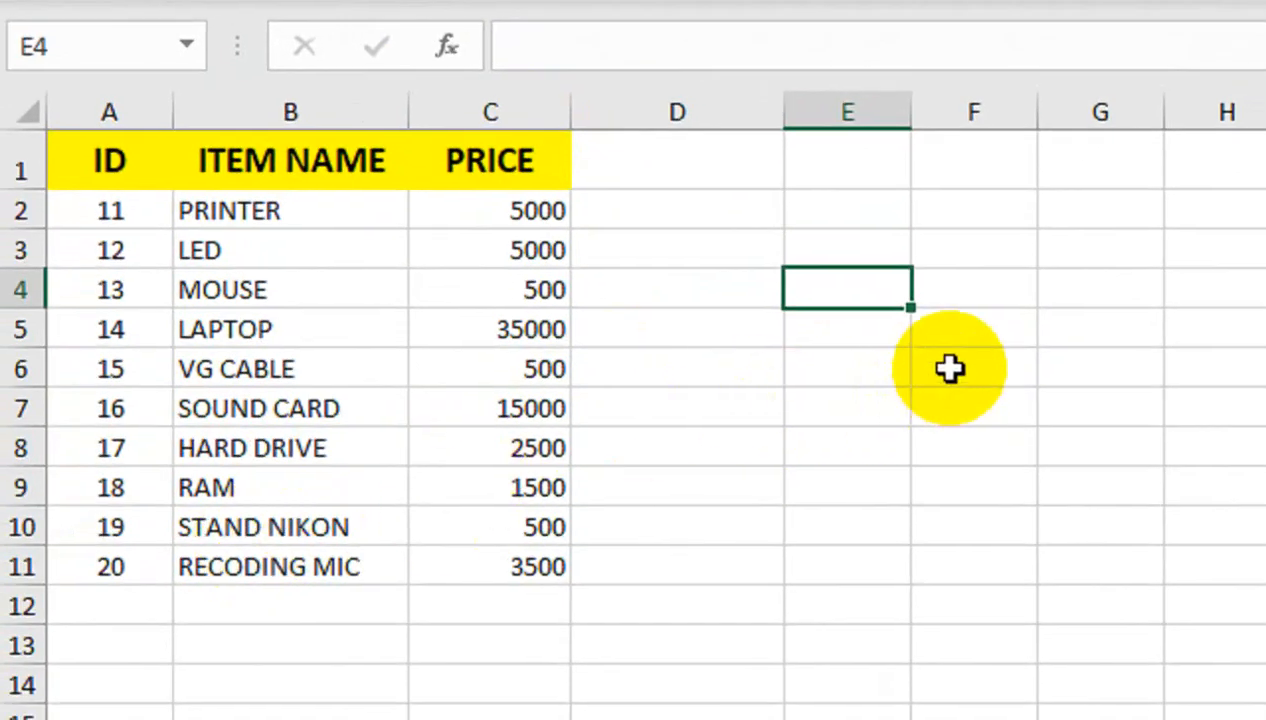
- Start a range formula in F6 that begins at A1 and ends with an INDEX function, =A1:INDEX(
{"action": "left_click", "coordinate": [852, 446]}
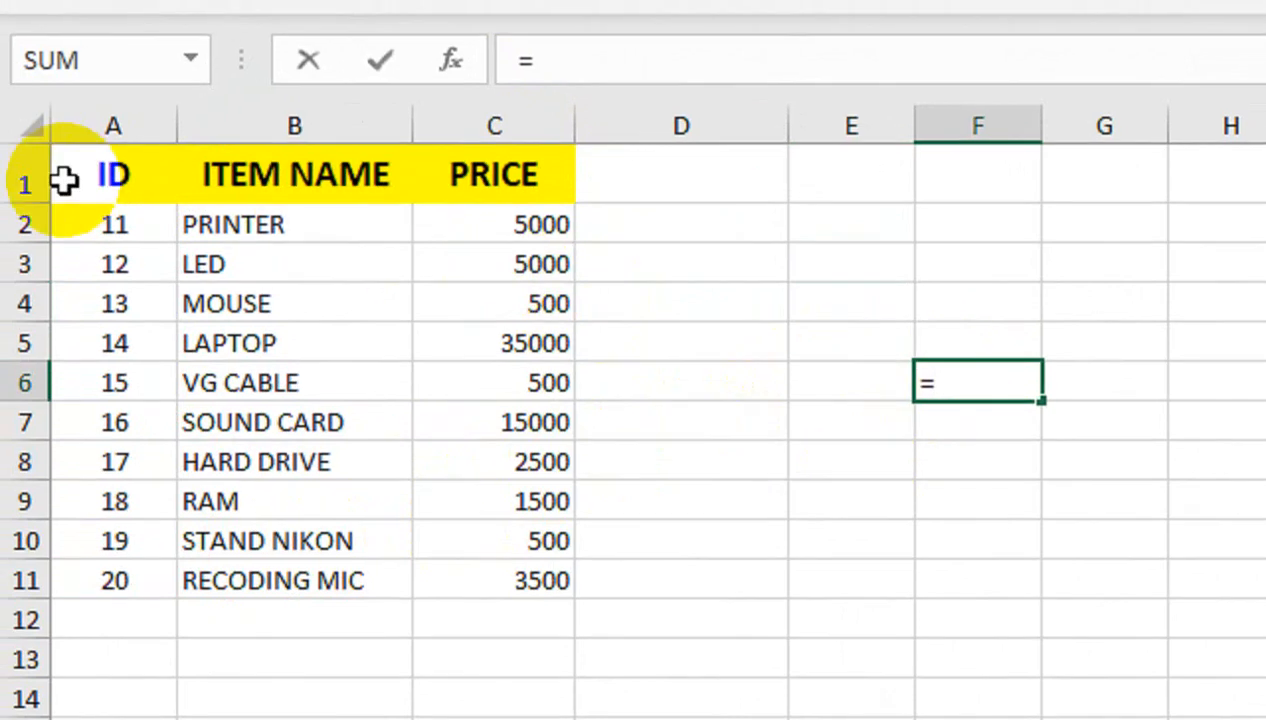
{"action": "left_click", "coordinate": [58, 166]}
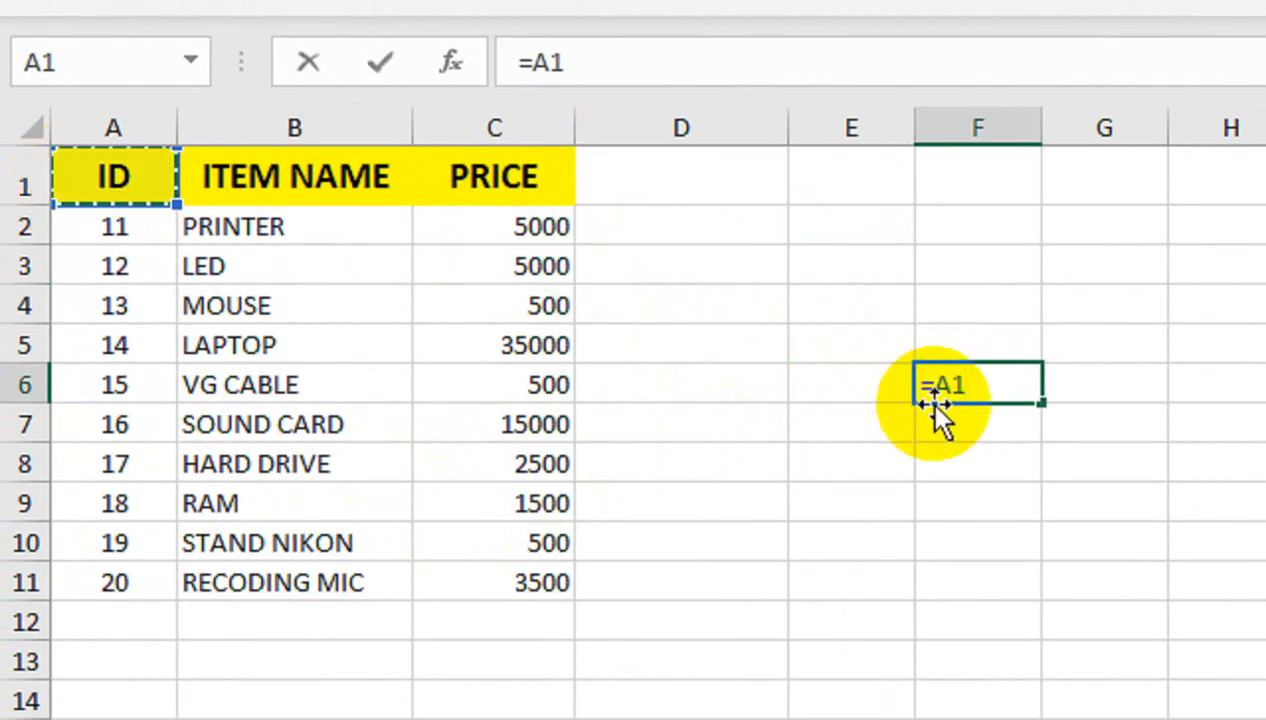
{"action": "type", "text": ":A1"}
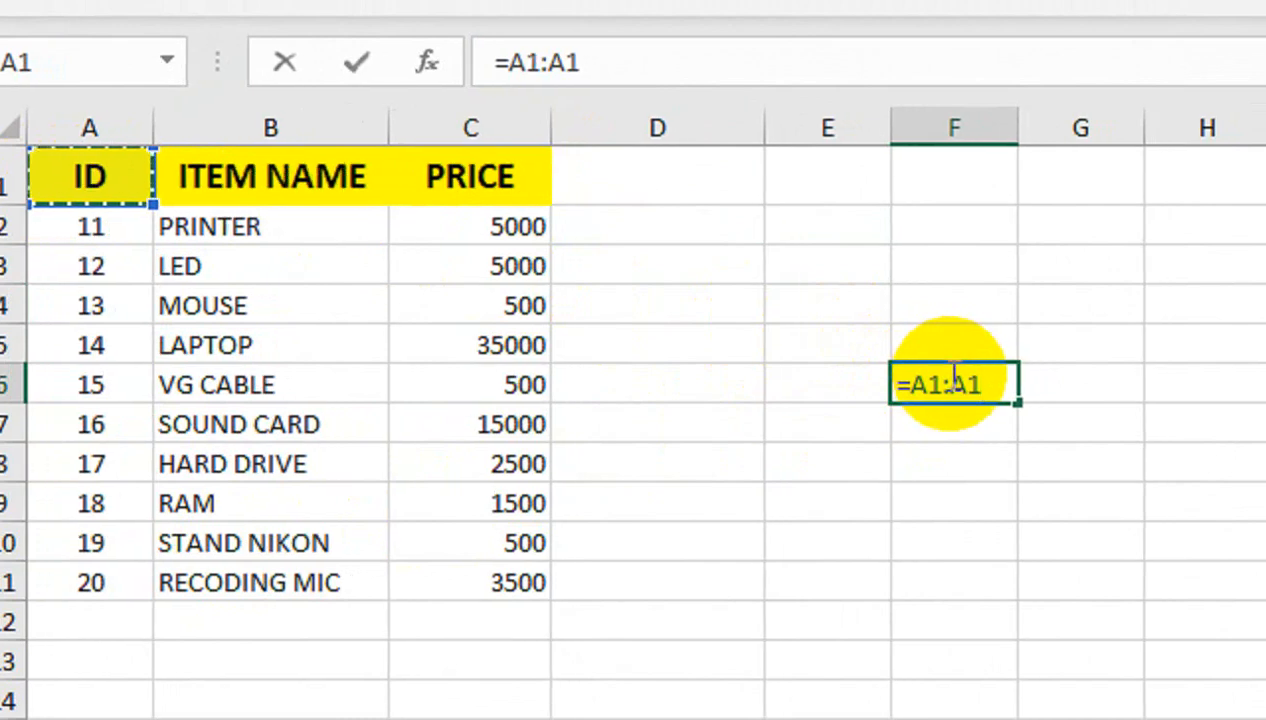
{"action": "left_click", "coordinate": [993, 381]}
{"action": "left_click_drag", "start_coordinate": [955, 381], "coordinate": [910, 386]}
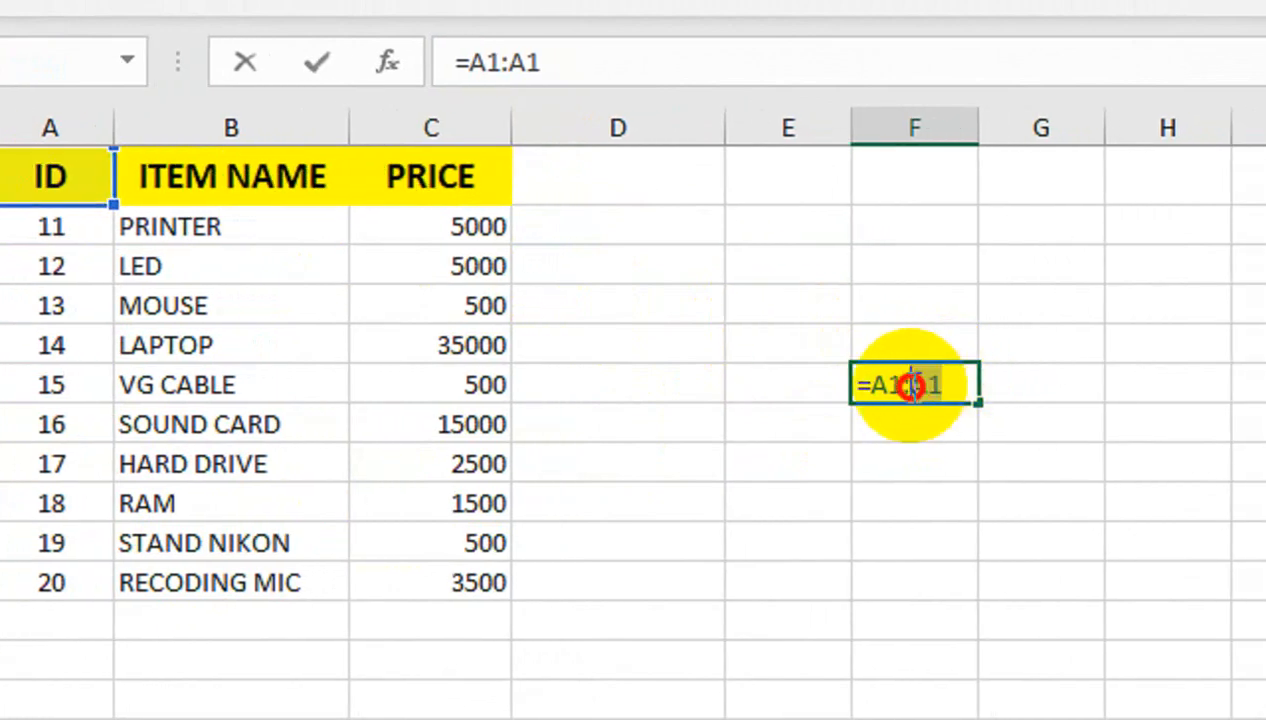
{"action": "type", "text": "IND"}
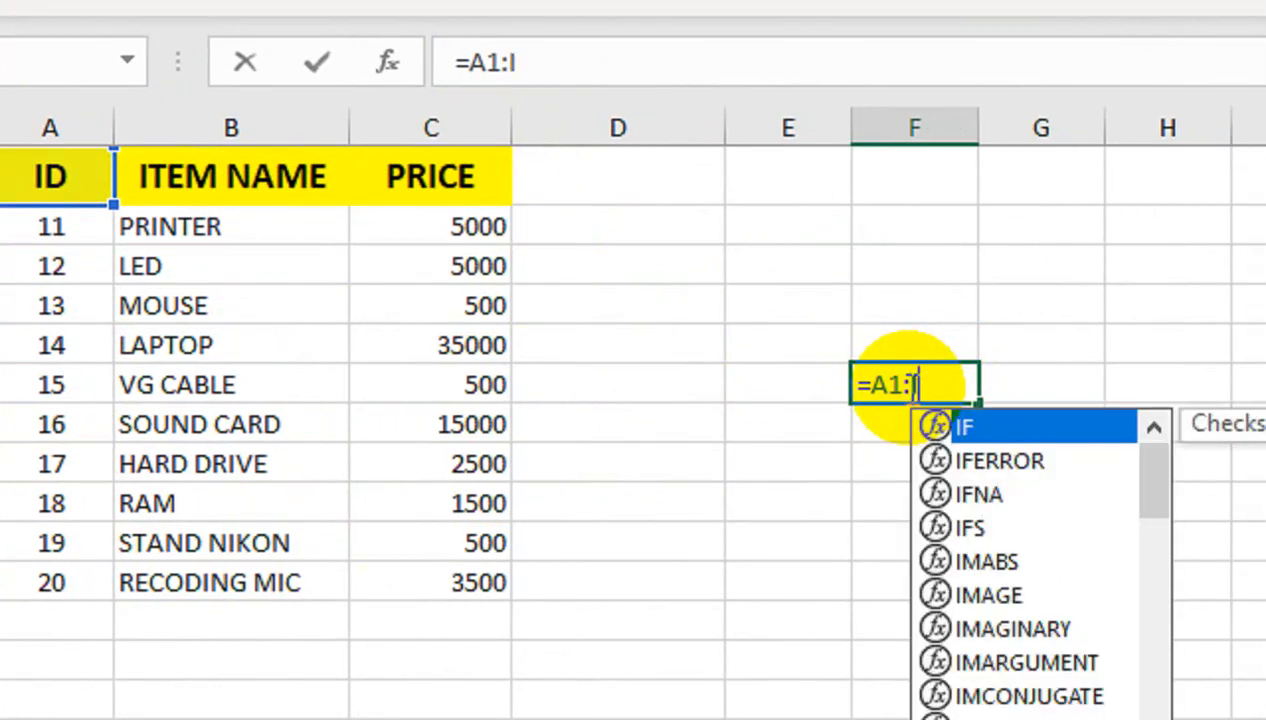
{"action": "key", "text": "Tab"}
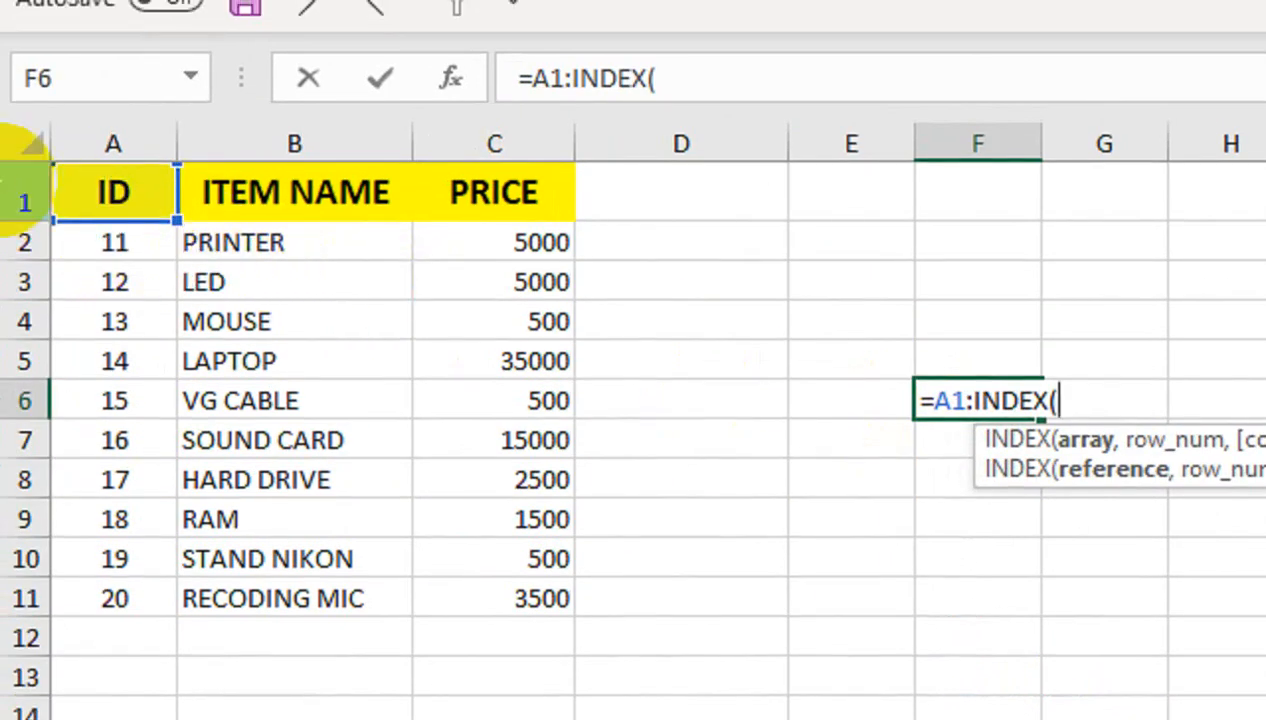
- Set the INDEX array to all sheet rows with absolute references, $1:$1048576
{"action": "left_click", "coordinate": [20, 196]}
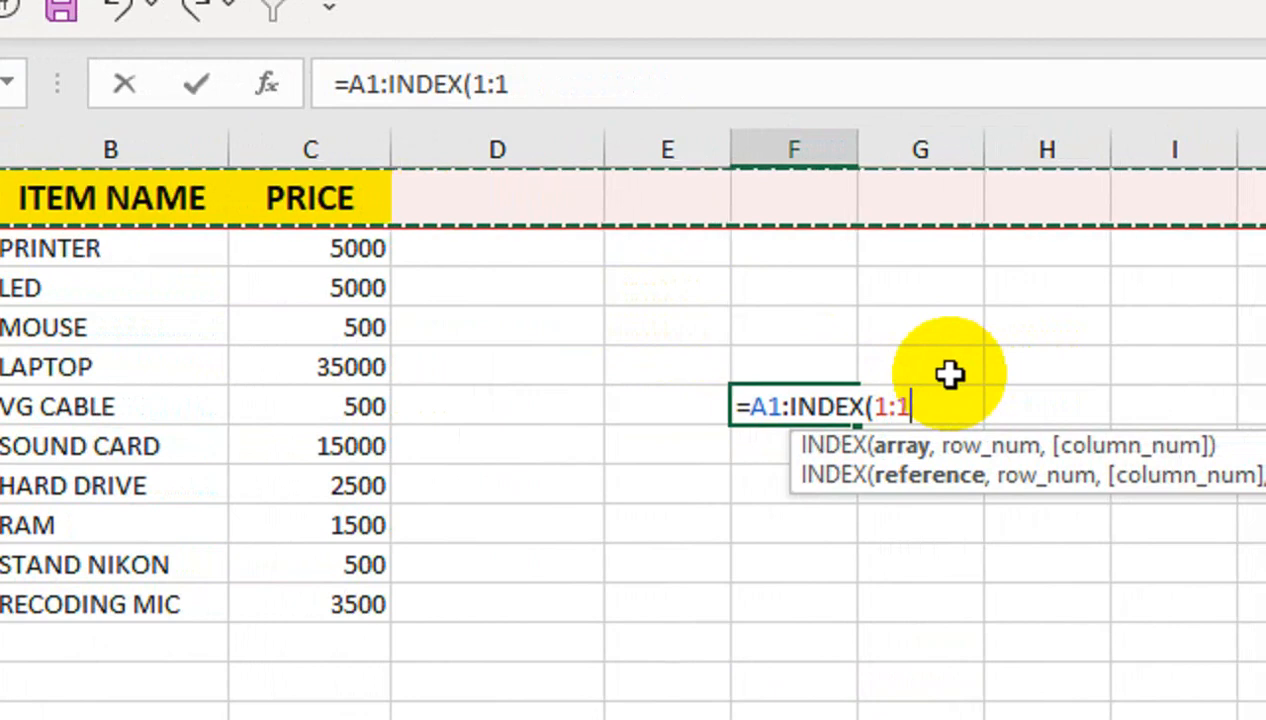
{"action": "type", "text": "0"}
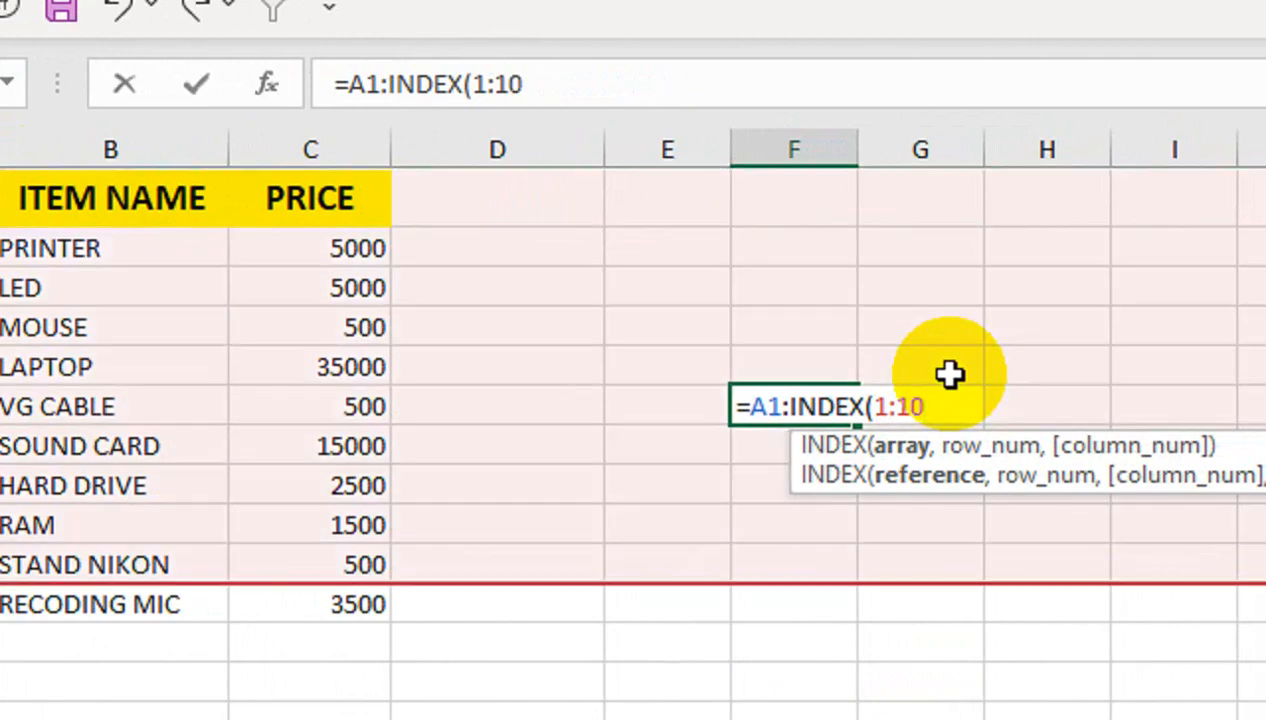
{"action": "type", "text": "48576"}
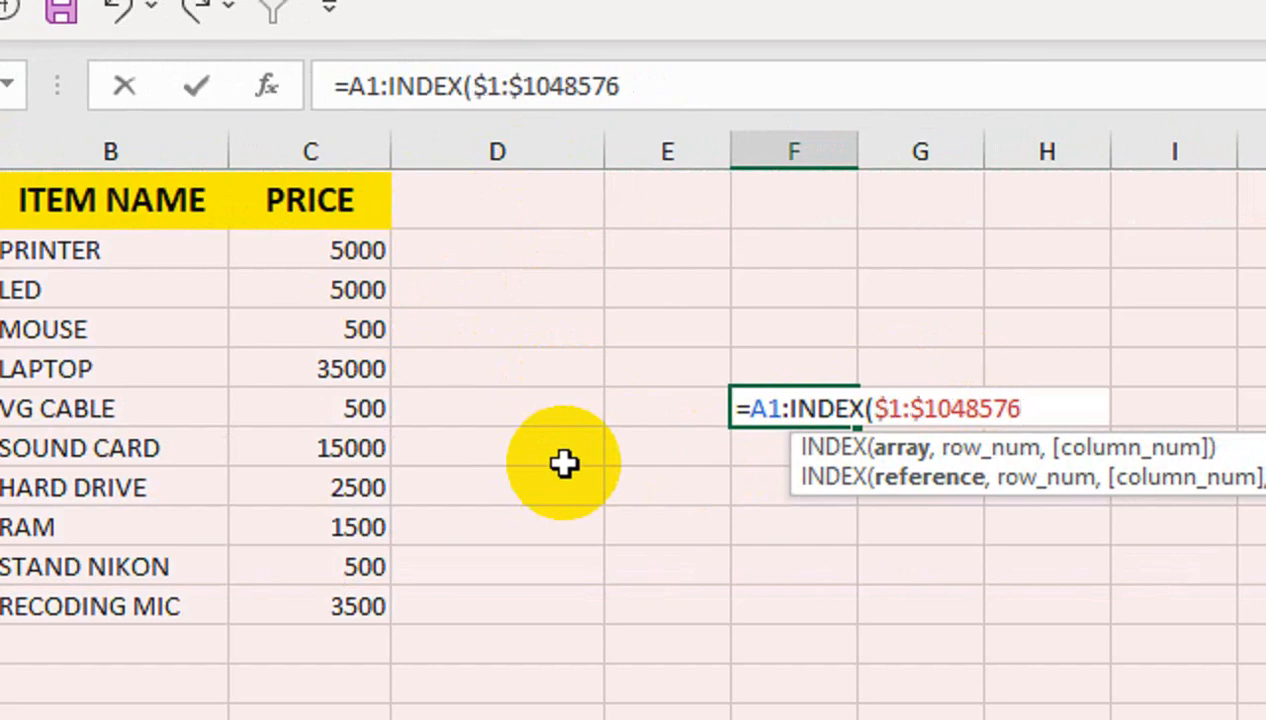
{"action": "type", "text": ","}
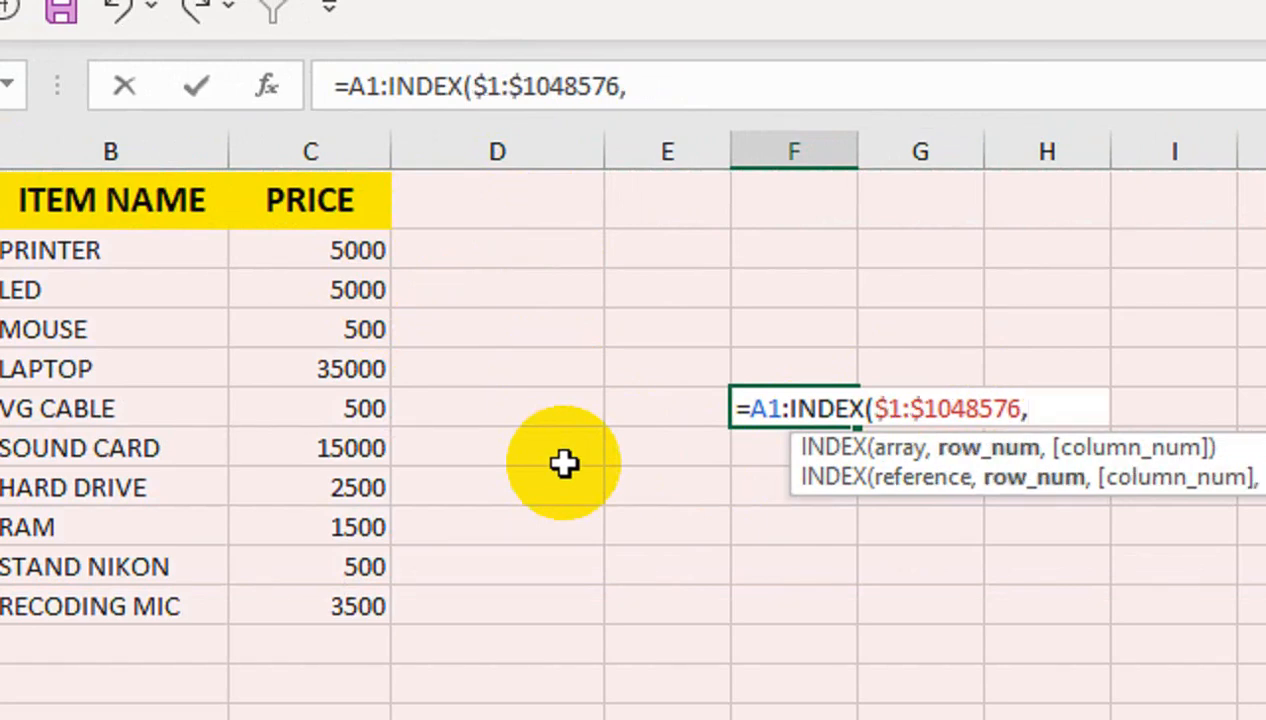
- Use COUNTA($A:$A) as the row number argument of the INDEX function
{"action": "type", "text": "COUN"}
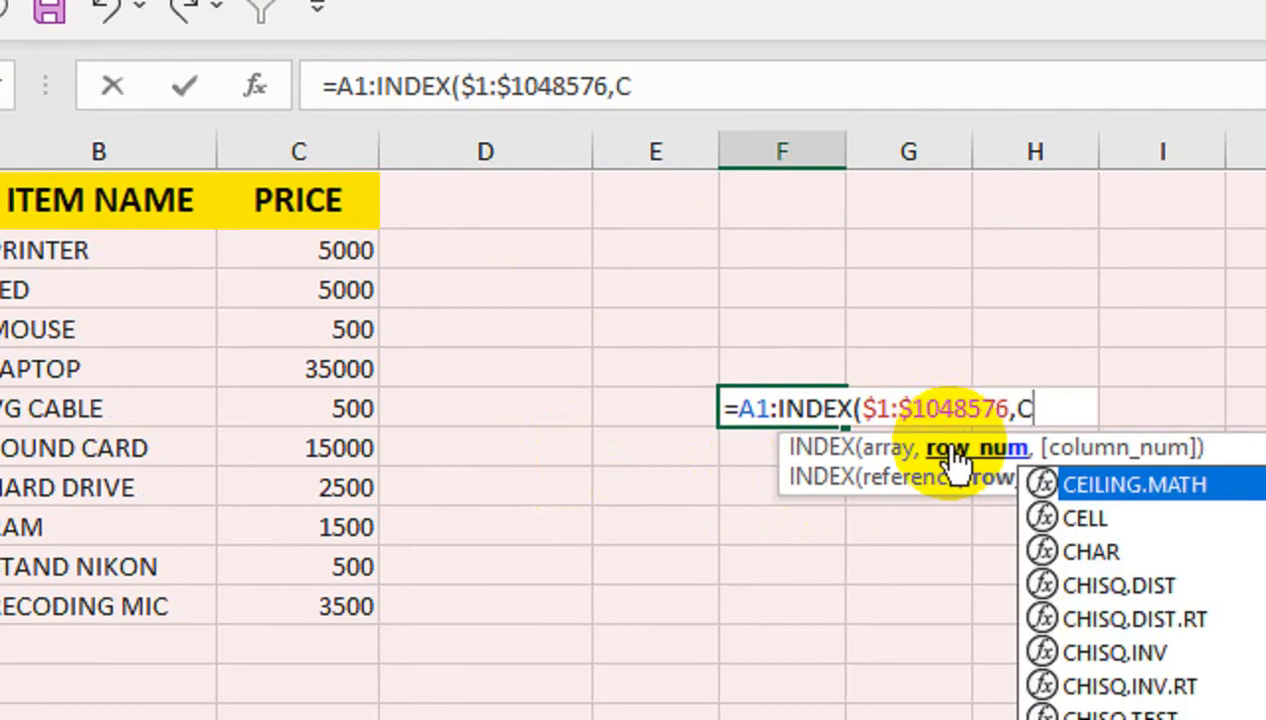
{"action": "type", "text": "T"}
{"action": "left_click", "coordinate": [1126, 520]}
{"action": "double_click", "coordinate": [1126, 520]}
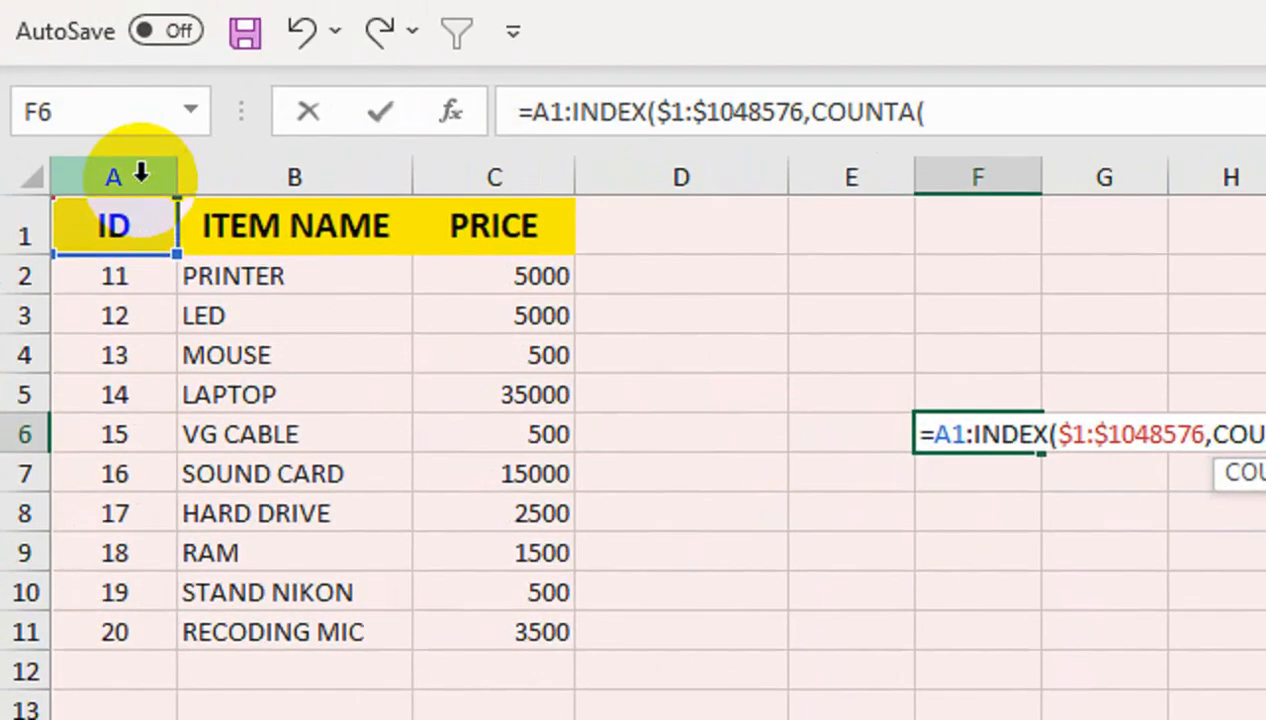
{"action": "left_click", "coordinate": [136, 131]}
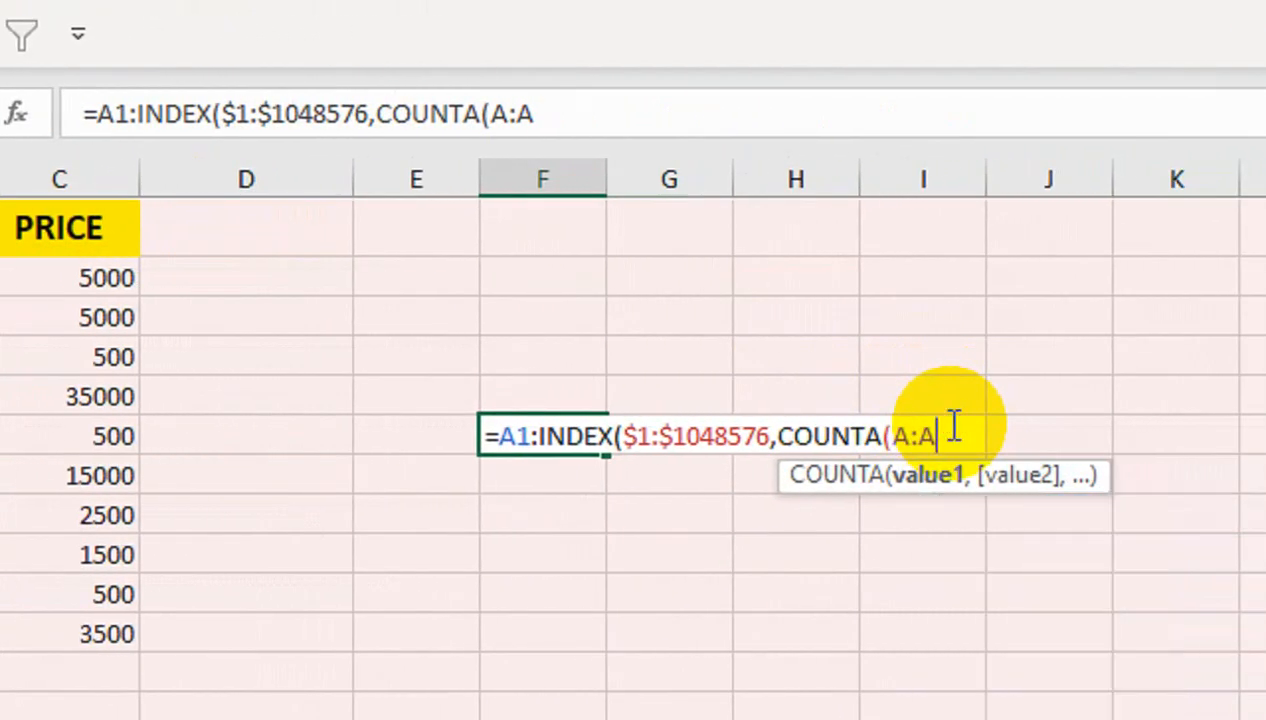
{"action": "left_click_drag", "start_coordinate": [936, 436], "coordinate": [912, 436]}
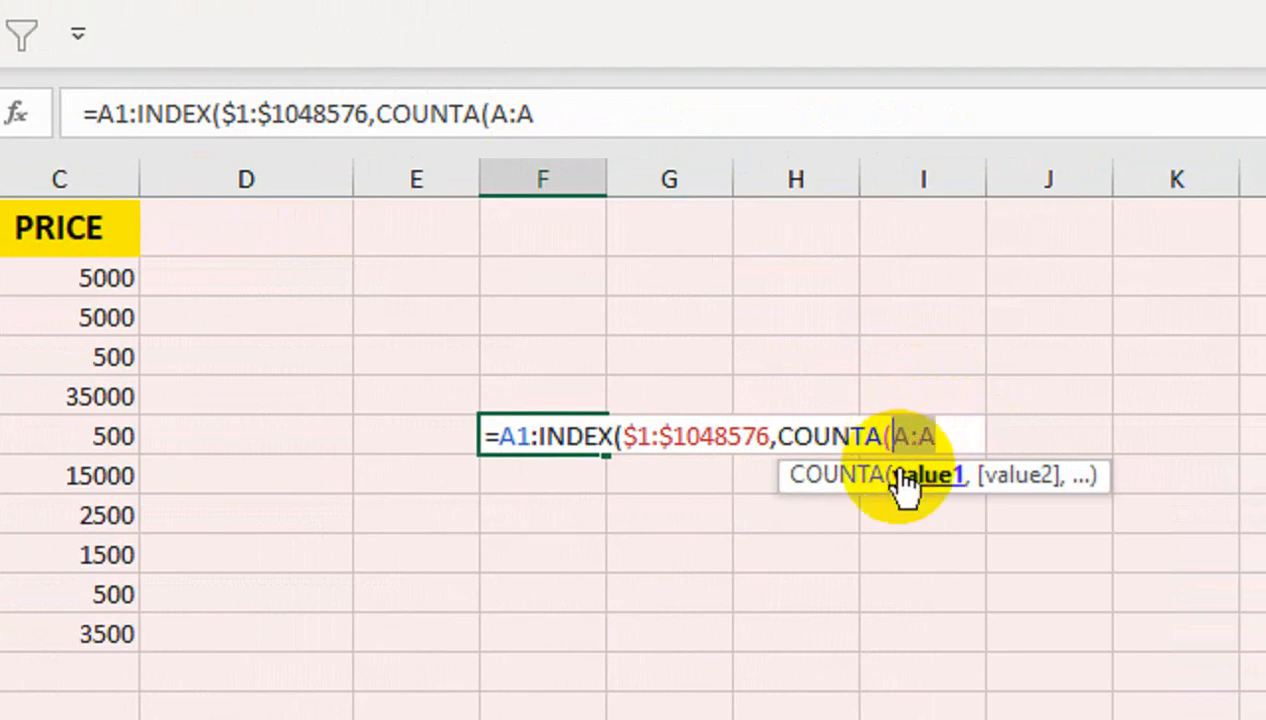
{"action": "key", "text": "F4"}
{"action": "left_click", "coordinate": [905, 439]}
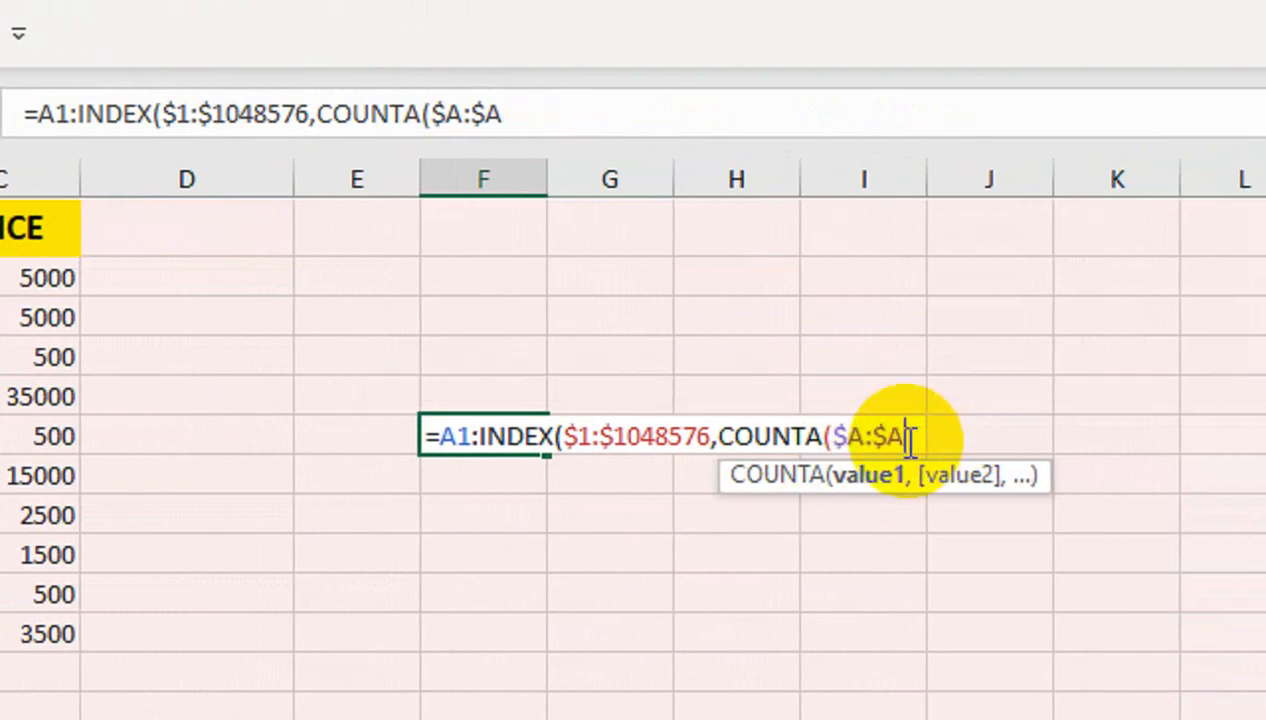
{"action": "type", "text": ")"}
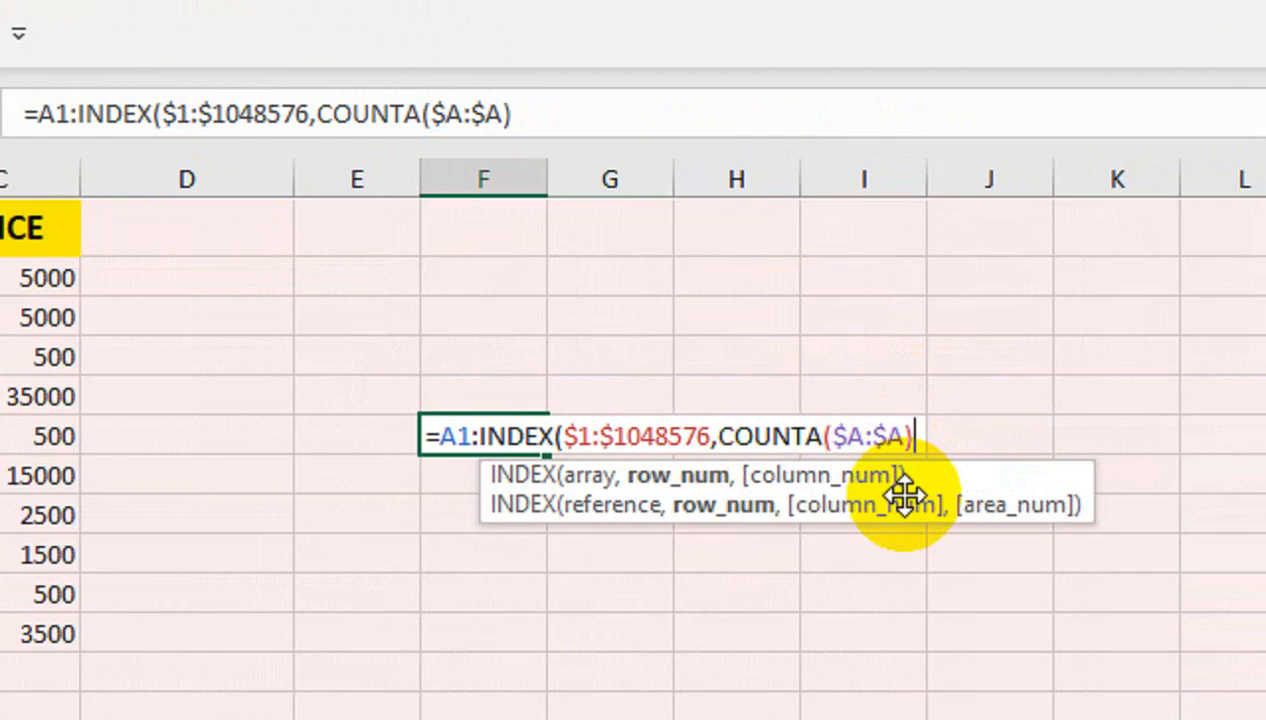
- Use COUNTA($1:$1) as the column number argument, close the INDEX function and enter the formula
{"action": "type", "text": ",COUN"}
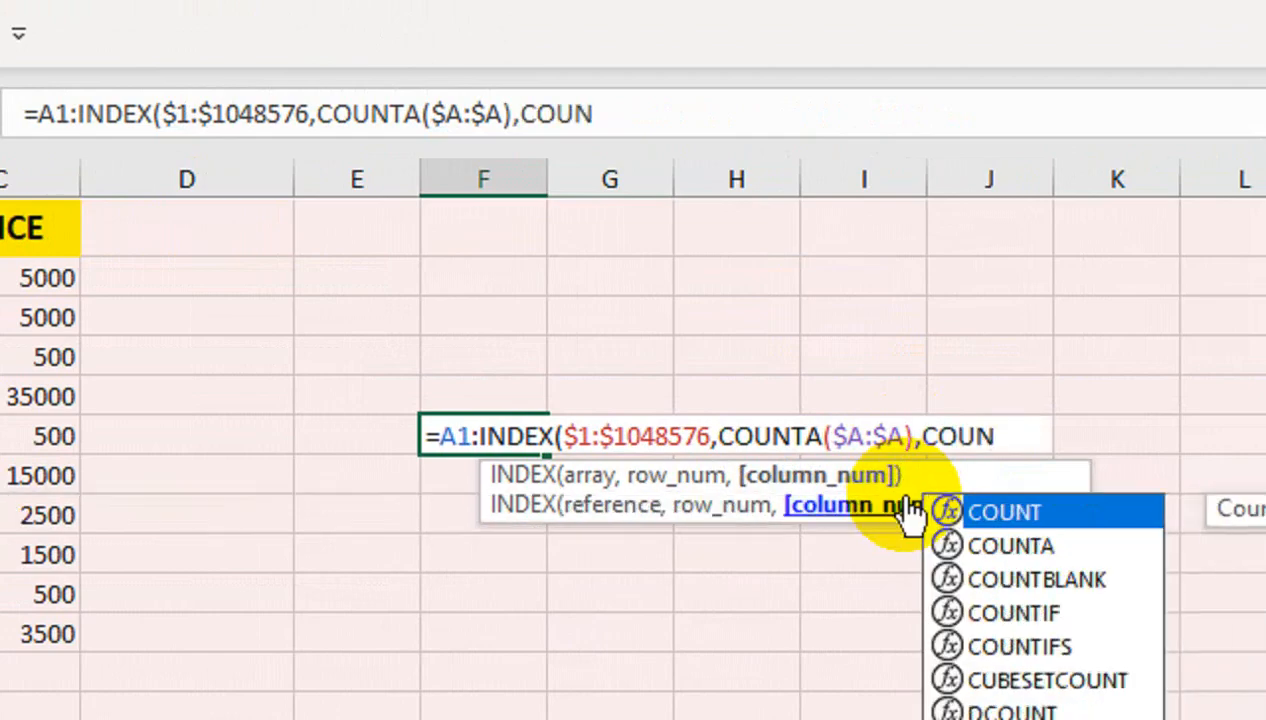
{"action": "type", "text": "TA("}
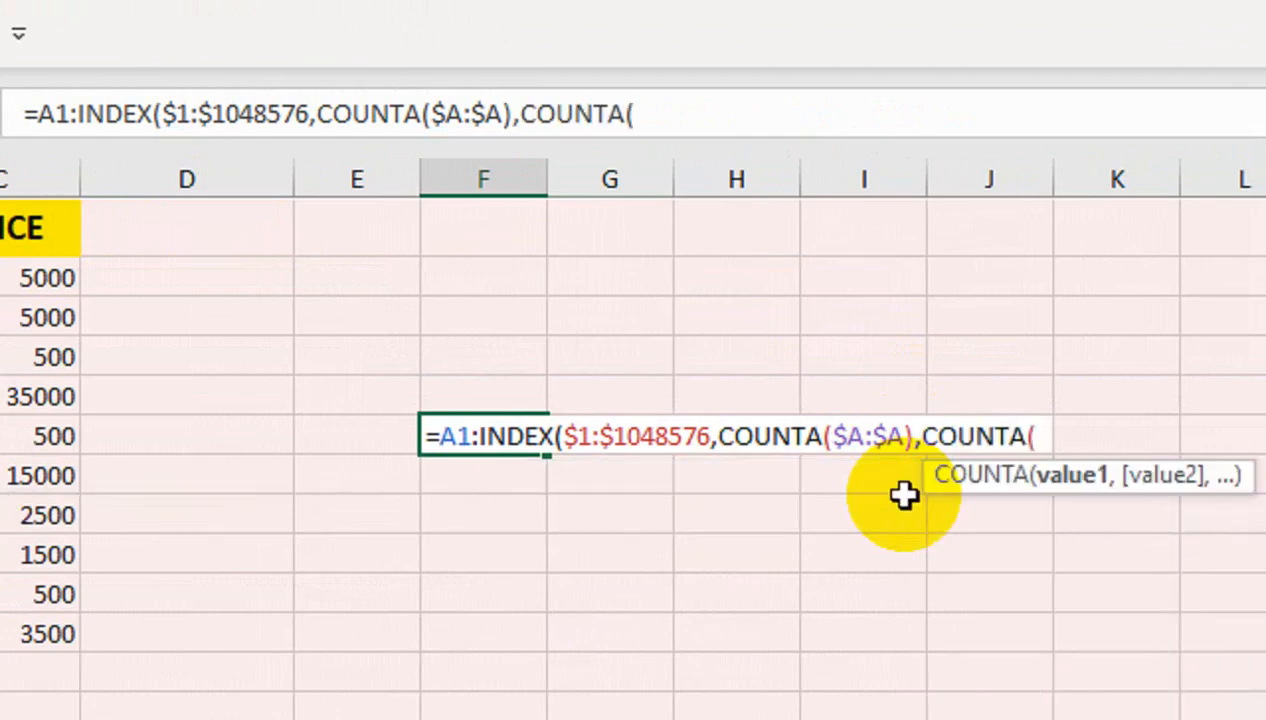
{"action": "left_click", "coordinate": [20, 220]}
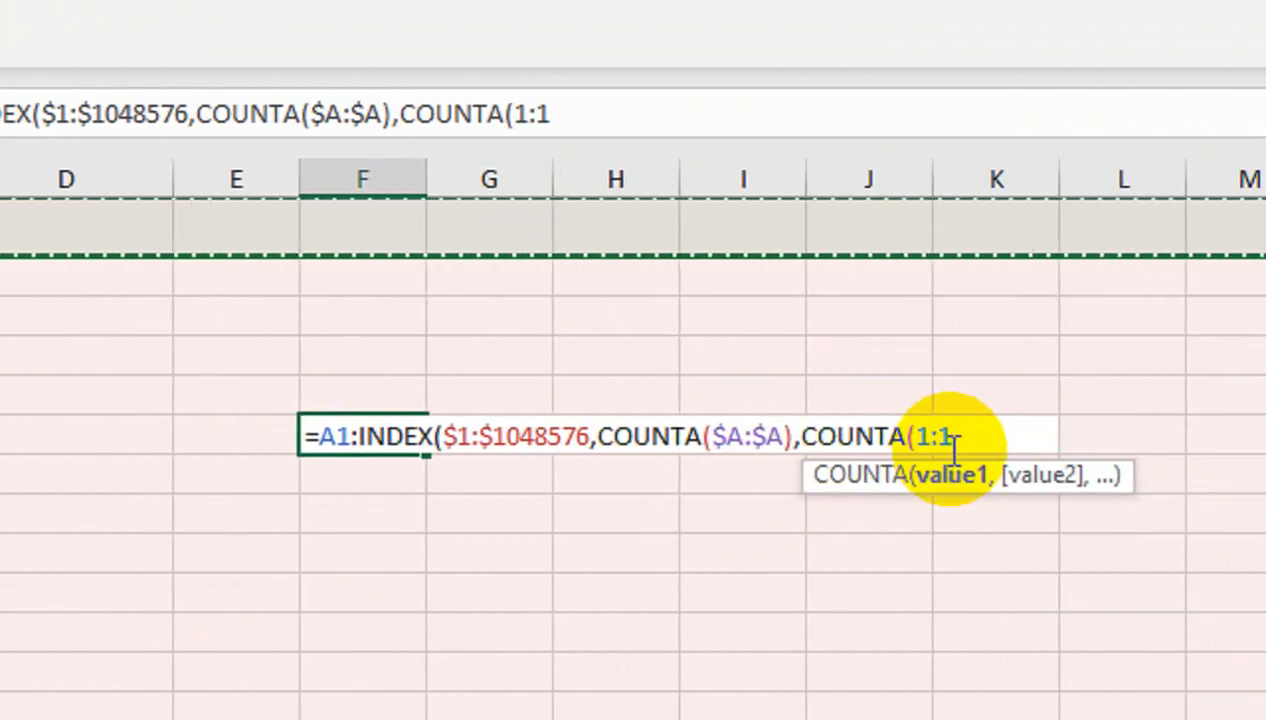
{"action": "key", "text": "F4"}
{"action": "type", "text": ")"}
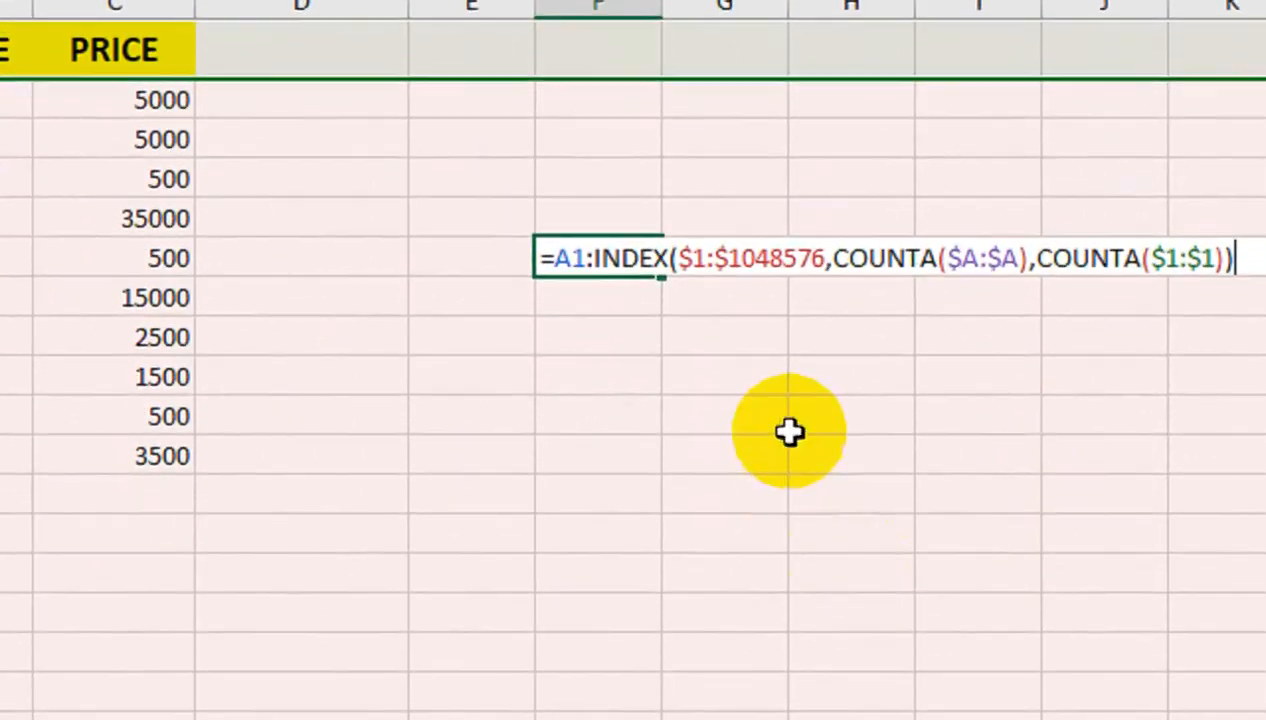
{"action": "key", "text": "Return"}
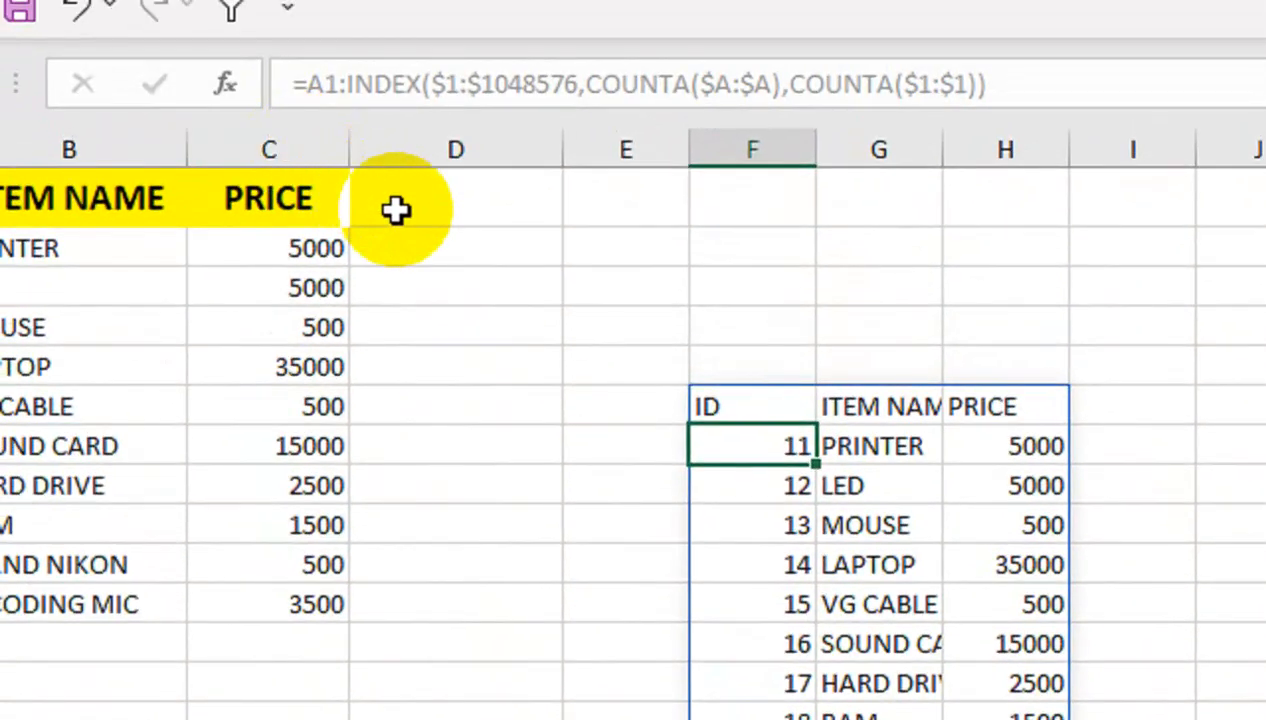
- Add a QTY column in D with the quantity 10 for every item down to row 11
{"action": "left_click", "coordinate": [396, 209]}
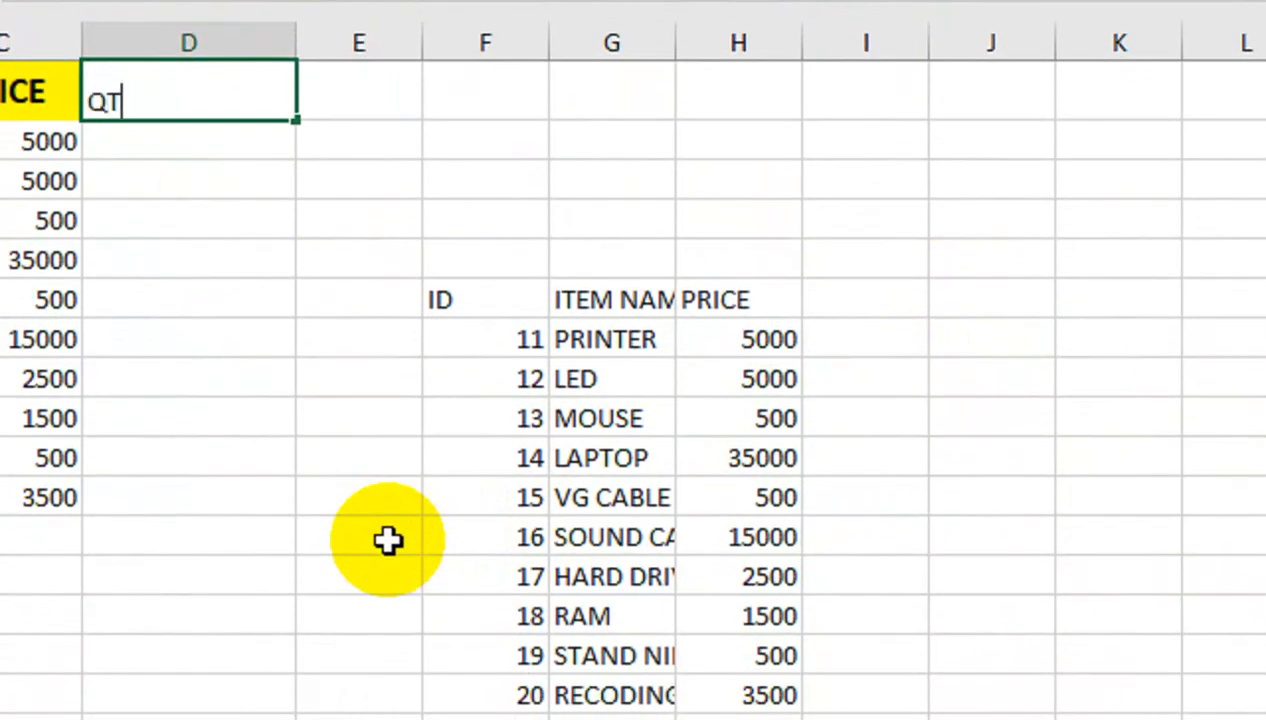
{"action": "key", "text": "Return"}
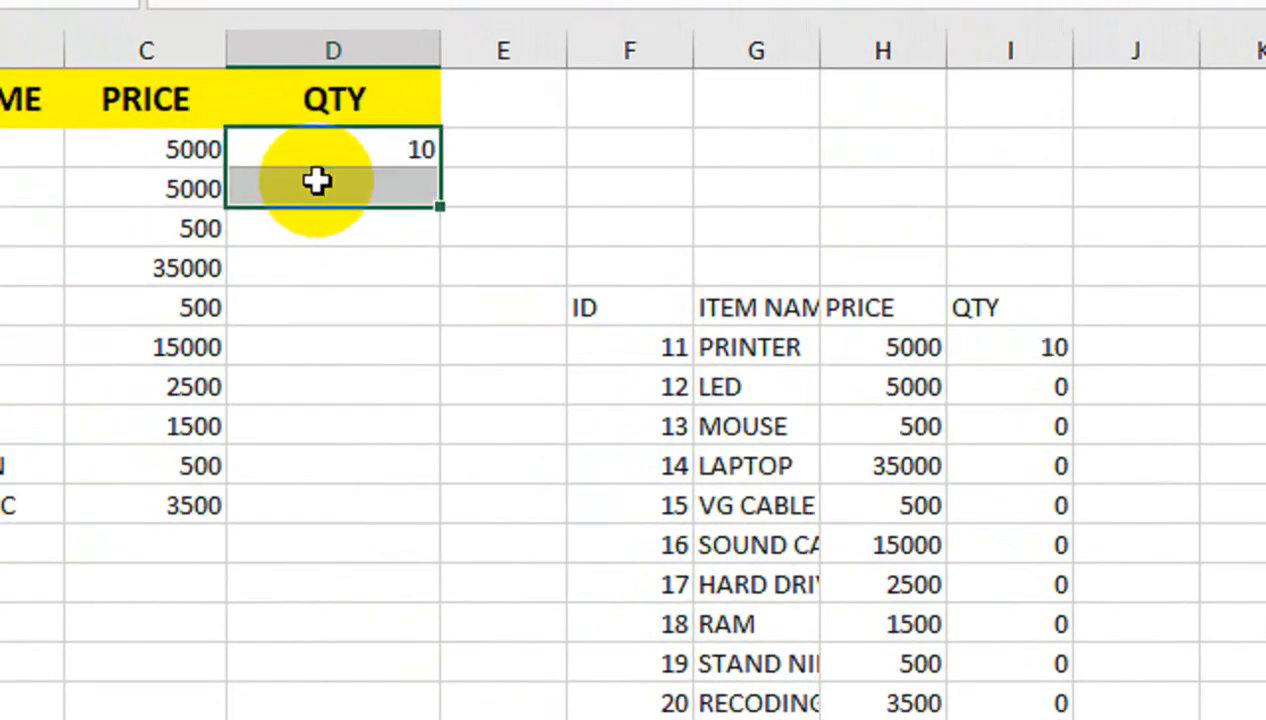
{"action": "key", "text": "shift+Down"}
{"action": "key", "text": "shift+Down"}
{"action": "key", "text": "shift+Down"}
{"action": "key", "text": "shift+Down"}
{"action": "key", "text": "shift+Down"}
{"action": "key", "text": "shift+Down"}
{"action": "key", "text": "shift+Down"}
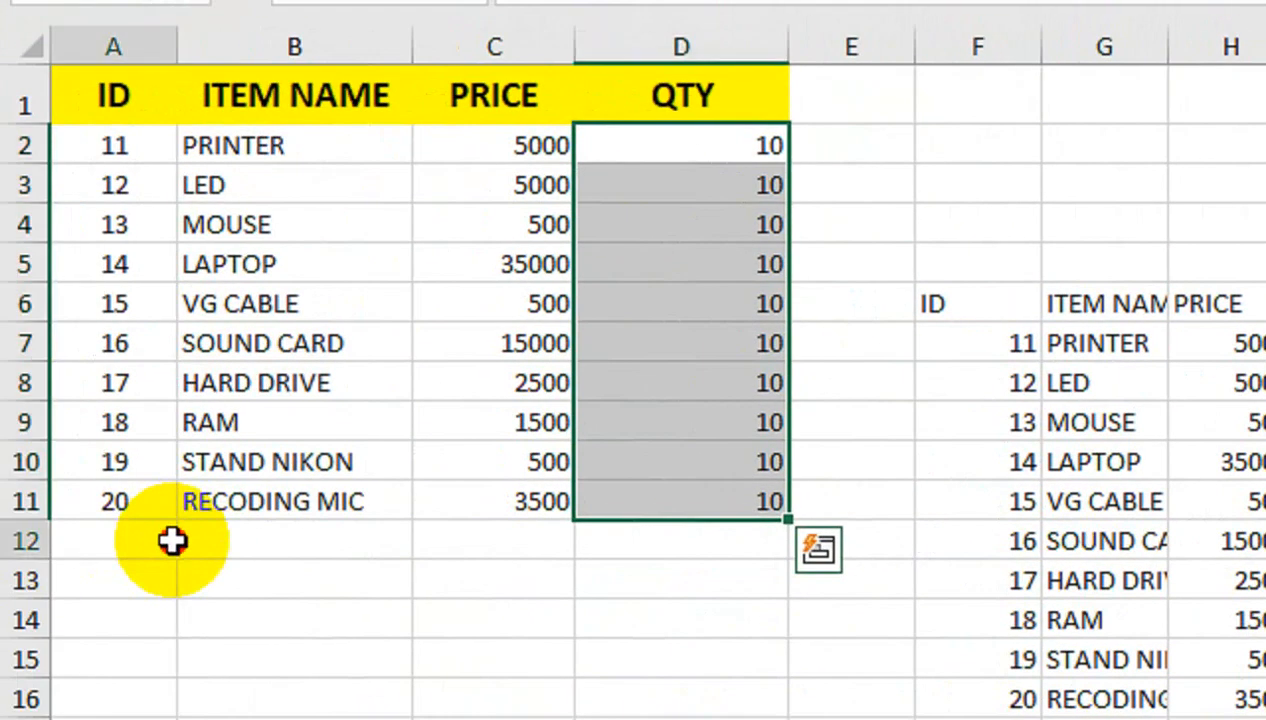
- Add a new item in row 12 with ID 21, name CLIP, price 20 and quantity 100
{"action": "left_click", "coordinate": [172, 541]}
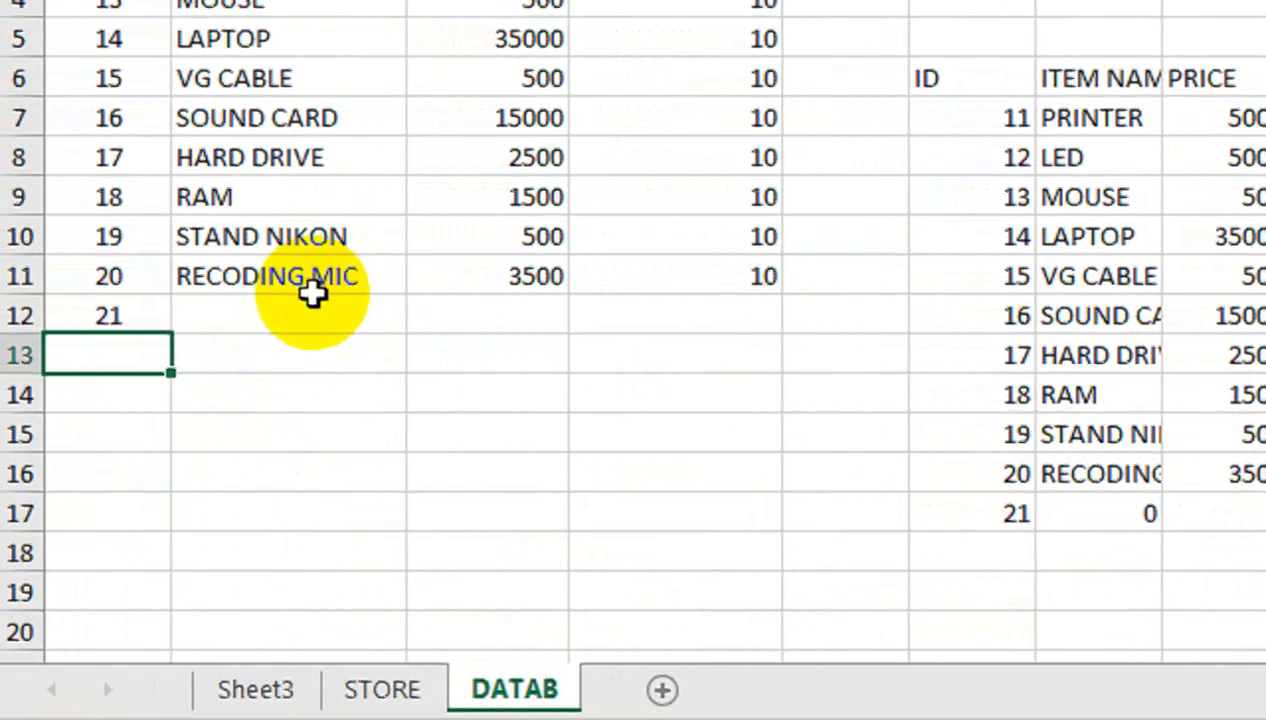
{"action": "left_click", "coordinate": [313, 316]}
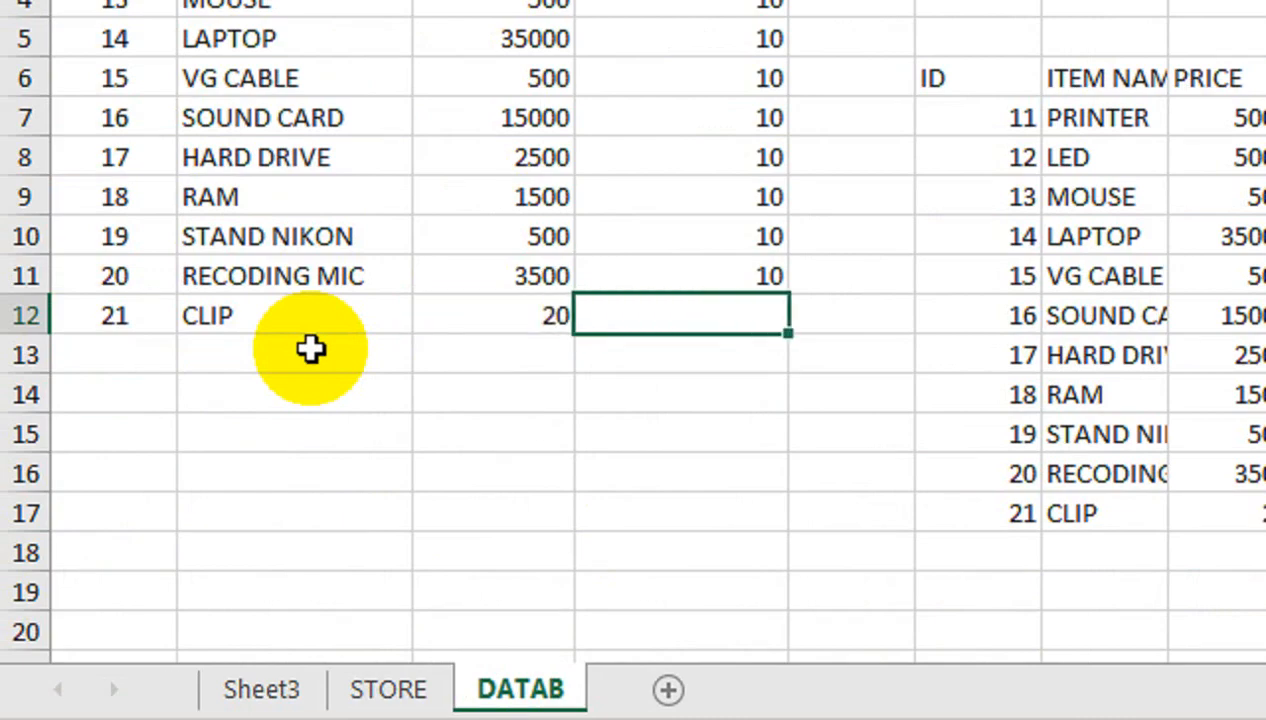
{"action": "left_click", "coordinate": [310, 348]}
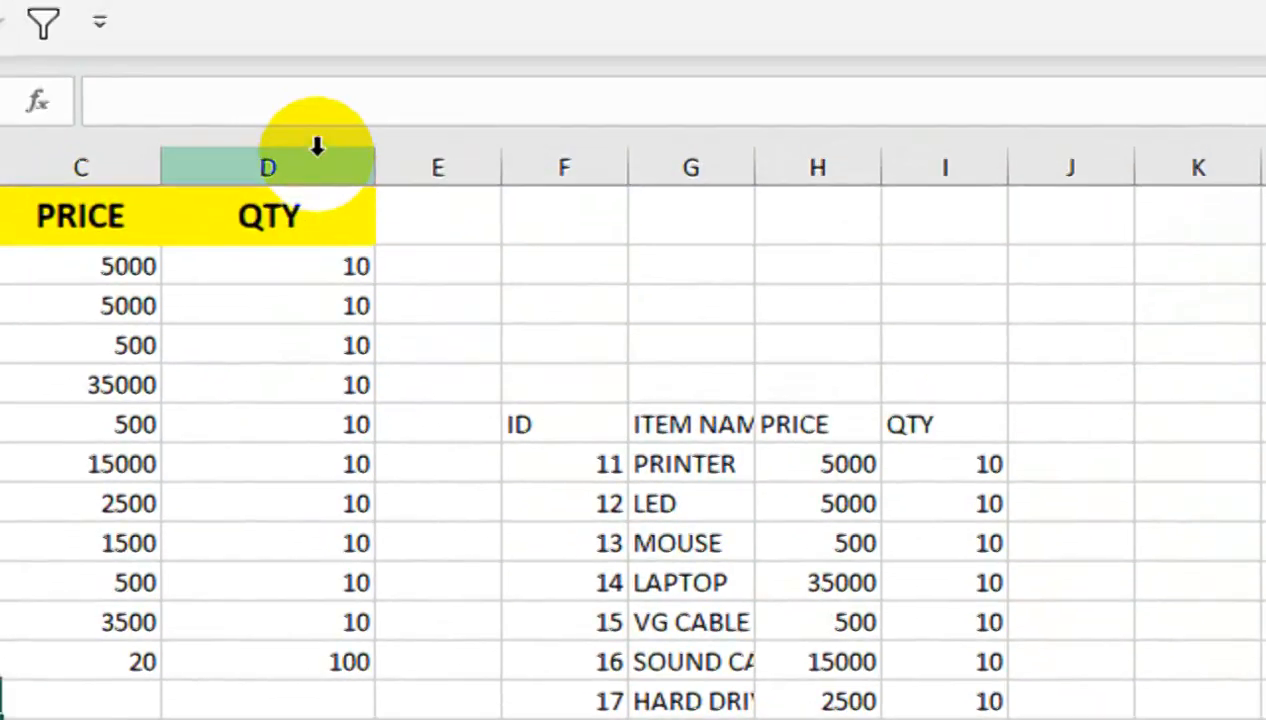
- Delete the QTY column and rows 12 to 15, including the CLIP item
{"action": "right_click", "coordinate": [316, 185]}
{"action": "left_click", "coordinate": [530, 523]}
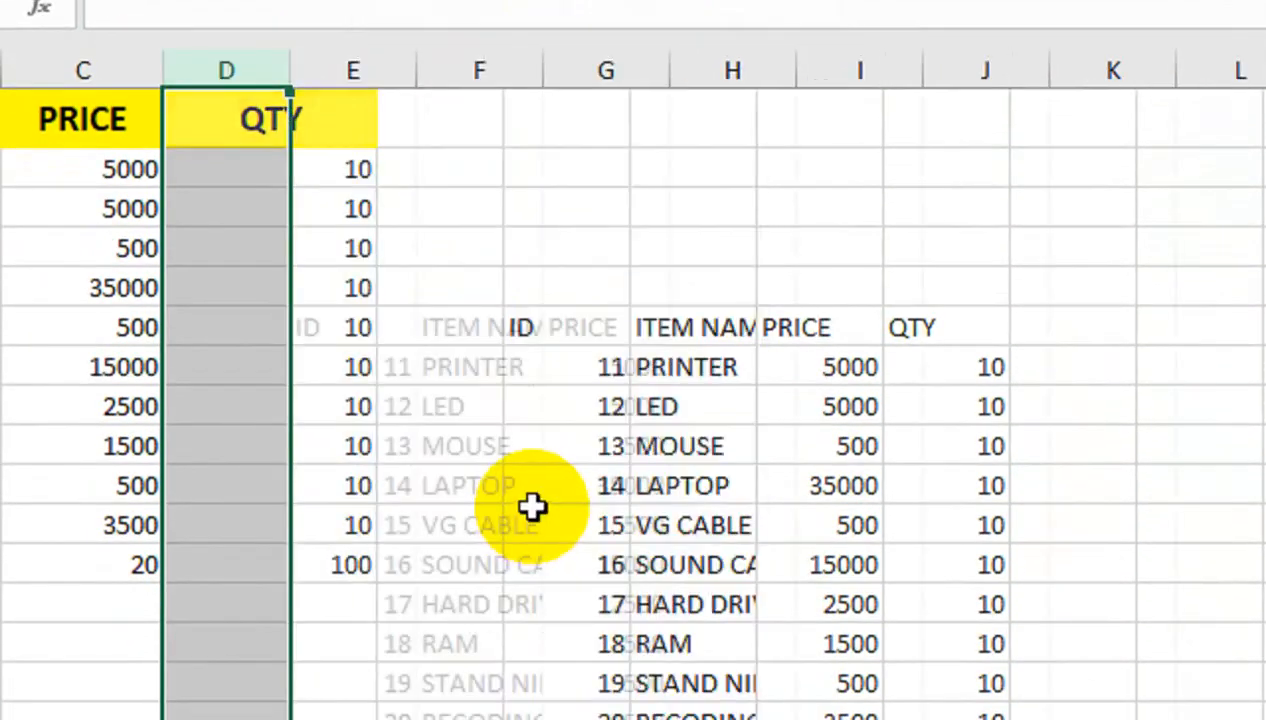
{"action": "left_click_drag", "start_coordinate": [22, 508], "coordinate": [35, 614]}
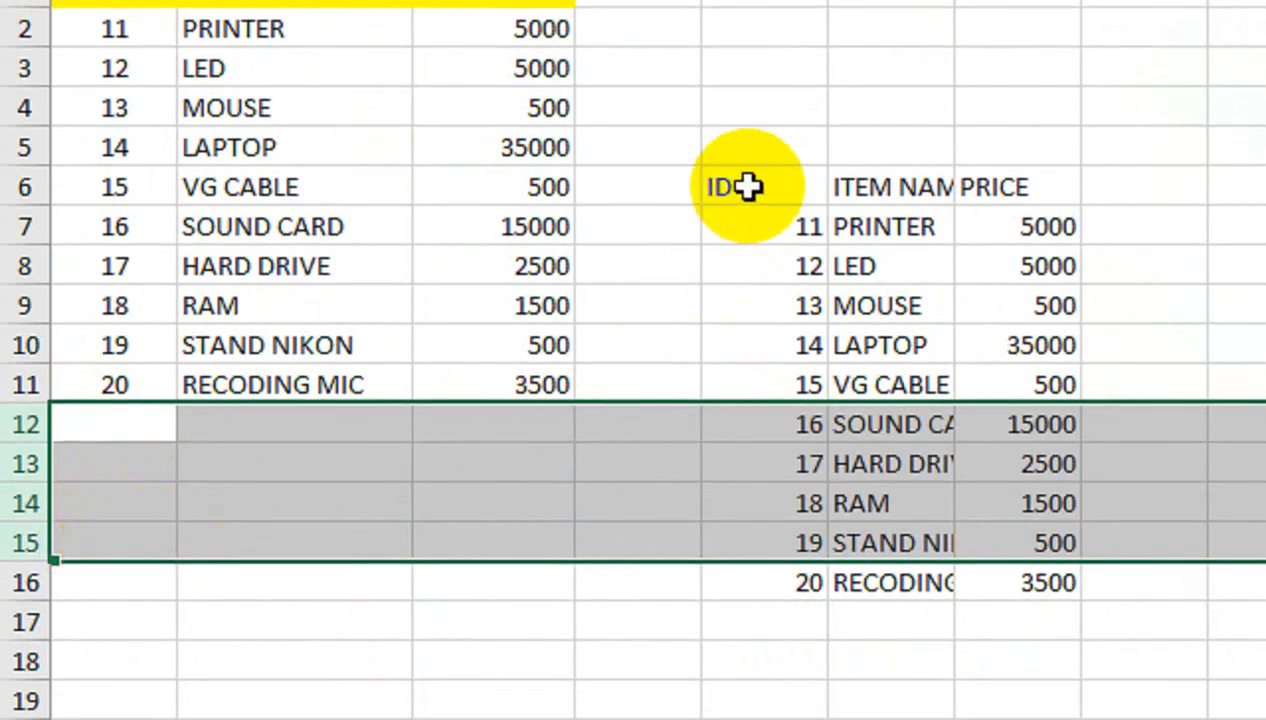
- Clear the INDEX range formula and its spilled table from E6:G18
{"action": "left_click_drag", "start_coordinate": [746, 199], "coordinate": [1023, 669]}
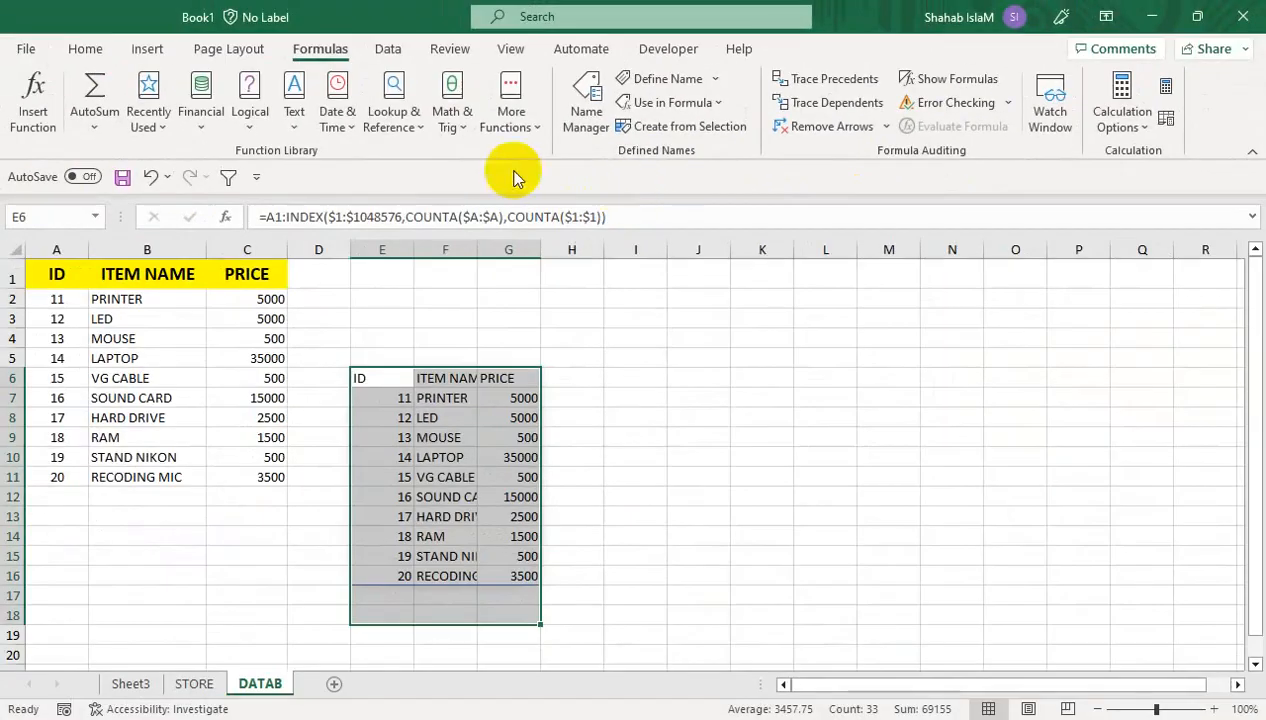
{"action": "left_click", "coordinate": [87, 49]}
{"action": "left_click", "coordinate": [966, 123]}
{"action": "left_click", "coordinate": [985, 158]}
{"action": "left_click", "coordinate": [275, 396]}
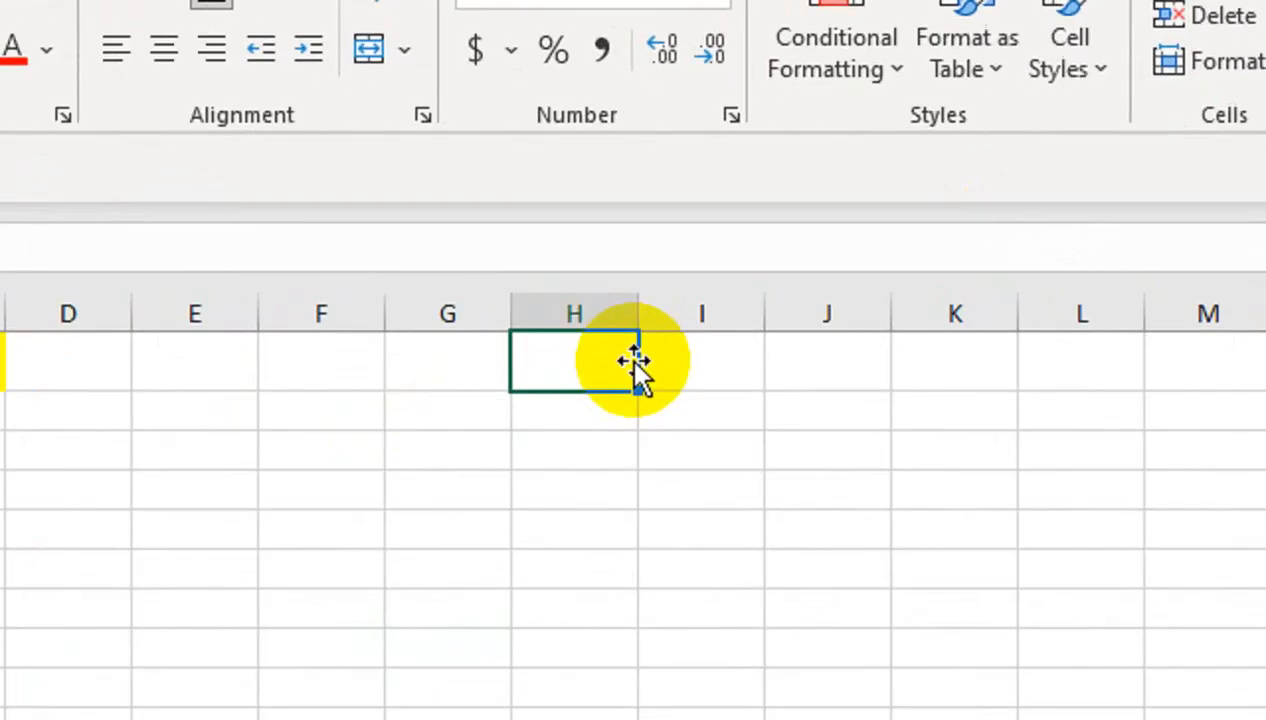
- Copy the ID, ITEM NAME and PRICE headers to H1:J1 and fit column I to its header text
{"action": "left_click_drag", "start_coordinate": [66, 278], "coordinate": [237, 278]}
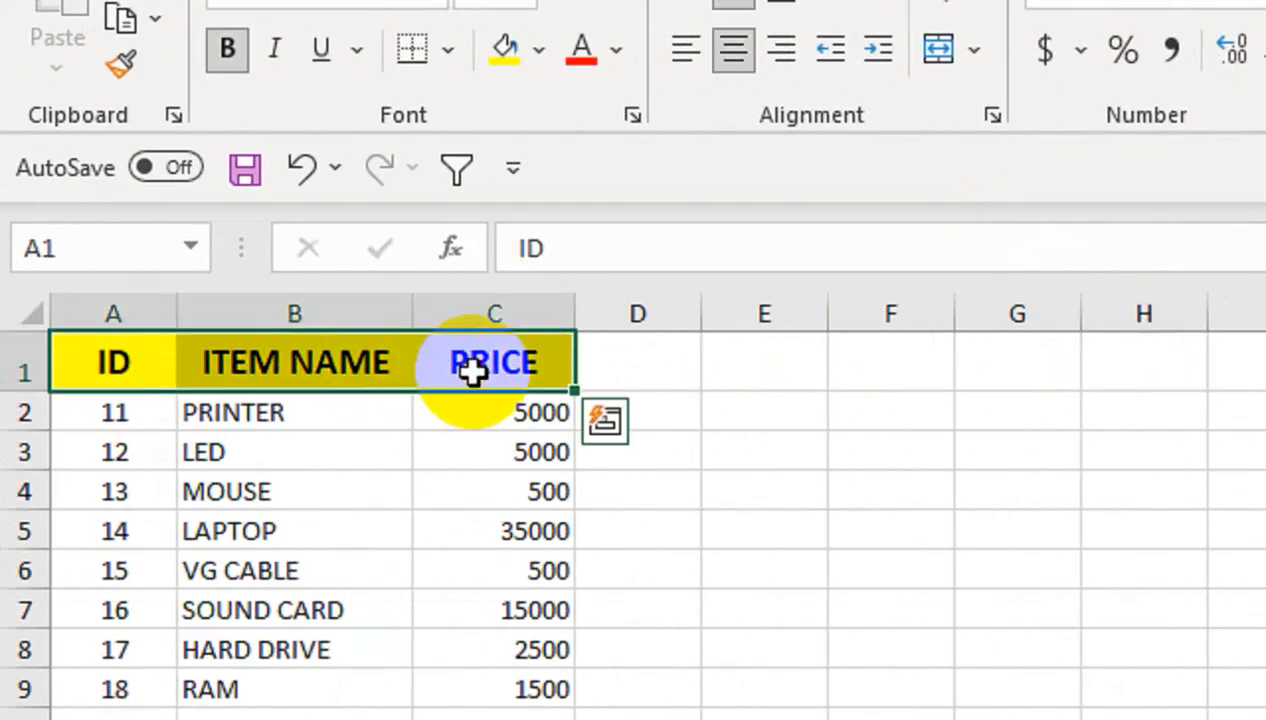
{"action": "key", "text": "ctrl+c"}
{"action": "left_click", "coordinate": [1152, 365]}
{"action": "key", "text": "ctrl+v"}
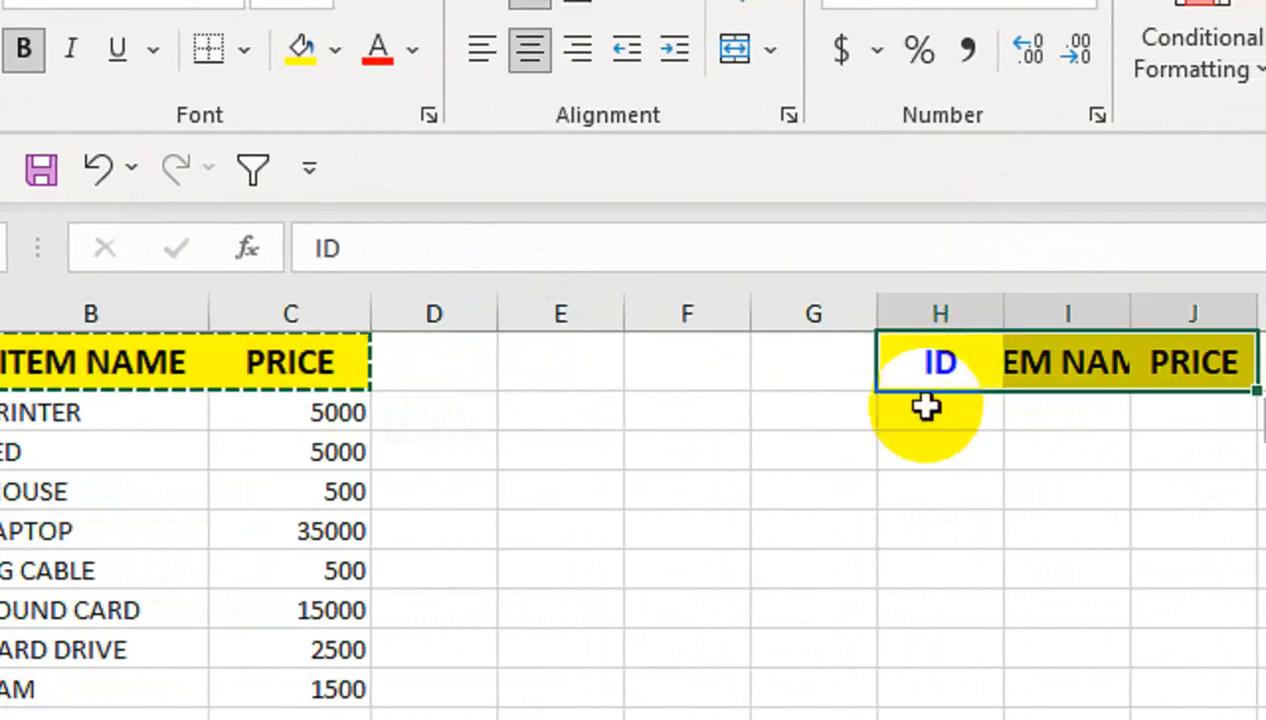
{"action": "left_click", "coordinate": [926, 405]}
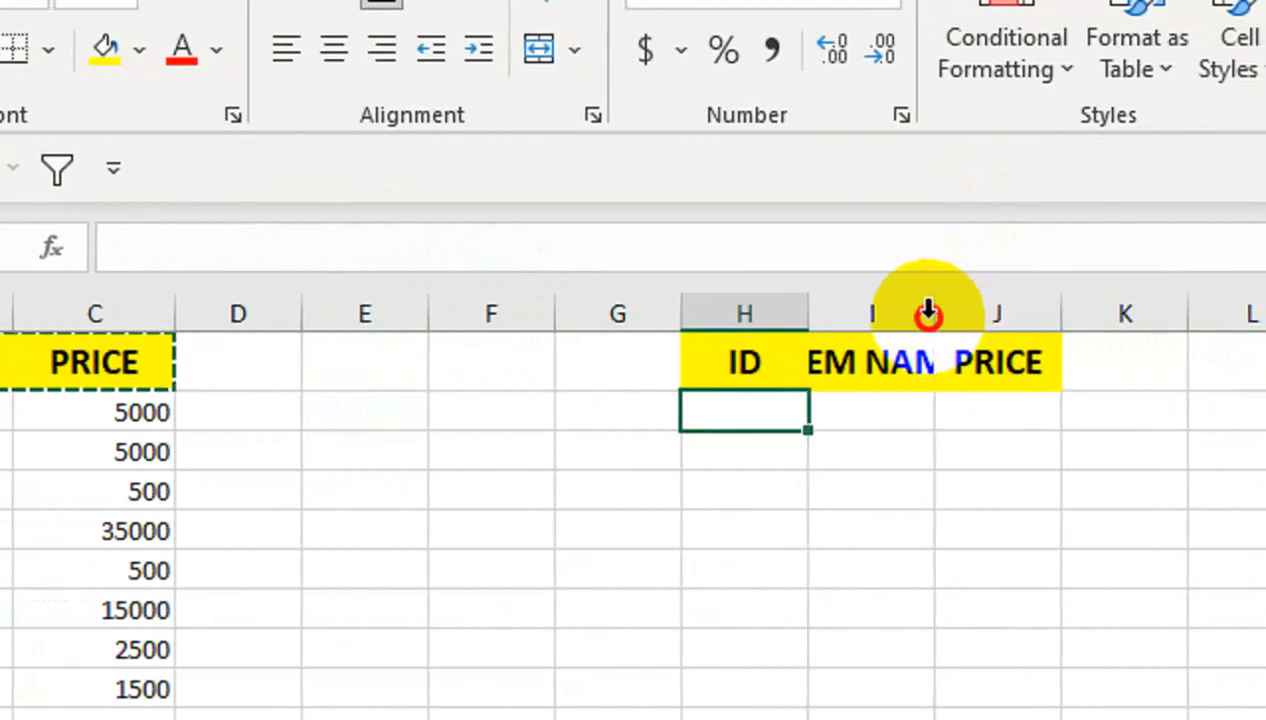
{"action": "double_click", "coordinate": [928, 316]}
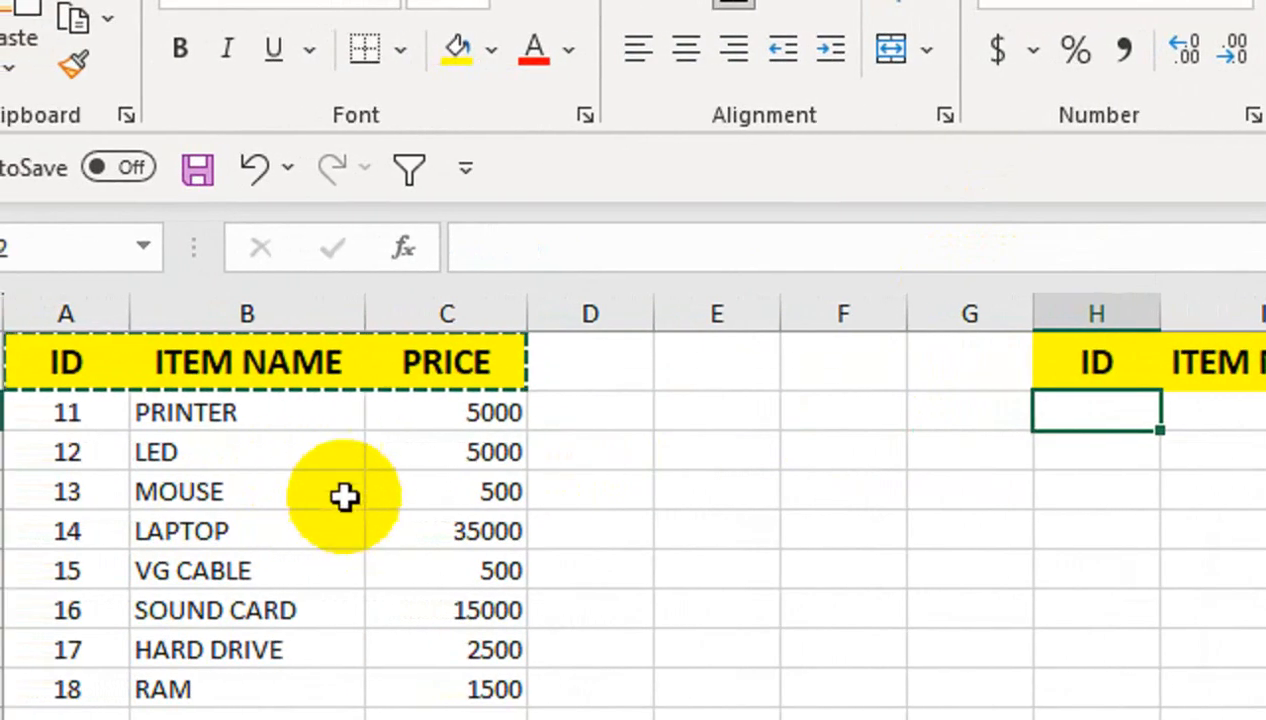
- Undo back to the spilled INDEX range and clear its A1:INDEX formula with the COUNTA arguments from E6
{"action": "left_click", "coordinate": [730, 532]}
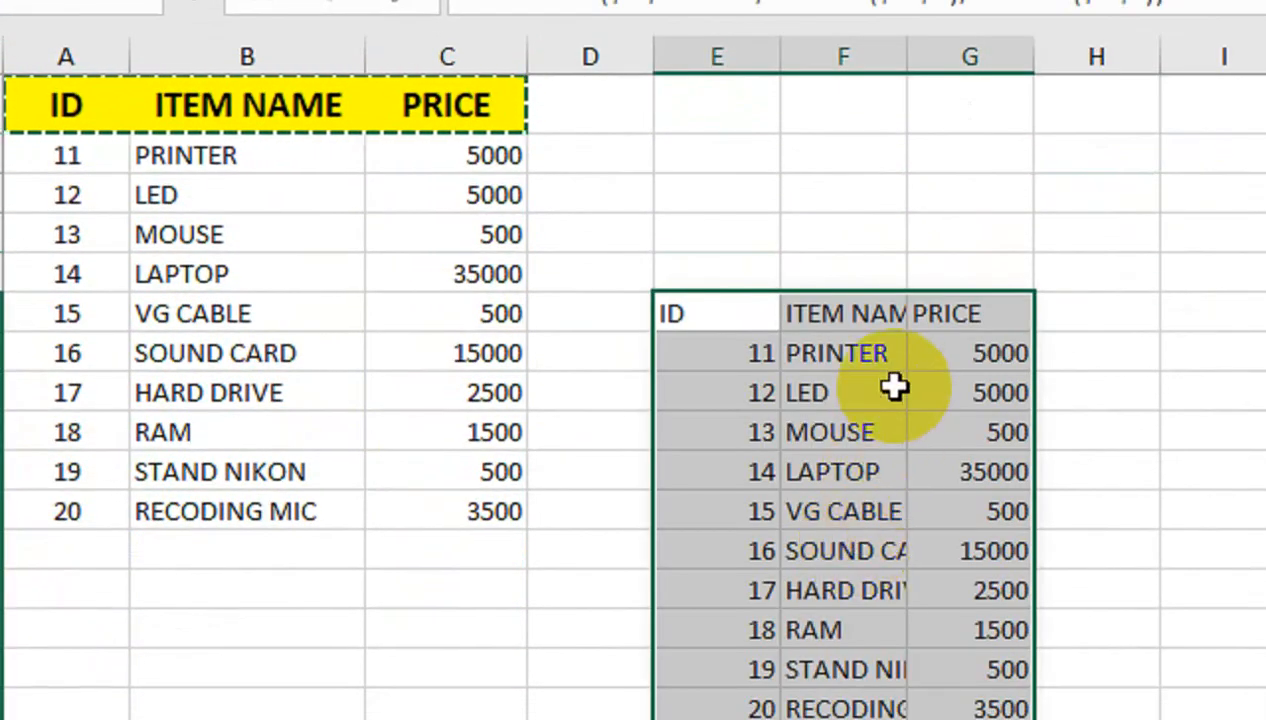
{"action": "left_click", "coordinate": [893, 388]}
{"action": "left_click", "coordinate": [716, 314]}
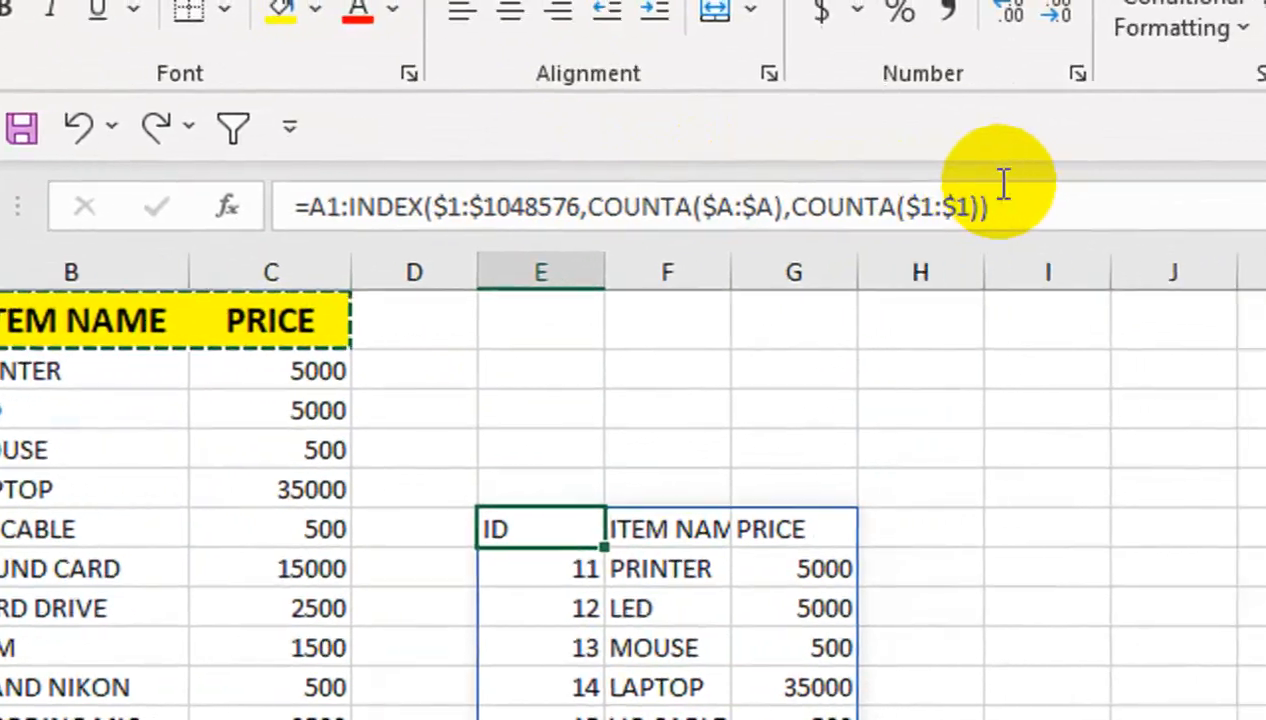
{"action": "left_click_drag", "start_coordinate": [1003, 183], "coordinate": [311, 206]}
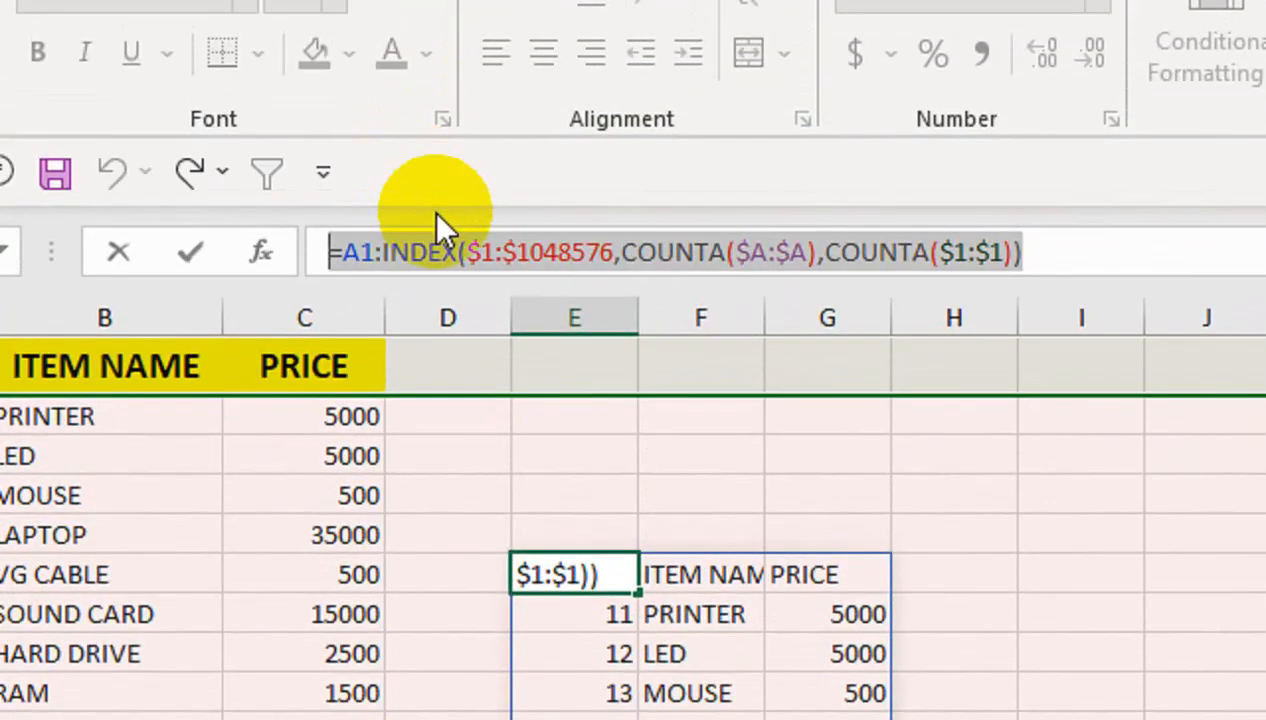
{"action": "key", "text": "BackSpace"}
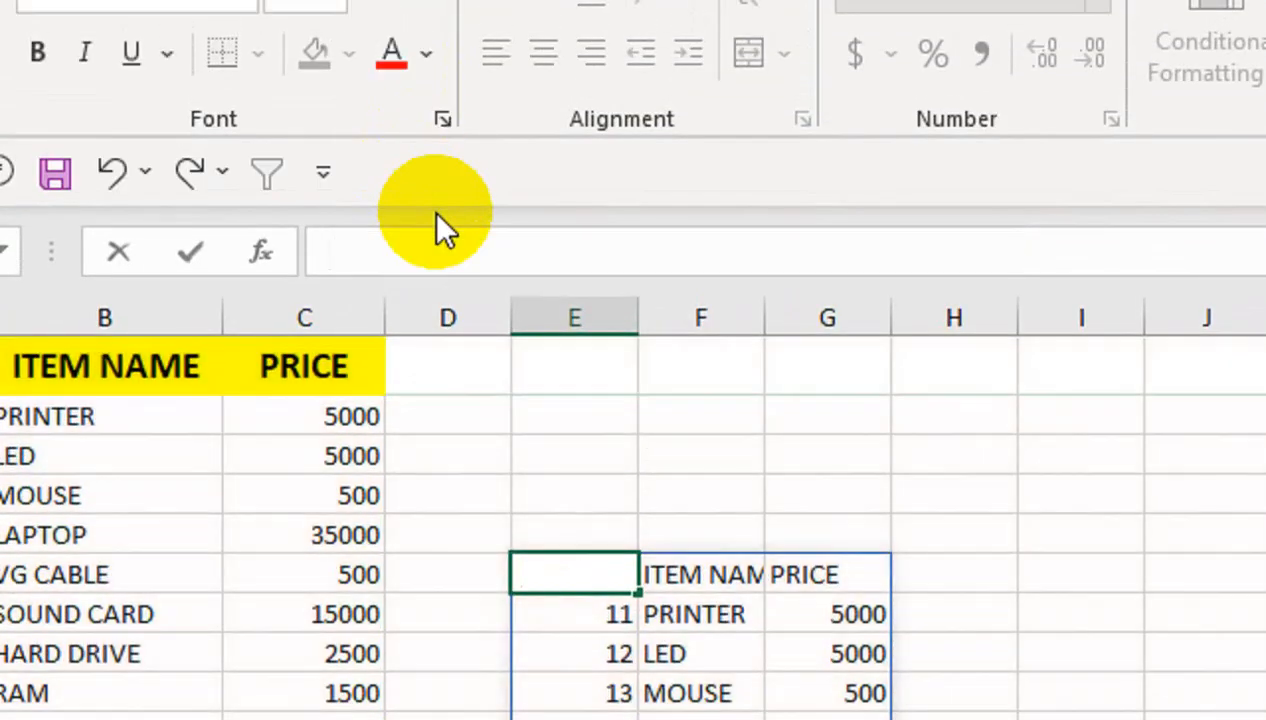
{"action": "key", "text": "Return"}
- Open the SALES defined name for editing and review the INDEX and COUNTA formula it refers to
{"action": "left_click", "coordinate": [420, 100]}
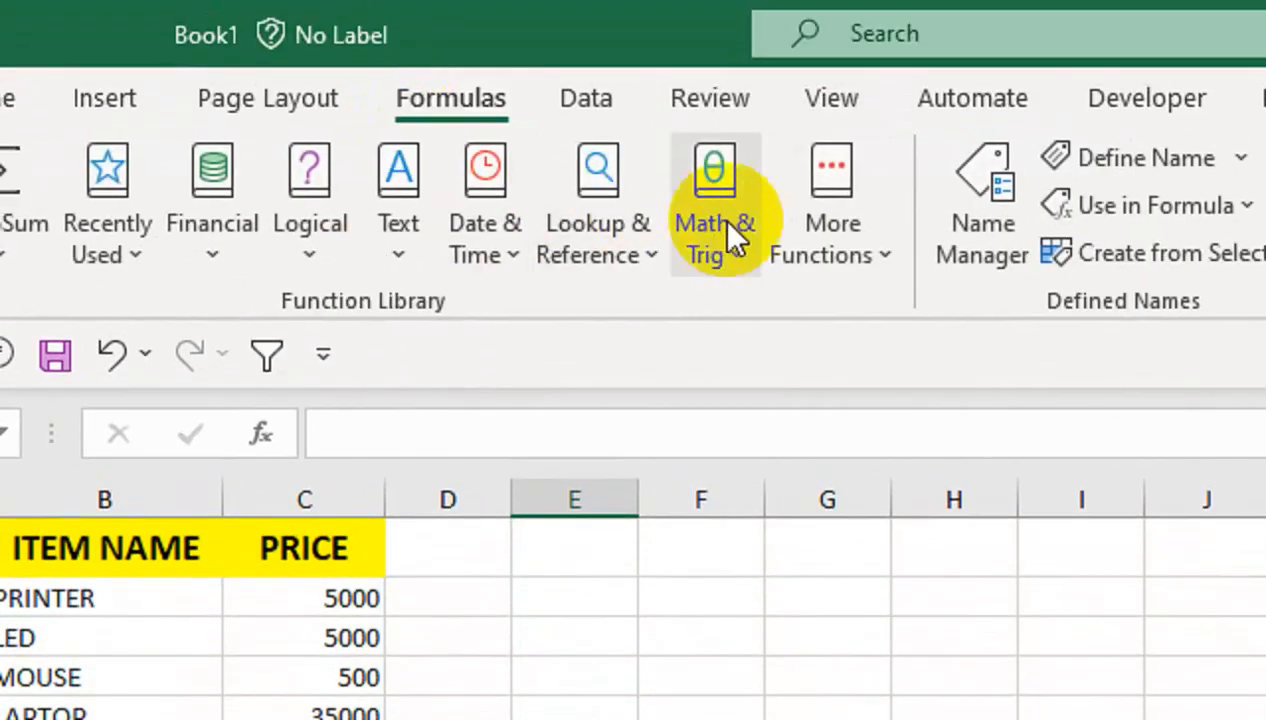
{"action": "left_click", "coordinate": [980, 250]}
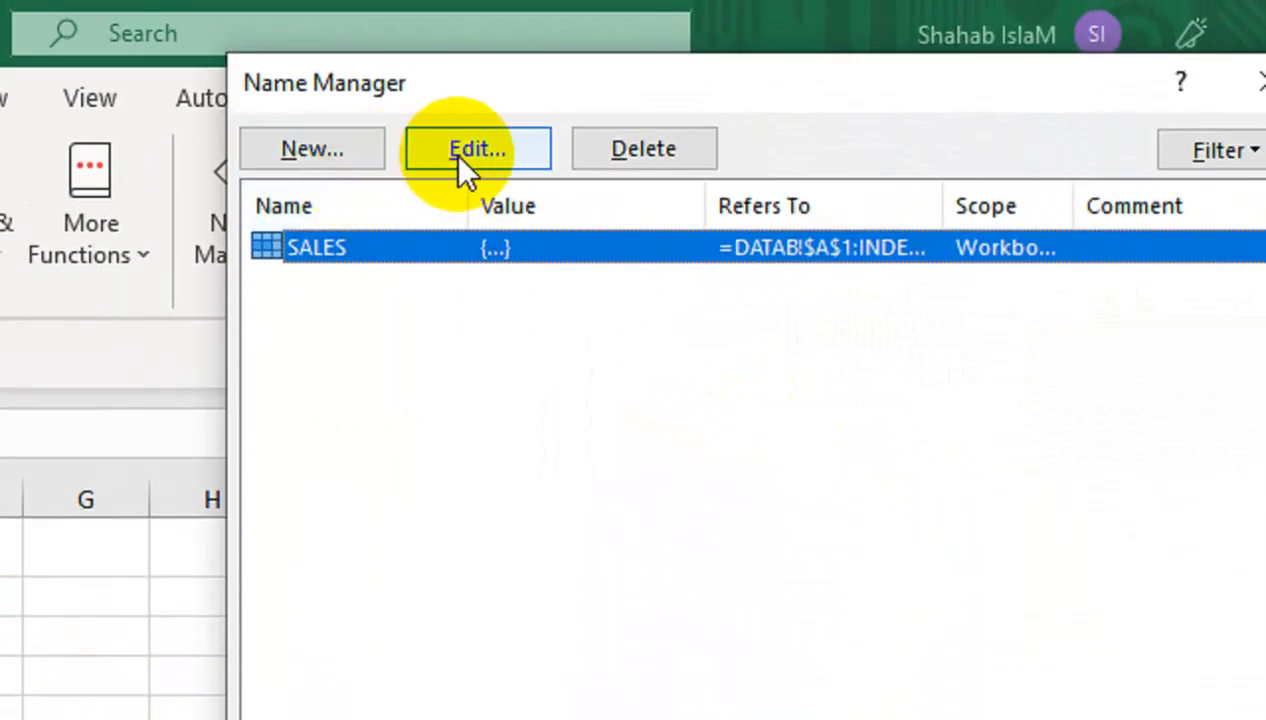
{"action": "left_click", "coordinate": [456, 156]}
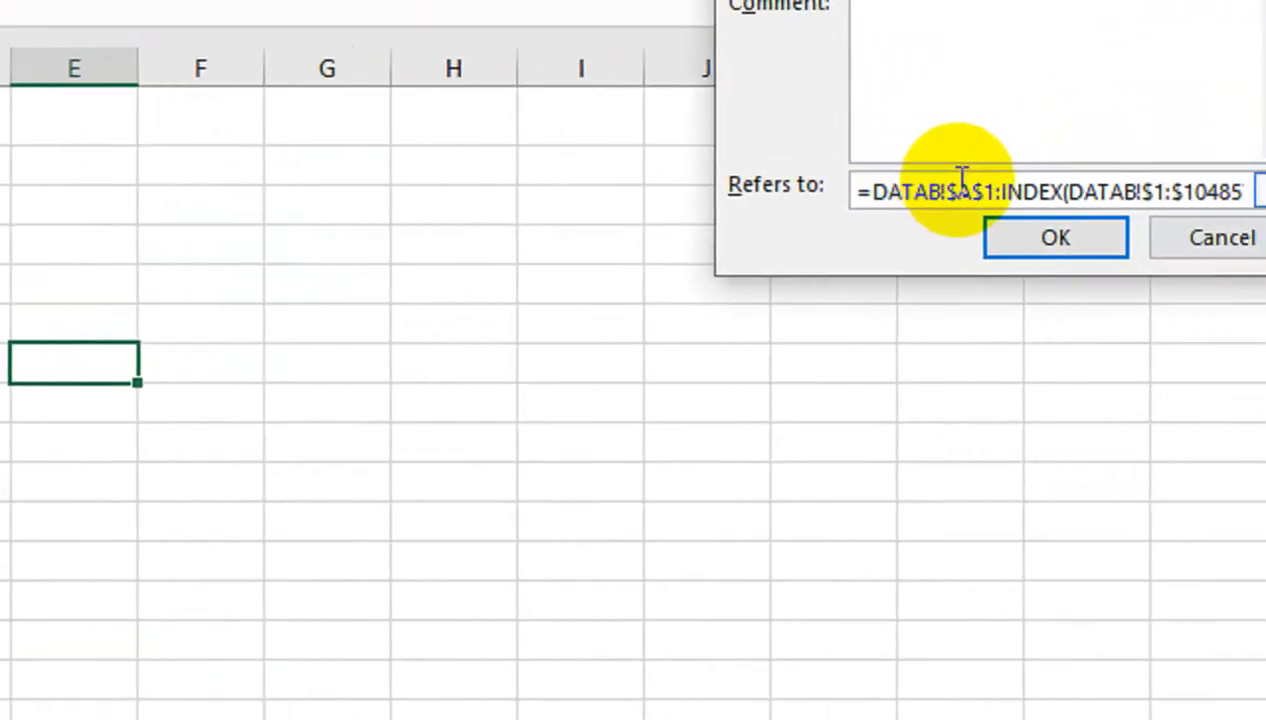
{"action": "left_click", "coordinate": [876, 232]}
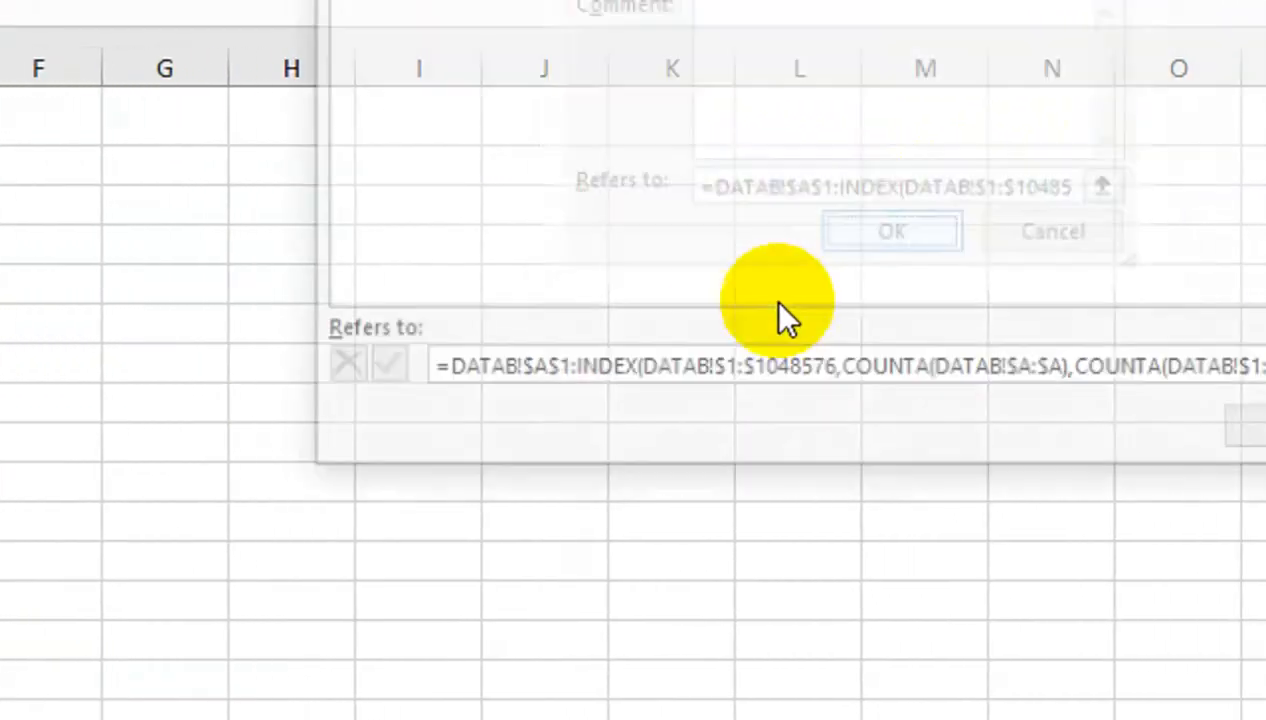
{"action": "left_click", "coordinate": [1117, 378]}
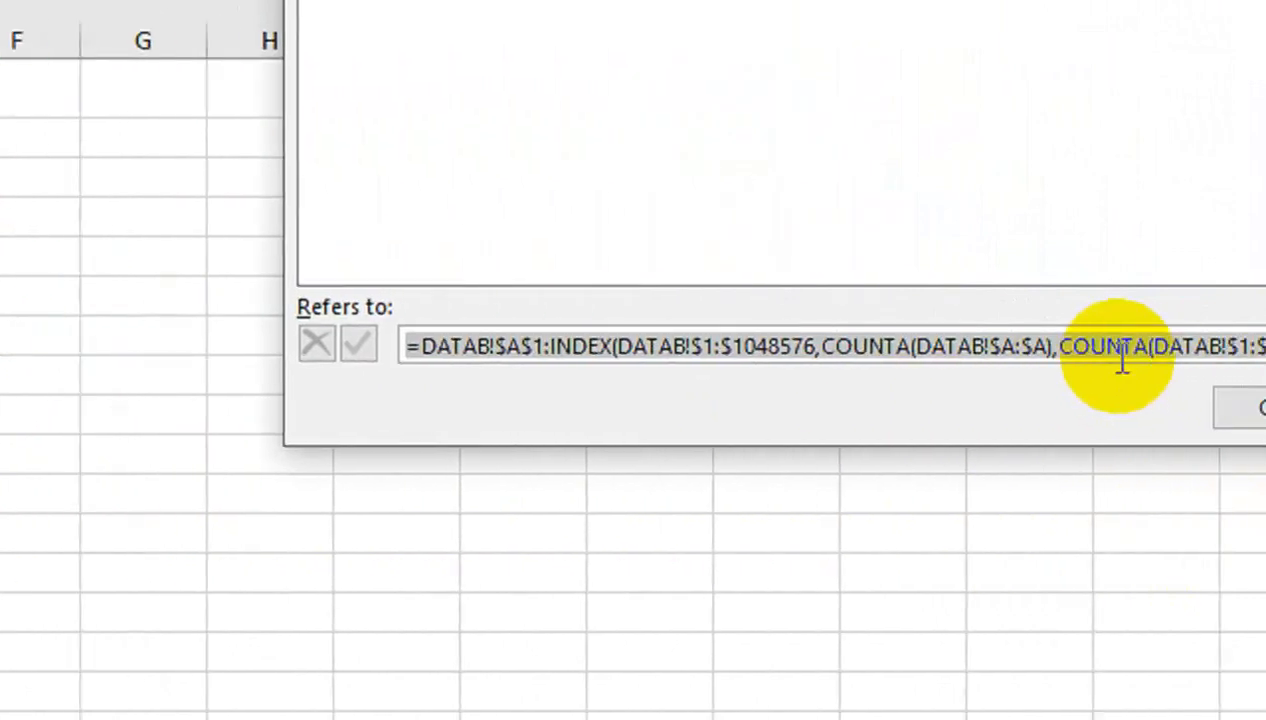
{"action": "left_click", "coordinate": [957, 405]}
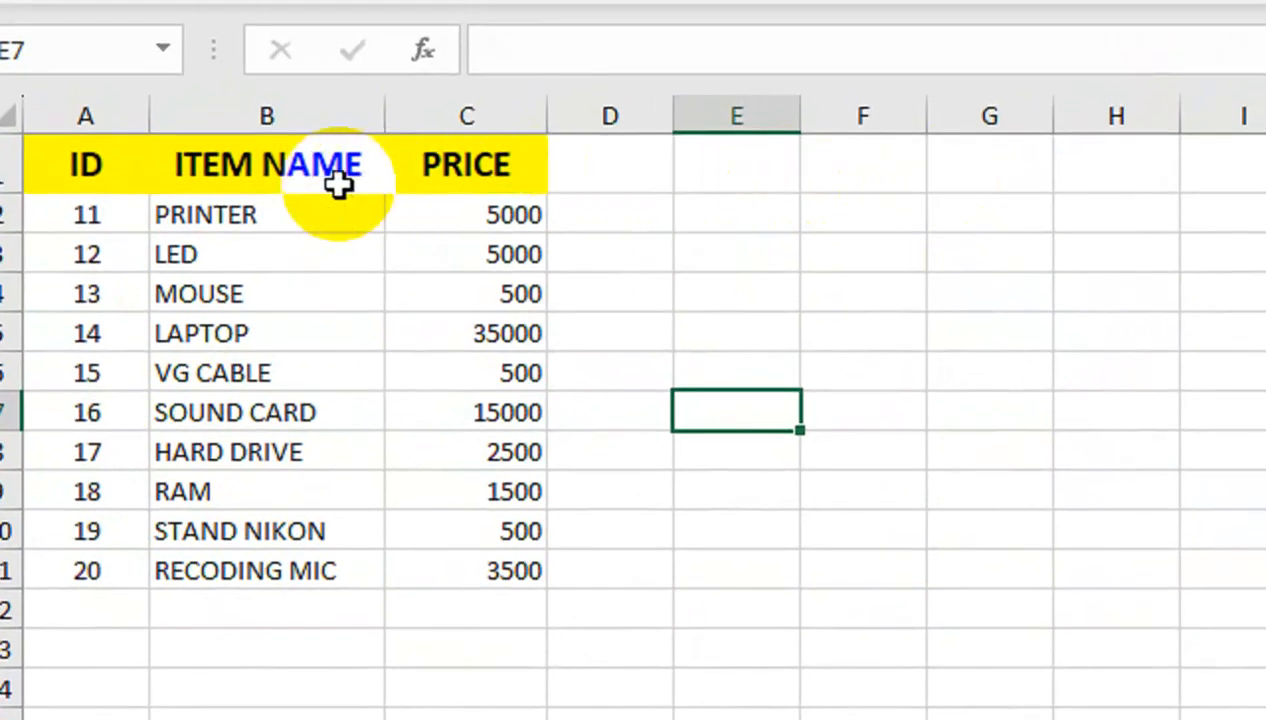
- Copy the ID, ITEM NAME and PRICE headers from A1:C1 to H1:J1 and fit column I to its header
{"action": "left_click_drag", "start_coordinate": [91, 158], "coordinate": [478, 158]}
{"action": "key", "text": "ctrl+c"}
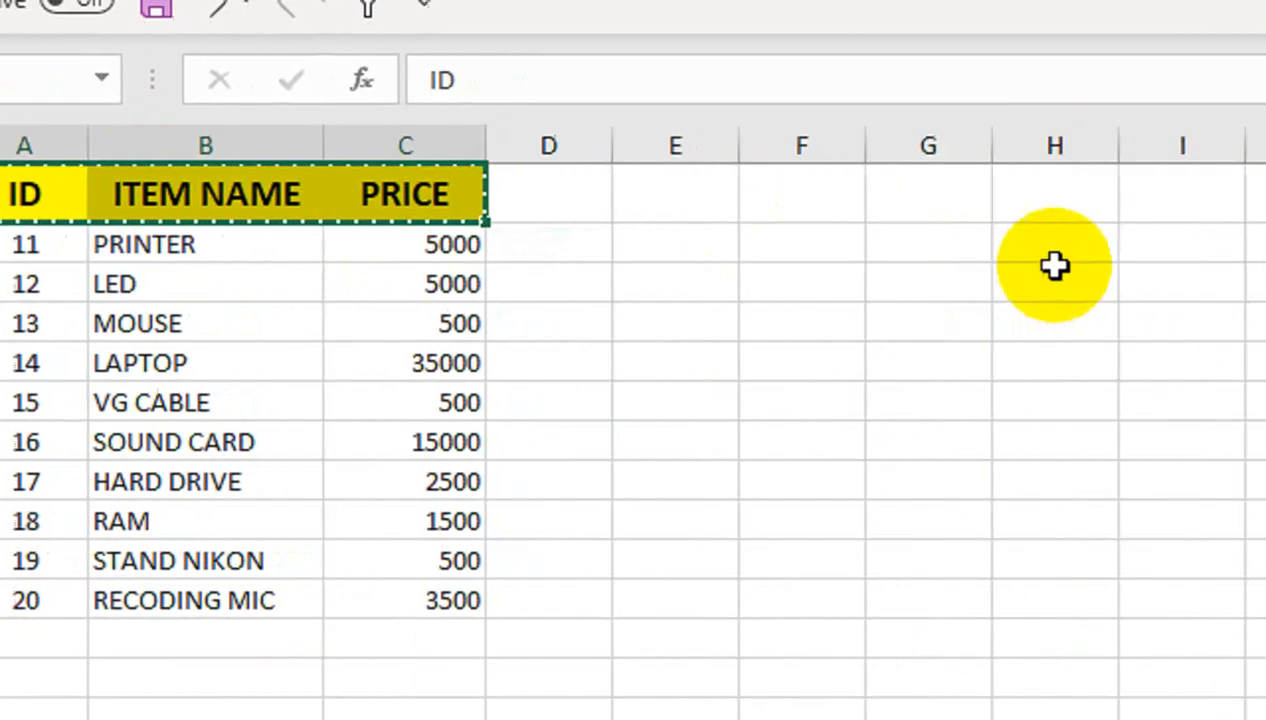
{"action": "left_click", "coordinate": [1137, 193]}
{"action": "left_click_drag", "start_coordinate": [133, 195], "coordinate": [460, 215]}
{"action": "key", "text": "ctrl+c"}
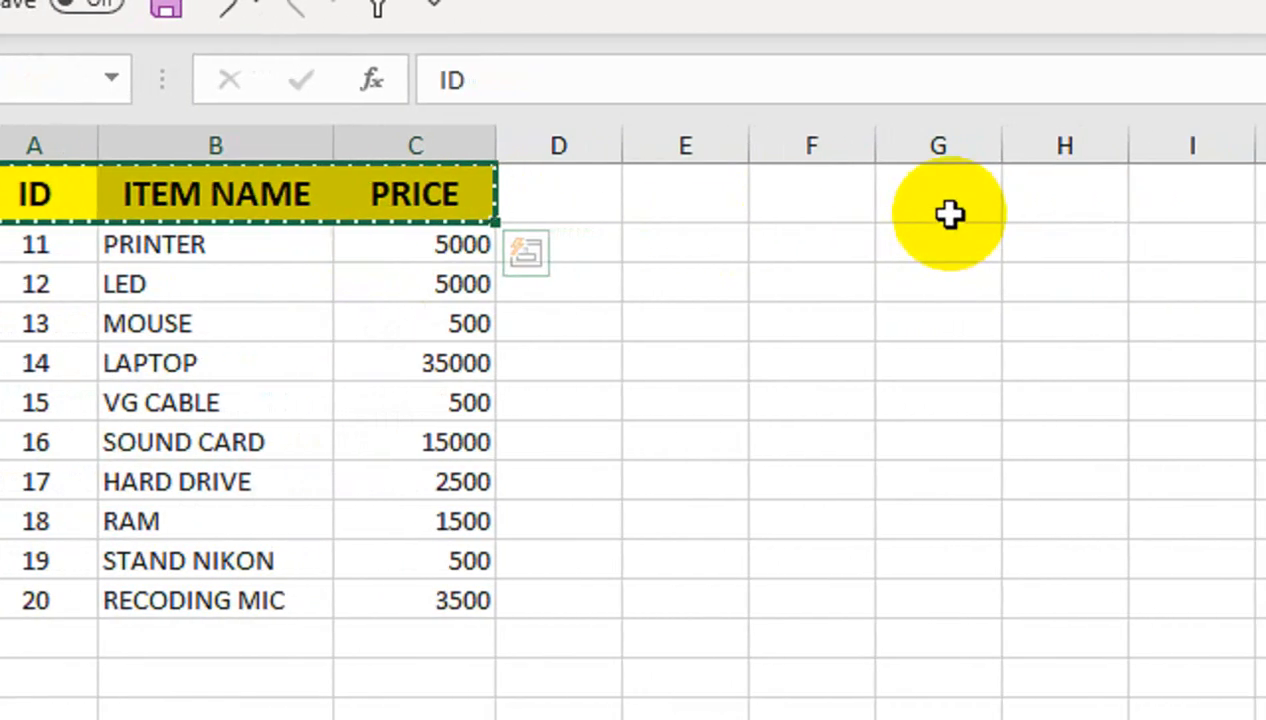
{"action": "left_click", "coordinate": [1104, 195]}
{"action": "key", "text": "ctrl+v"}
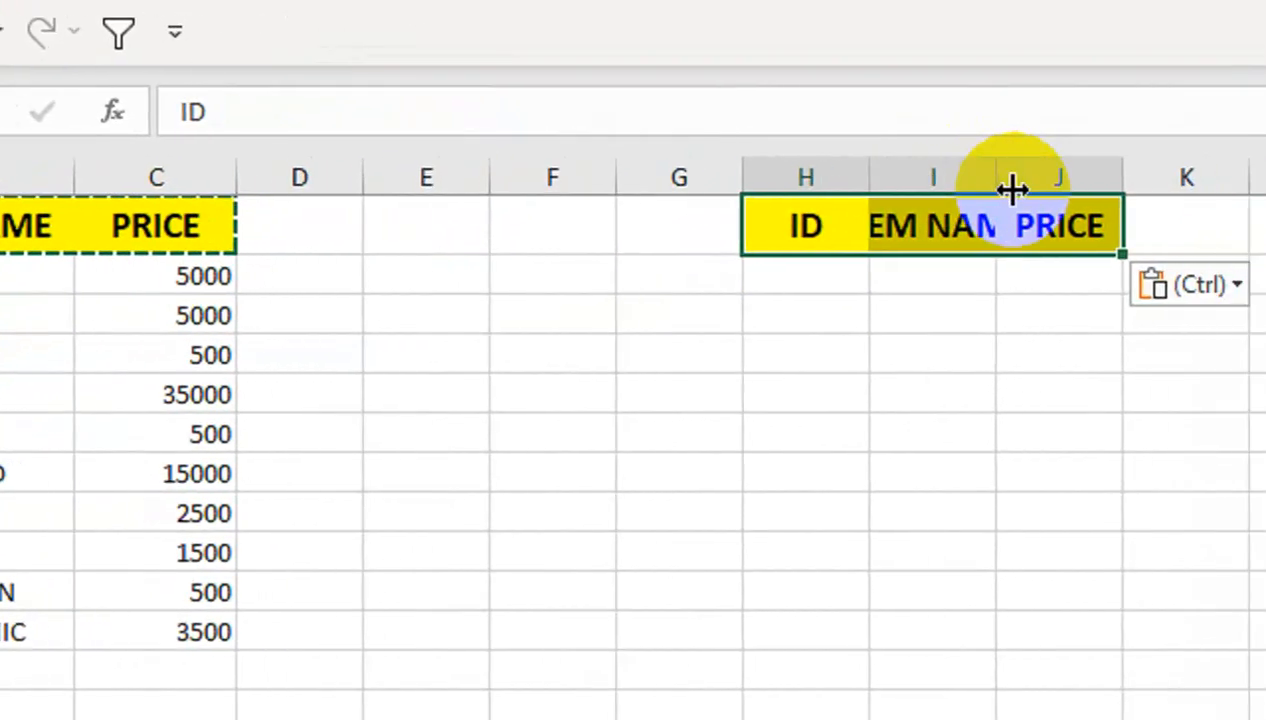
{"action": "double_click", "coordinate": [1000, 185]}
- Apply all borders to the empty cells H2:J18 under the copied headers
{"action": "left_click_drag", "start_coordinate": [805, 275], "coordinate": [799, 598]}
{"action": "left_click_drag", "start_coordinate": [734, 558], "coordinate": [955, 540]}
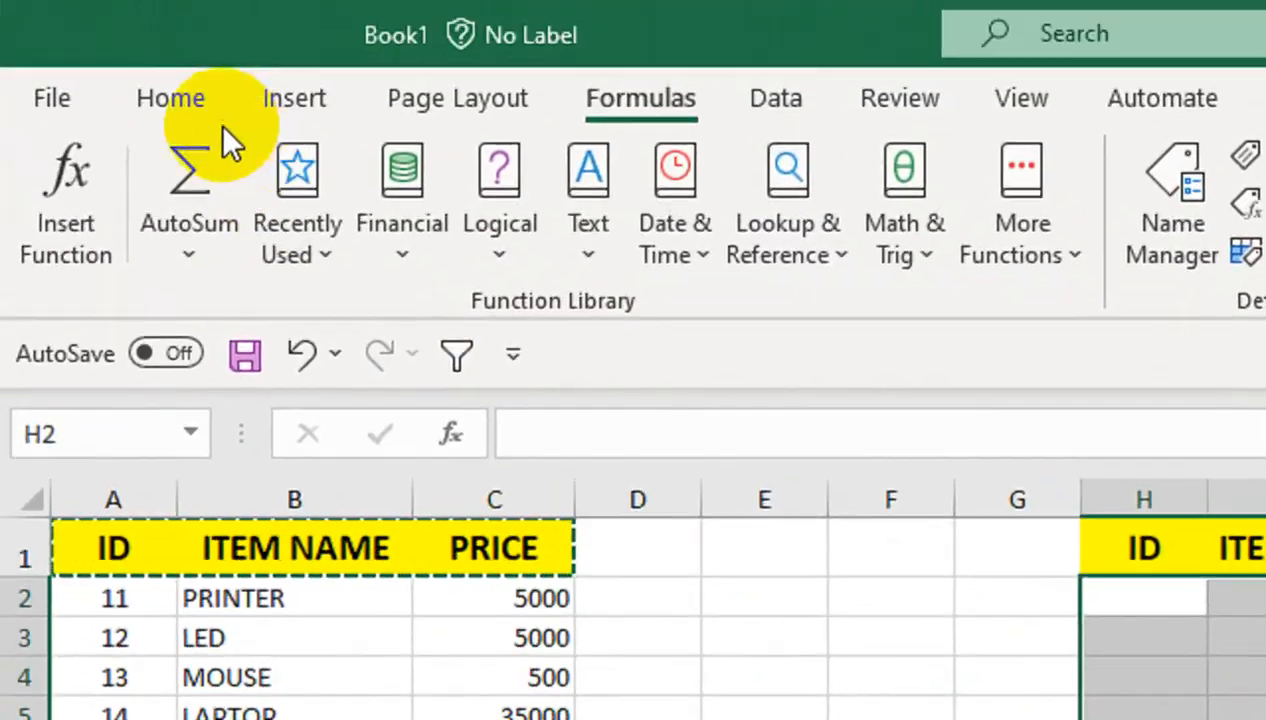
{"action": "left_click", "coordinate": [215, 118]}
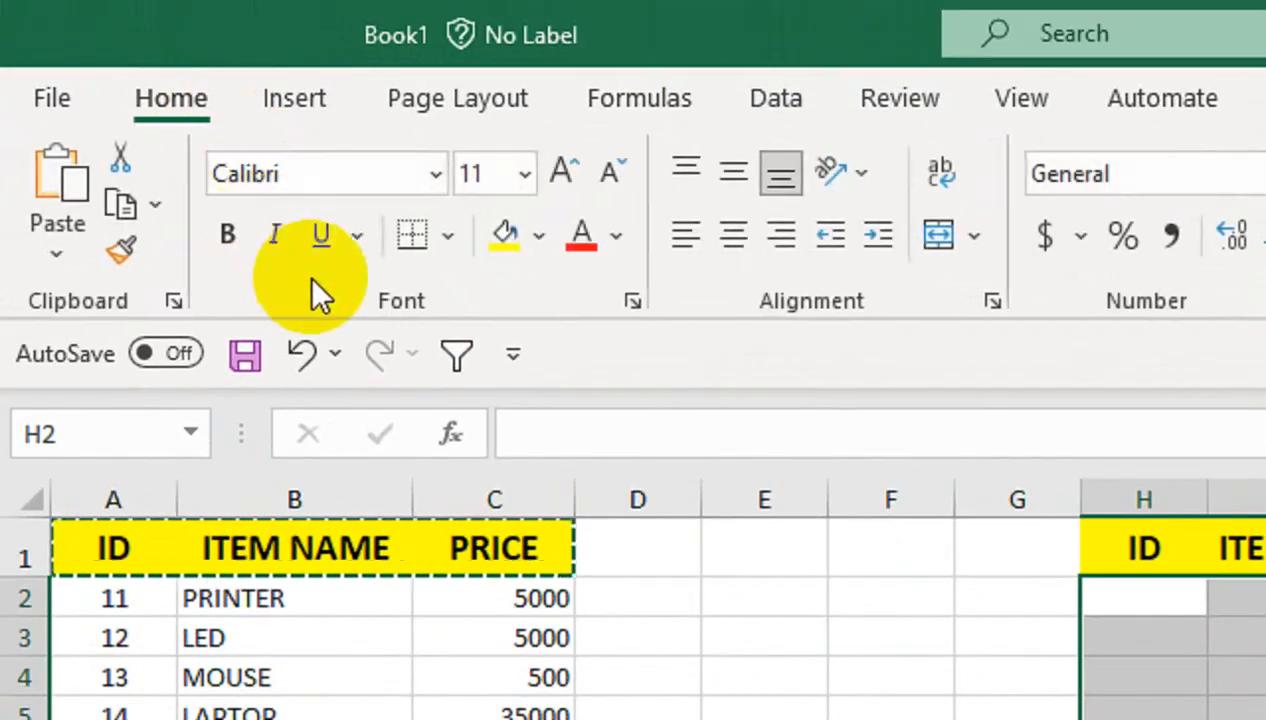
{"action": "left_click", "coordinate": [455, 248]}
{"action": "left_click", "coordinate": [545, 631]}
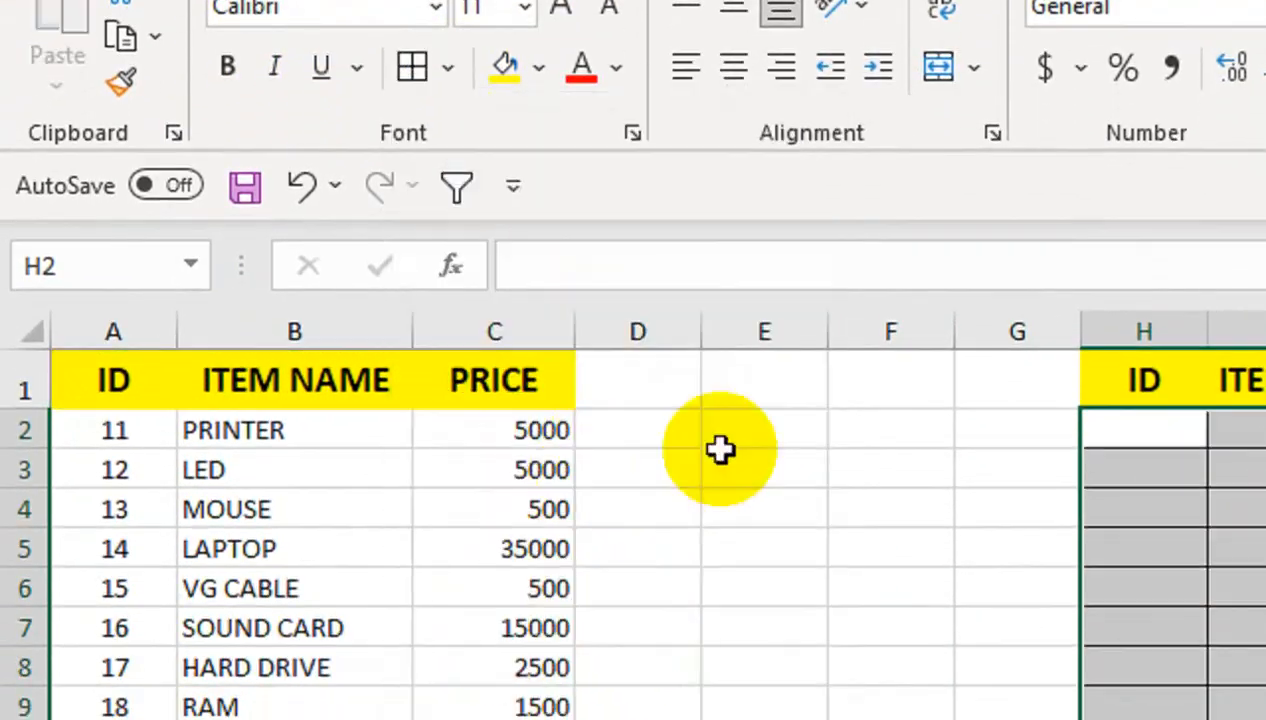
{"action": "left_click", "coordinate": [1142, 601]}
- Add a list data validation to H2:H18 with the source =$A$2:$A$11
{"action": "left_click_drag", "start_coordinate": [949, 432], "coordinate": [985, 719]}
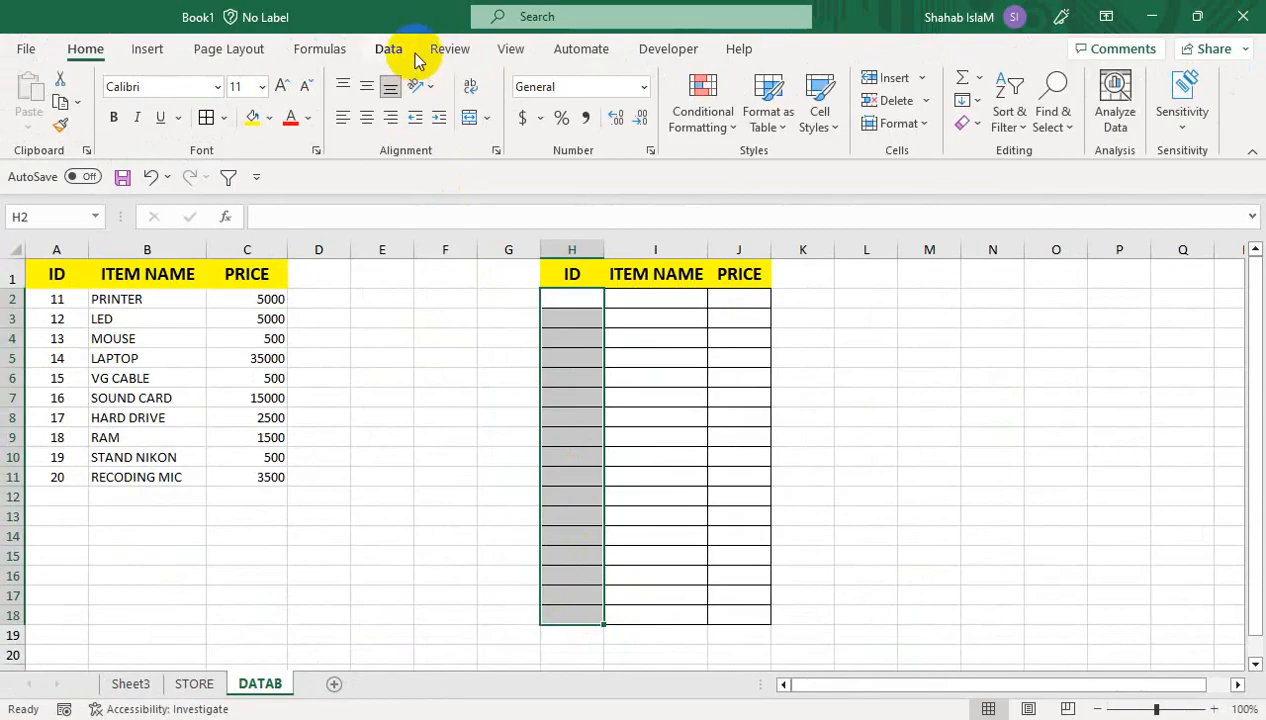
{"action": "left_click", "coordinate": [415, 57]}
{"action": "left_click", "coordinate": [1023, 163]}
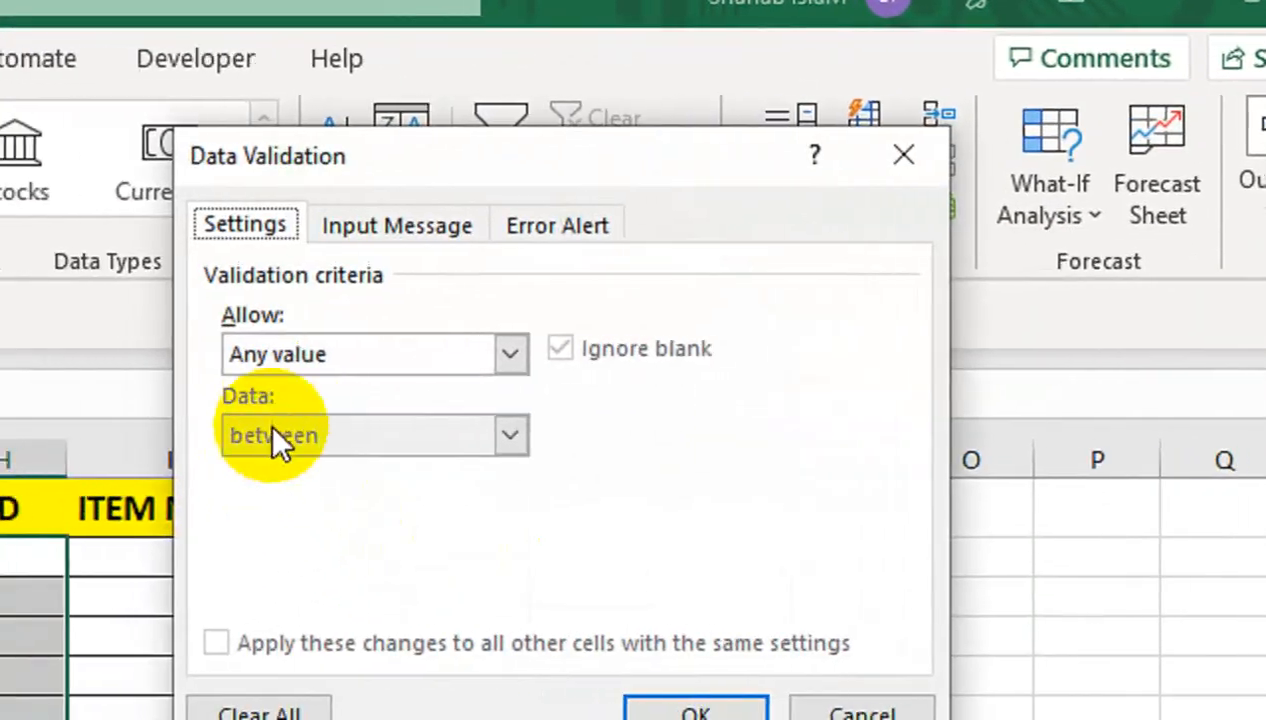
{"action": "left_click", "coordinate": [330, 353]}
{"action": "left_click", "coordinate": [320, 466]}
{"action": "left_click", "coordinate": [325, 524]}
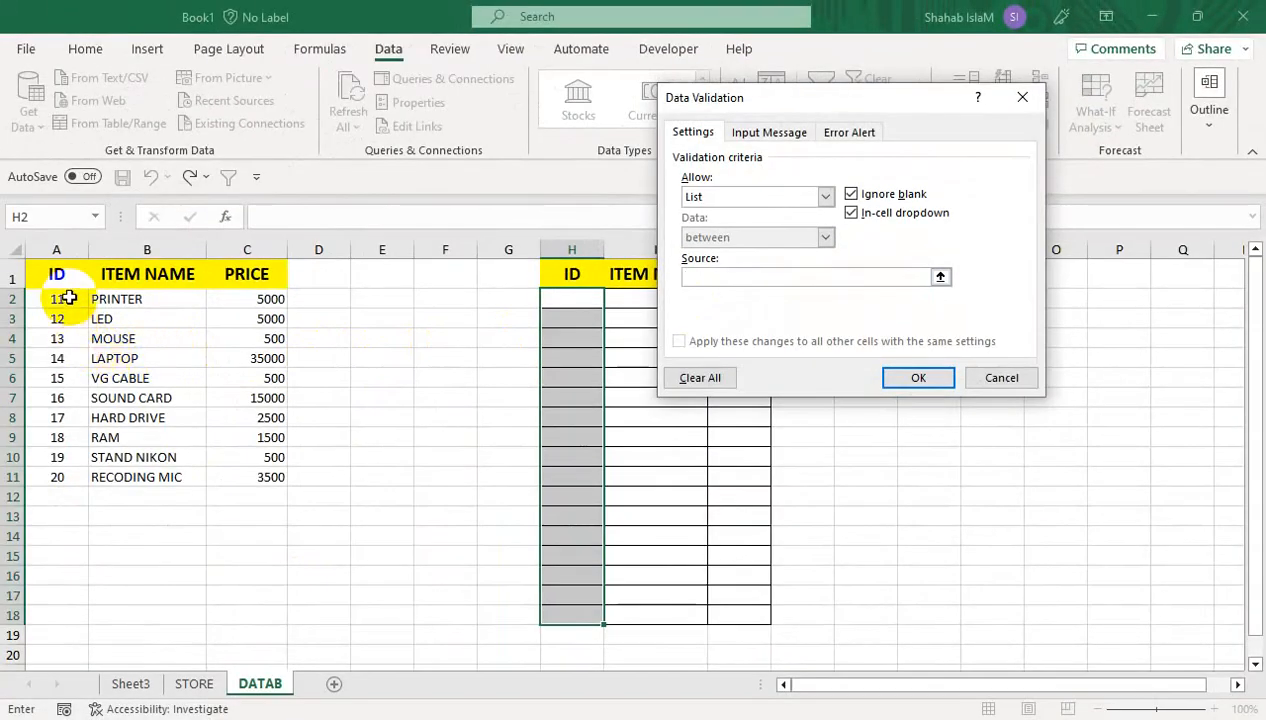
{"action": "left_click_drag", "start_coordinate": [68, 298], "coordinate": [72, 475]}
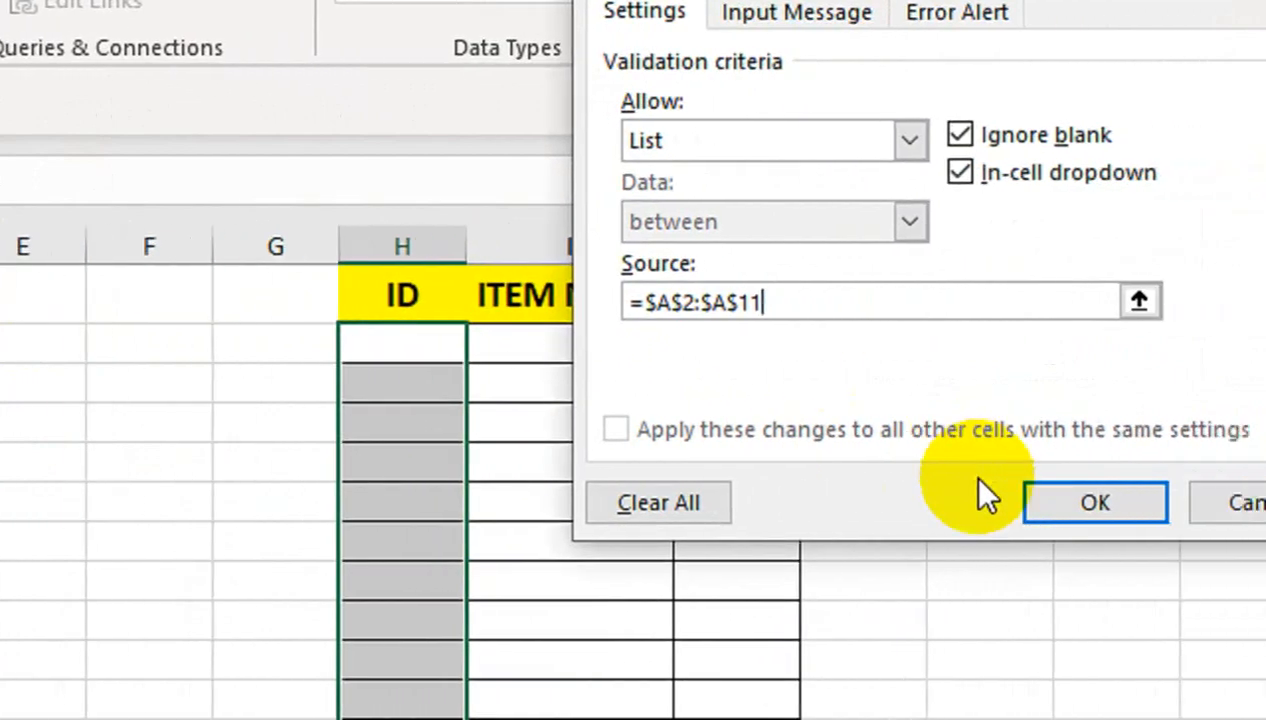
{"action": "left_click", "coordinate": [1219, 519]}
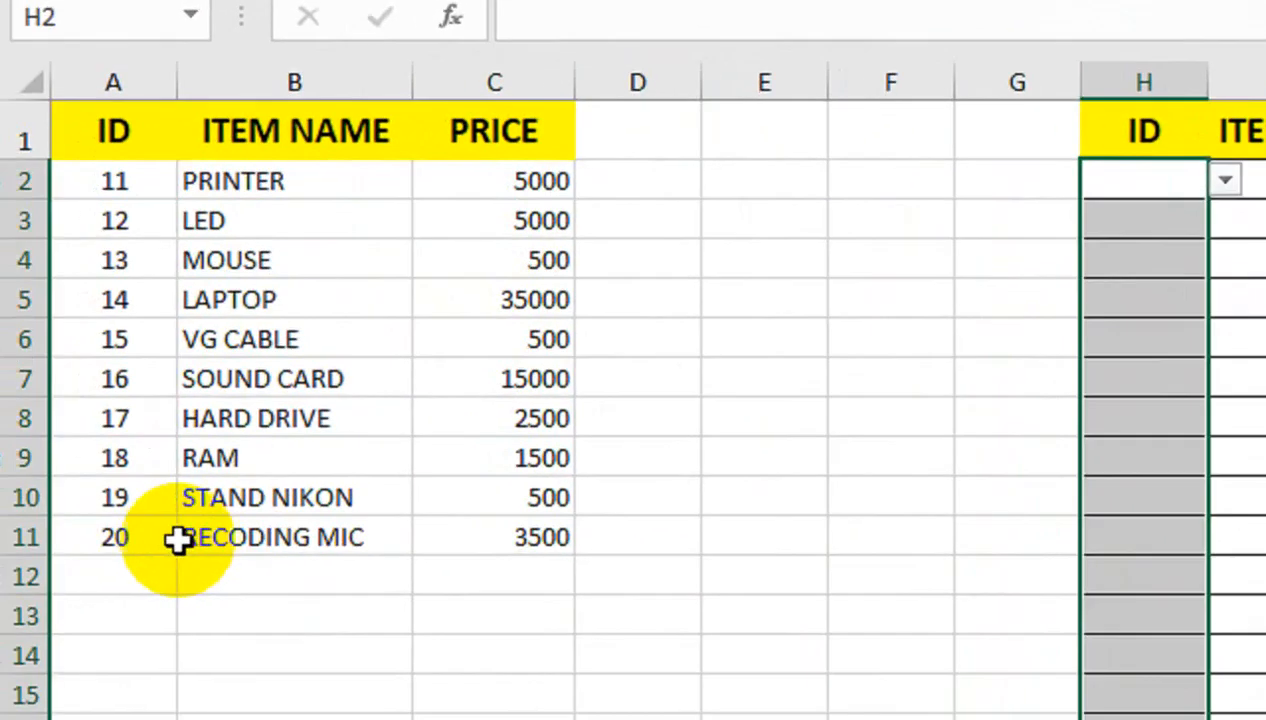
- Compare the end of the ID dropdown list in H2 with the last ID of the item table in A11
{"action": "left_click", "coordinate": [170, 538]}
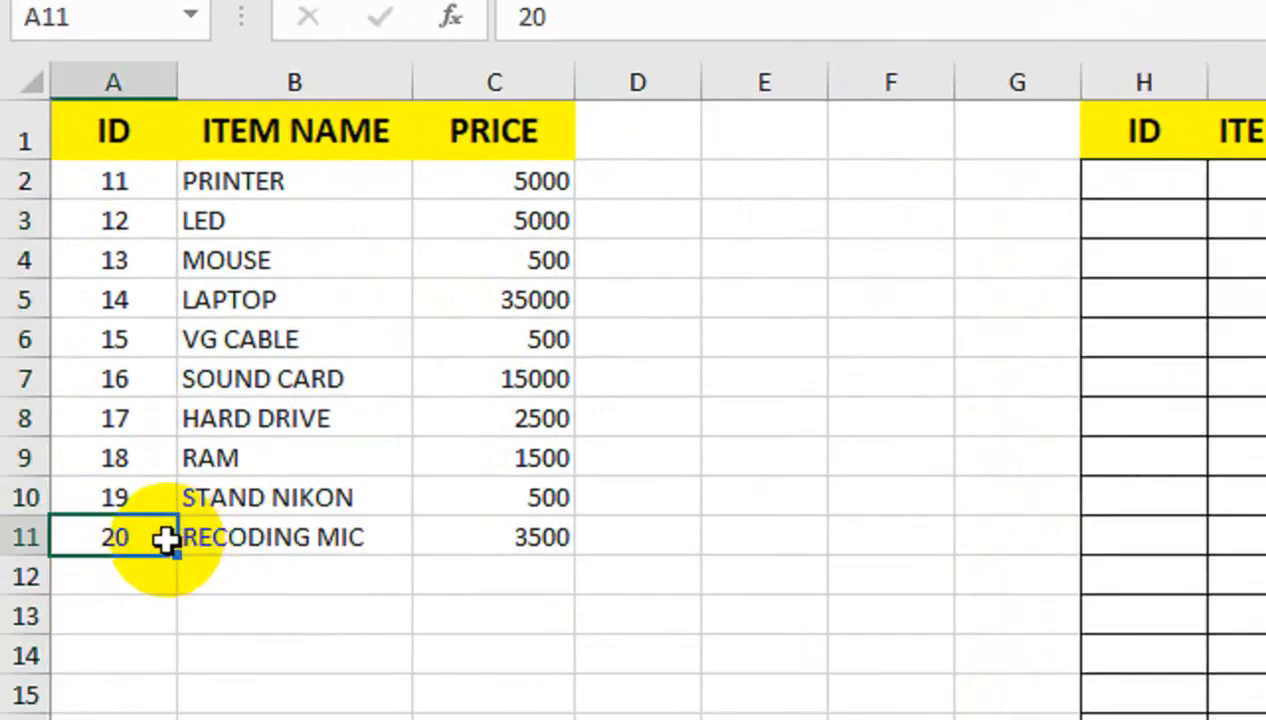
{"action": "left_click", "coordinate": [1140, 128]}
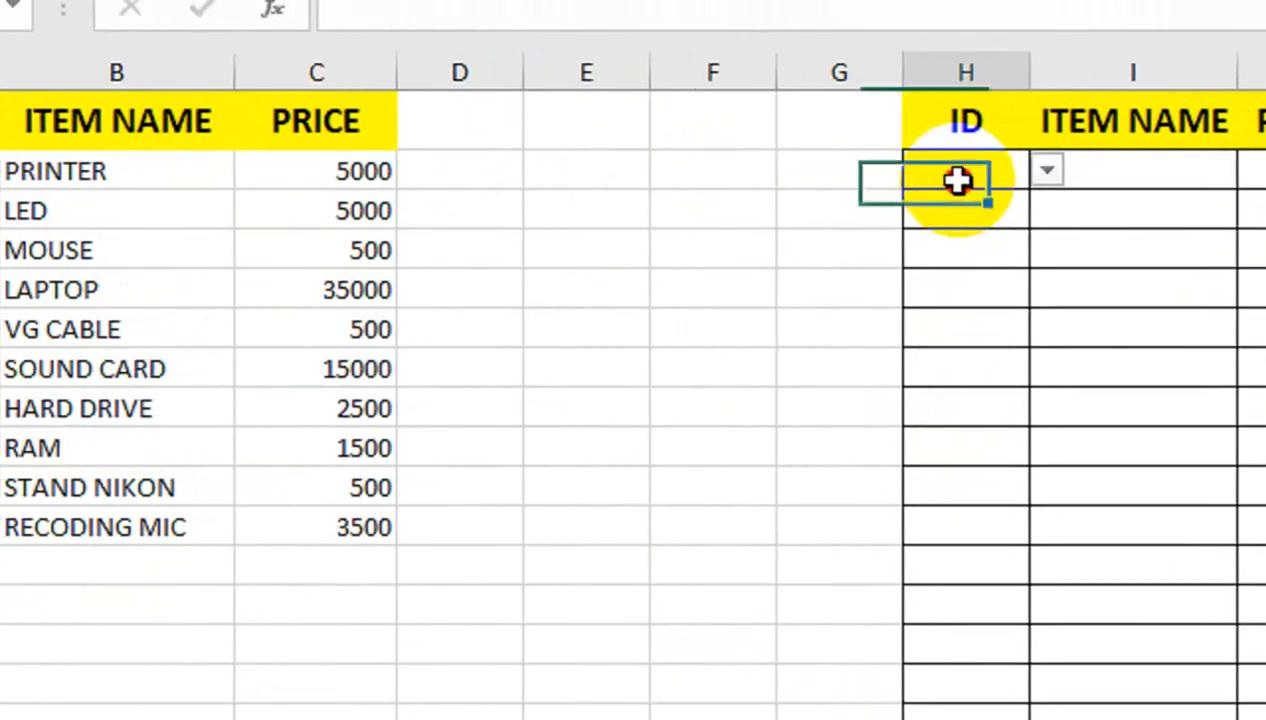
{"action": "left_click", "coordinate": [1222, 126]}
{"action": "left_click", "coordinate": [1217, 333]}
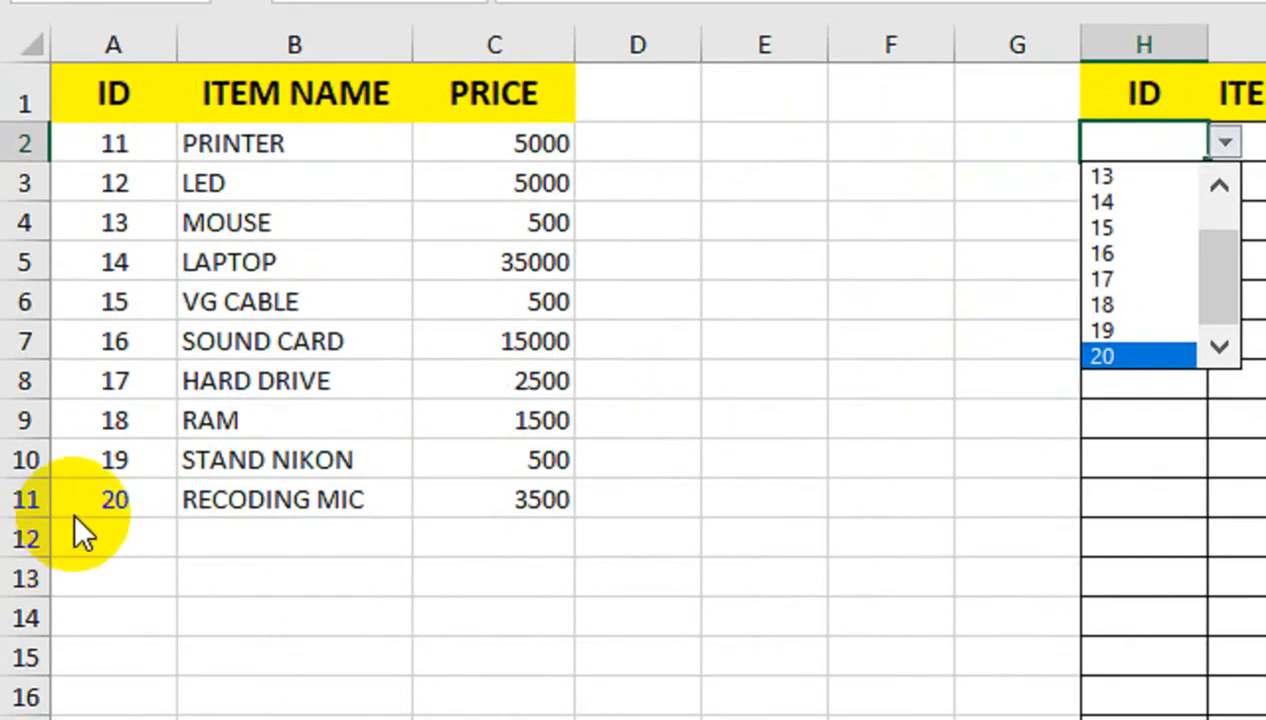
- Add ID 21 in A12 and check the dropdown list in H5 for the new ID
{"action": "left_click", "coordinate": [100, 535]}
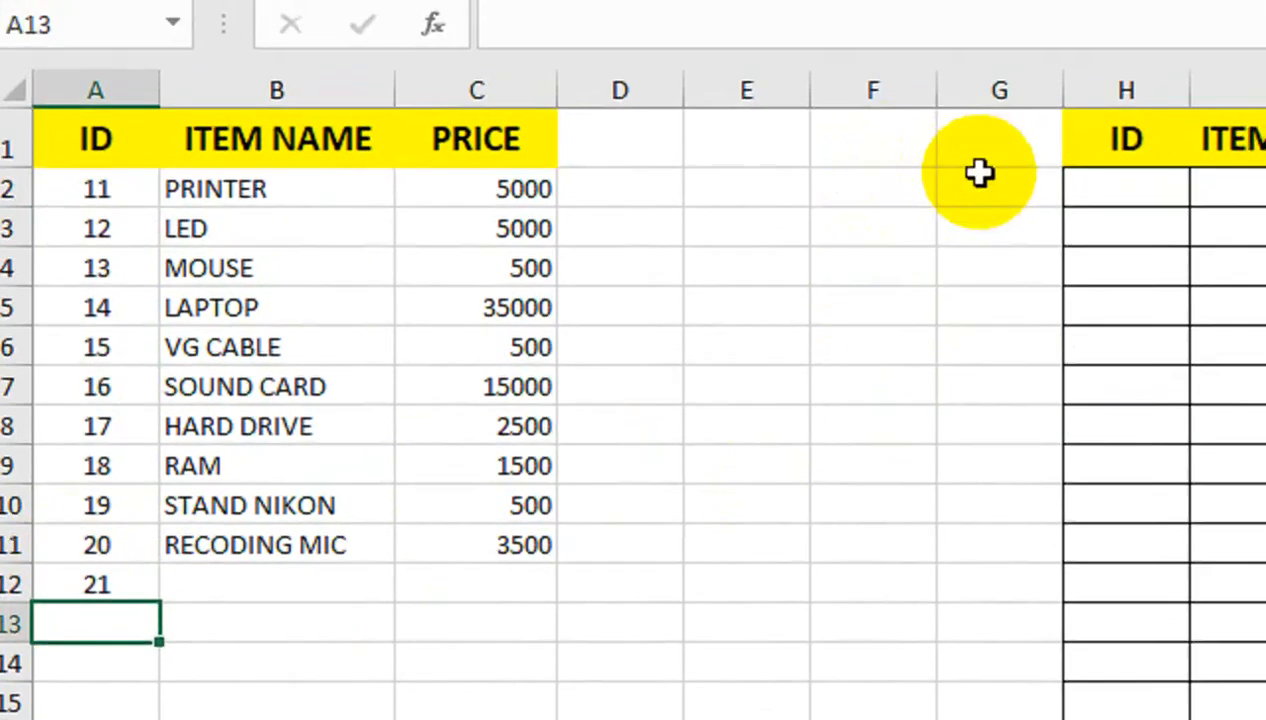
{"action": "left_click", "coordinate": [1200, 262]}
{"action": "left_click", "coordinate": [1226, 262]}
{"action": "left_click_drag", "start_coordinate": [924, 390], "coordinate": [931, 508]}
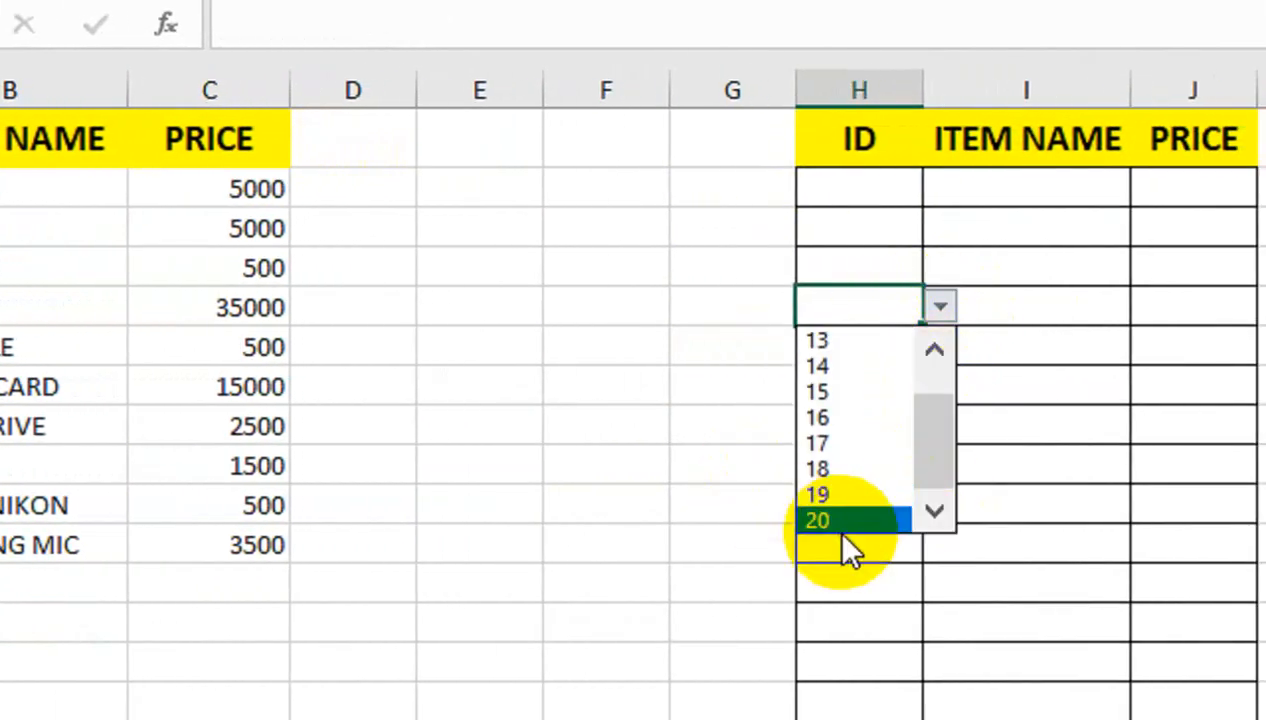
{"action": "left_click", "coordinate": [800, 308]}
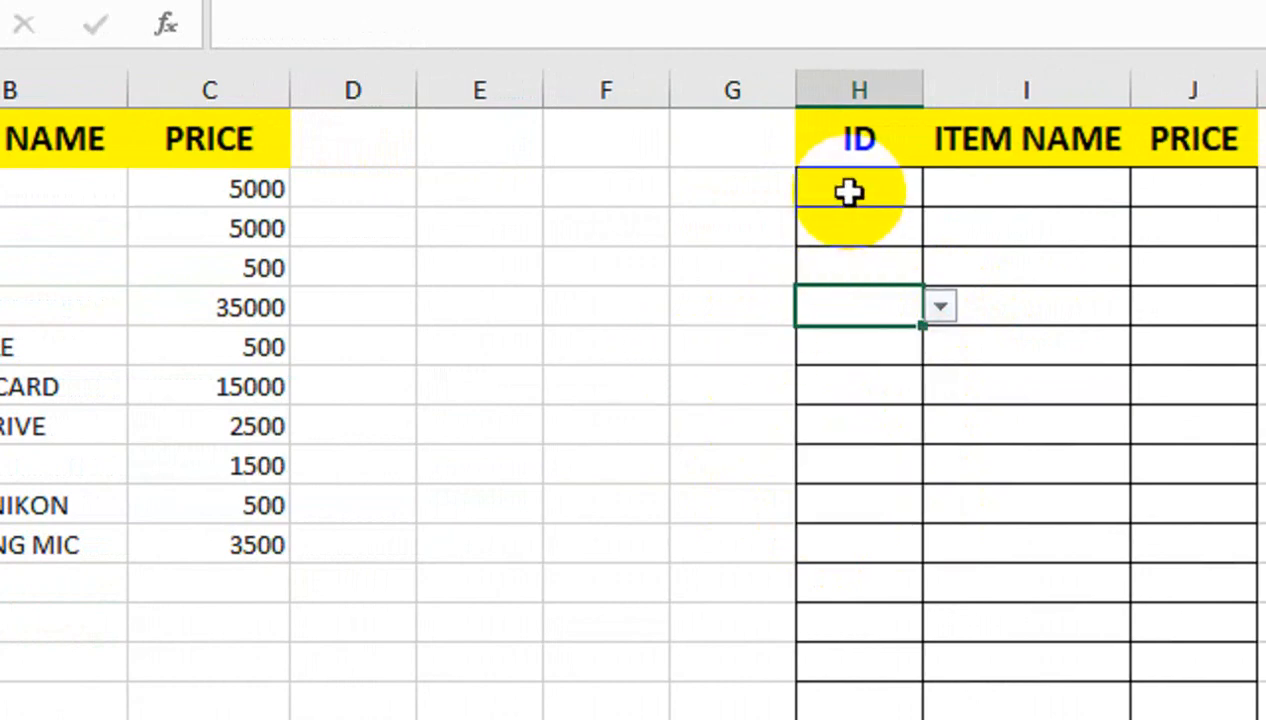
- Clear the validation of H2:H18 and set a list validation with the extended source =$A$2:$A$20
{"action": "left_click_drag", "start_coordinate": [940, 183], "coordinate": [948, 719]}
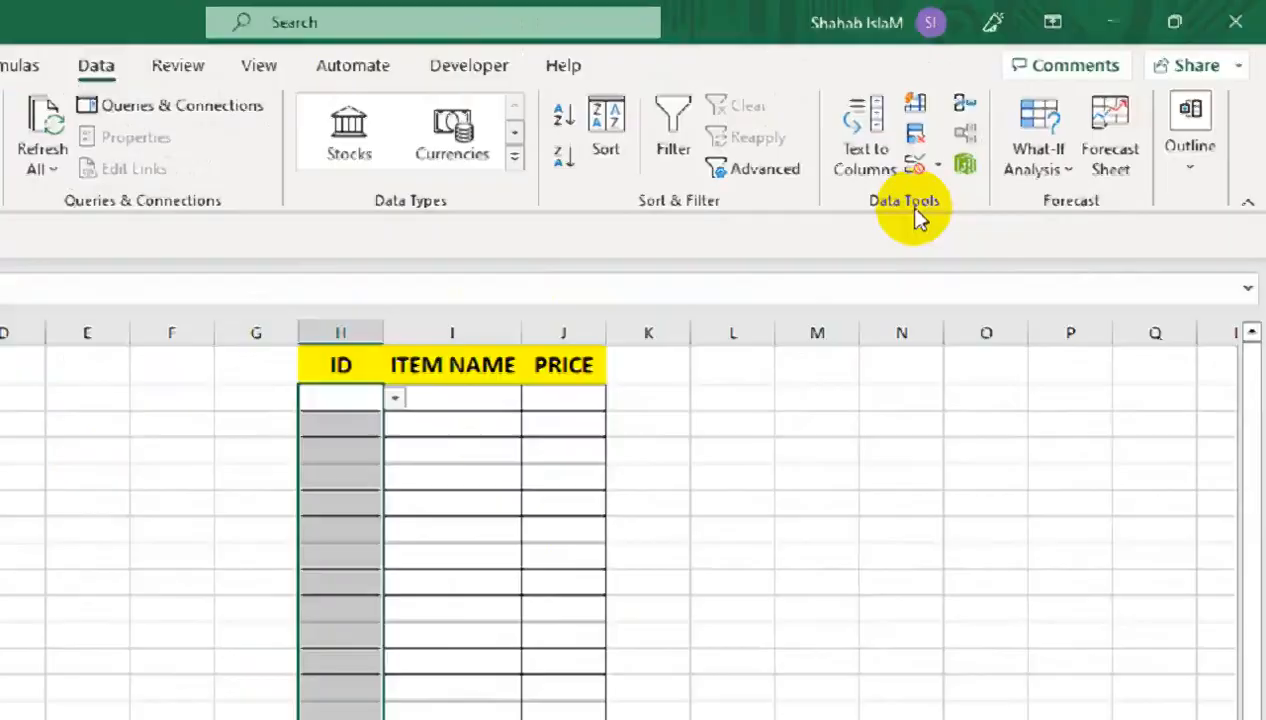
{"action": "left_click", "coordinate": [1019, 126]}
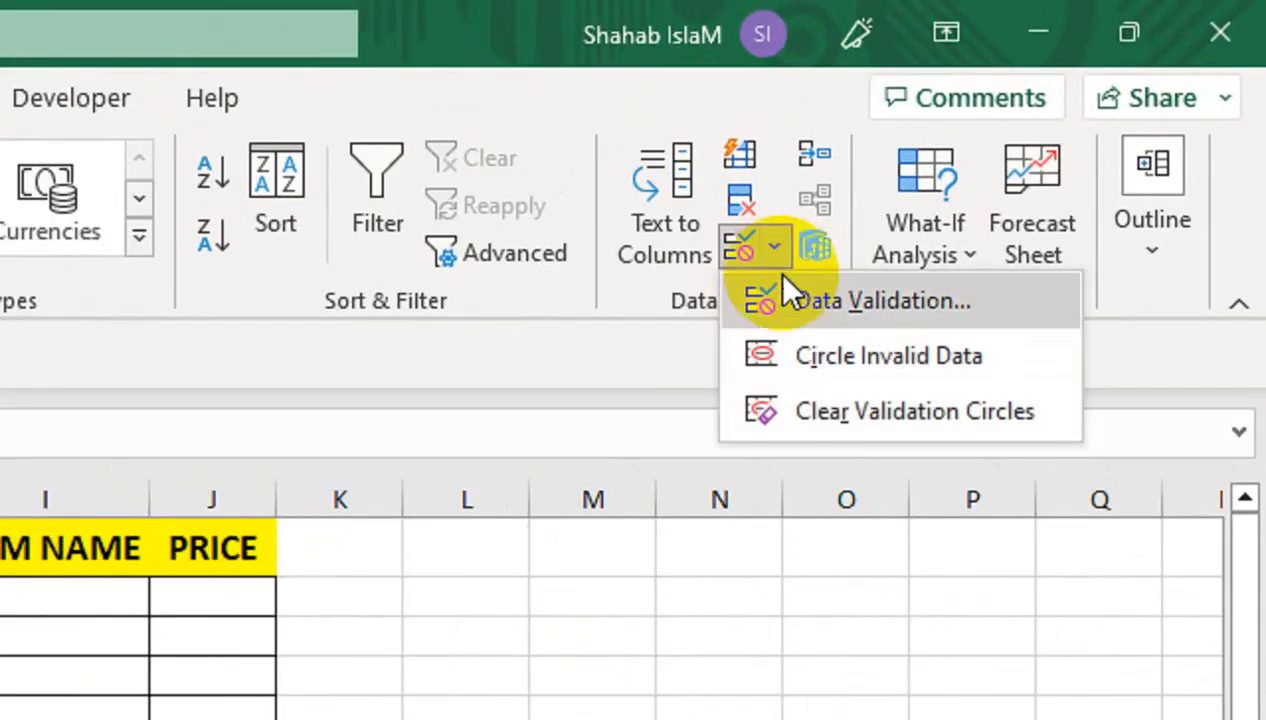
{"action": "left_click", "coordinate": [1030, 152]}
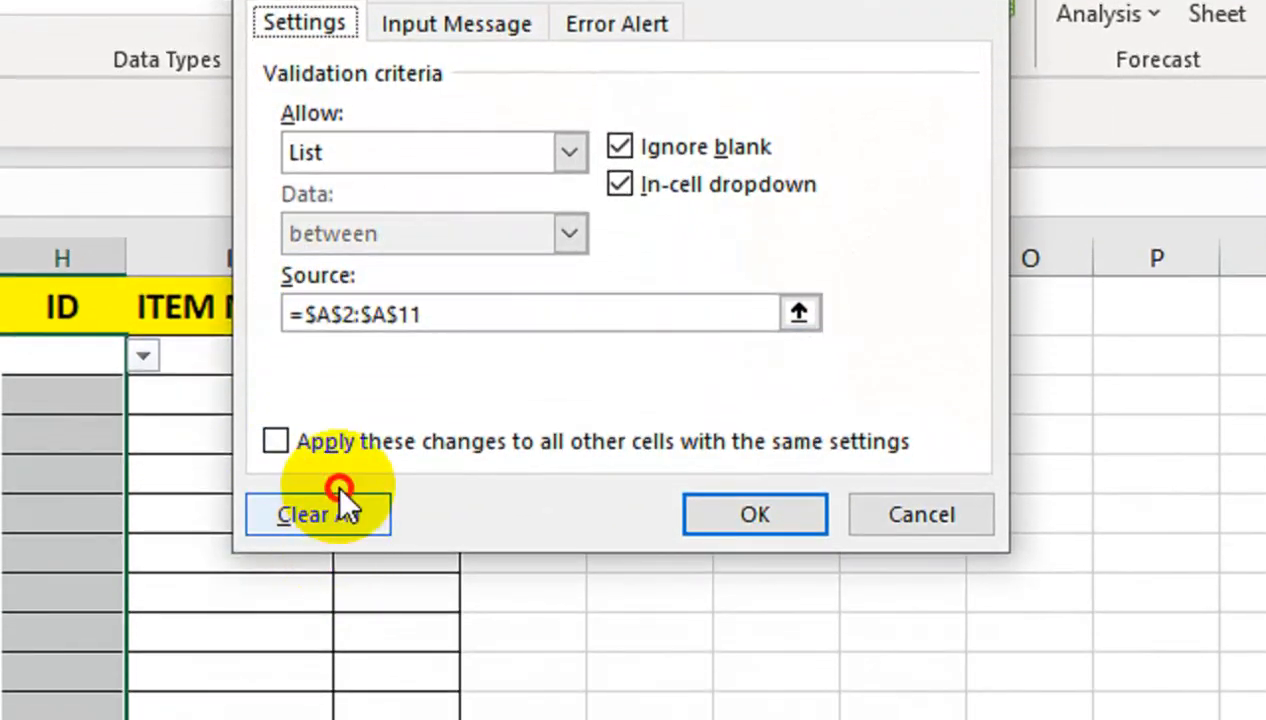
{"action": "left_click", "coordinate": [350, 510]}
{"action": "left_click", "coordinate": [330, 152]}
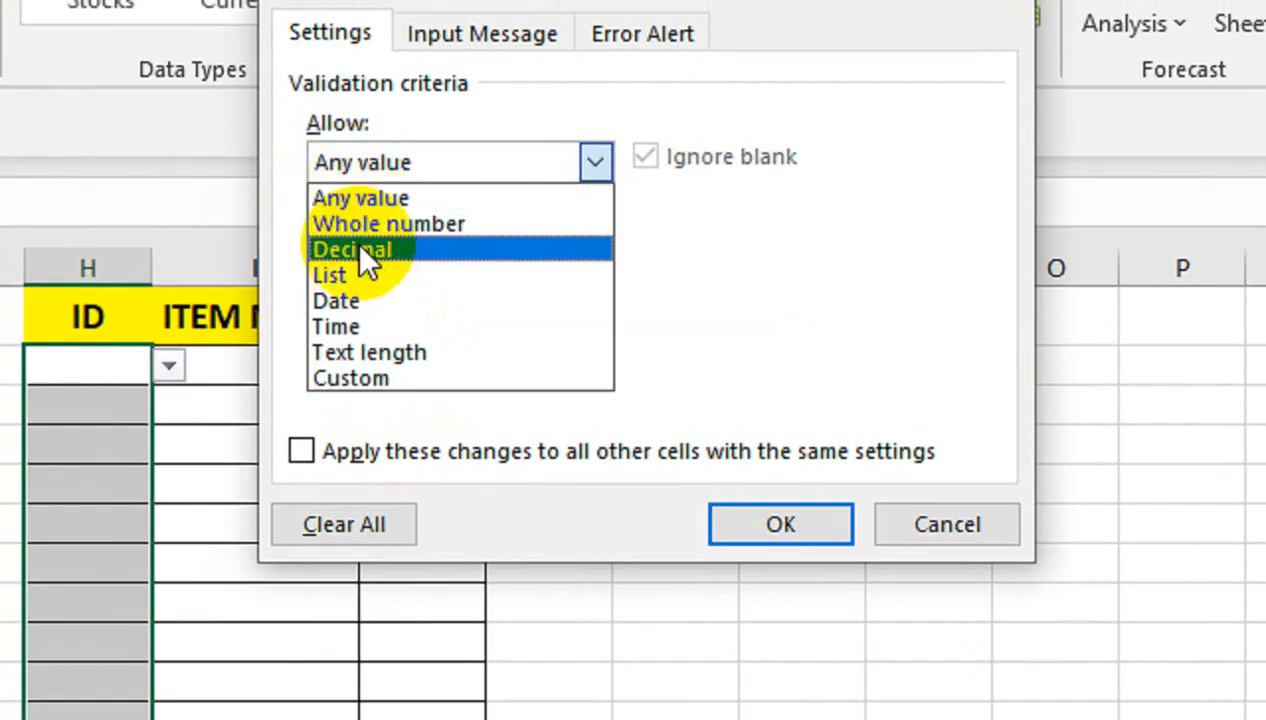
{"action": "left_click", "coordinate": [355, 274]}
{"action": "left_click", "coordinate": [345, 314]}
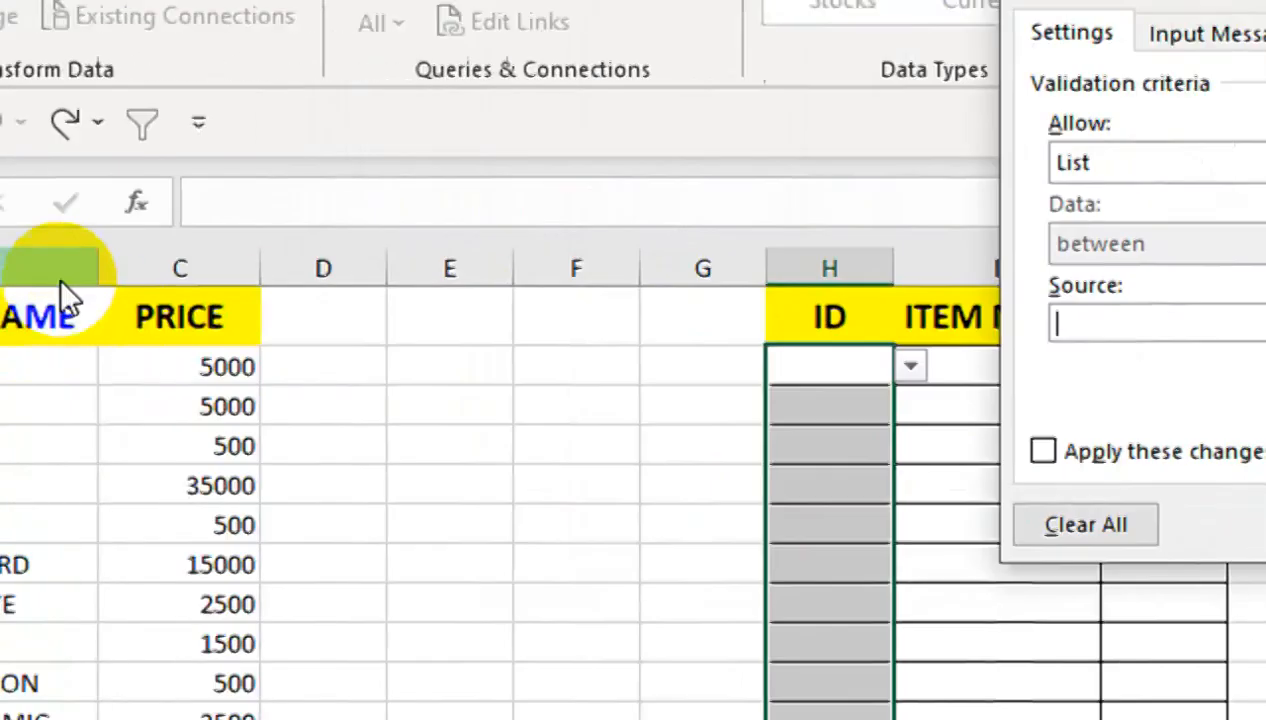
{"action": "left_click_drag", "start_coordinate": [112, 367], "coordinate": [93, 719]}
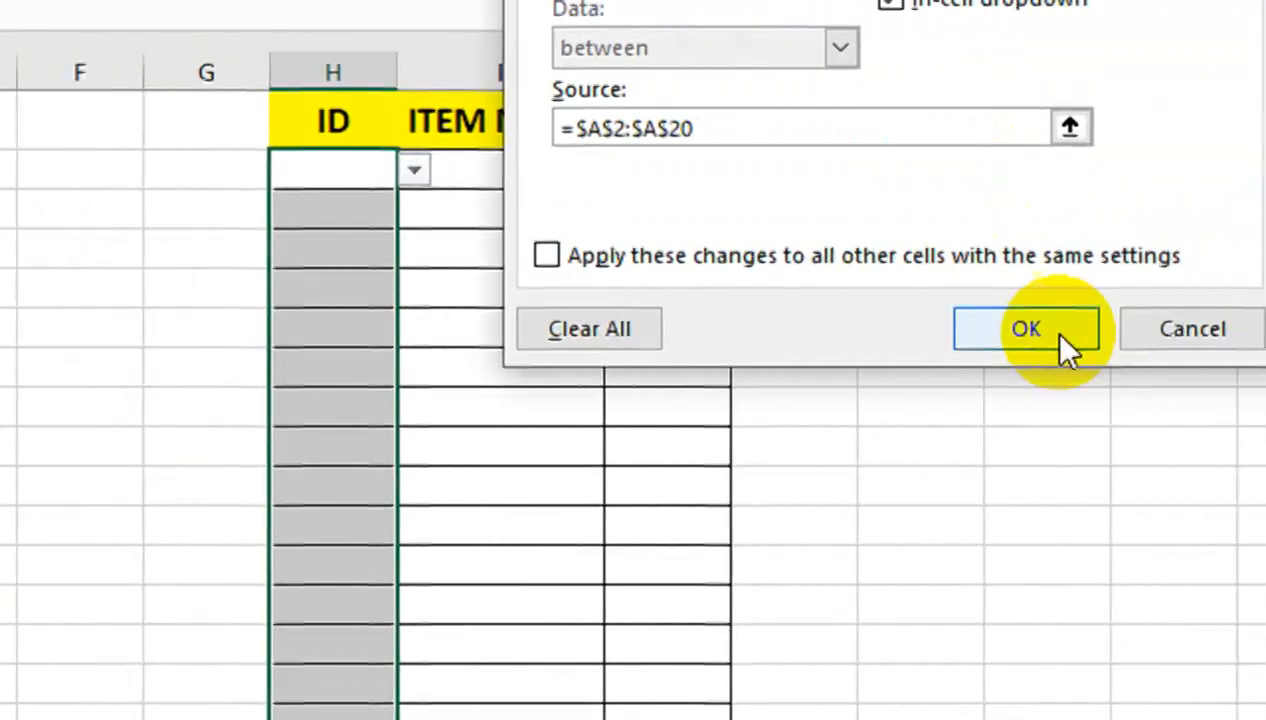
{"action": "left_click", "coordinate": [1082, 353]}
- Check the dropdown list in H2 for ID 21 and for blank entries from the extended source
{"action": "left_click", "coordinate": [290, 185]}
{"action": "left_click", "coordinate": [364, 193]}
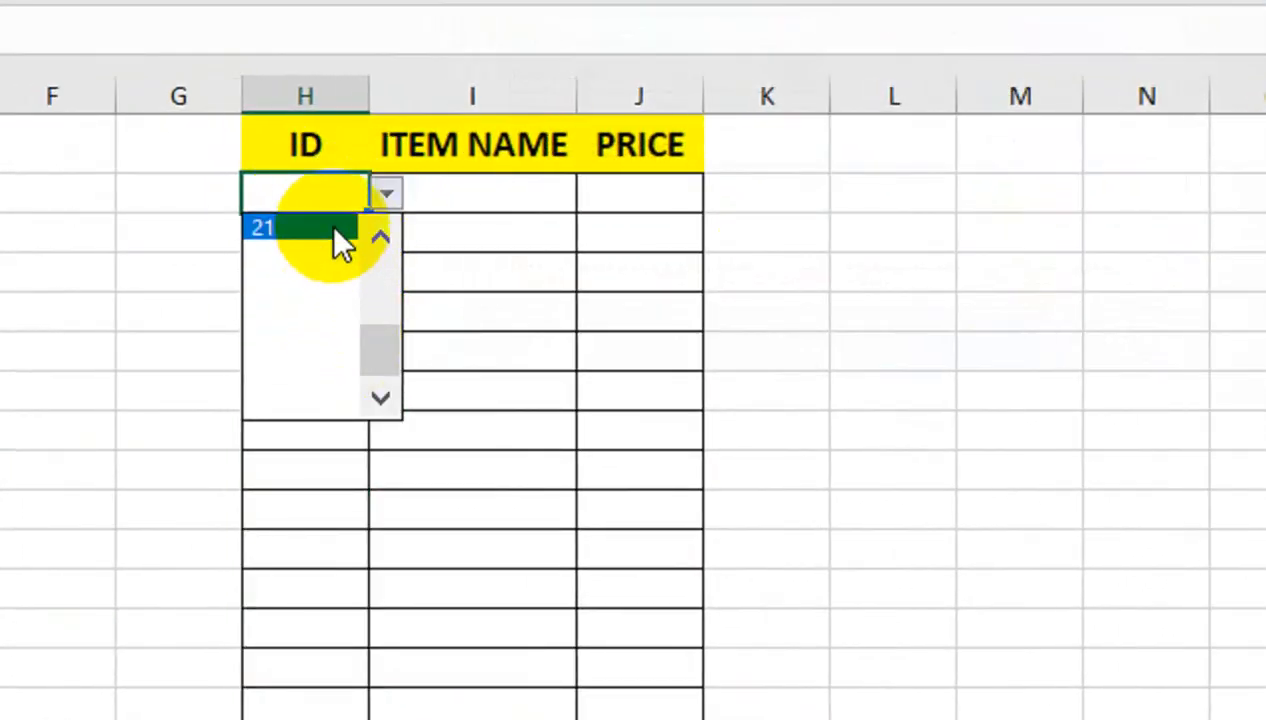
{"action": "left_click_drag", "start_coordinate": [364, 353], "coordinate": [367, 281]}
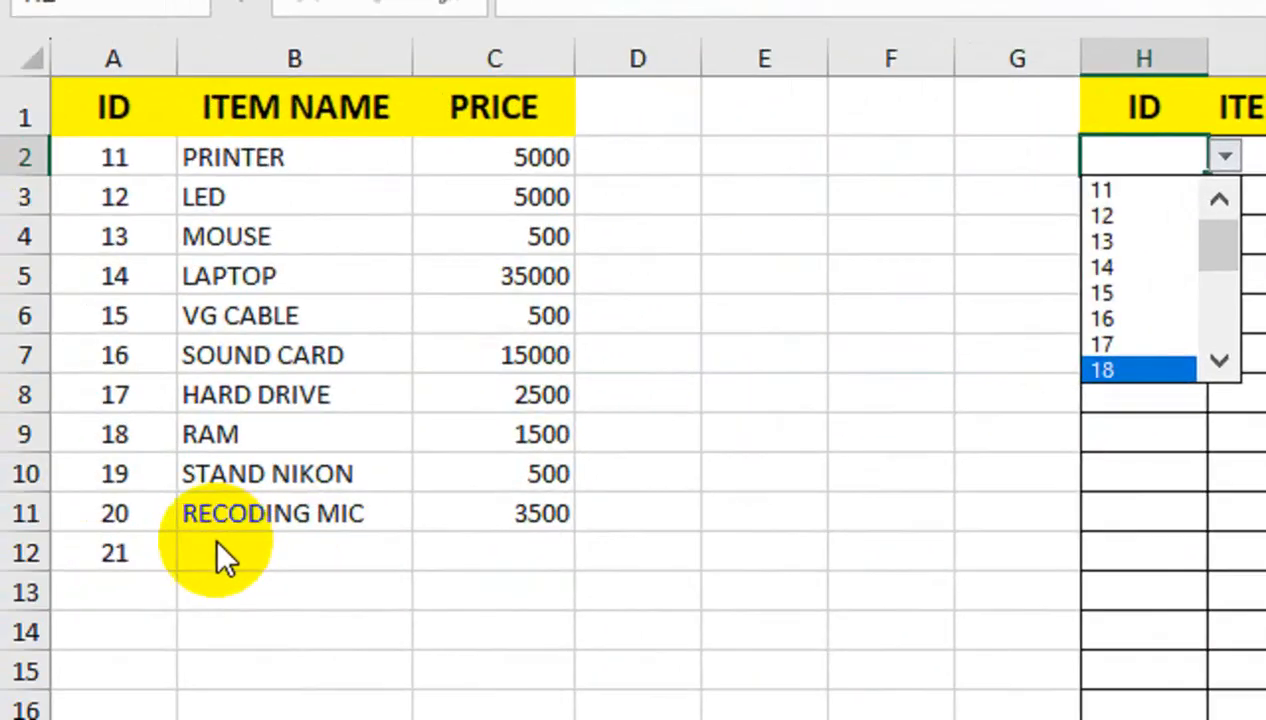
- Add ID 22 in A13 and check the dropdown list in H2 for the new ID
{"action": "left_click", "coordinate": [65, 568]}
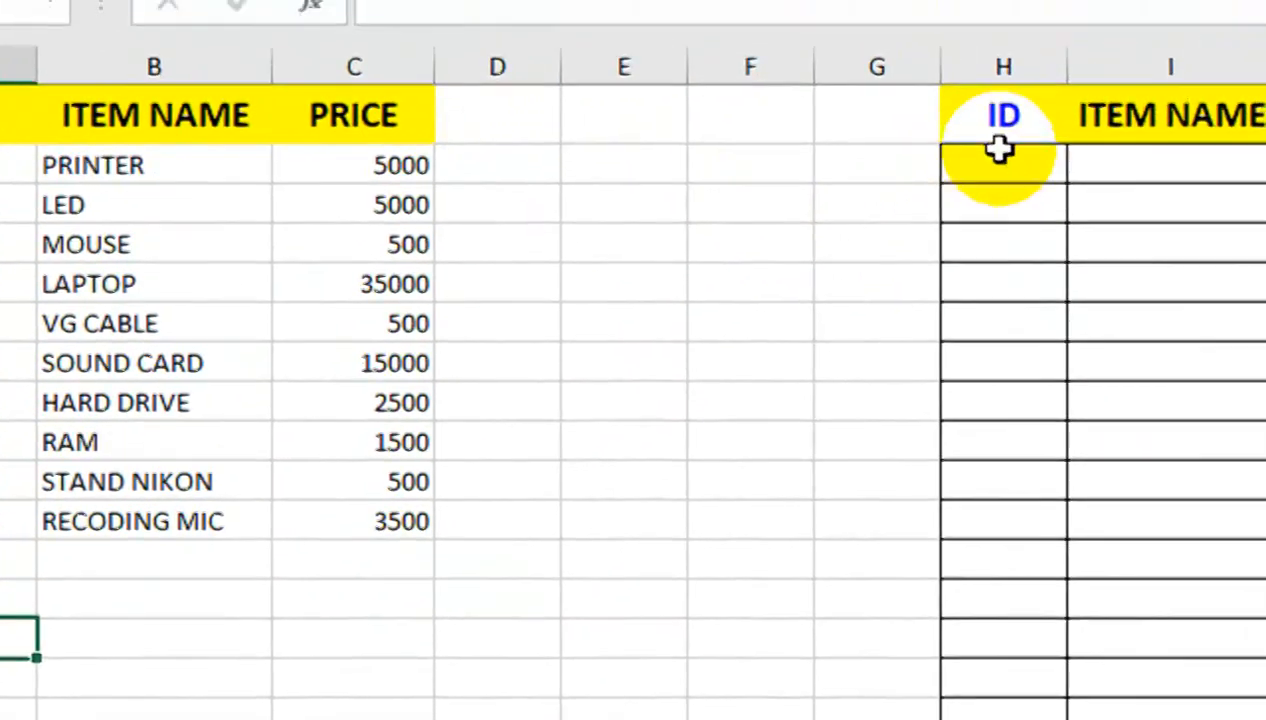
{"action": "left_click_drag", "start_coordinate": [1144, 66], "coordinate": [1167, 112]}
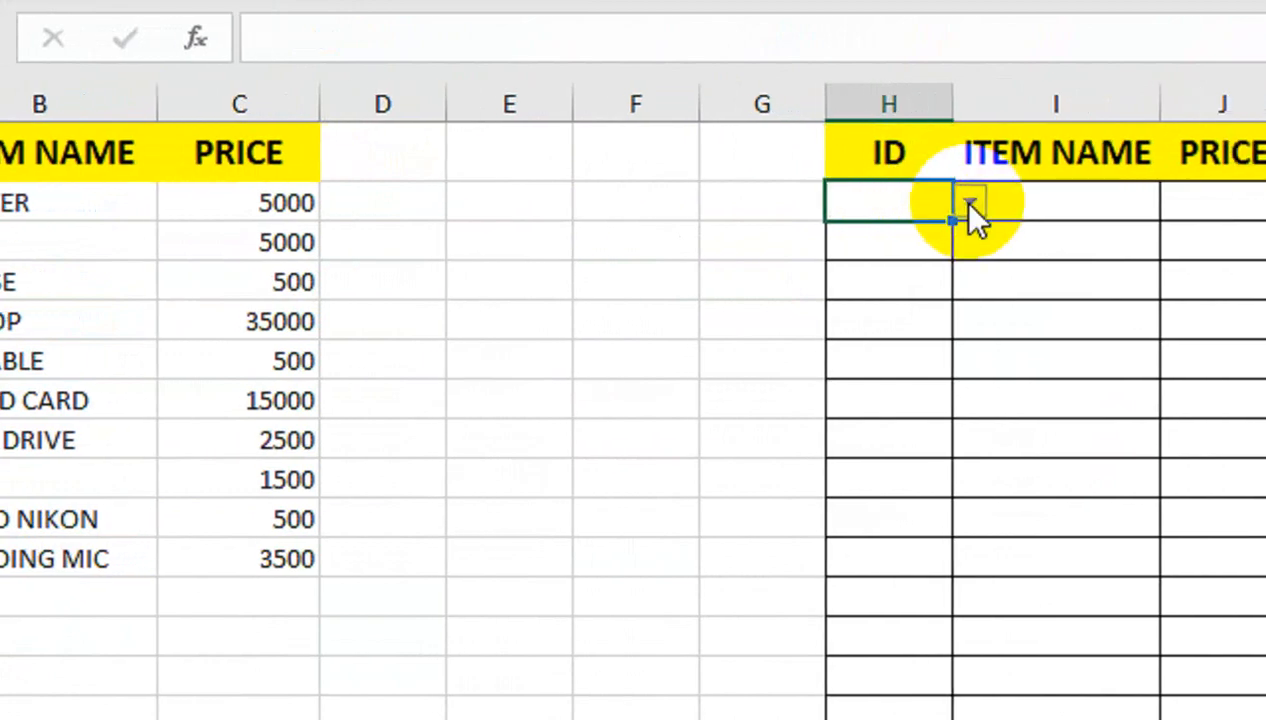
{"action": "left_click", "coordinate": [1006, 201]}
{"action": "left_click_drag", "start_coordinate": [929, 384], "coordinate": [929, 318]}
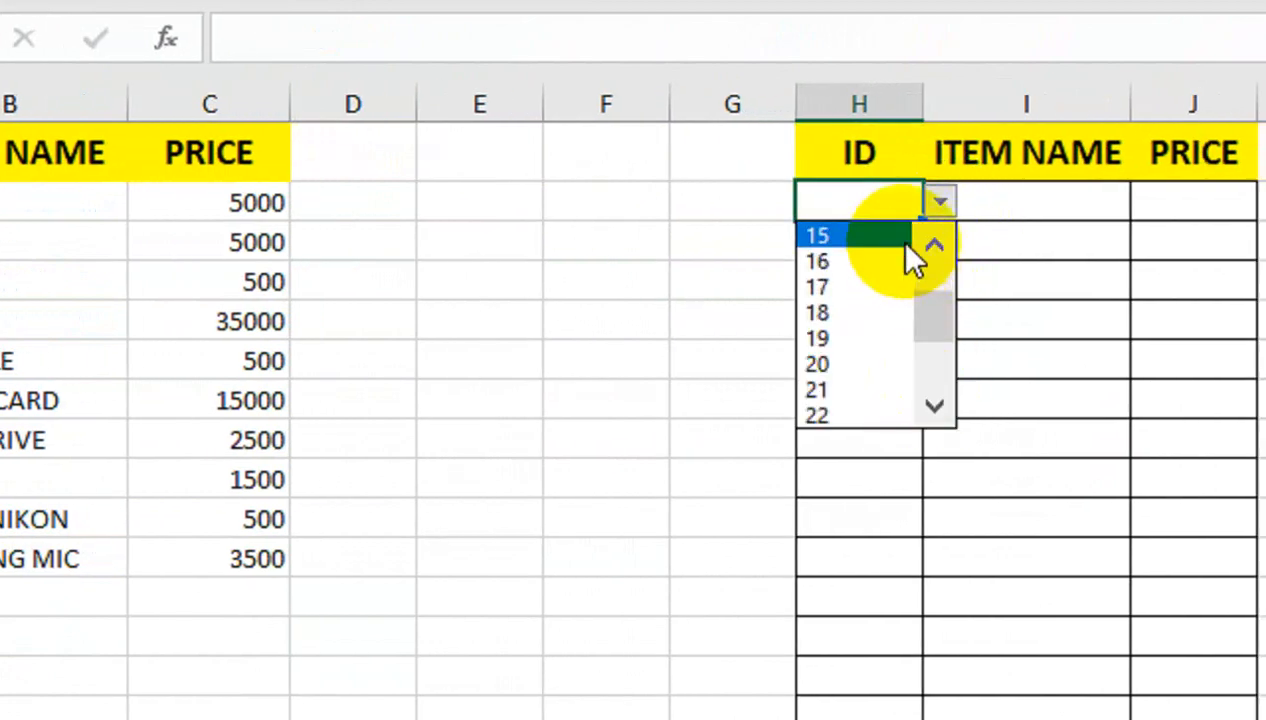
- Clear all data validation from the ID cells H2:H18
{"action": "left_click", "coordinate": [876, 200]}
{"action": "left_click_drag", "start_coordinate": [876, 199], "coordinate": [862, 512]}
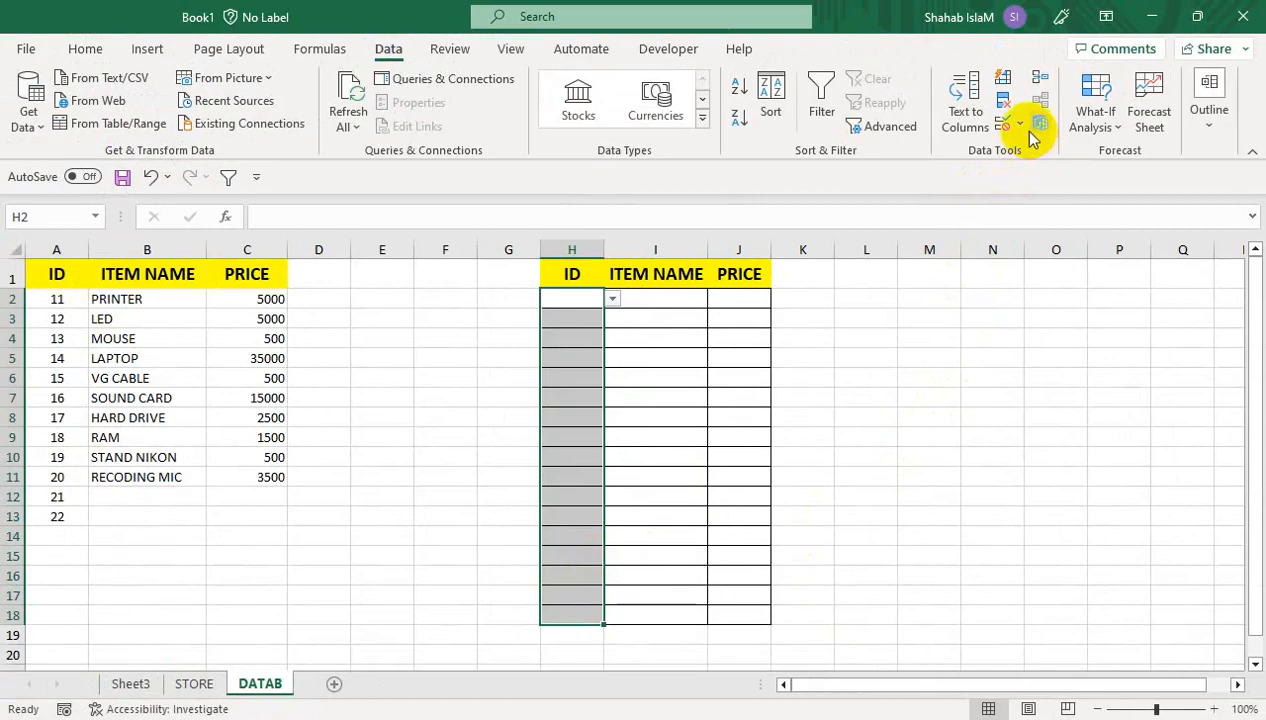
{"action": "left_click", "coordinate": [1020, 125]}
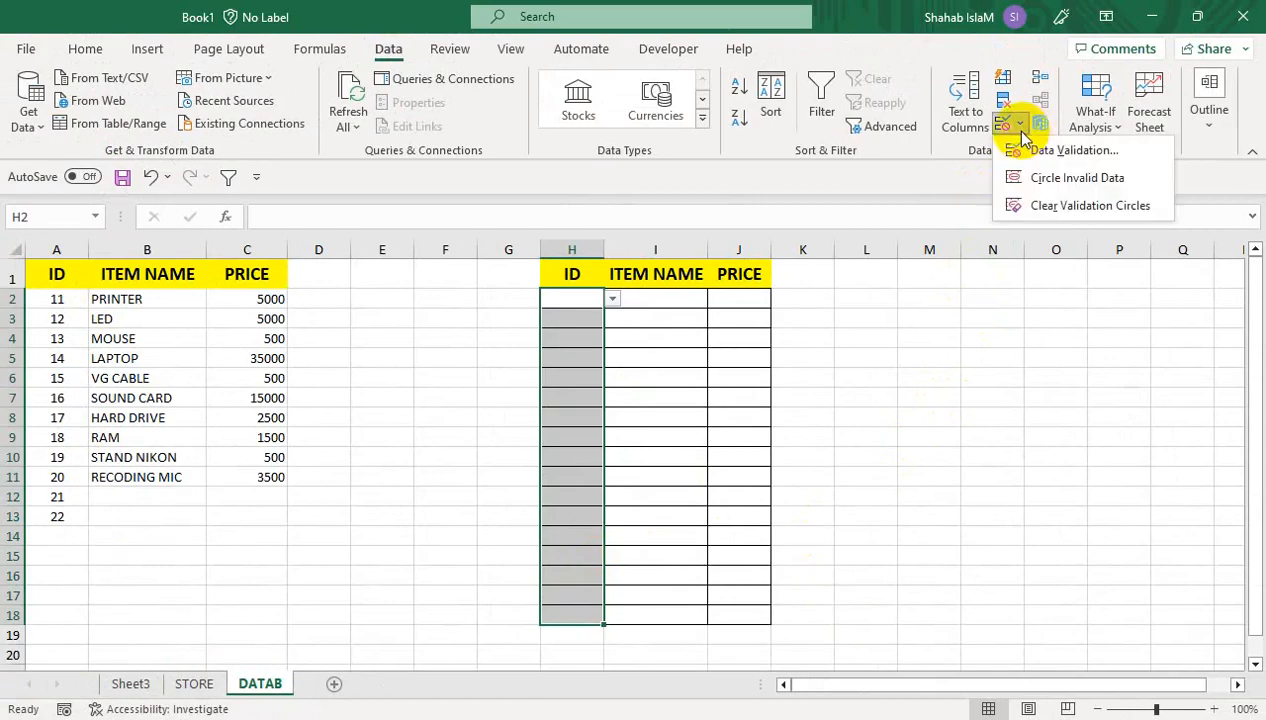
{"action": "left_click", "coordinate": [1066, 148]}
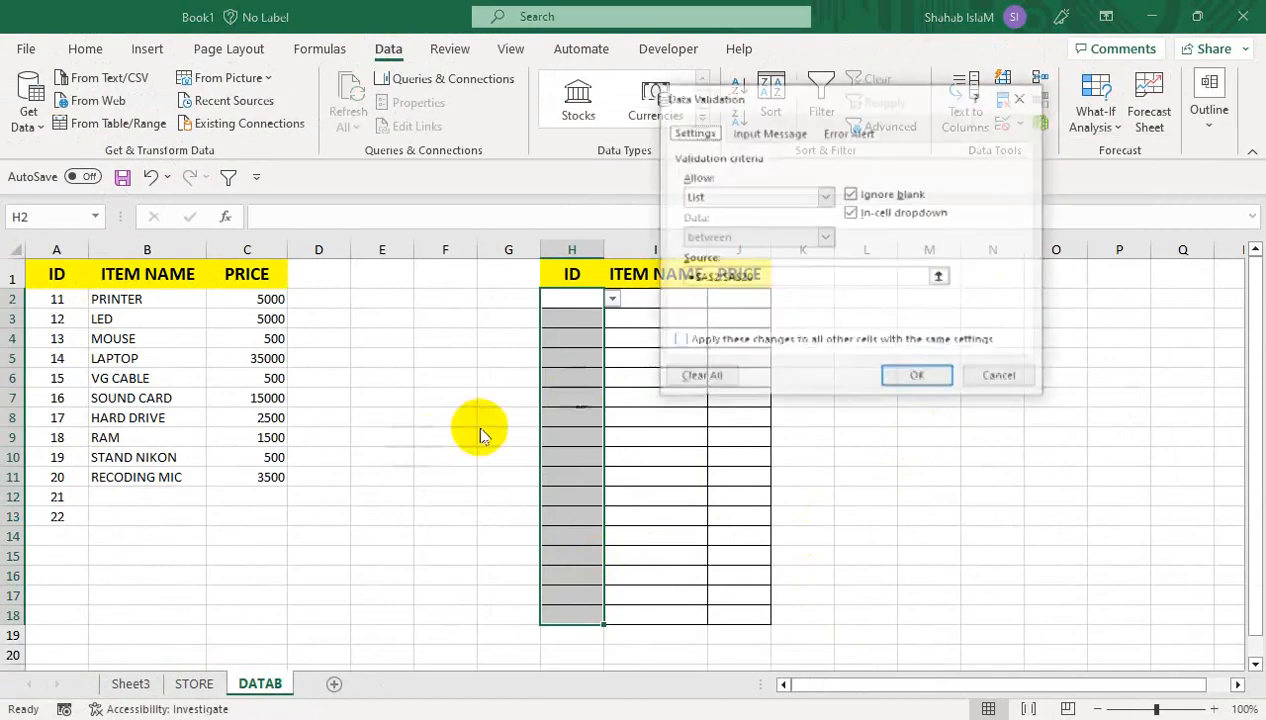
{"action": "left_click", "coordinate": [895, 378]}
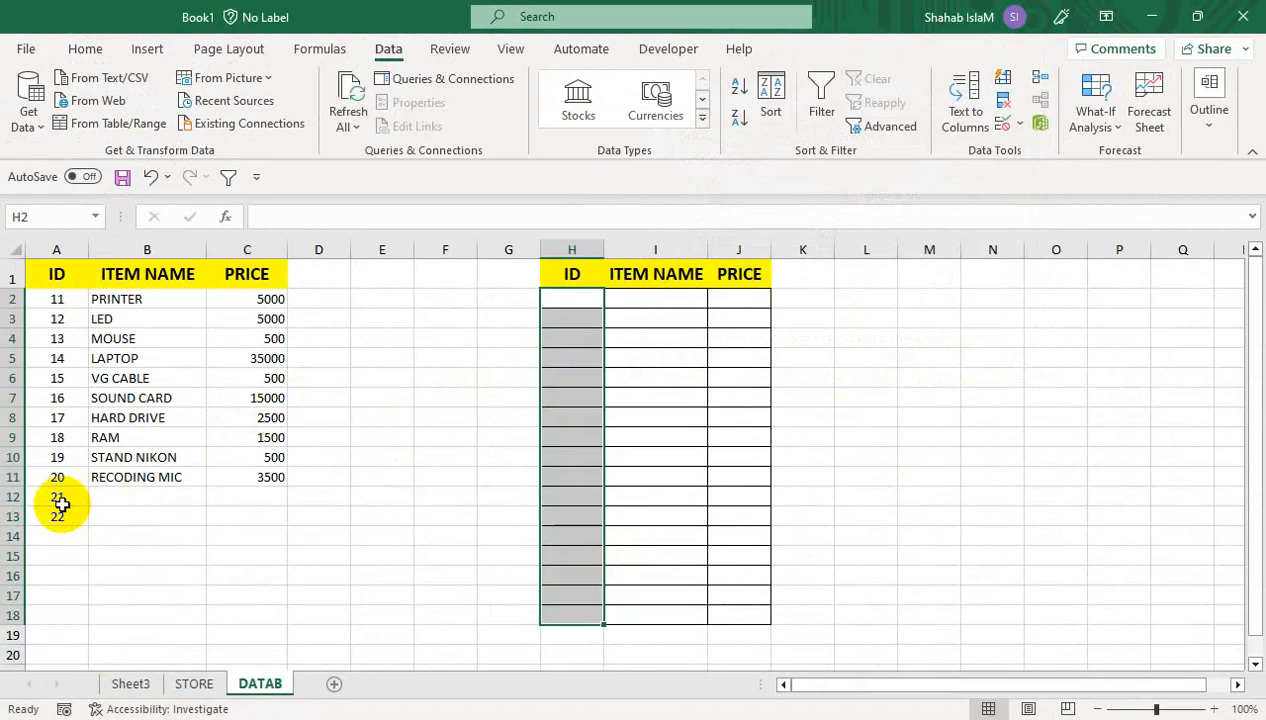
- Delete the added IDs 21 and 22 from A12:A13
{"action": "left_click_drag", "start_coordinate": [50, 497], "coordinate": [64, 515]}
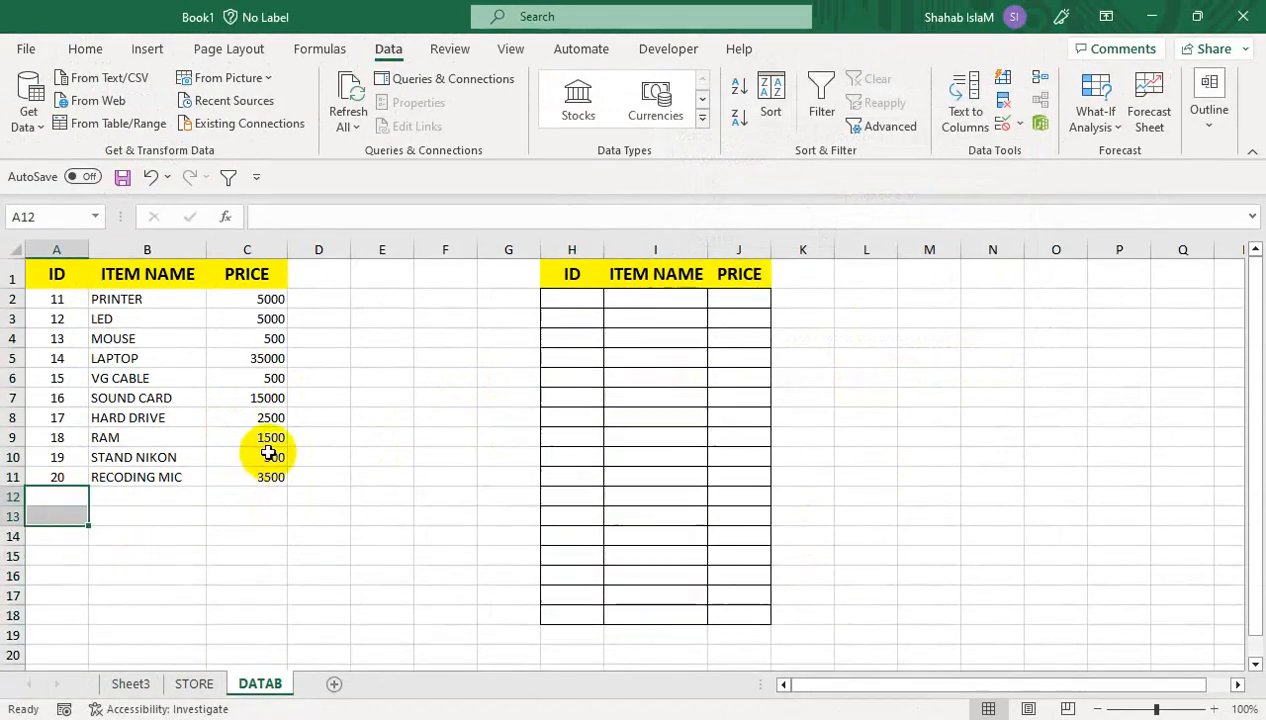
{"action": "left_click", "coordinate": [384, 392]}
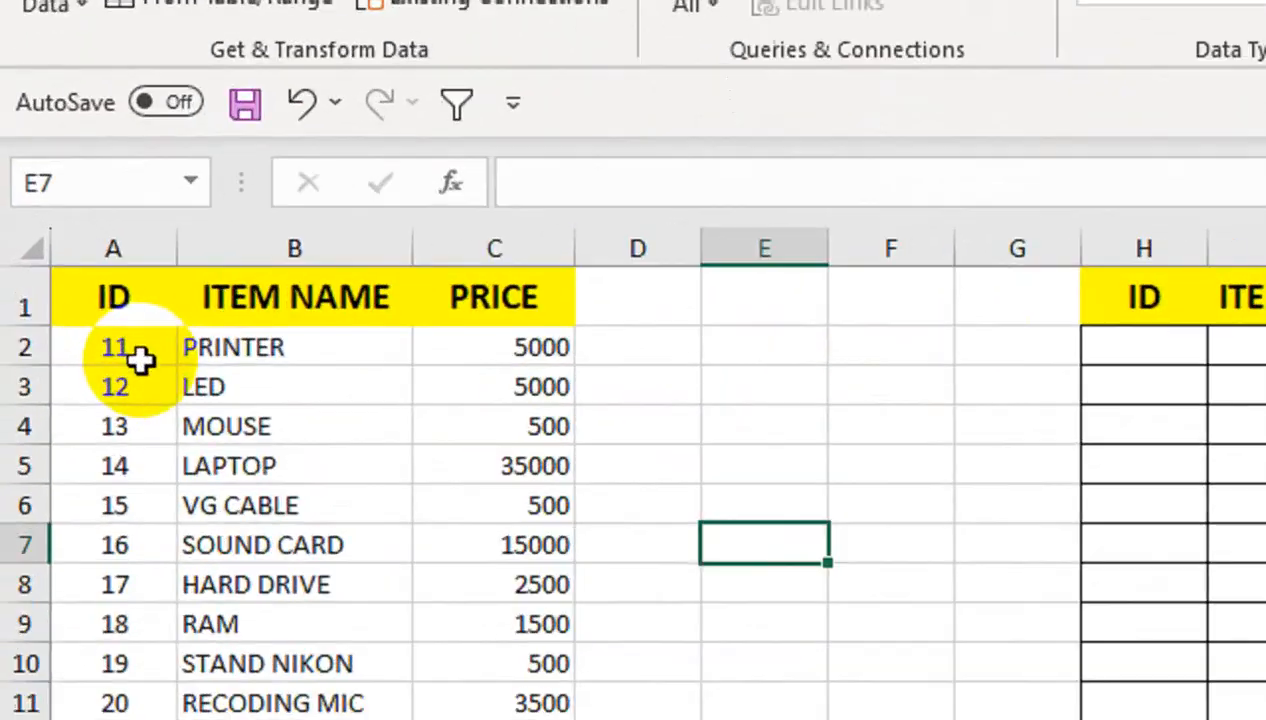
{"action": "left_click", "coordinate": [70, 299]}
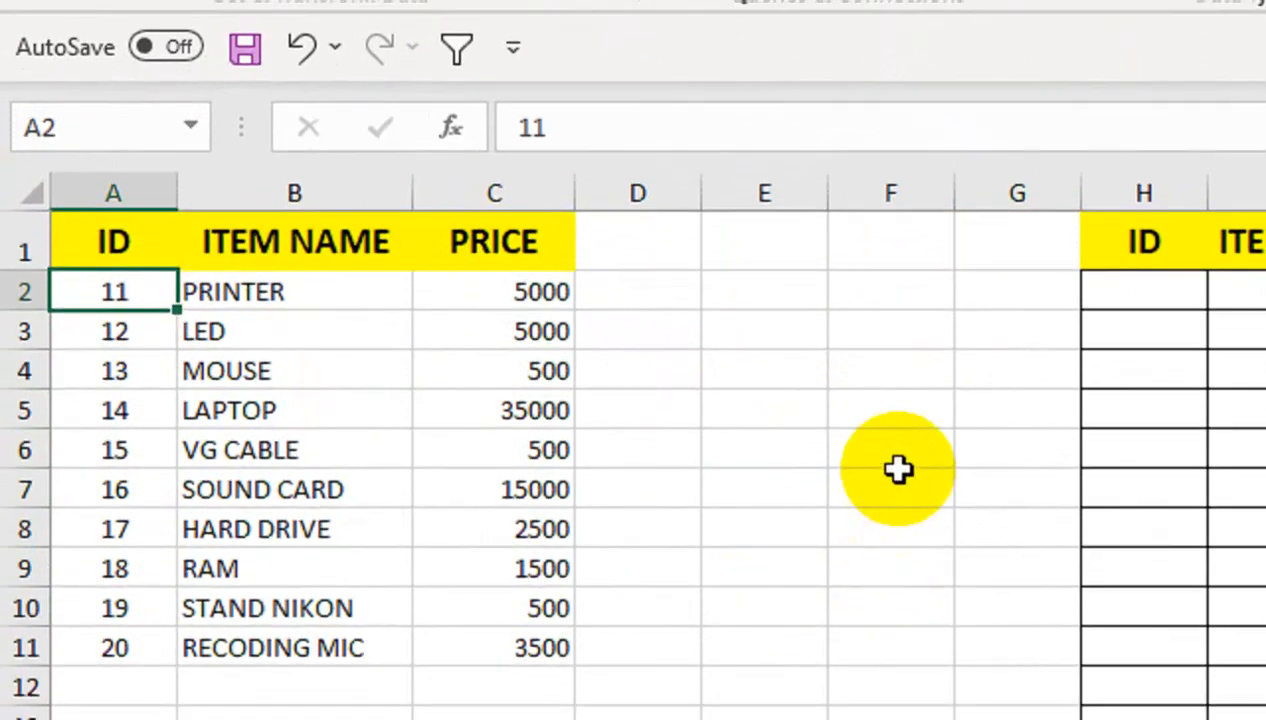
- Start a formula in F7 that opens a range from A2 to an INDEX of the whole absolute column: =A2:INDEX($A:$A
{"action": "left_click", "coordinate": [893, 538]}
{"action": "type", "text": "="}
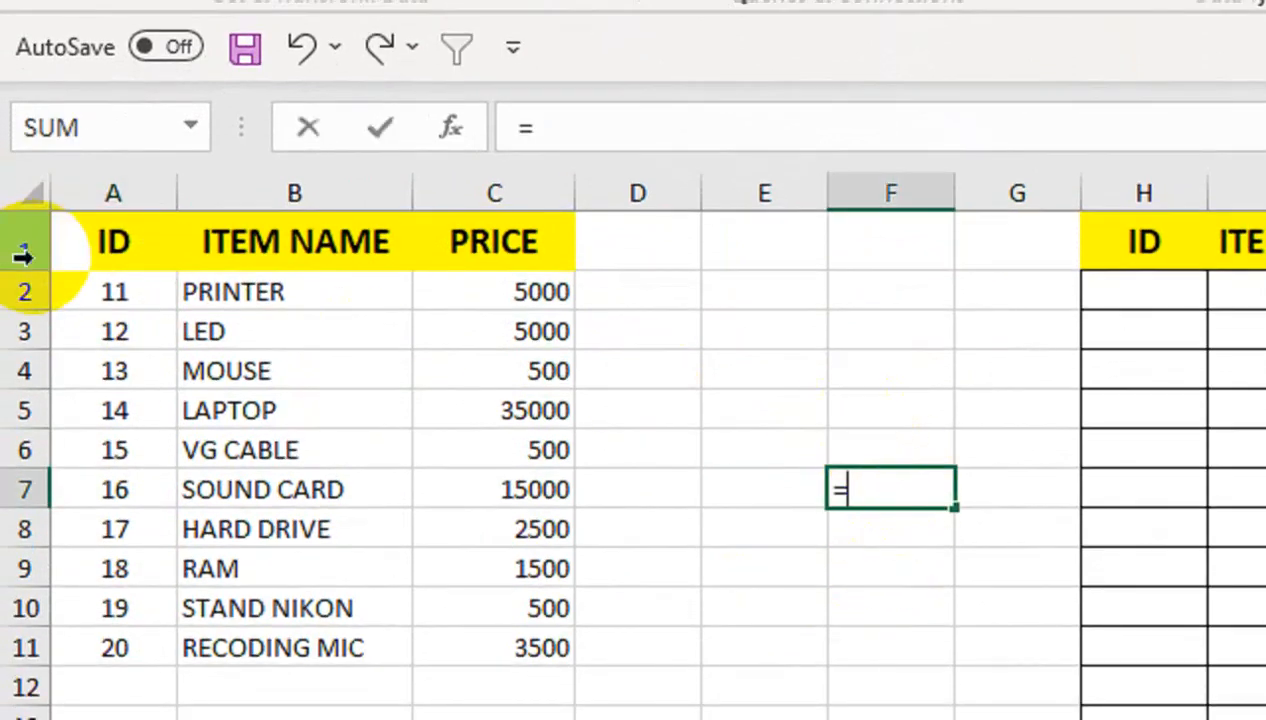
{"action": "left_click", "coordinate": [105, 288]}
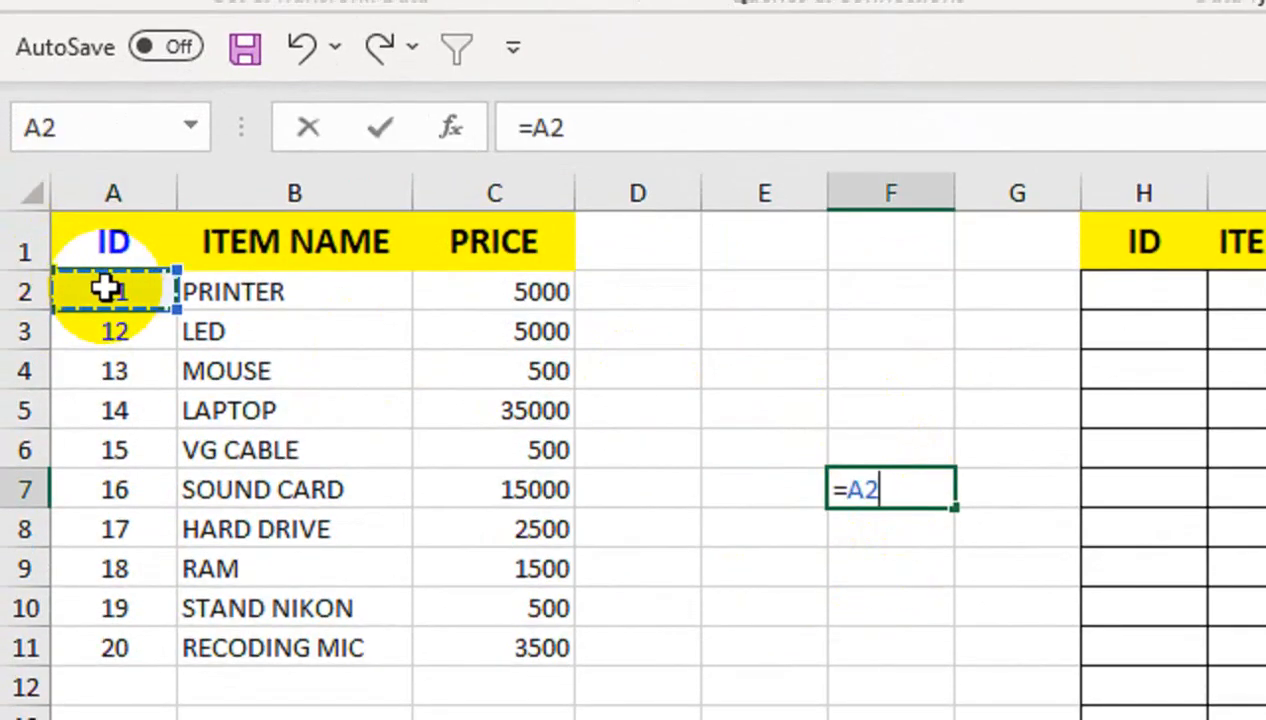
{"action": "key", "text": "BackSpace"}
{"action": "key", "text": "BackSpace"}
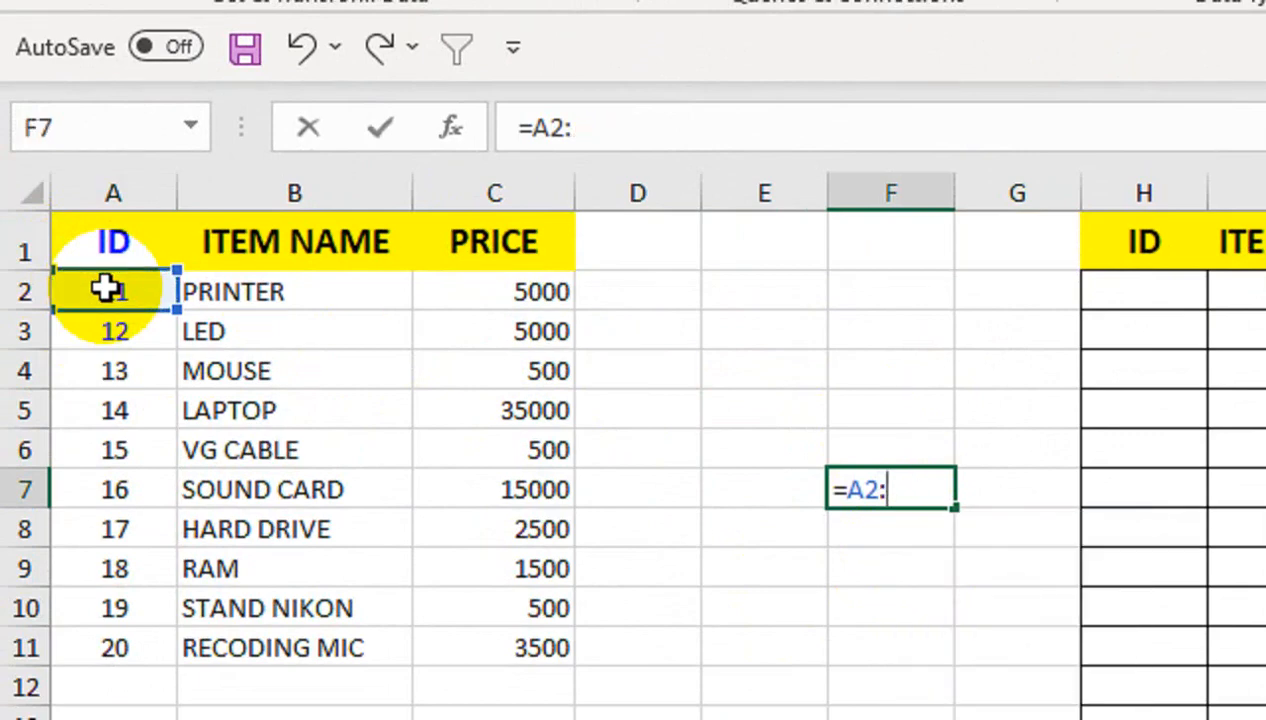
{"action": "type", "text": "IND"}
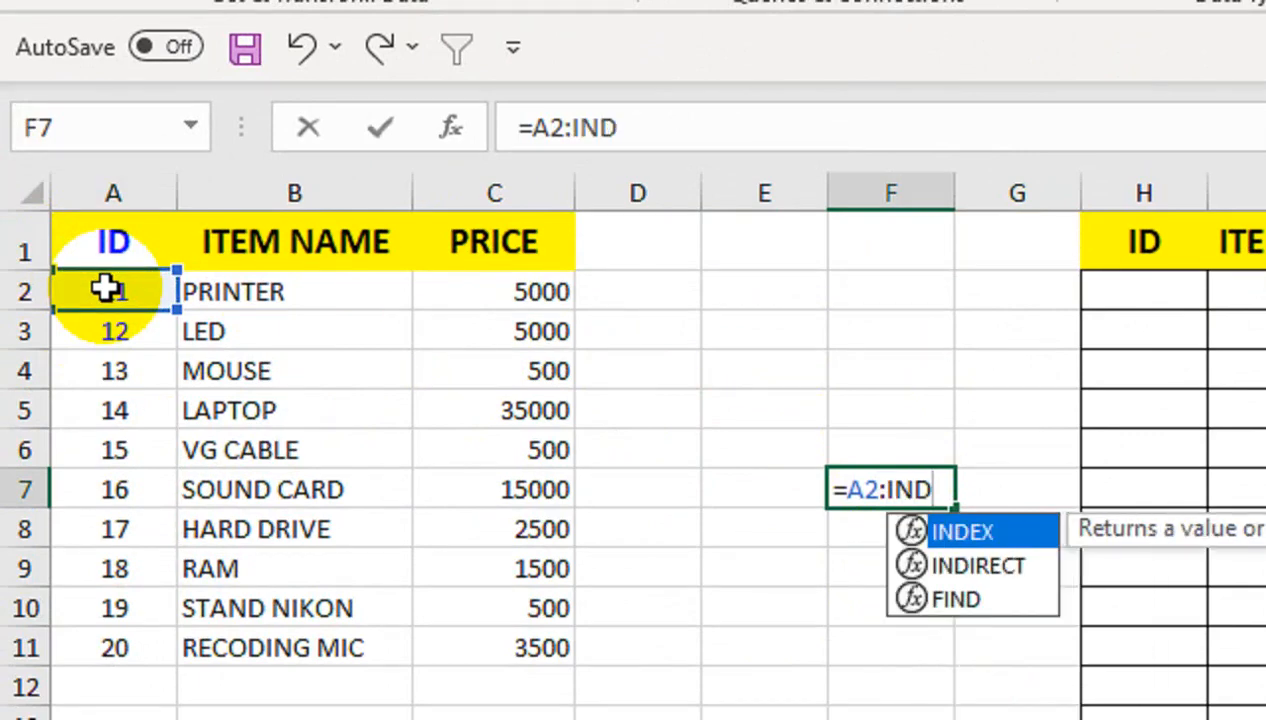
{"action": "key", "text": "Tab"}
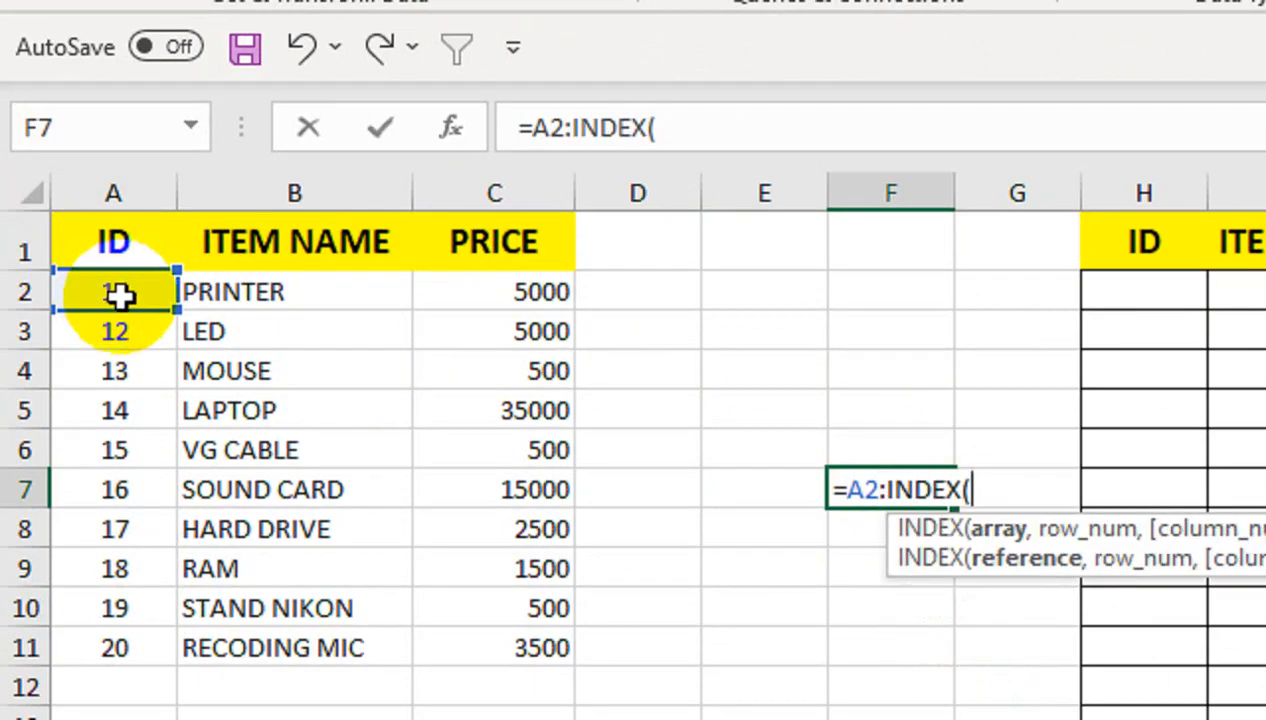
{"action": "left_click", "coordinate": [113, 181]}
{"action": "key", "text": "F4"}
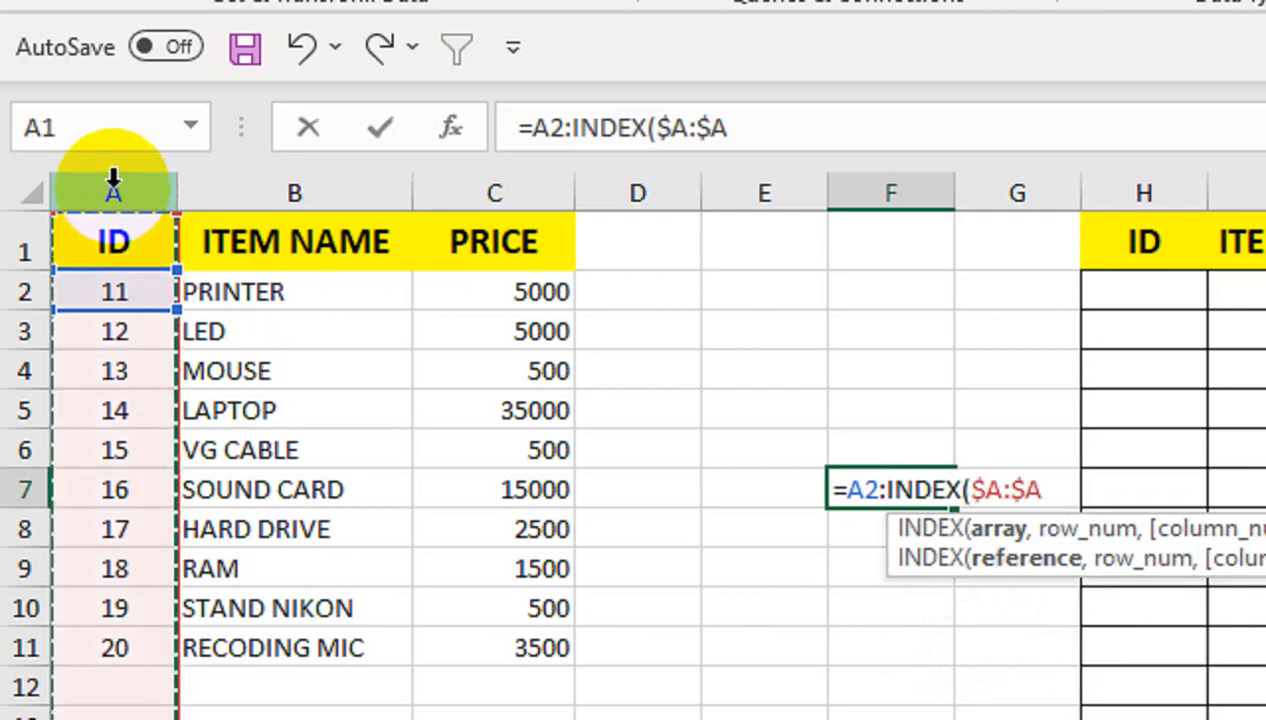
- Complete the F7 formula with the row number COUNTA($A:$A) so it reads =A2:INDEX($A:$A,COUNTA($A:$A))
{"action": "type", "text": ",COUN"}
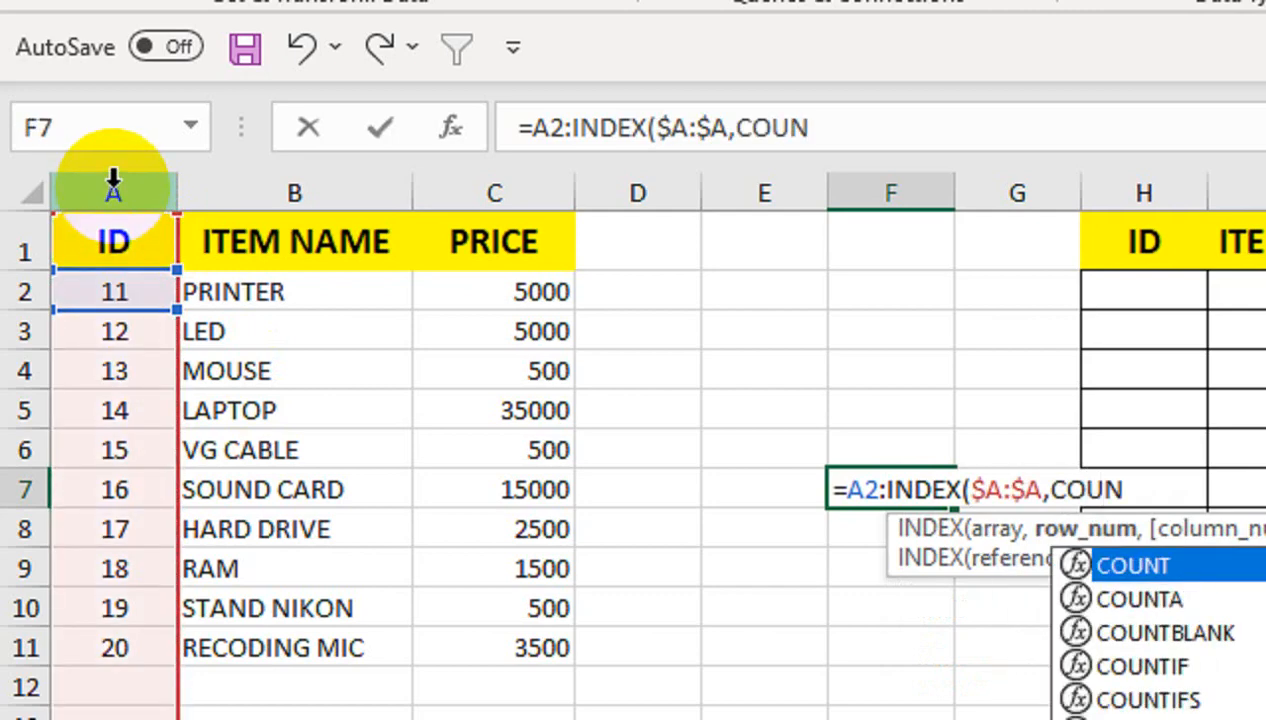
{"action": "type", "text": "TA("}
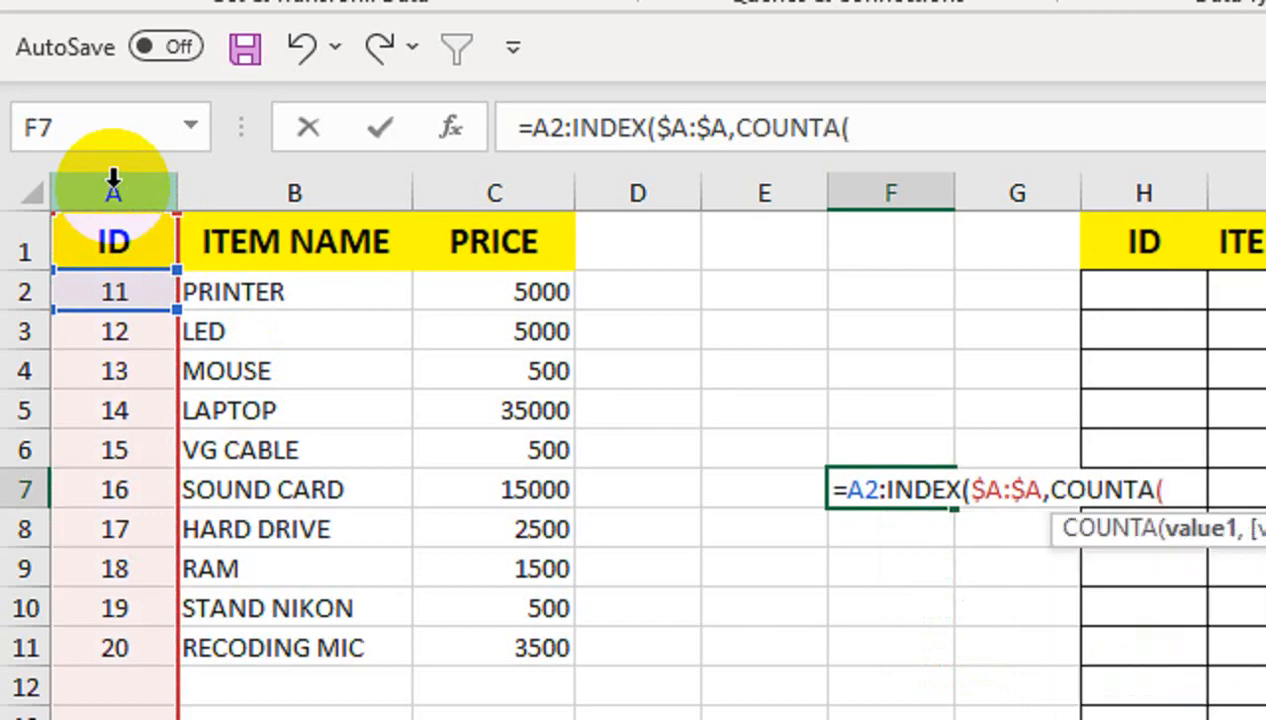
{"action": "left_click", "coordinate": [100, 192]}
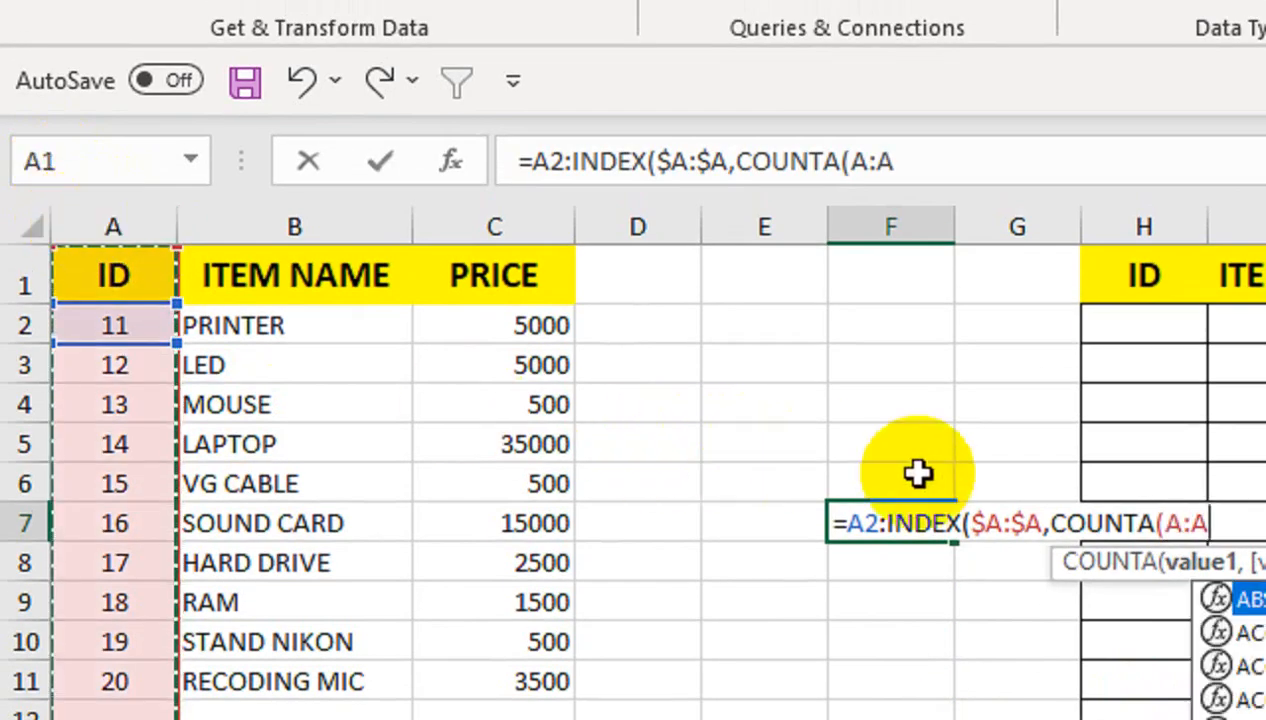
{"action": "key", "text": "F4"}
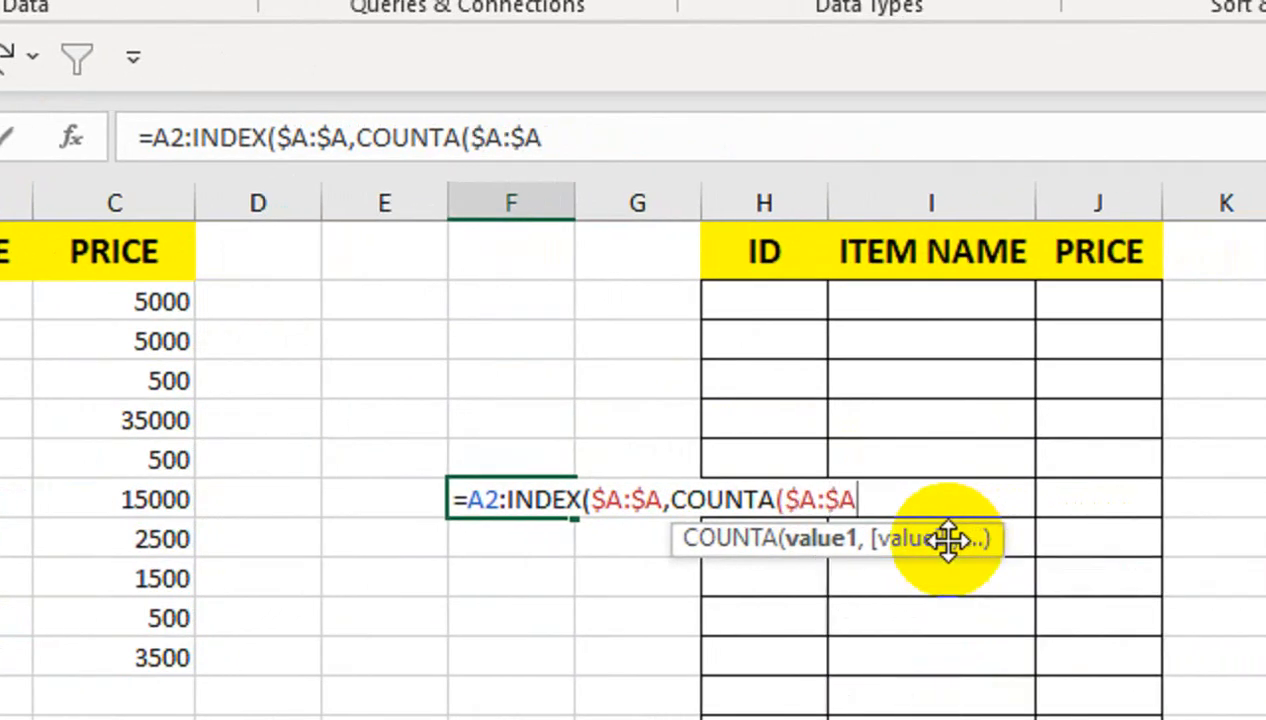
{"action": "type", "text": "))"}
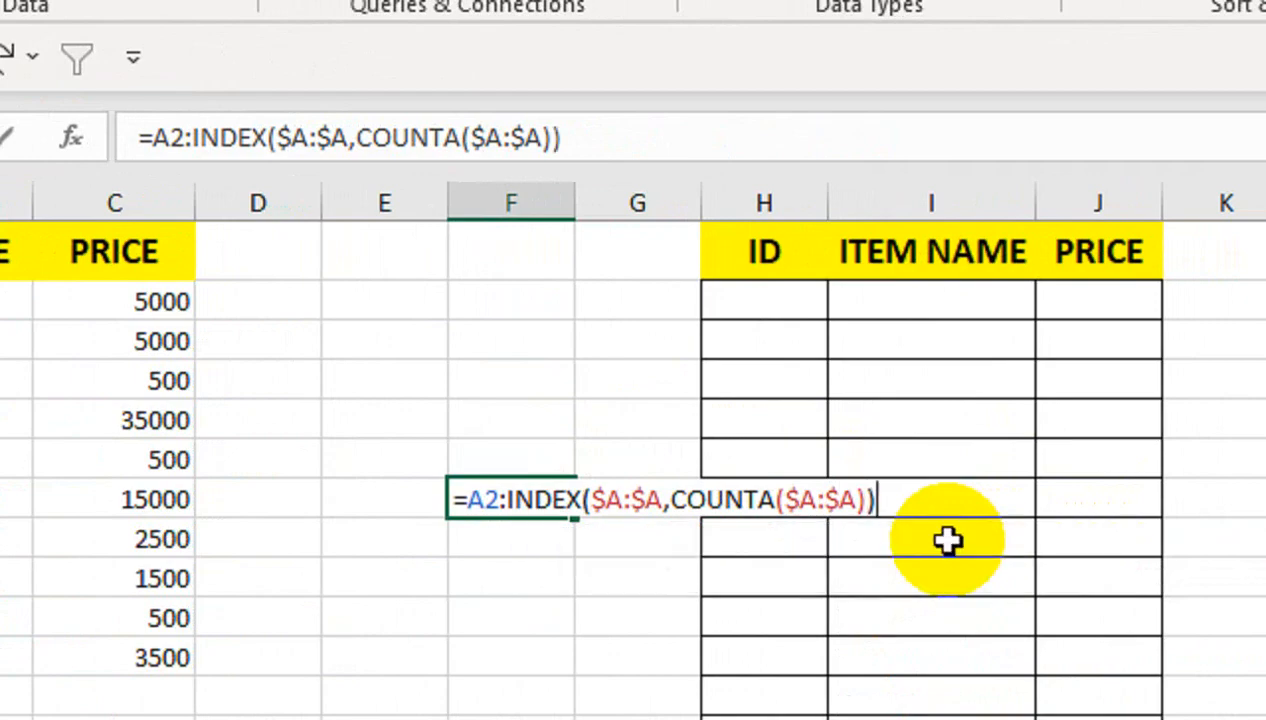
{"action": "key", "text": "Return"}
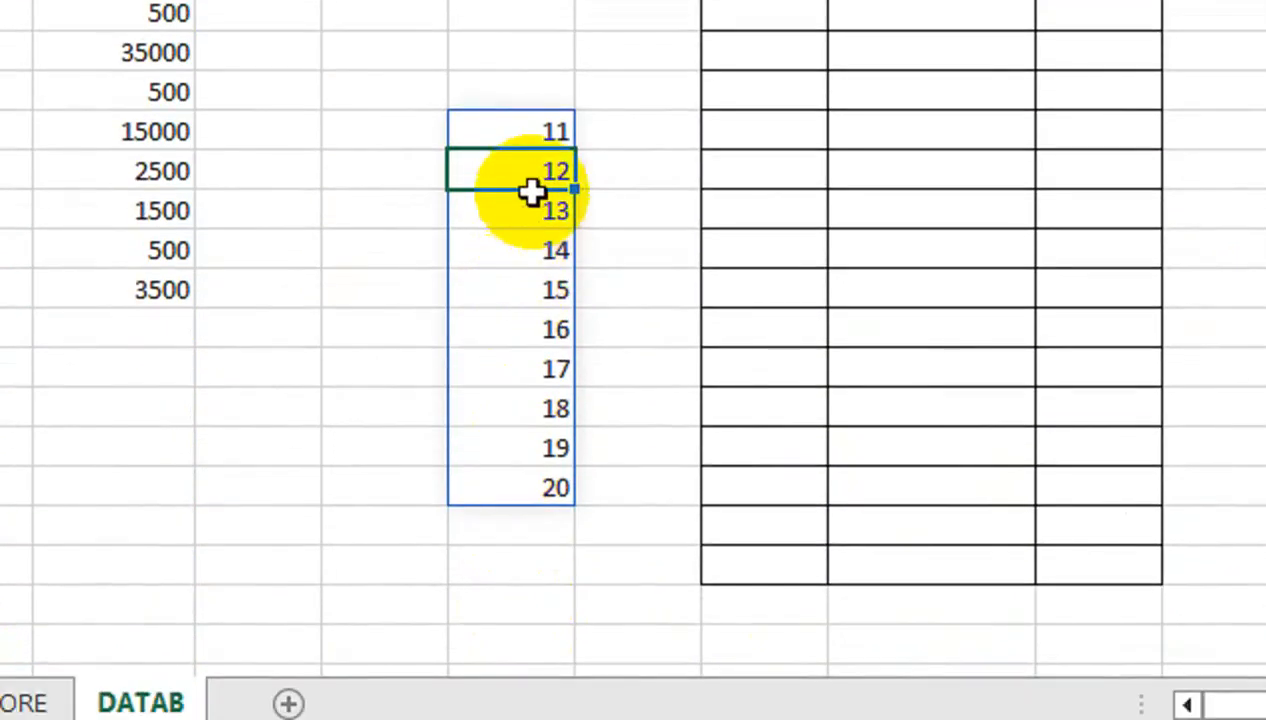
- Test the spilled list by adding IDs 21 and 23 in A12:A13, and delete both again
{"action": "left_click", "coordinate": [145, 392]}
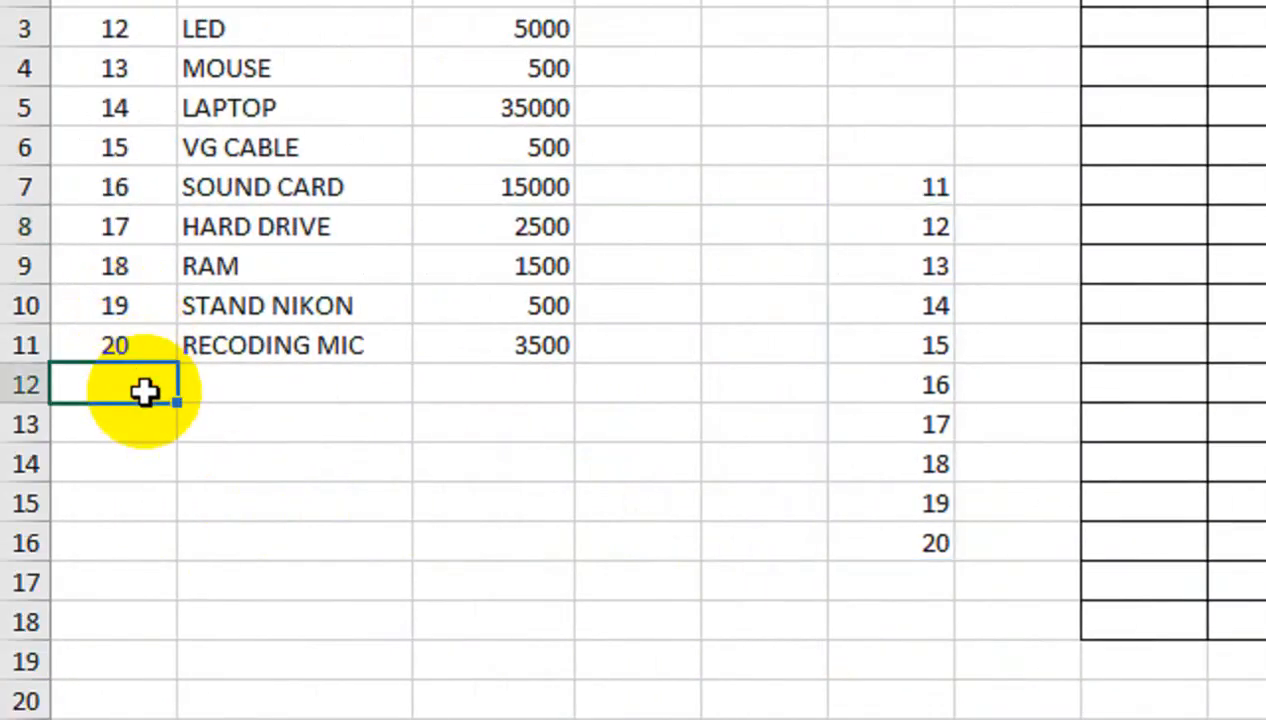
{"action": "type", "text": "21"}
{"action": "key", "text": "Return"}
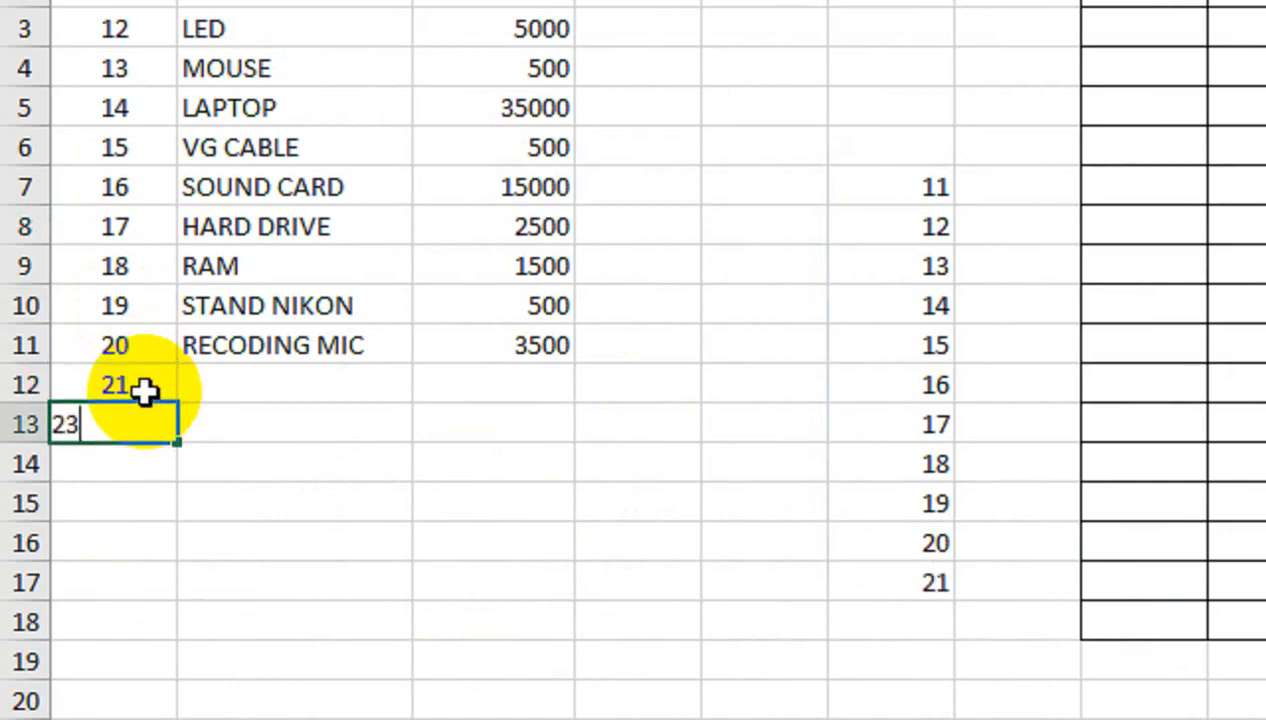
{"action": "key", "text": "Return"}
{"action": "left_click_drag", "start_coordinate": [145, 392], "coordinate": [148, 407]}
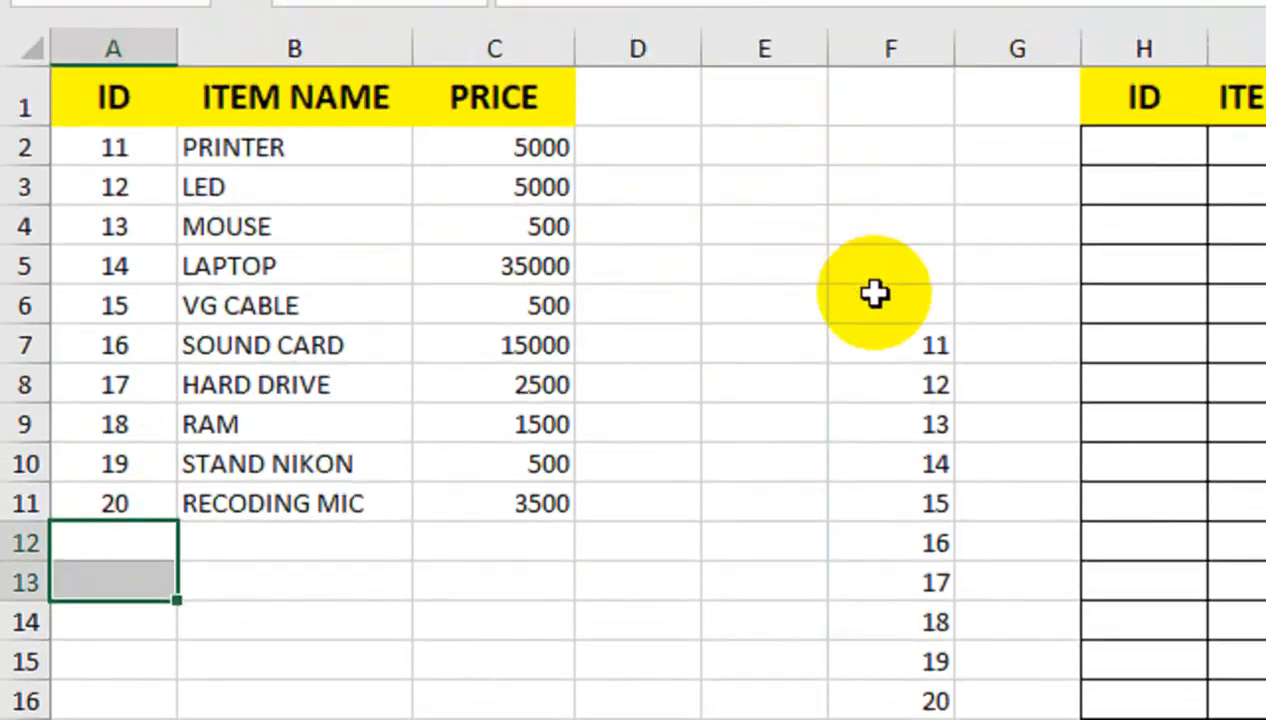
- Cut the entire formula out of F7, leaving the cell empty
{"action": "left_click", "coordinate": [880, 188]}
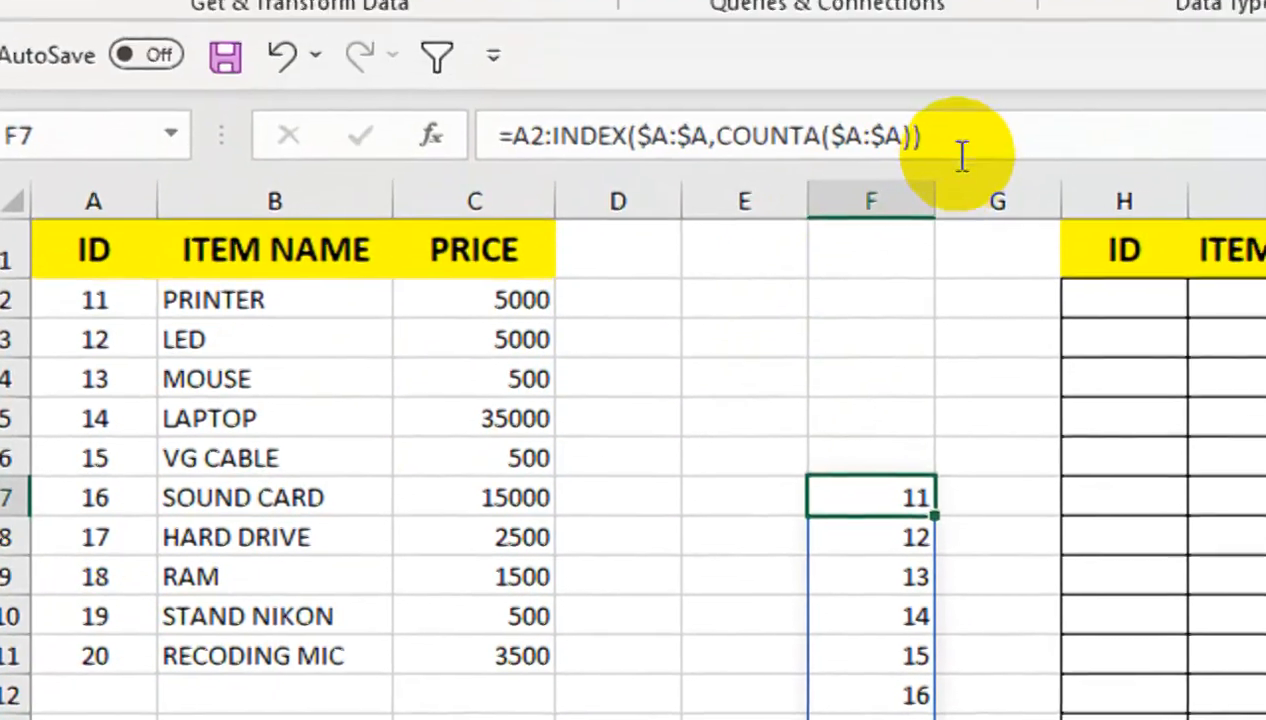
{"action": "left_click_drag", "start_coordinate": [962, 155], "coordinate": [177, 62]}
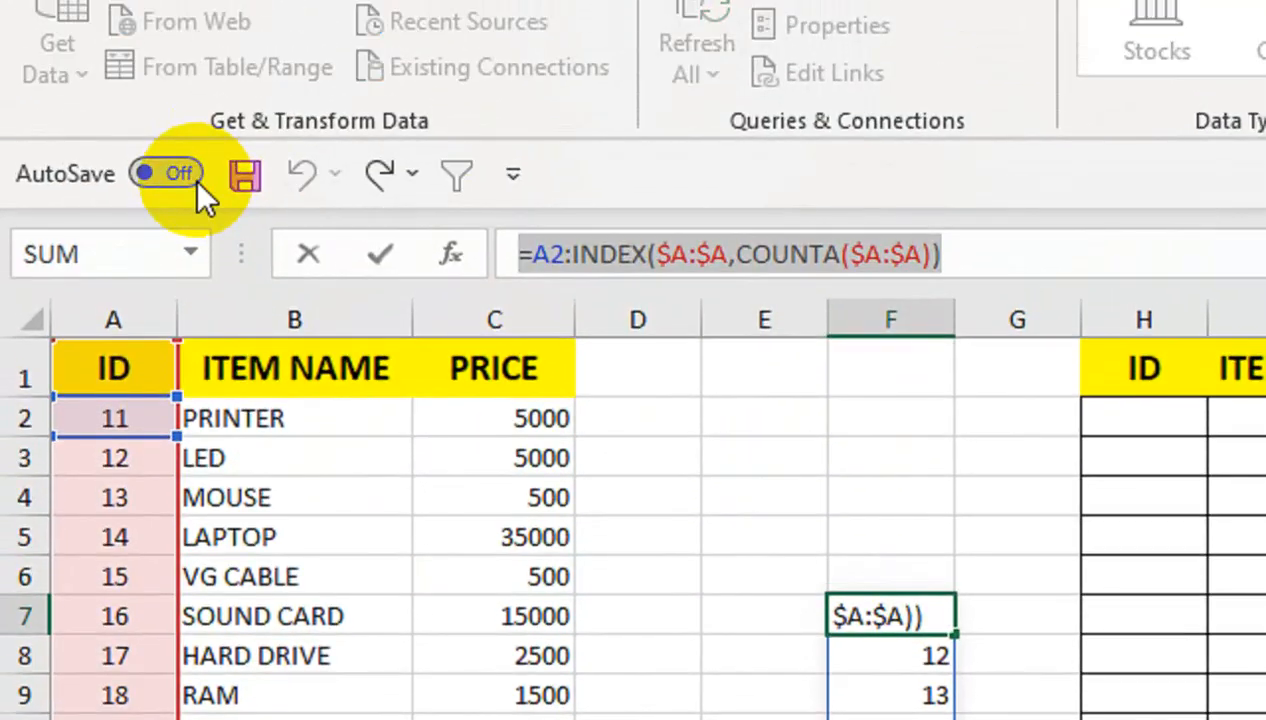
{"action": "key", "text": "ctrl+x"}
{"action": "key", "text": "Return"}
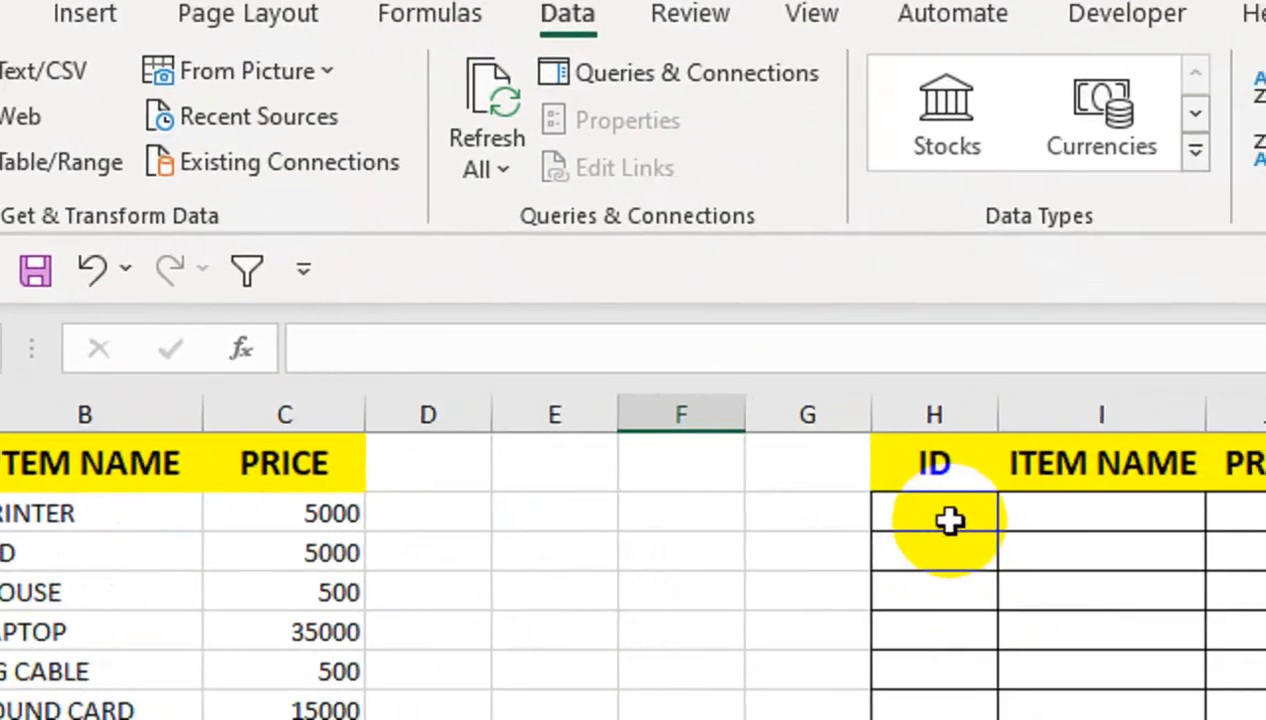
{"action": "left_click_drag", "start_coordinate": [1138, 609], "coordinate": [1112, 719]}
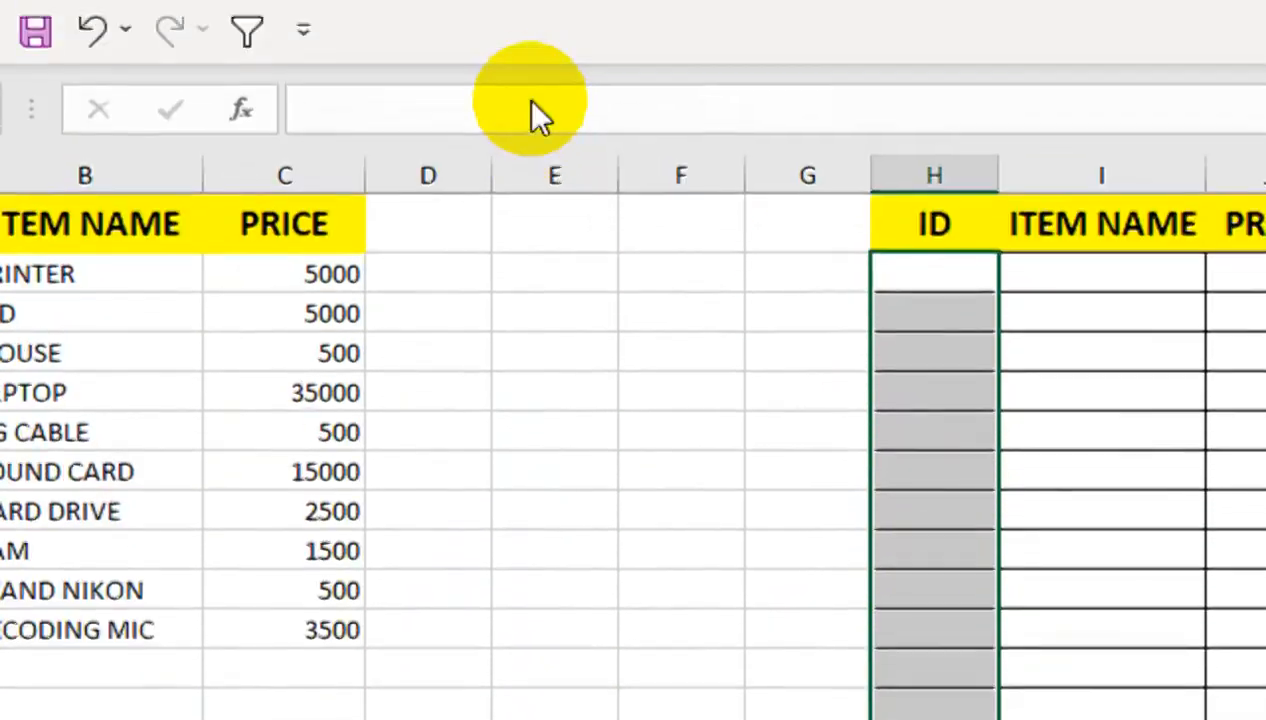
{"action": "left_click", "coordinate": [560, 115]}
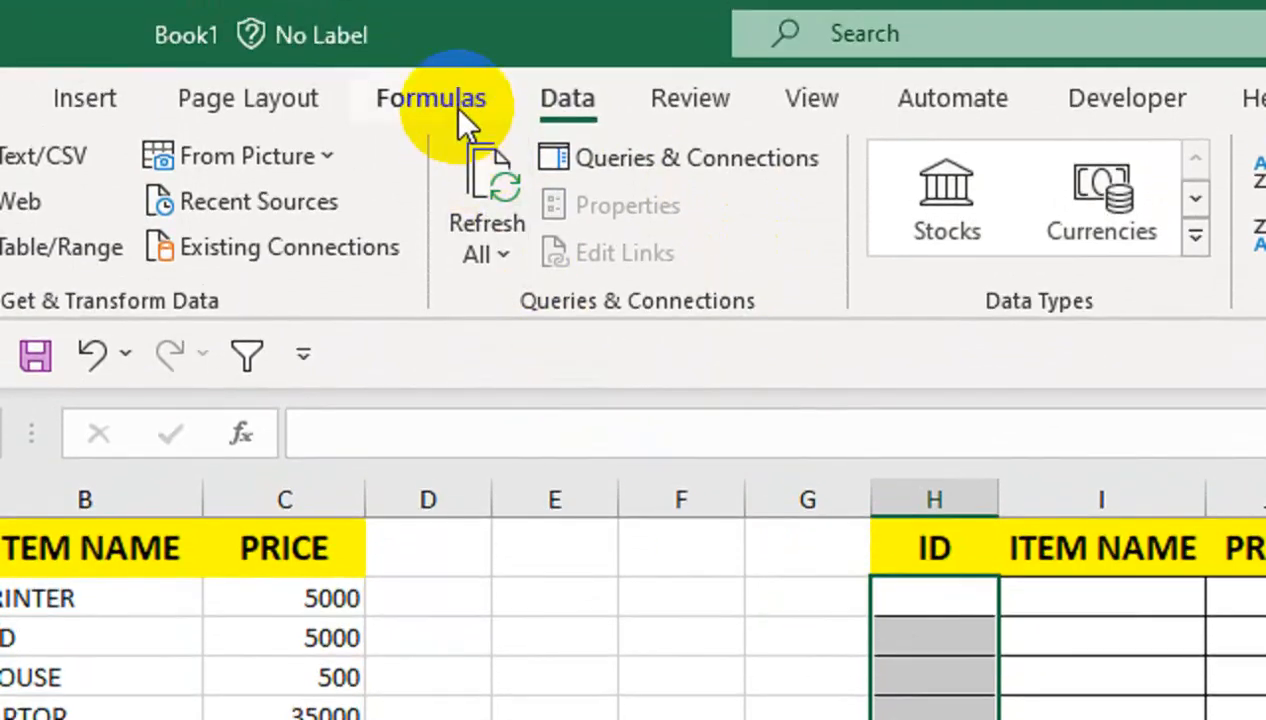
{"action": "left_click", "coordinate": [453, 105]}
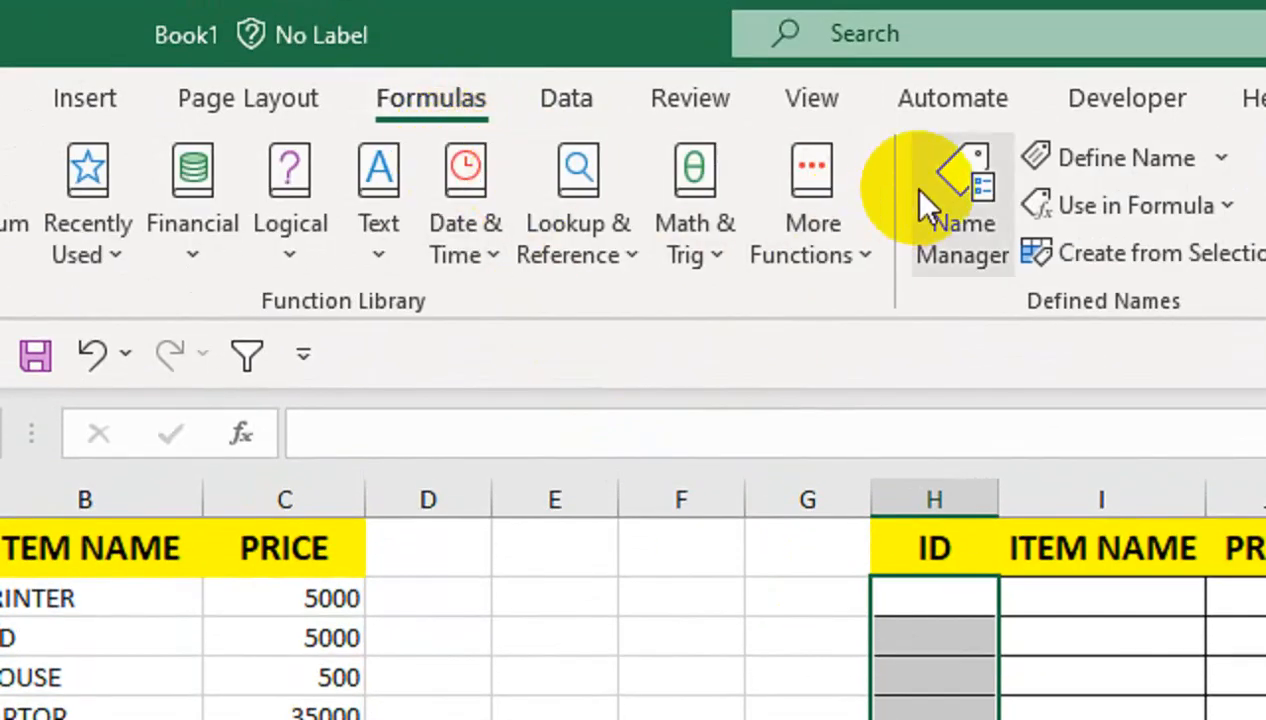
{"action": "left_click", "coordinate": [924, 203]}
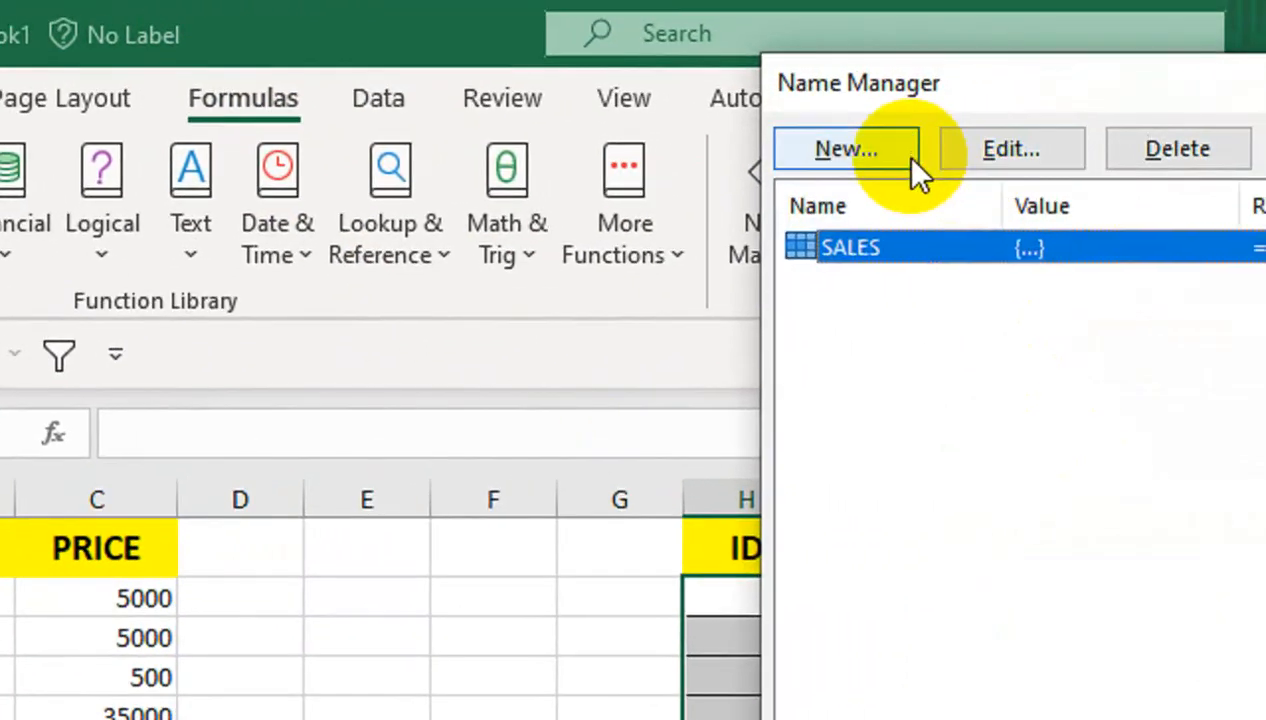
{"action": "left_click", "coordinate": [965, 138]}
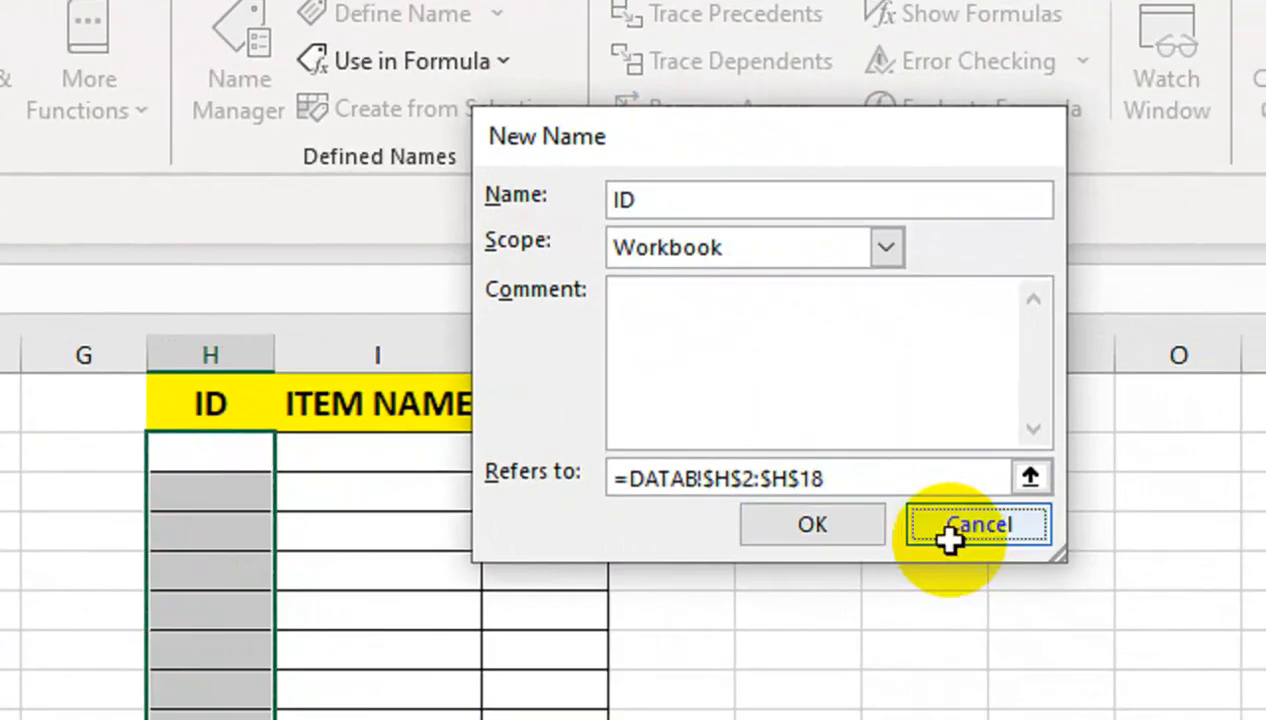
{"action": "left_click", "coordinate": [1062, 558]}
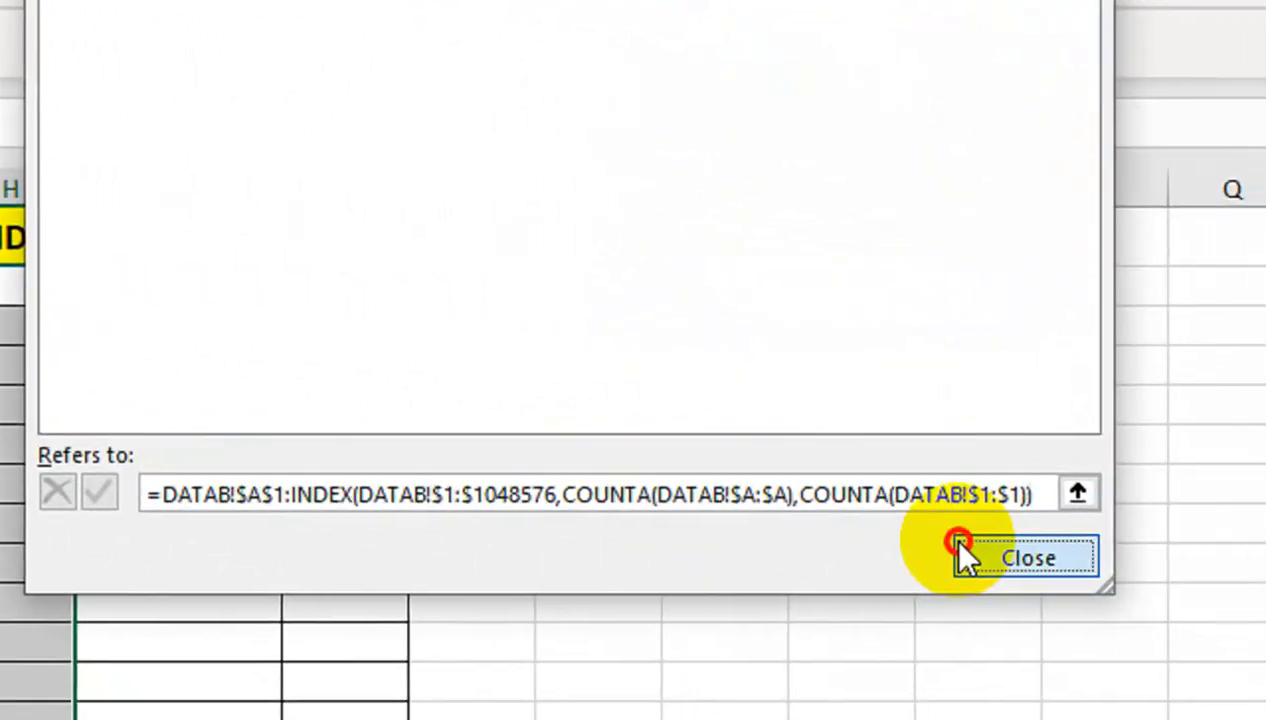
{"action": "left_click", "coordinate": [965, 555]}
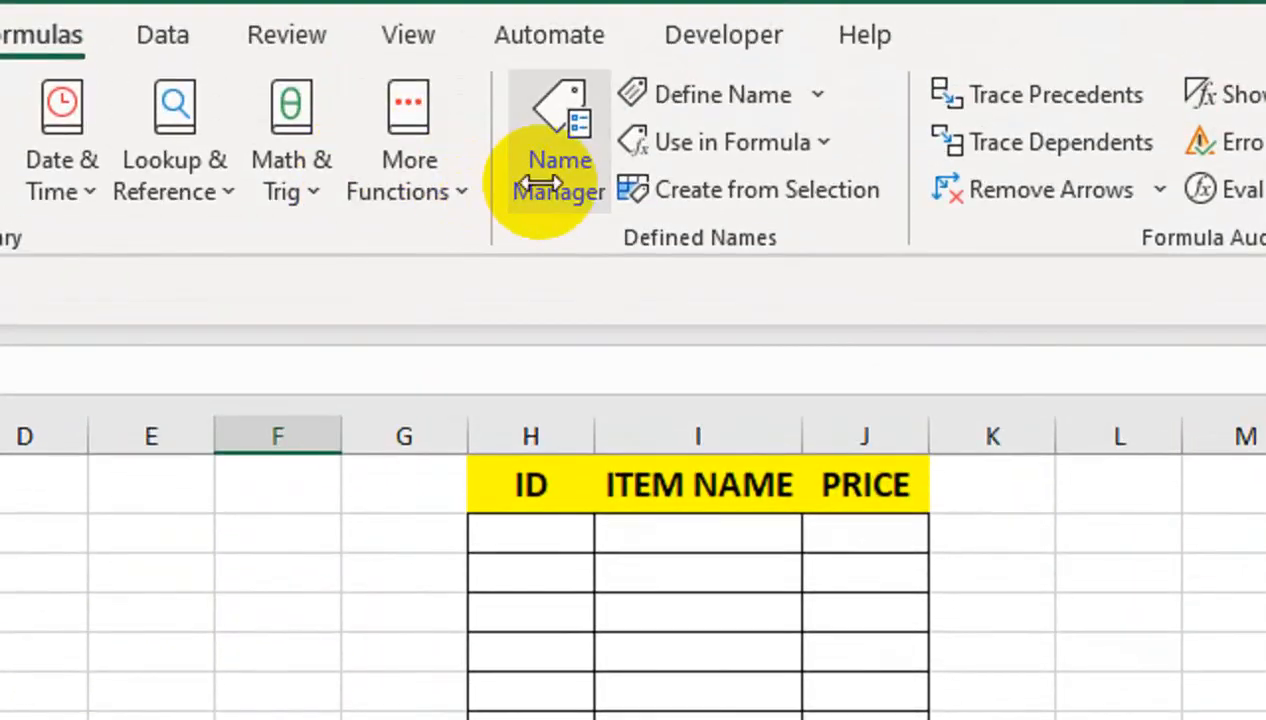
- Define a workbook-scope name ID that refers to =A2:INDEX($A:$A,COUNTA($A:$A))
{"action": "left_click", "coordinate": [545, 175]}
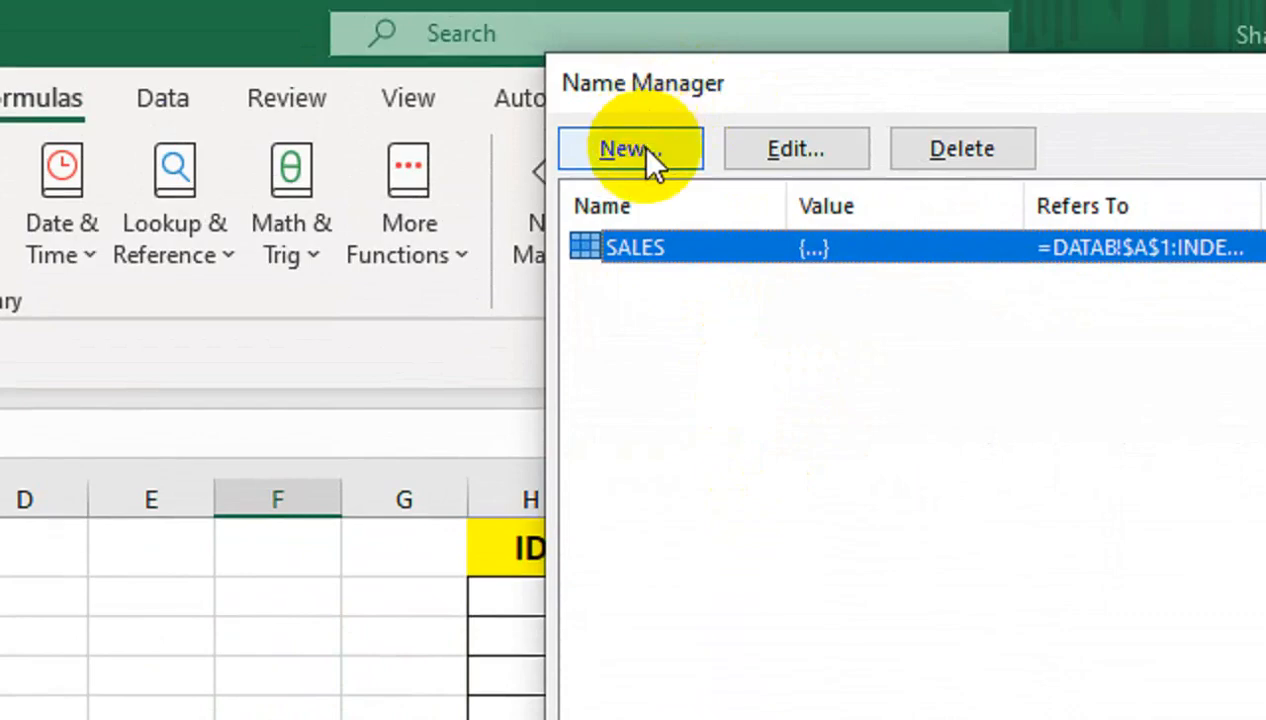
{"action": "left_click", "coordinate": [650, 160]}
{"action": "left_click", "coordinate": [768, 508]}
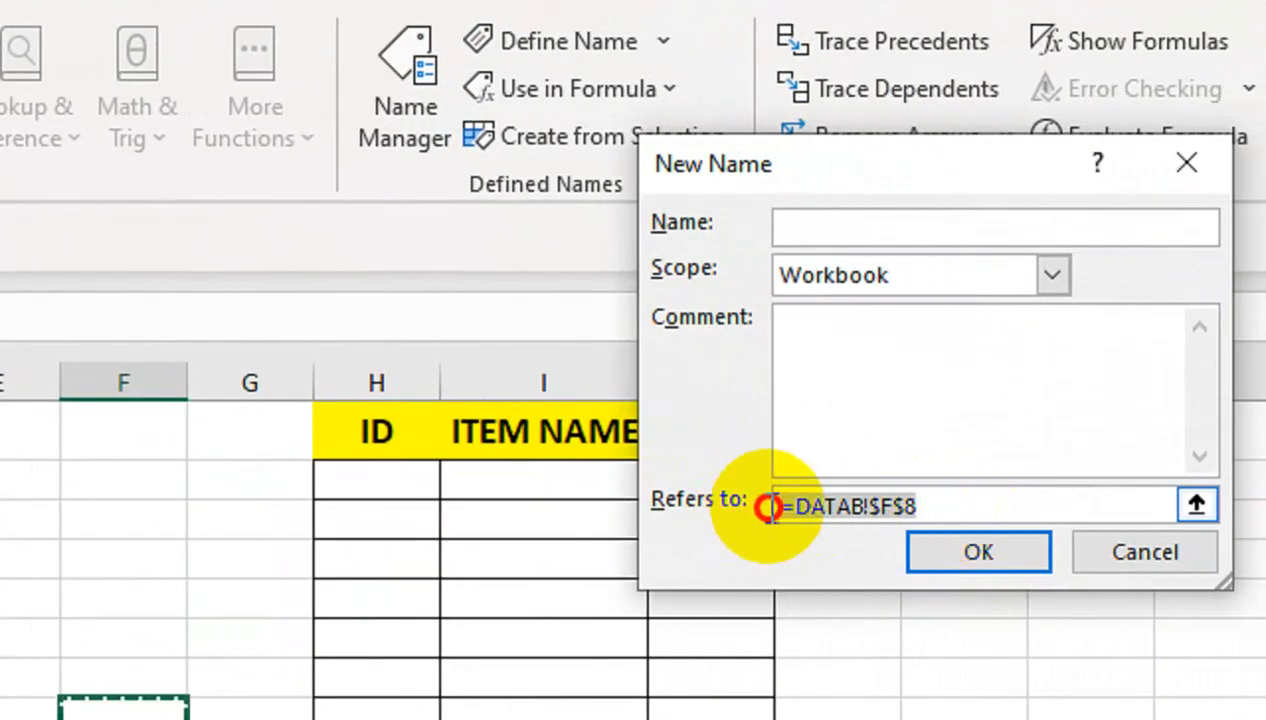
{"action": "key", "text": "ctrl+v"}
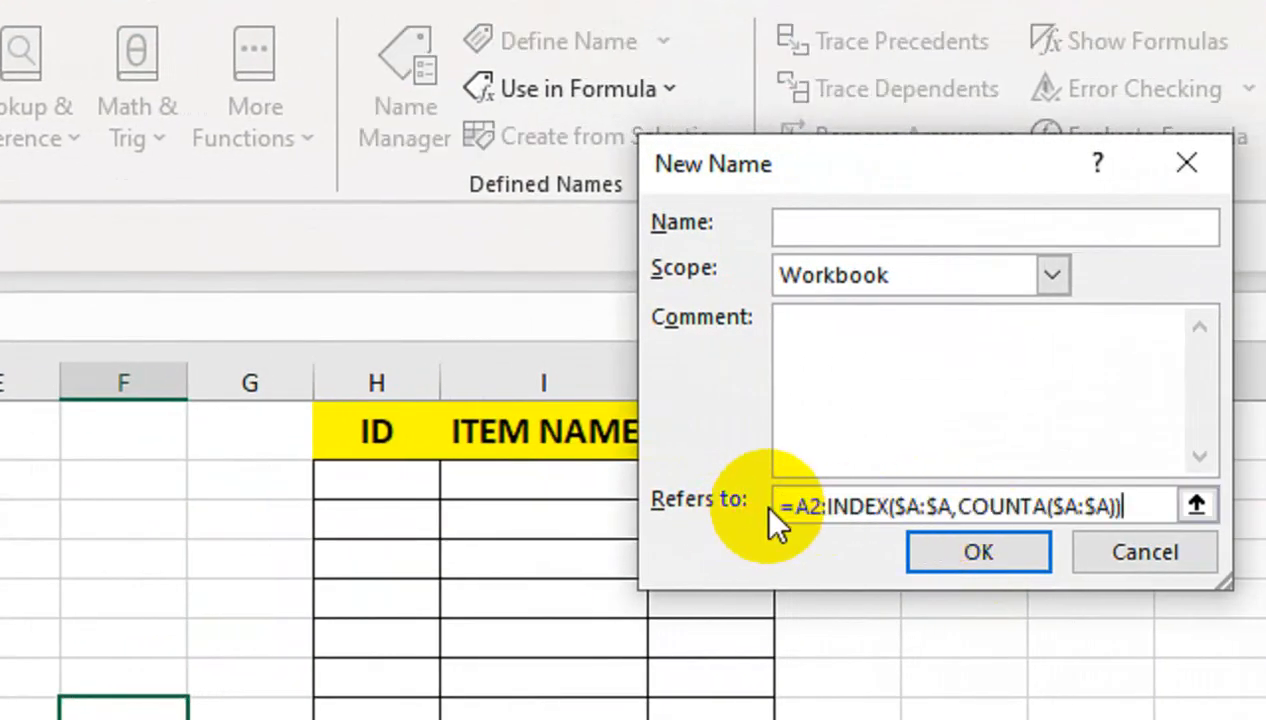
{"action": "left_click", "coordinate": [838, 222]}
{"action": "type", "text": "ID"}
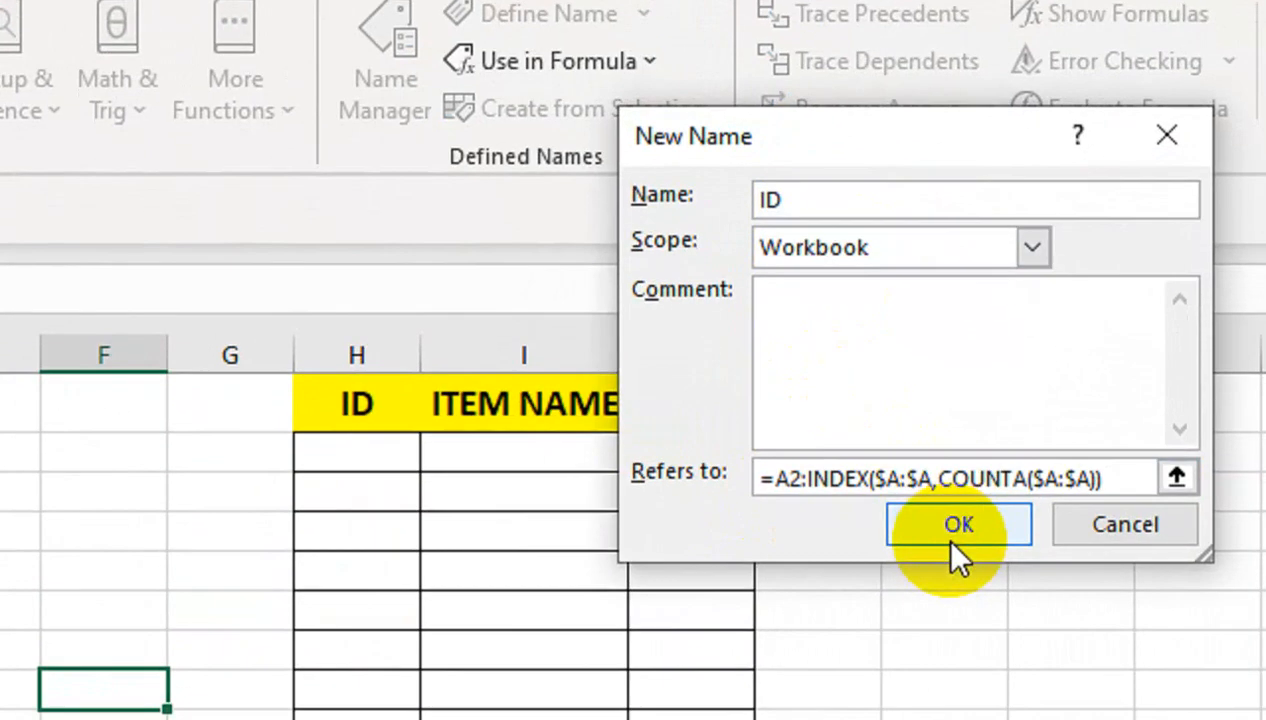
{"action": "left_click", "coordinate": [975, 556]}
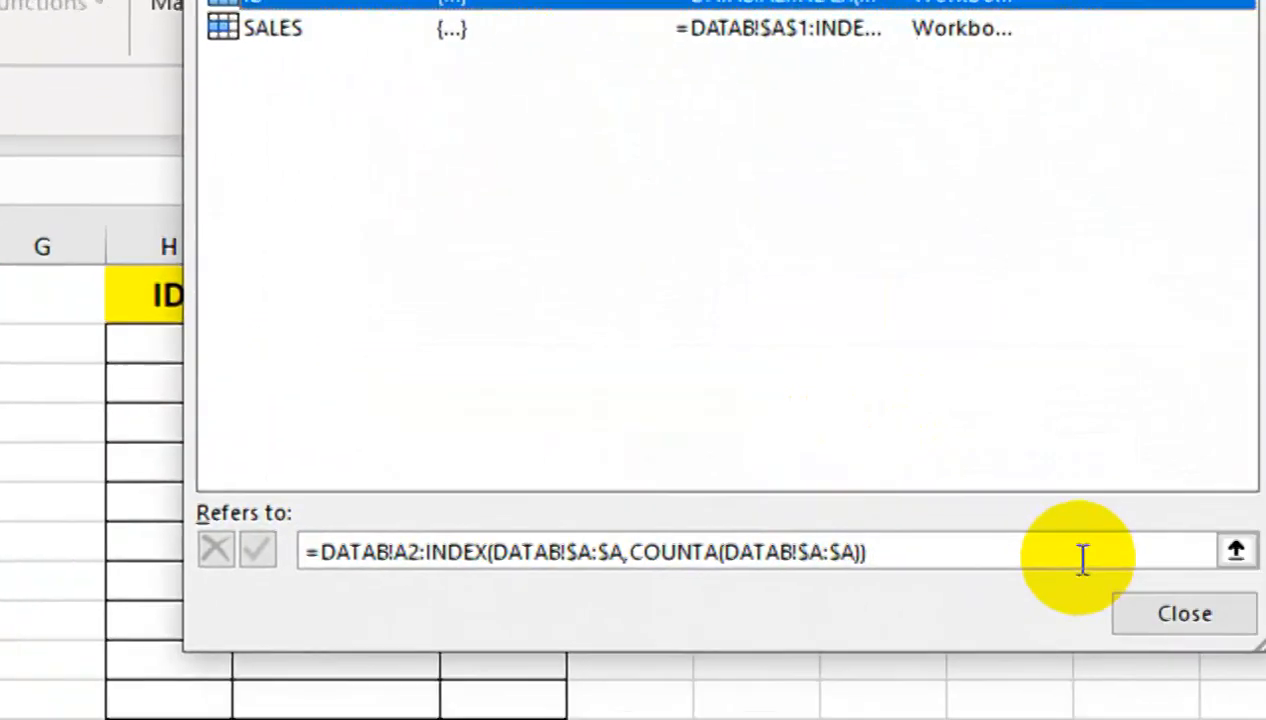
{"action": "left_click", "coordinate": [1140, 620]}
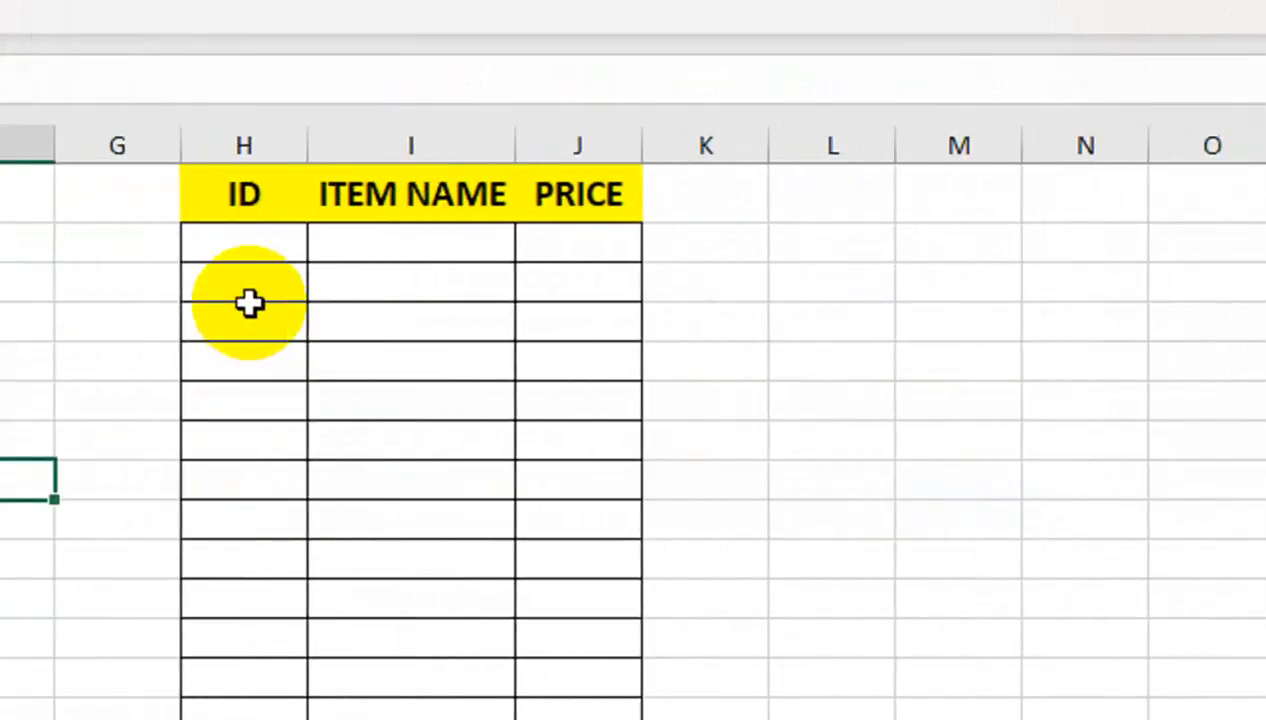
- Try to give H2:H18 a List data validation with the source =A2:INDEX($A:$A,COUNTA($A:$A))
{"action": "left_click_drag", "start_coordinate": [316, 249], "coordinate": [334, 645]}
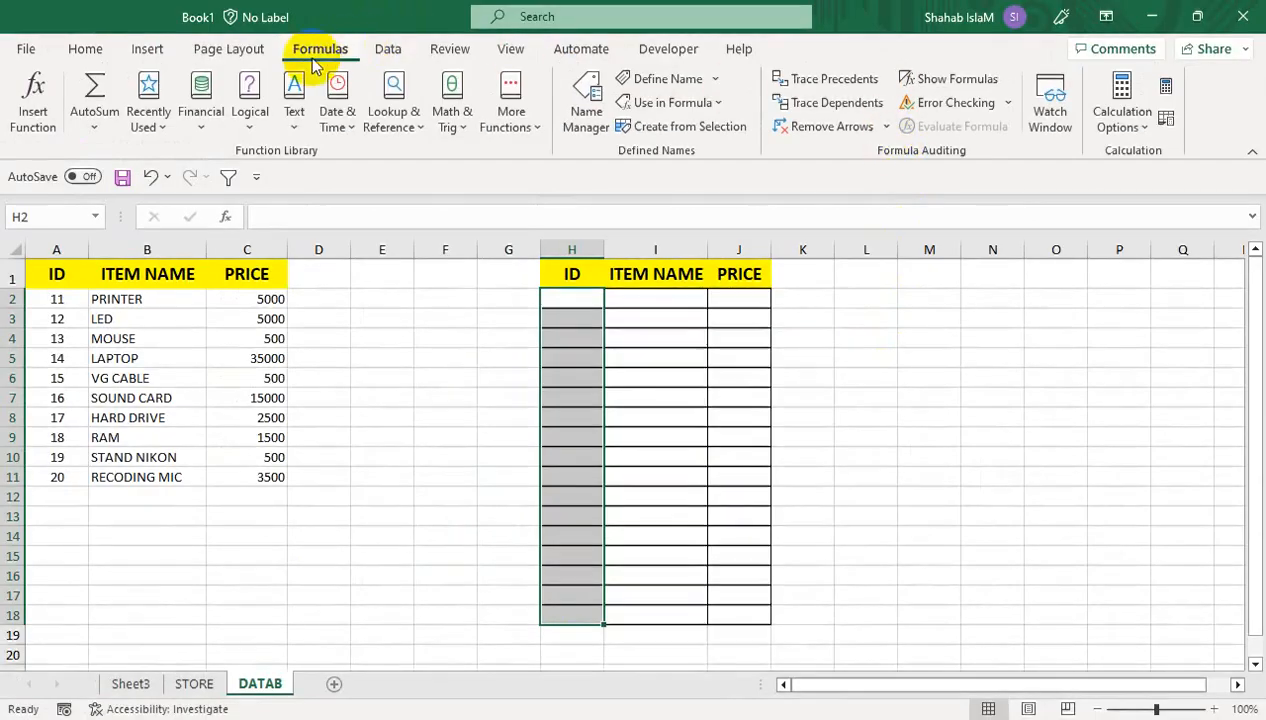
{"action": "left_click", "coordinate": [85, 48]}
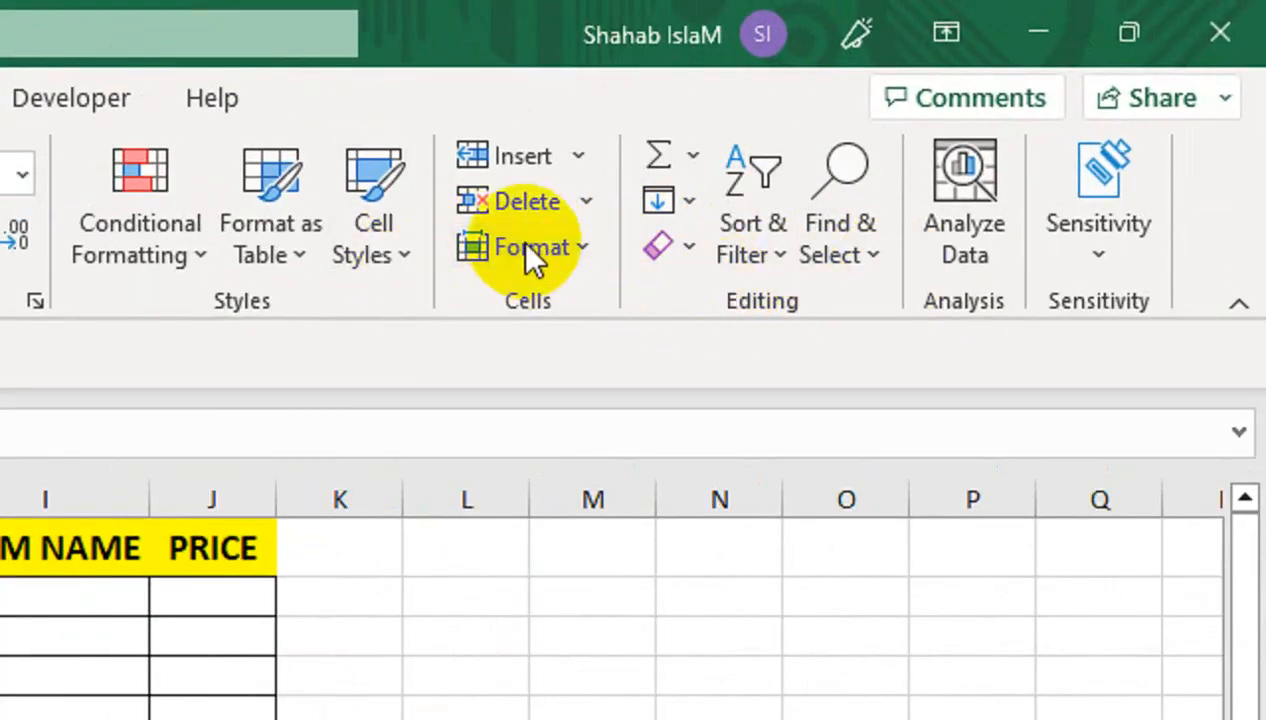
{"action": "left_click", "coordinate": [298, 120]}
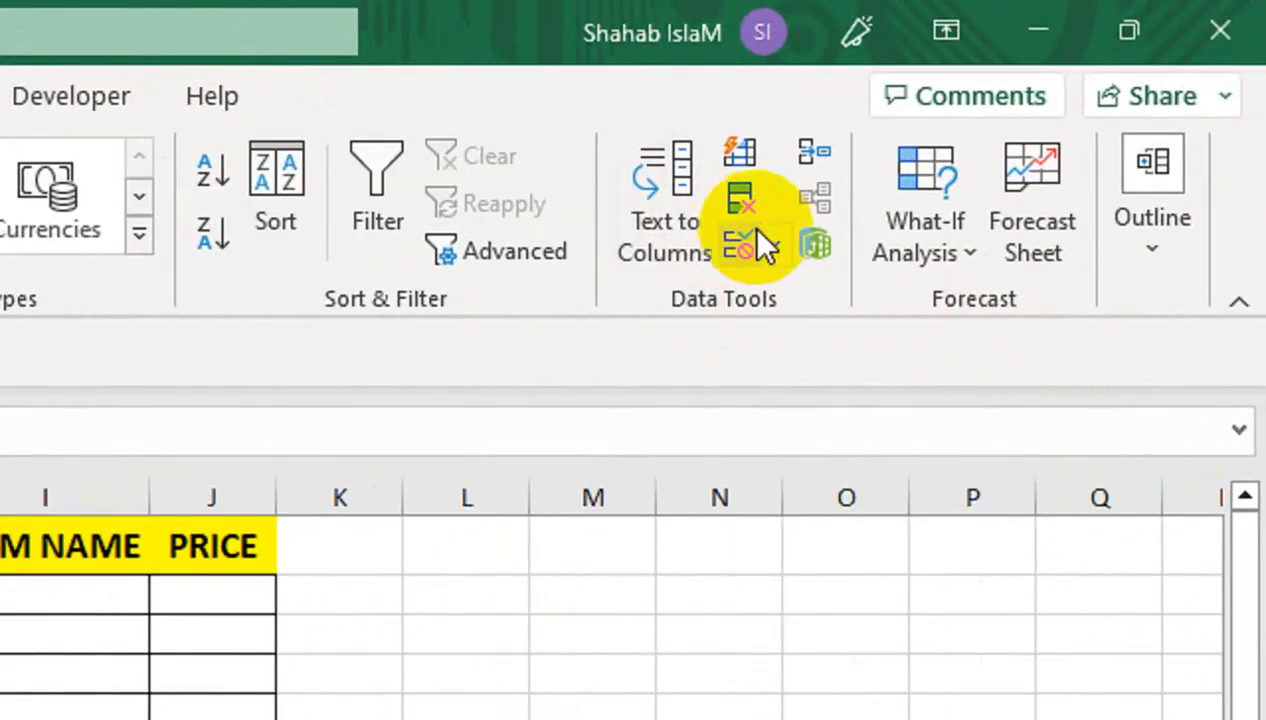
{"action": "left_click", "coordinate": [760, 240]}
{"action": "left_click", "coordinate": [777, 288]}
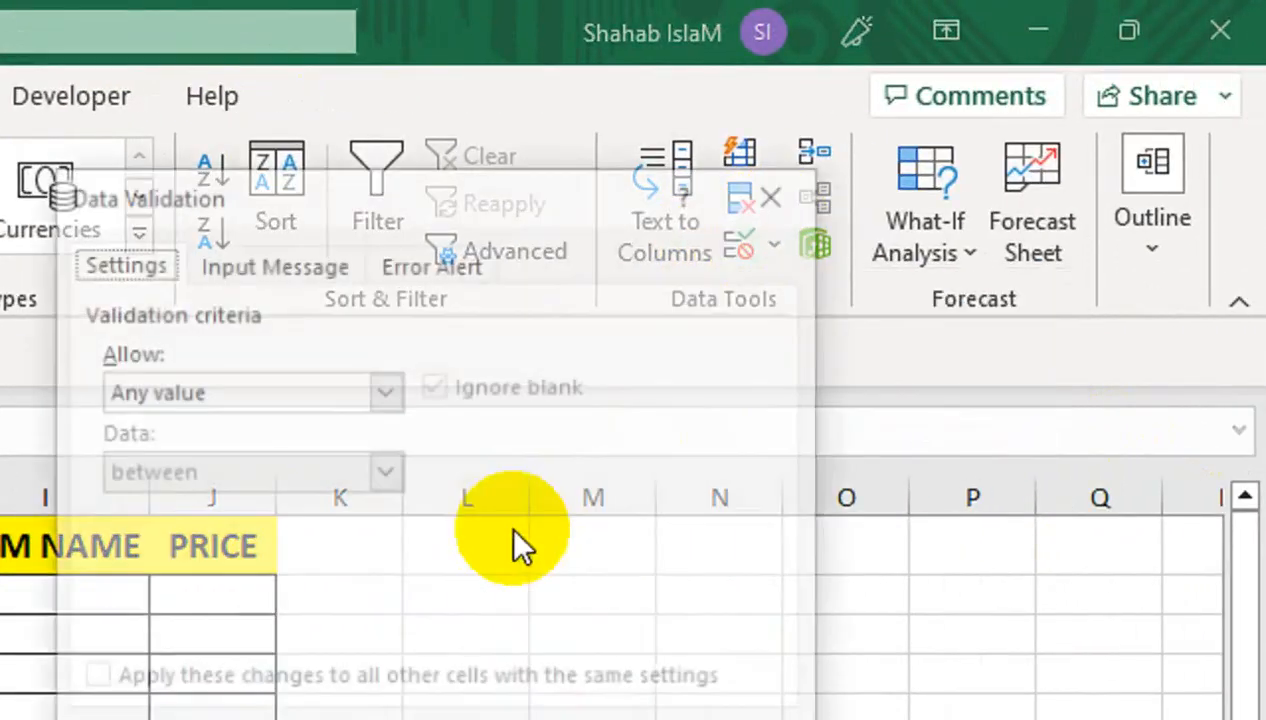
{"action": "left_click", "coordinate": [357, 262]}
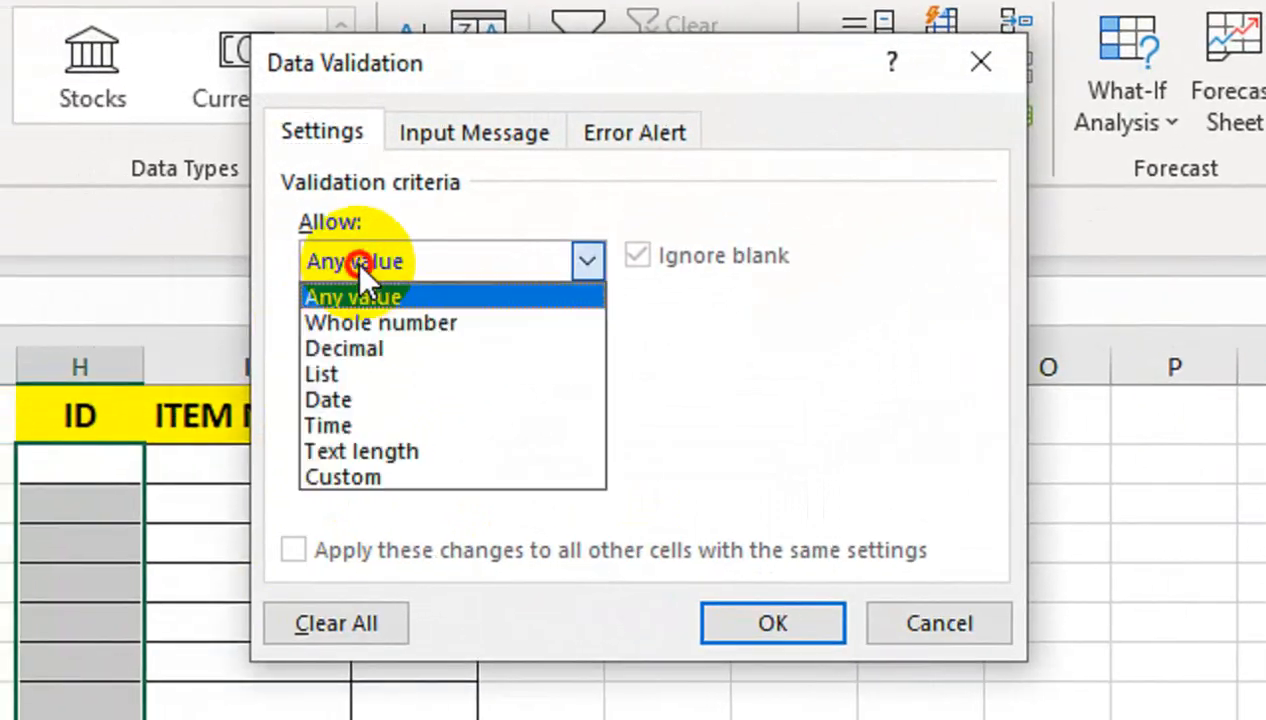
{"action": "left_click", "coordinate": [380, 374]}
{"action": "left_click", "coordinate": [372, 430]}
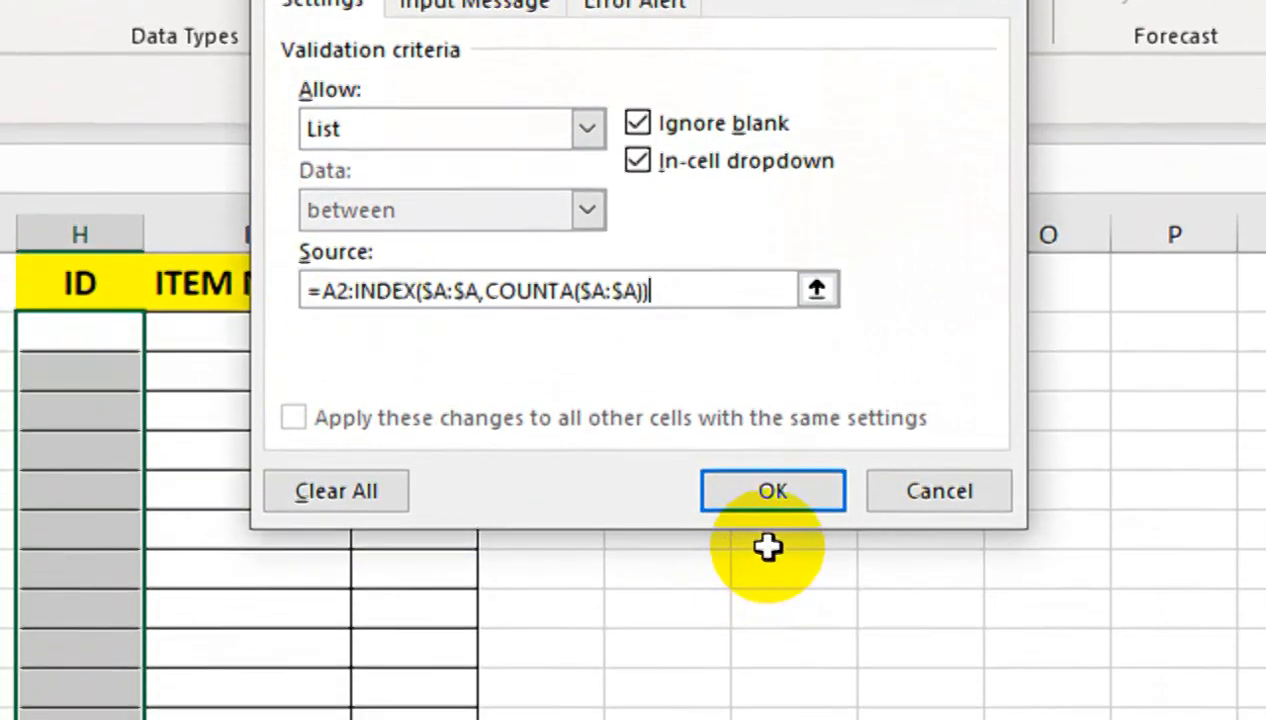
{"action": "left_click", "coordinate": [772, 623]}
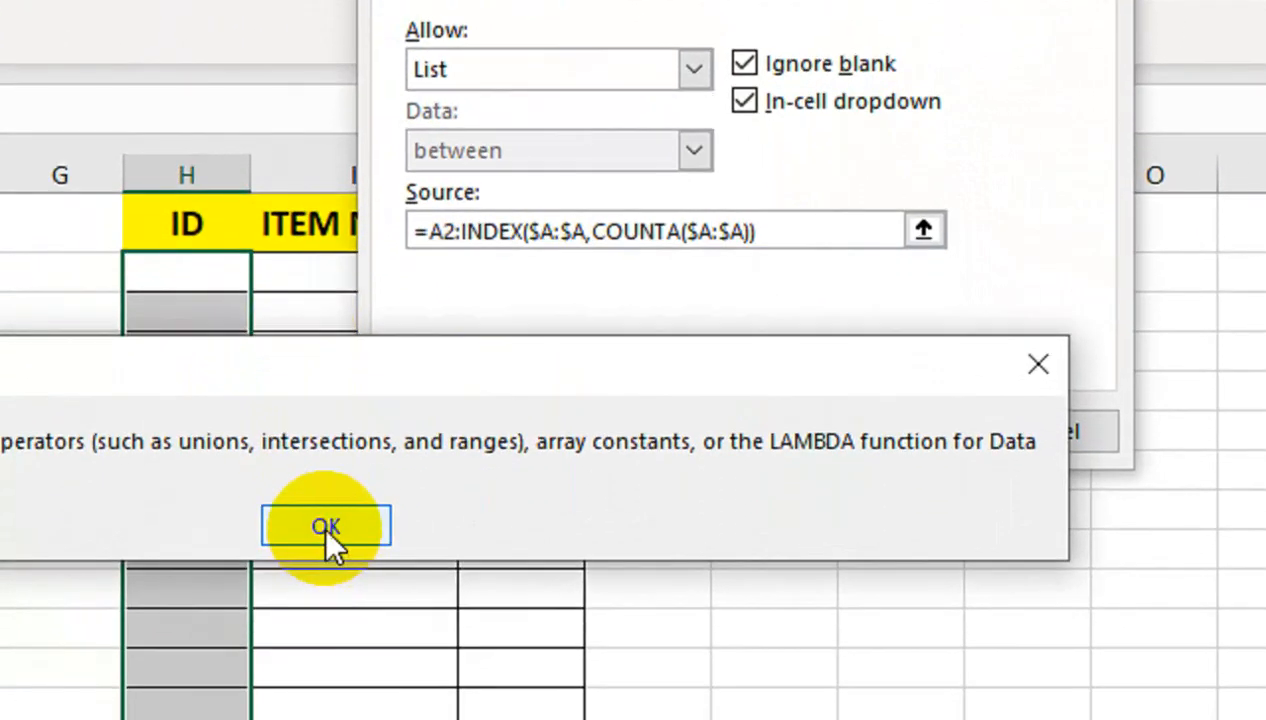
{"action": "left_click", "coordinate": [1038, 363]}
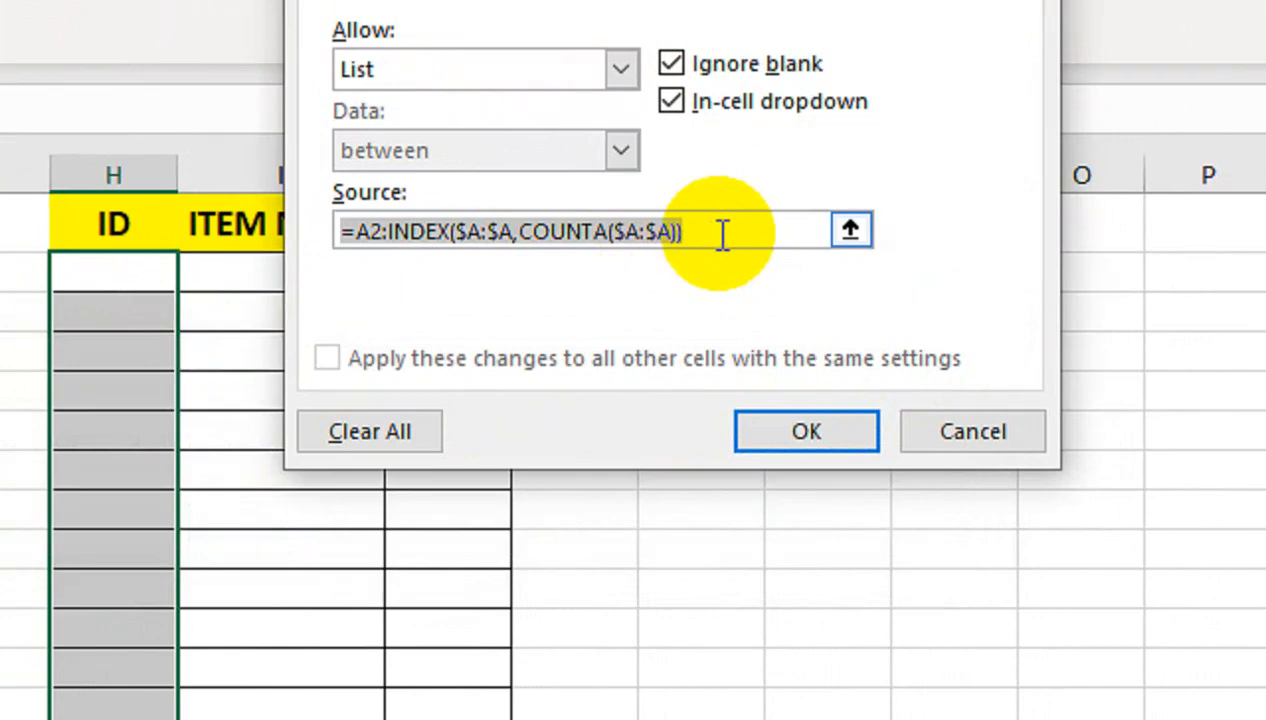
- Try the defined name ID as the list validation source instead of the formula, and cancel the validation
{"action": "key", "text": "Delete"}
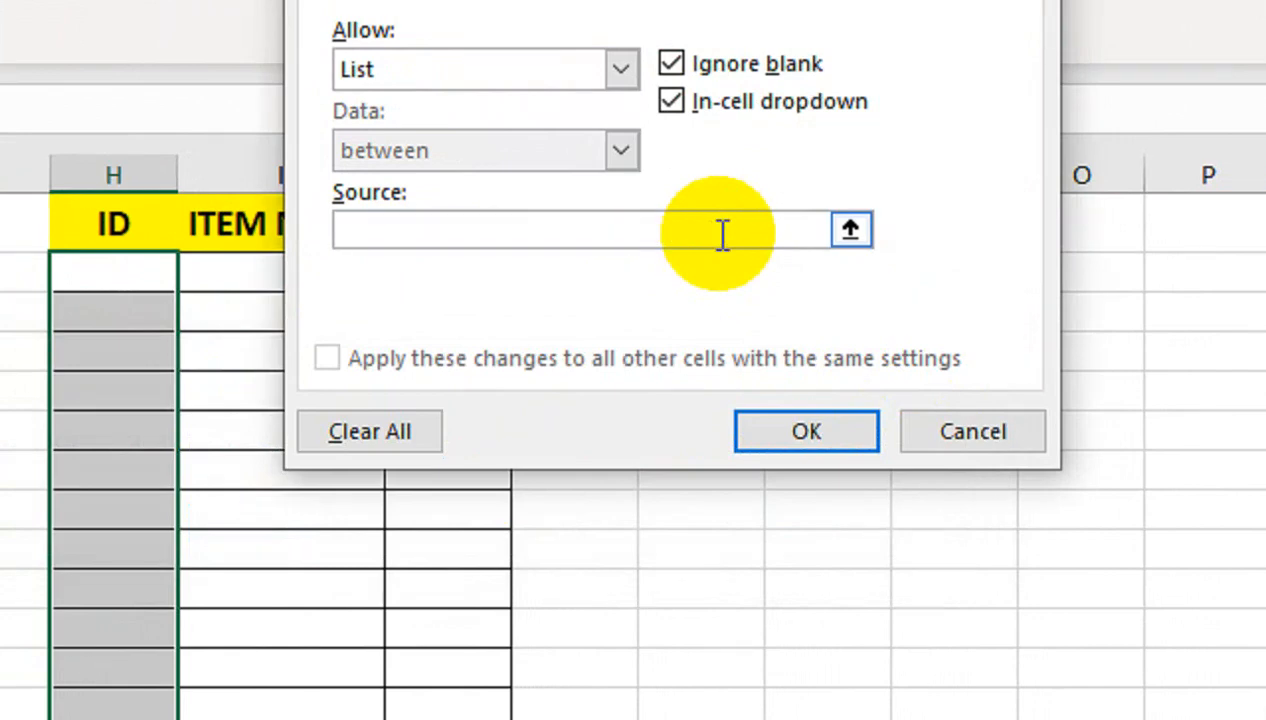
{"action": "key", "text": "F3"}
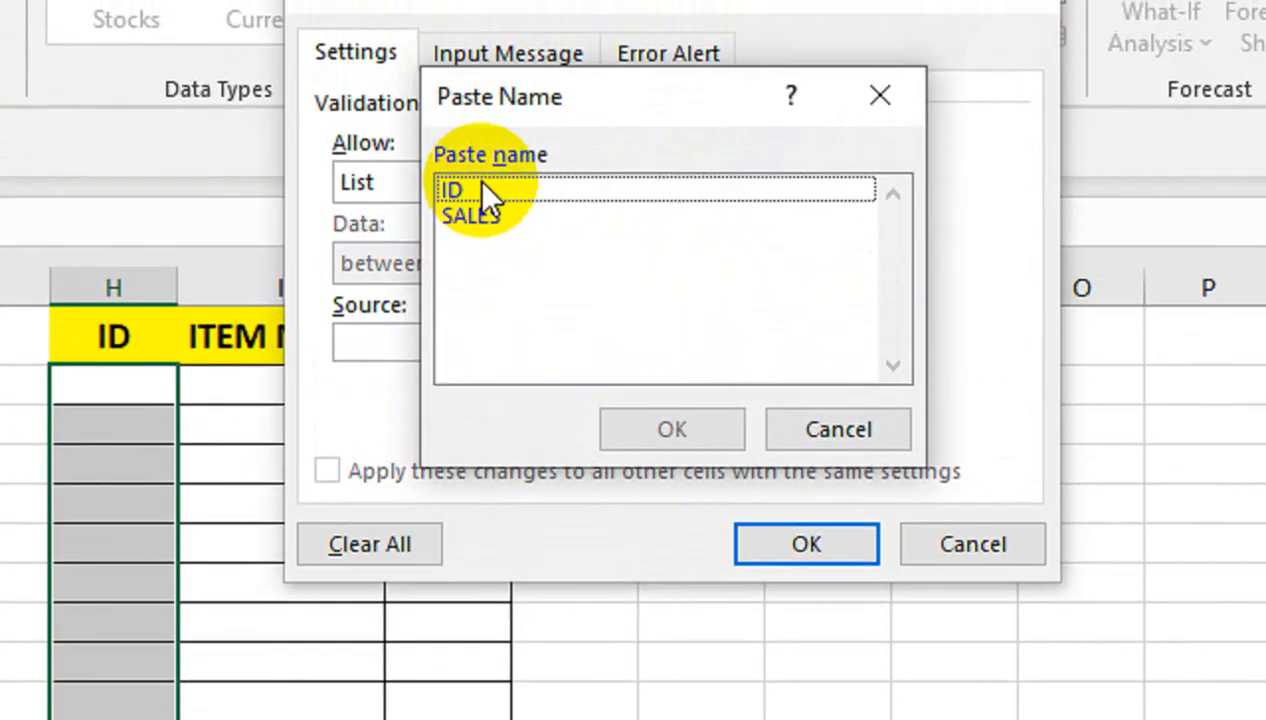
{"action": "left_click", "coordinate": [480, 190]}
{"action": "left_click", "coordinate": [640, 429]}
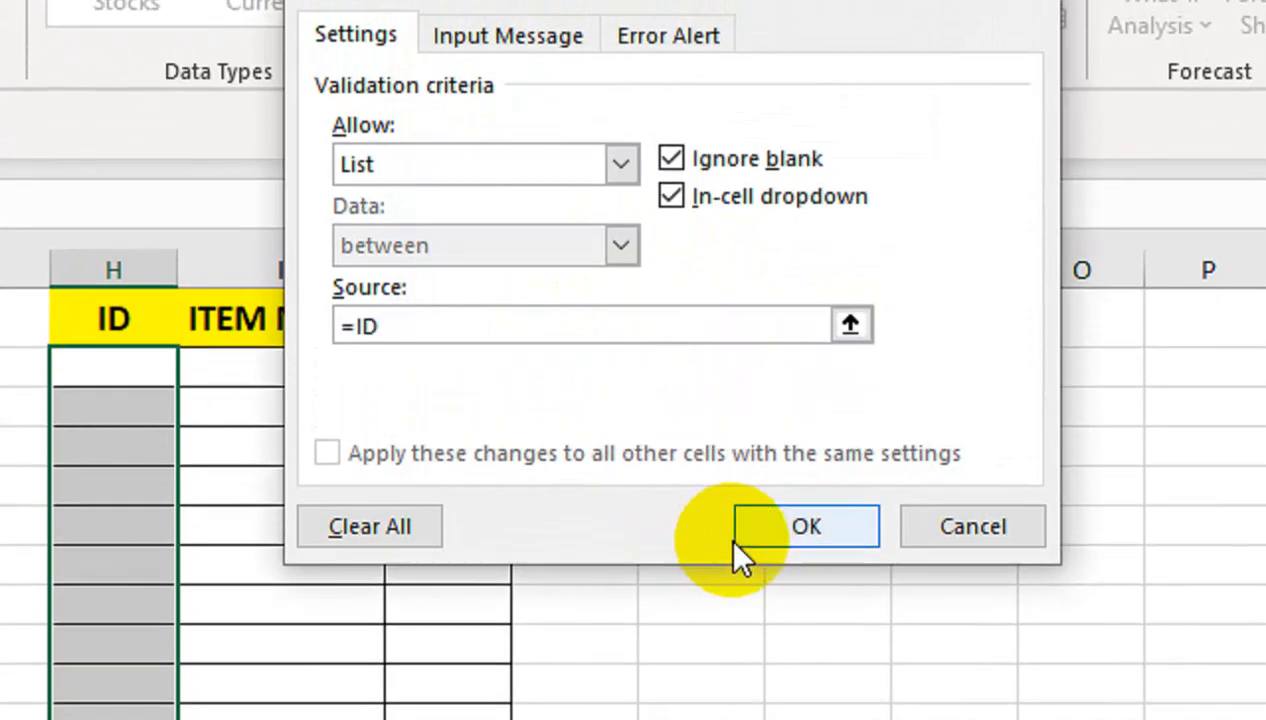
{"action": "left_click", "coordinate": [742, 556]}
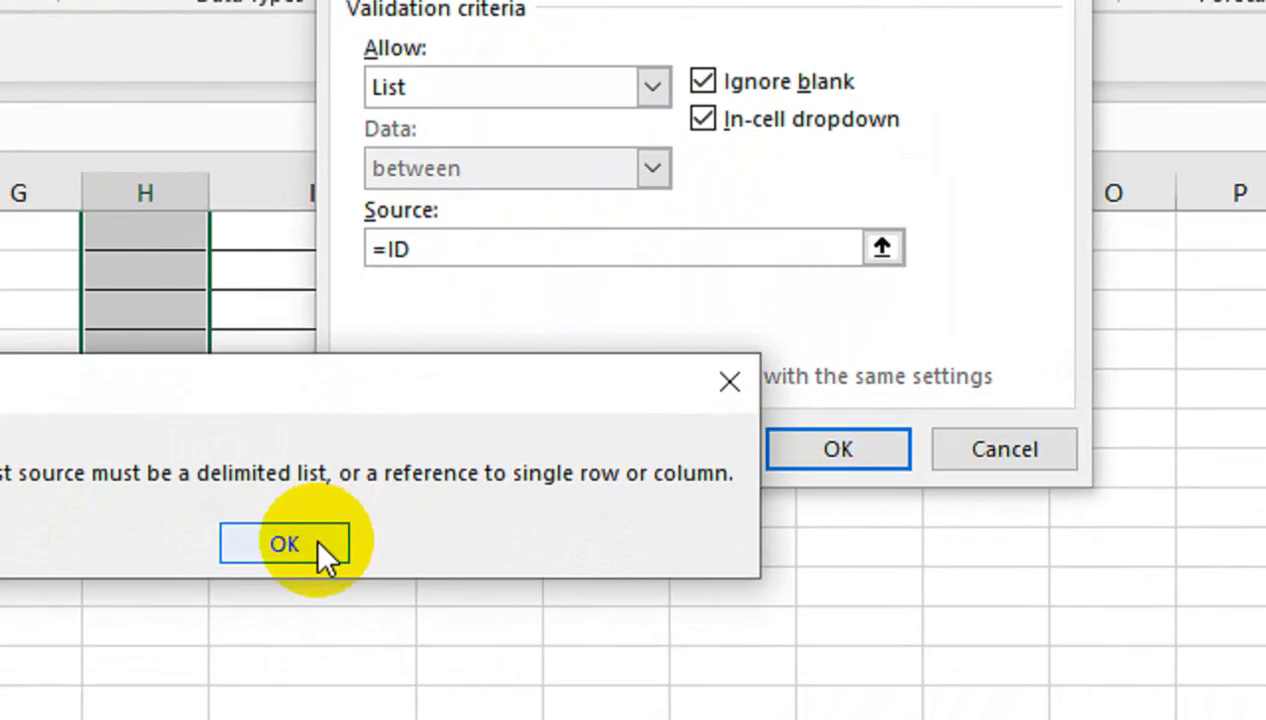
{"action": "left_click", "coordinate": [283, 618]}
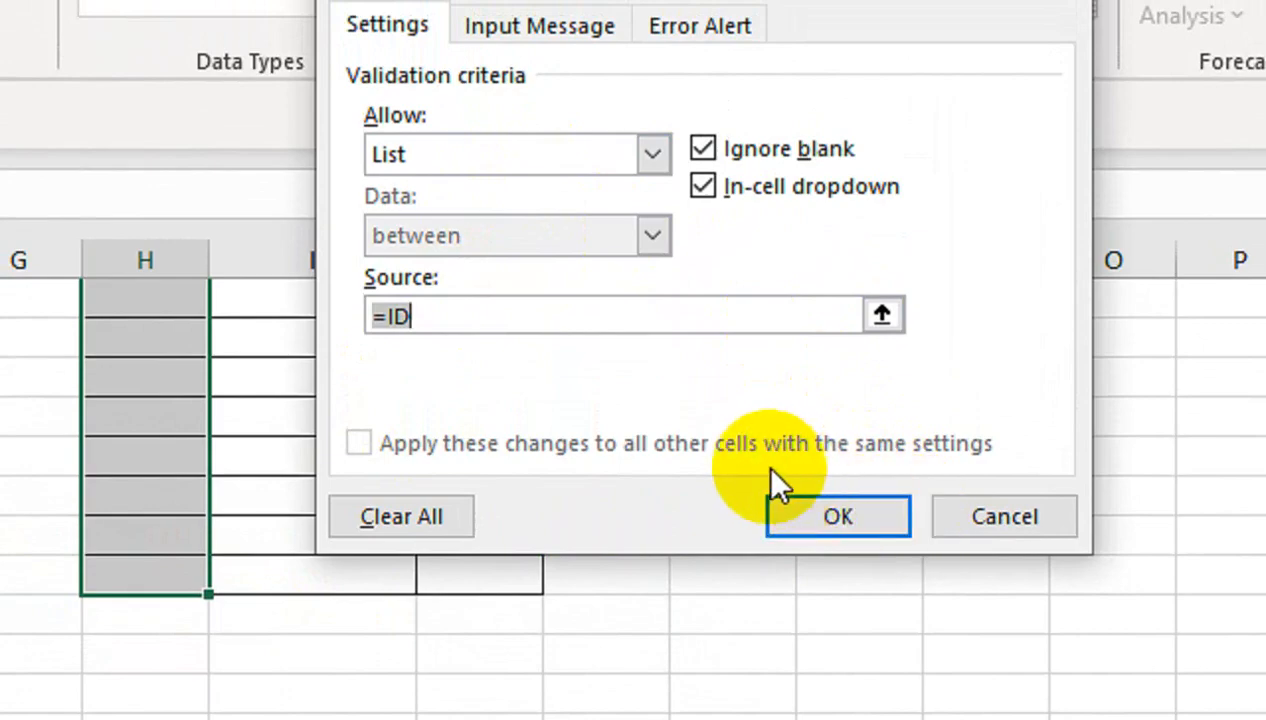
{"action": "left_click", "coordinate": [778, 503]}
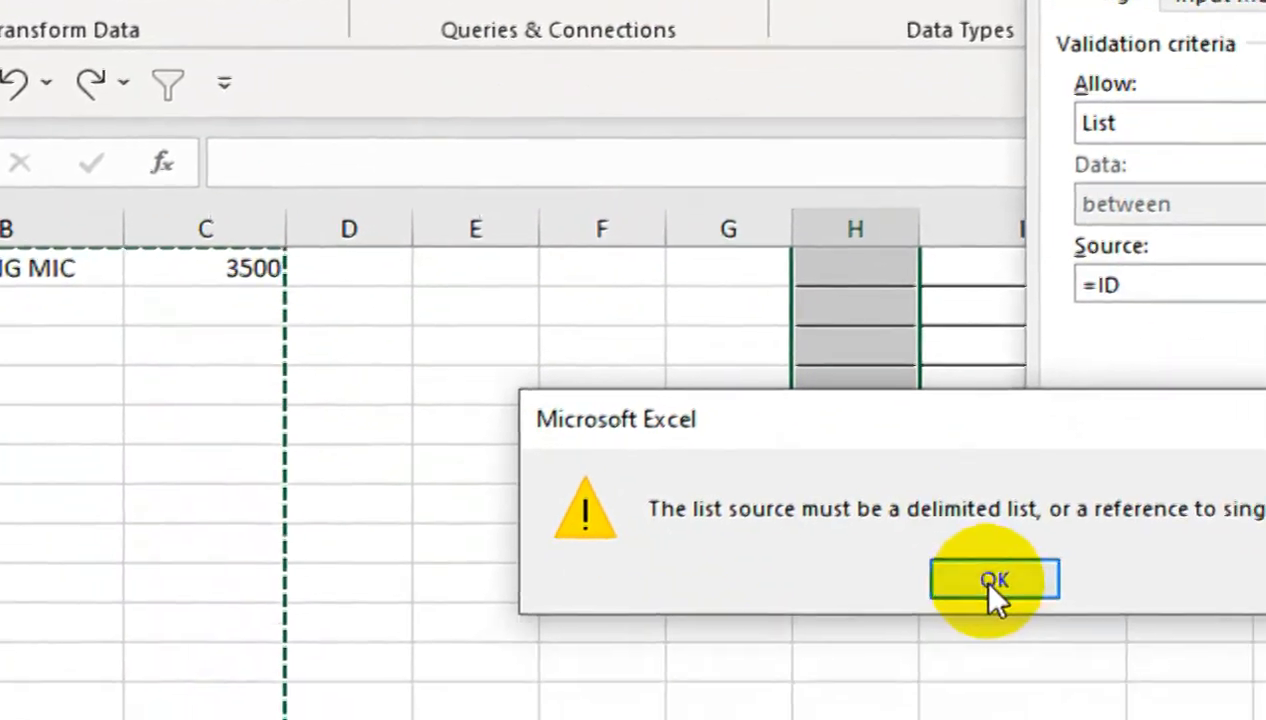
{"action": "left_click", "coordinate": [995, 596]}
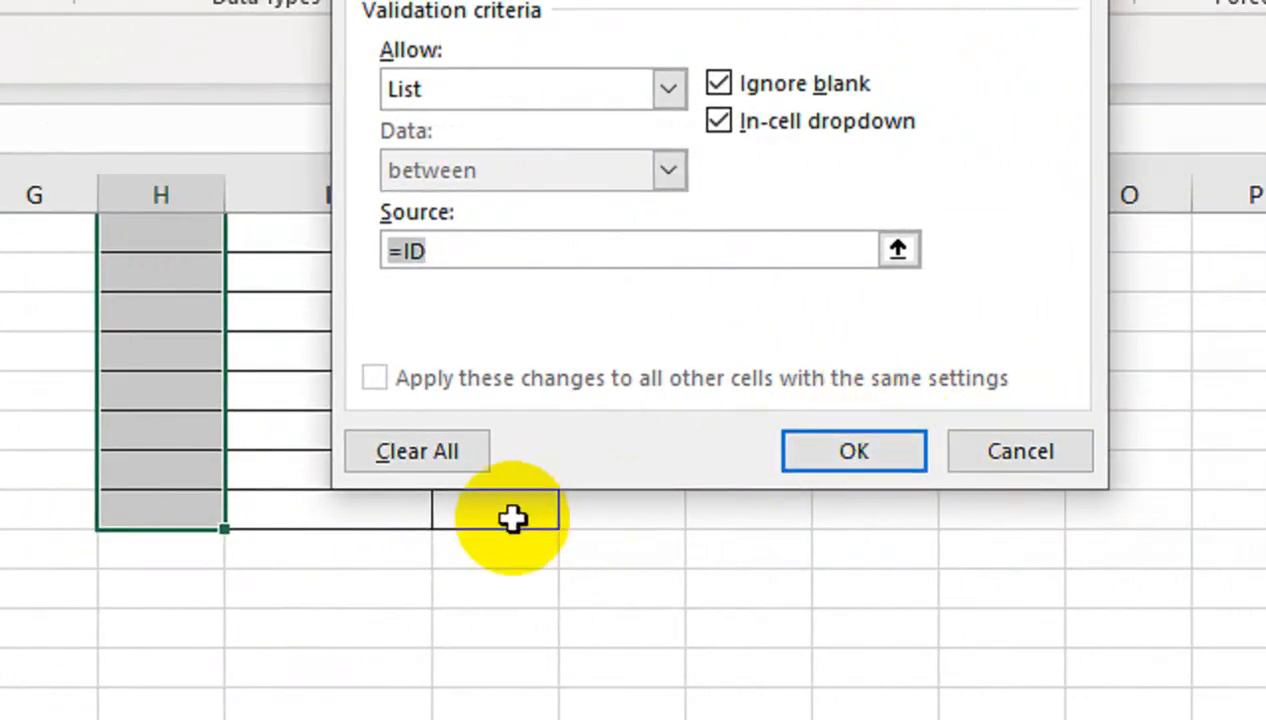
{"action": "left_click", "coordinate": [765, 456]}
{"action": "left_click", "coordinate": [1008, 455]}
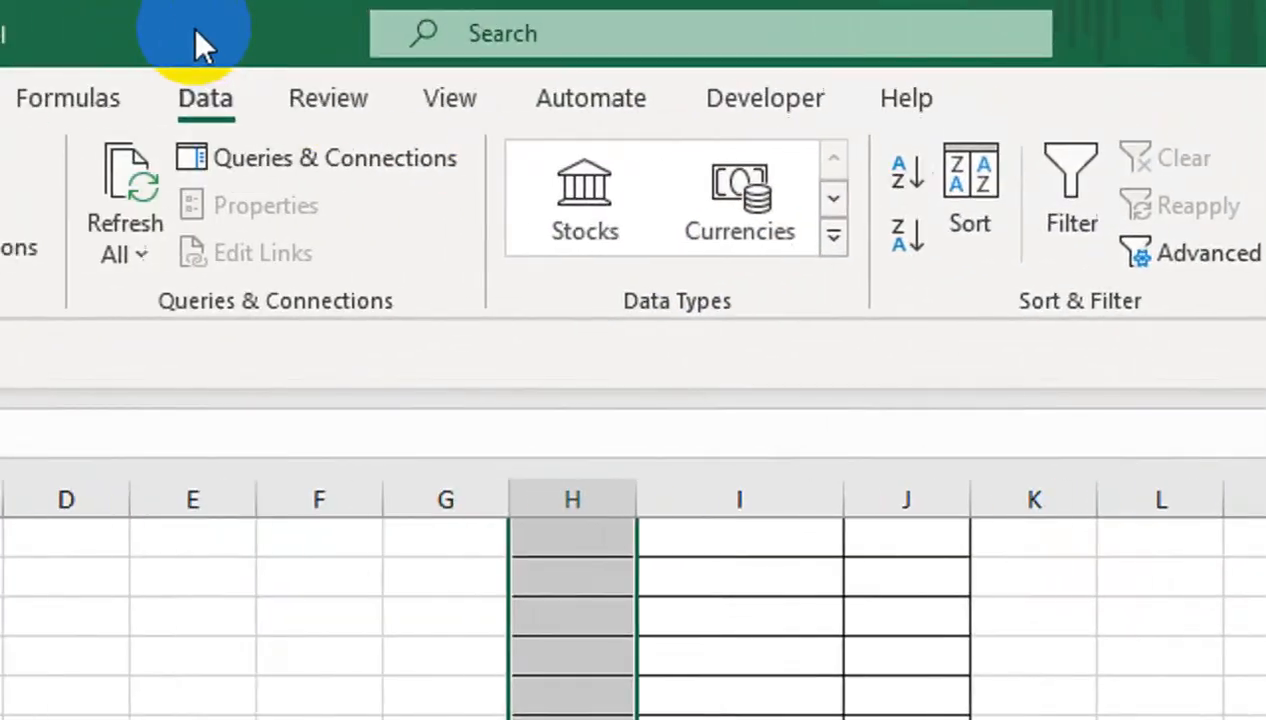
- Correct the start reference of the defined name ID so it reads =DATAB!$A$2:INDEX(DATAB!$A:$A,COUNTA(DATAB!$A:$A))
{"action": "left_click", "coordinate": [118, 95]}
{"action": "left_click", "coordinate": [566, 235]}
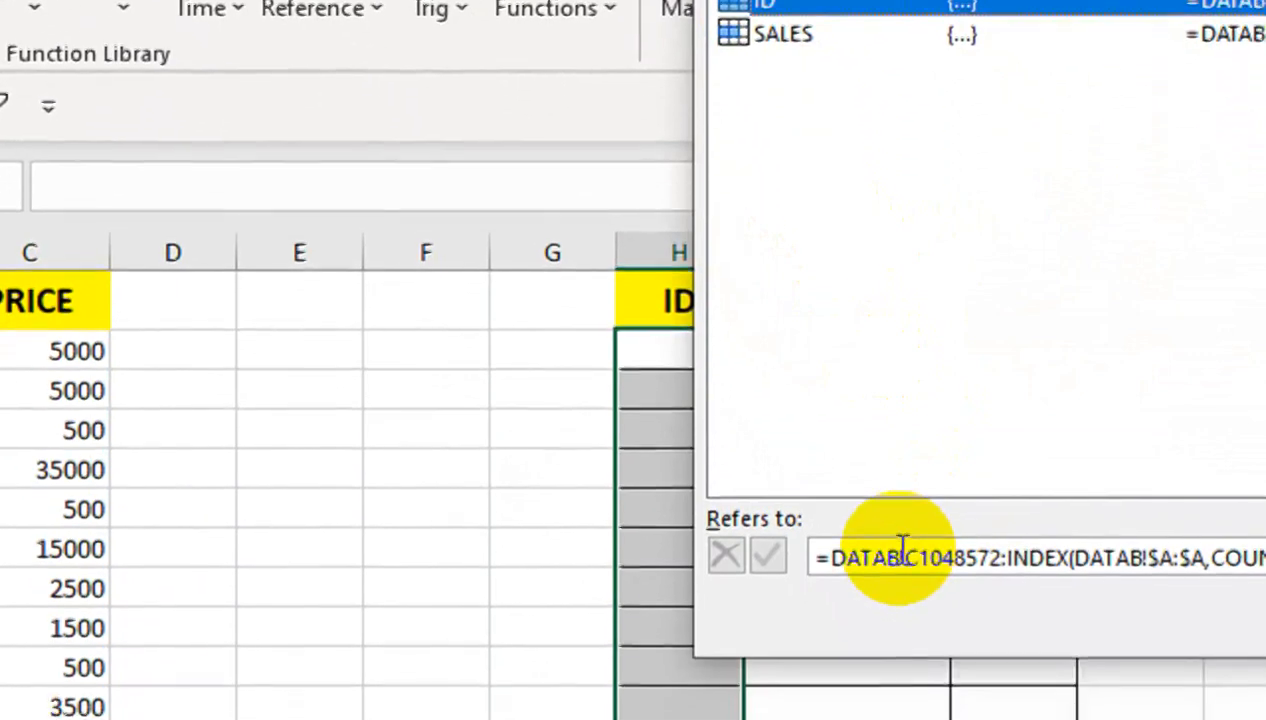
{"action": "double_click", "coordinate": [906, 560]}
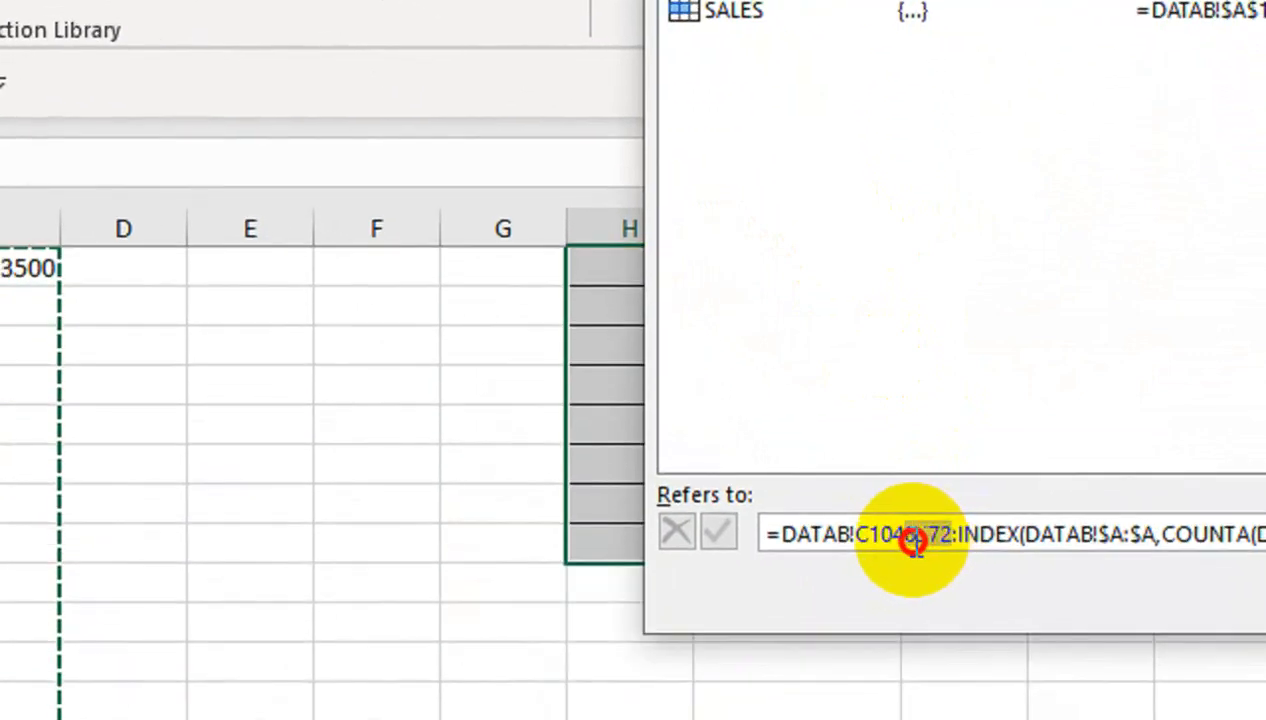
{"action": "left_click_drag", "start_coordinate": [855, 540], "coordinate": [786, 523]}
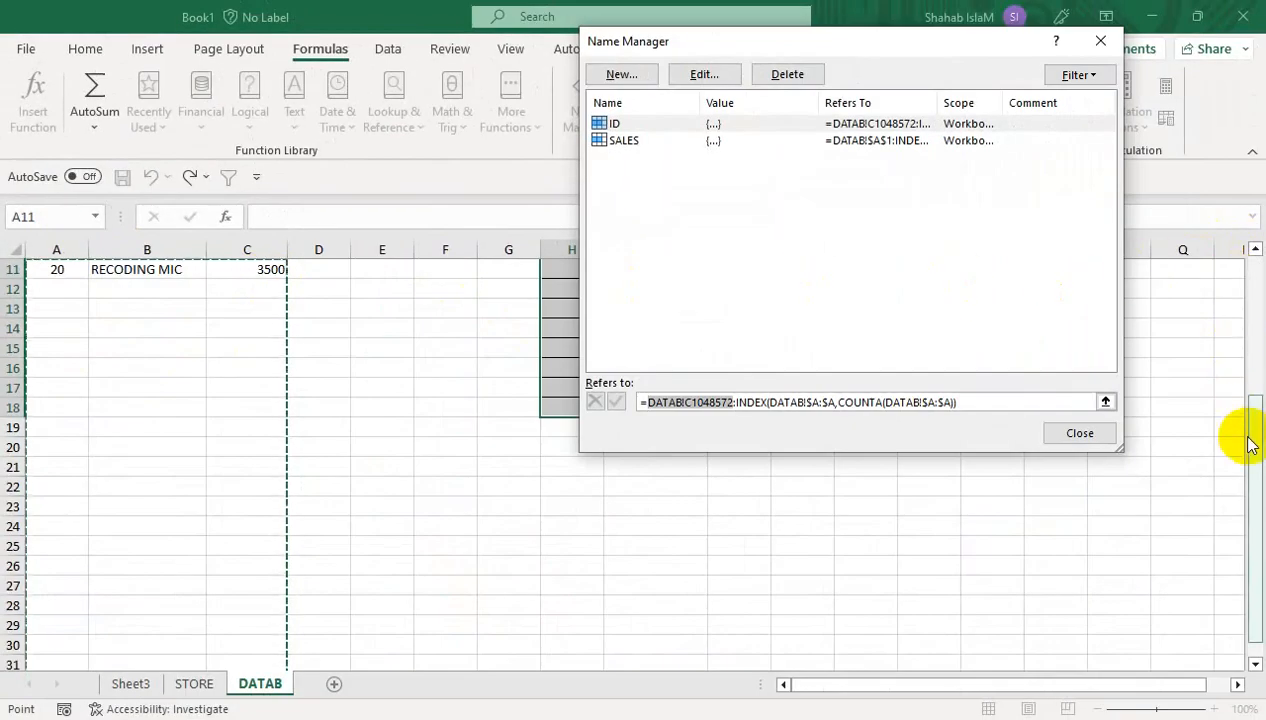
{"action": "left_click_drag", "start_coordinate": [1250, 445], "coordinate": [1252, 260]}
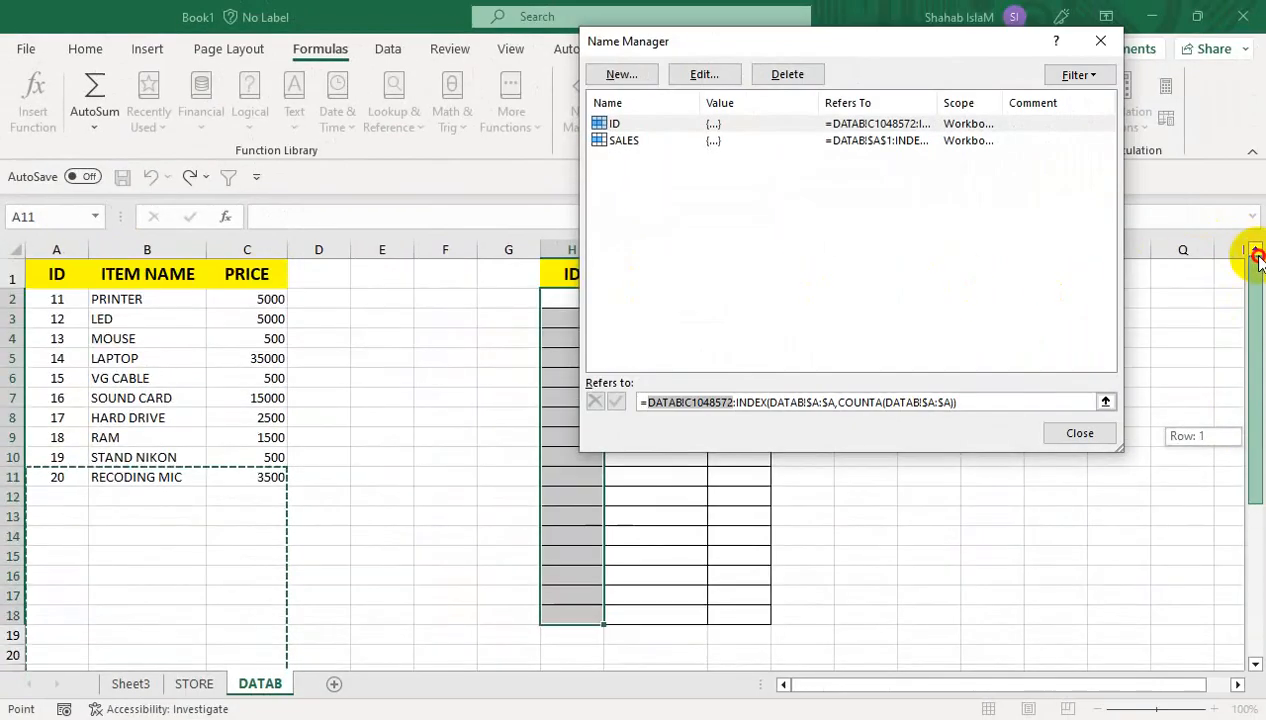
{"action": "left_click", "coordinate": [84, 301]}
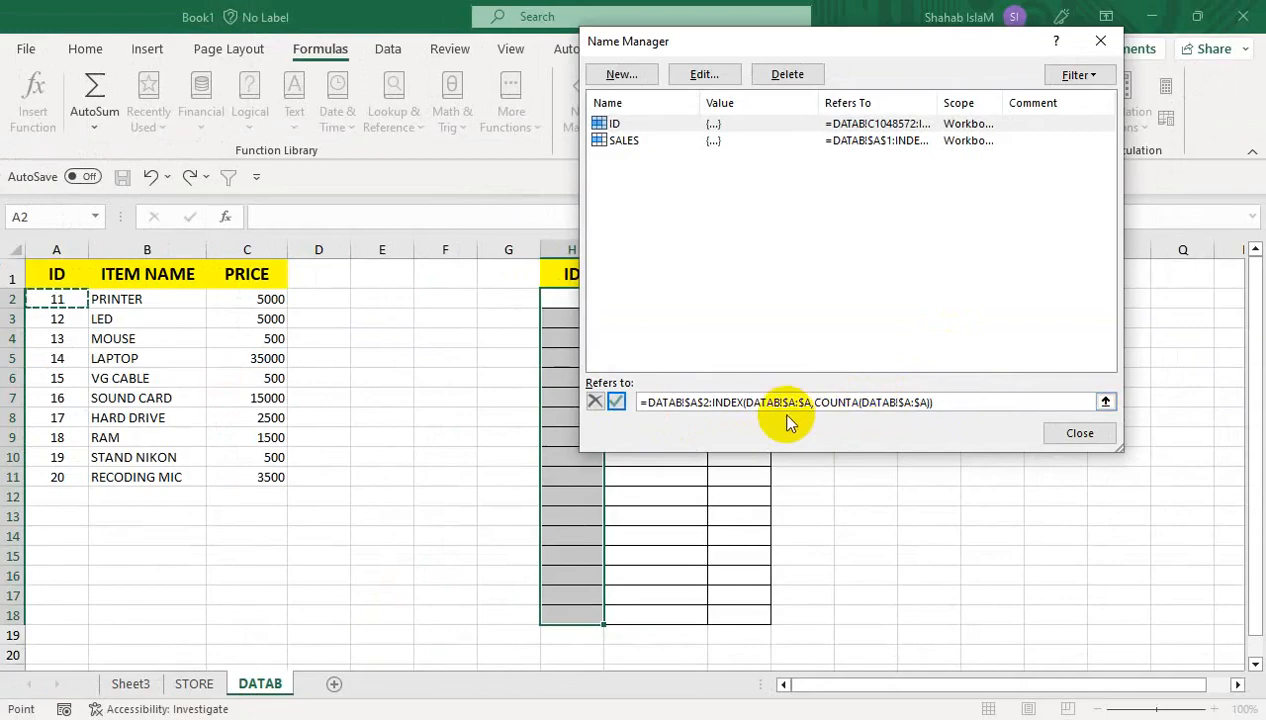
{"action": "left_click", "coordinate": [617, 402]}
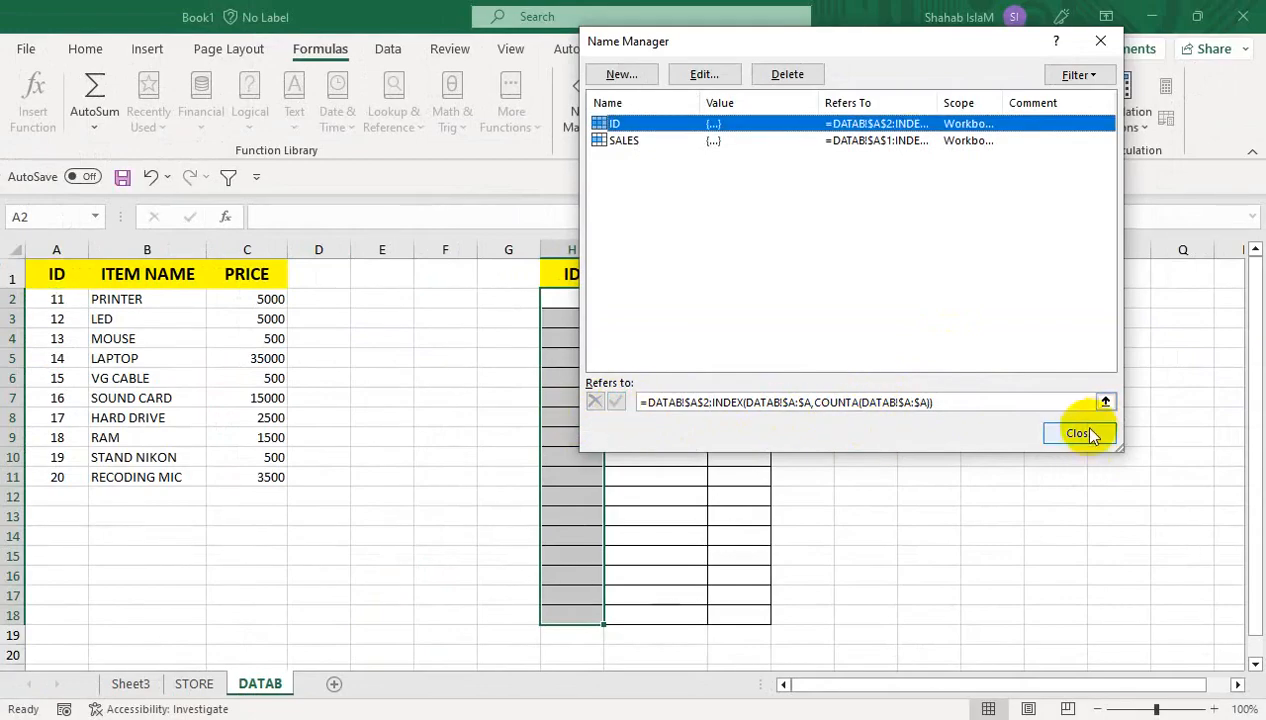
{"action": "left_click", "coordinate": [1085, 433]}
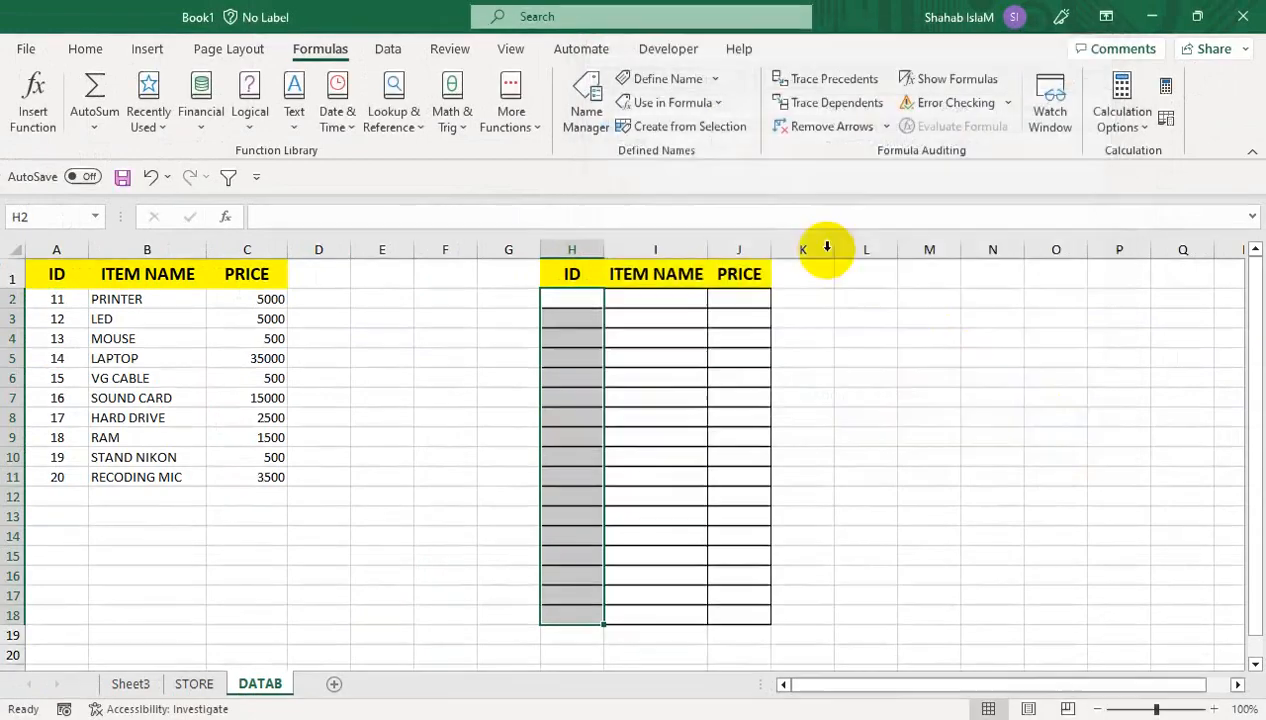
- Apply a List data validation with the source =ID to H2:H18 and look through the dropdown in H2
{"action": "left_click", "coordinate": [389, 50]}
{"action": "left_click", "coordinate": [1019, 124]}
{"action": "left_click", "coordinate": [1040, 148]}
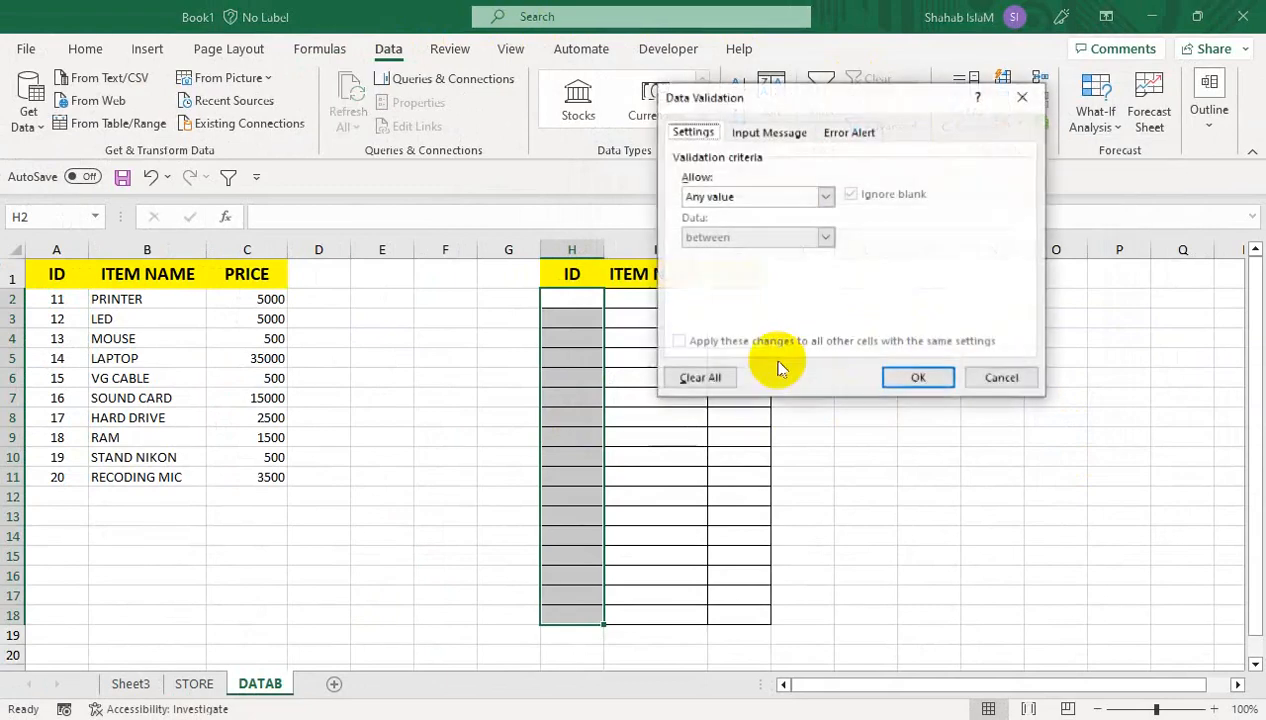
{"action": "left_click", "coordinate": [735, 197]}
{"action": "left_click", "coordinate": [731, 253]}
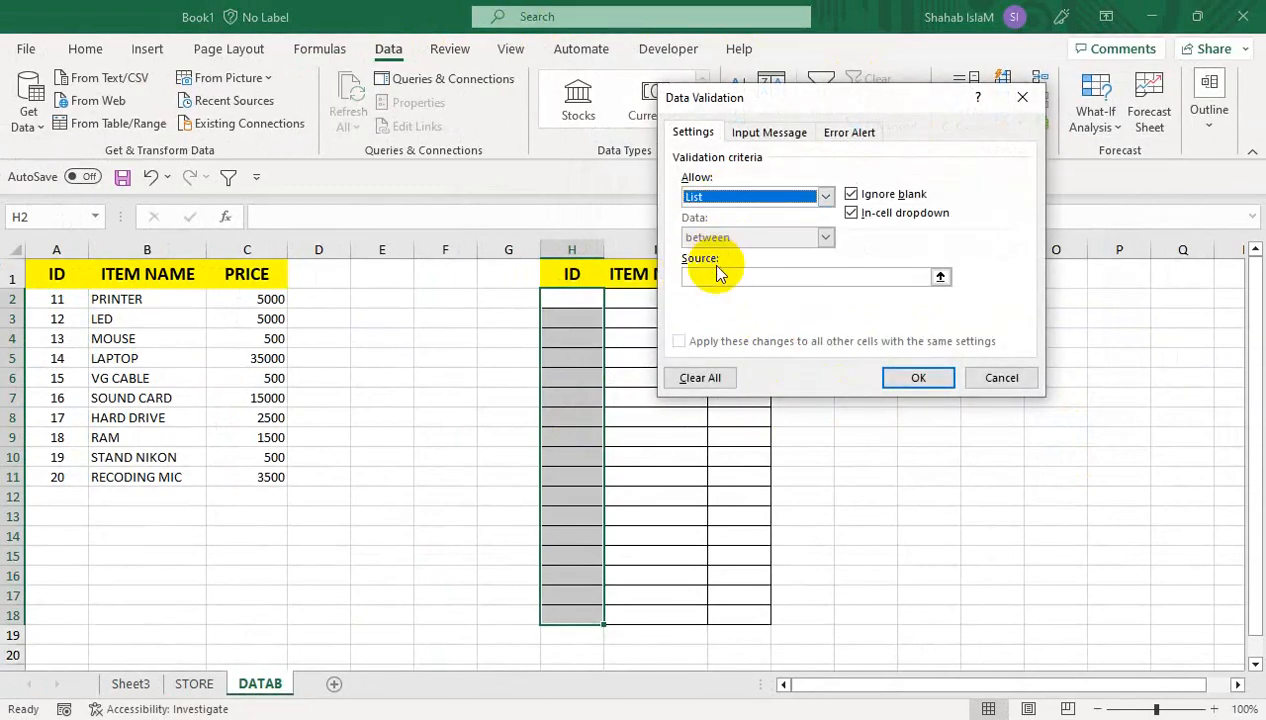
{"action": "left_click", "coordinate": [716, 274]}
{"action": "key", "text": "F3"}
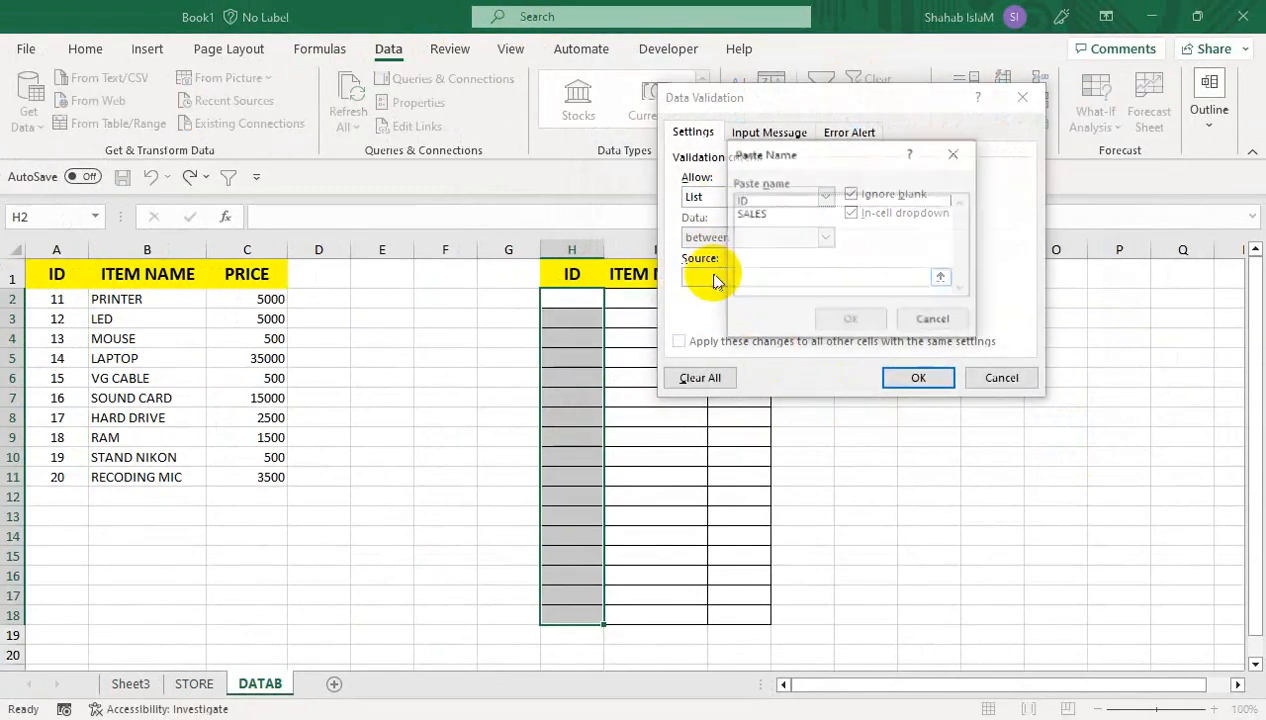
{"action": "left_click", "coordinate": [745, 202]}
{"action": "left_click", "coordinate": [869, 323]}
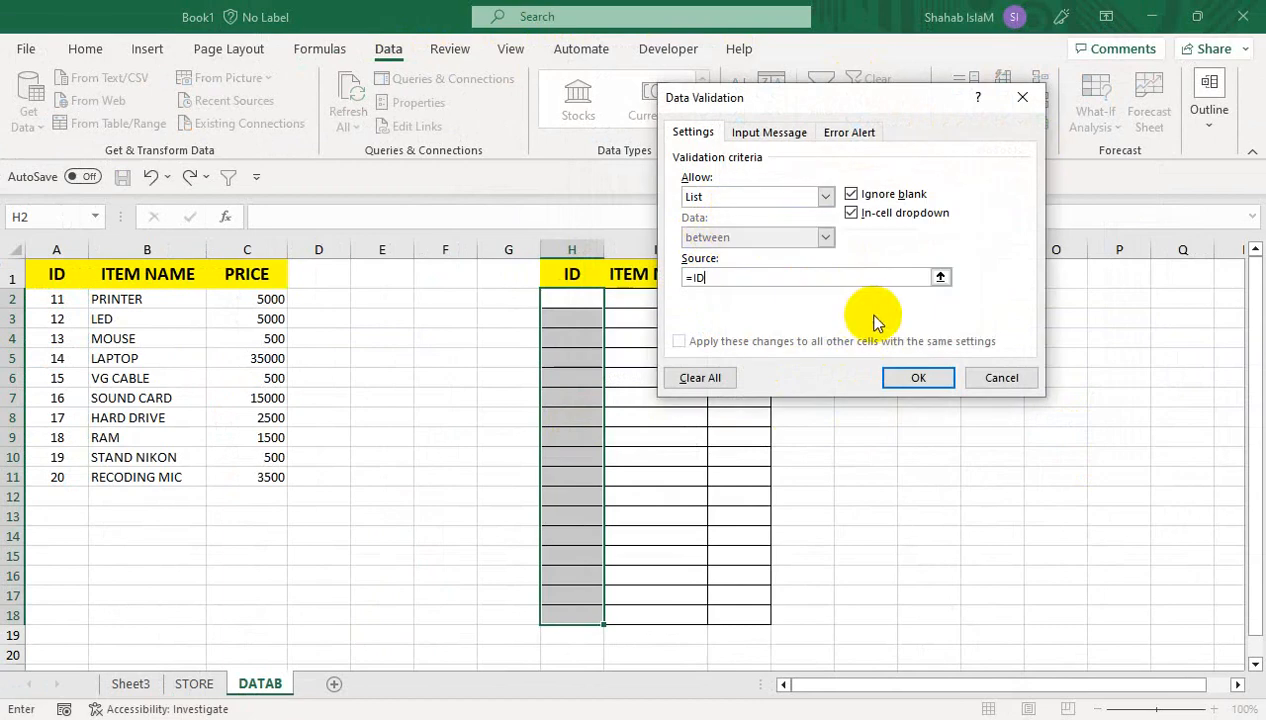
{"action": "left_click", "coordinate": [905, 380]}
{"action": "left_click", "coordinate": [612, 299]}
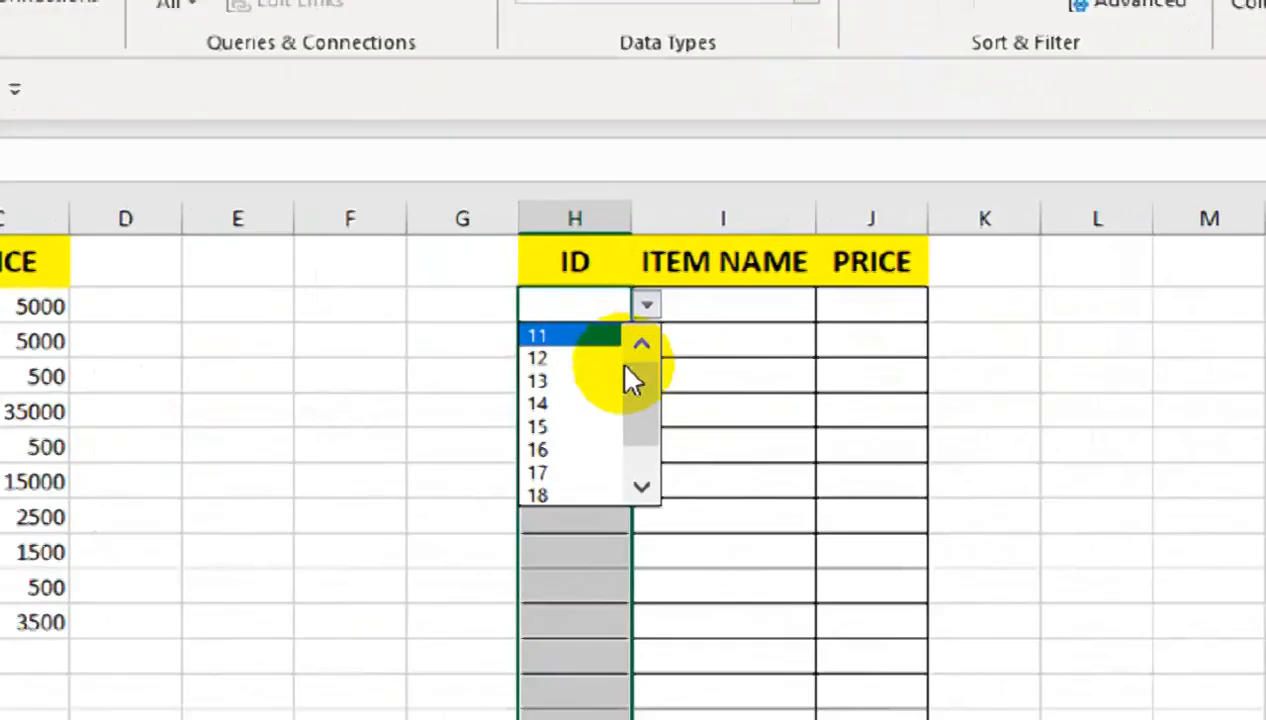
{"action": "left_click_drag", "start_coordinate": [604, 354], "coordinate": [603, 402]}
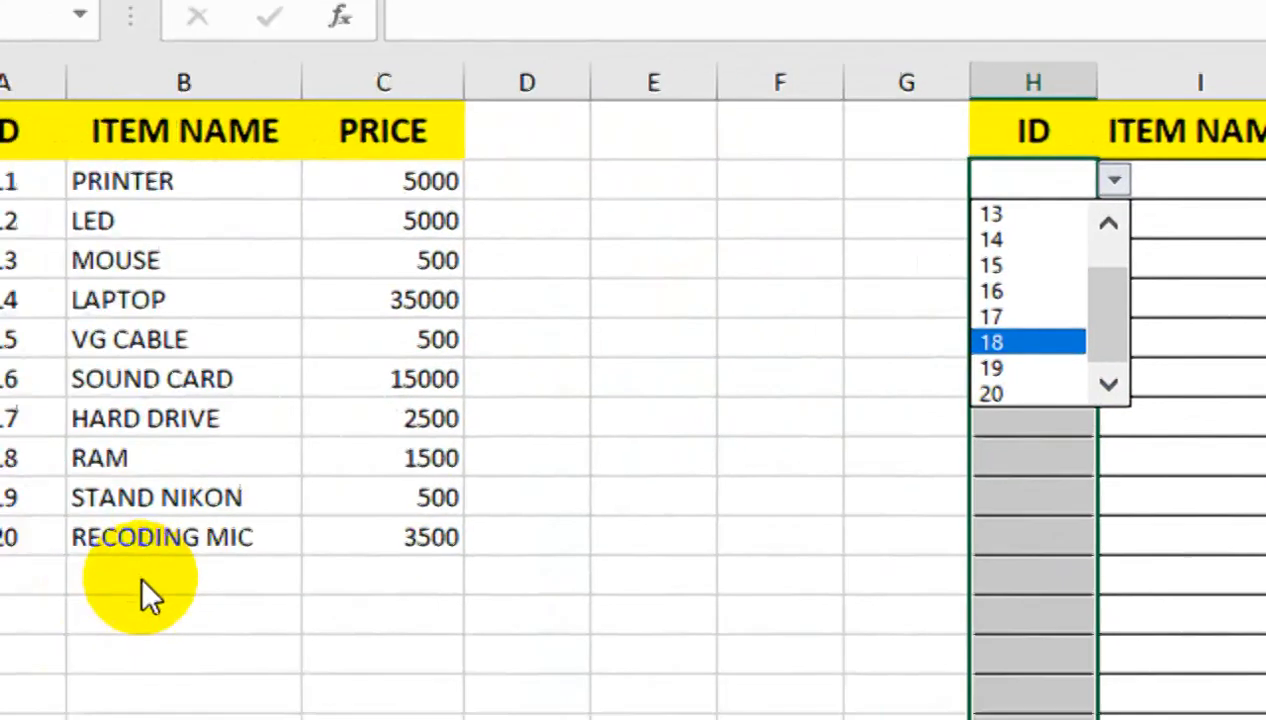
- Extend the ID series from A11 down to A18 so it runs through 27
{"action": "left_click", "coordinate": [89, 540]}
{"action": "left_click", "coordinate": [131, 506]}
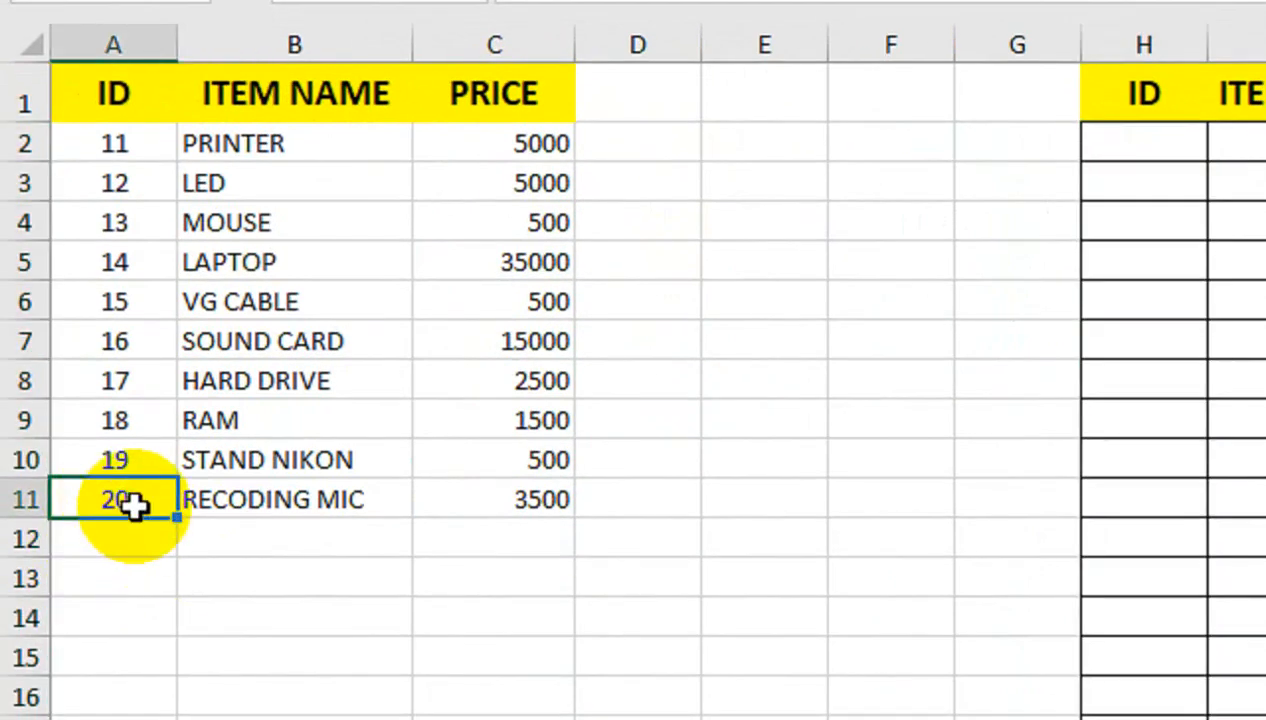
{"action": "left_click_drag", "start_coordinate": [176, 518], "coordinate": [245, 719]}
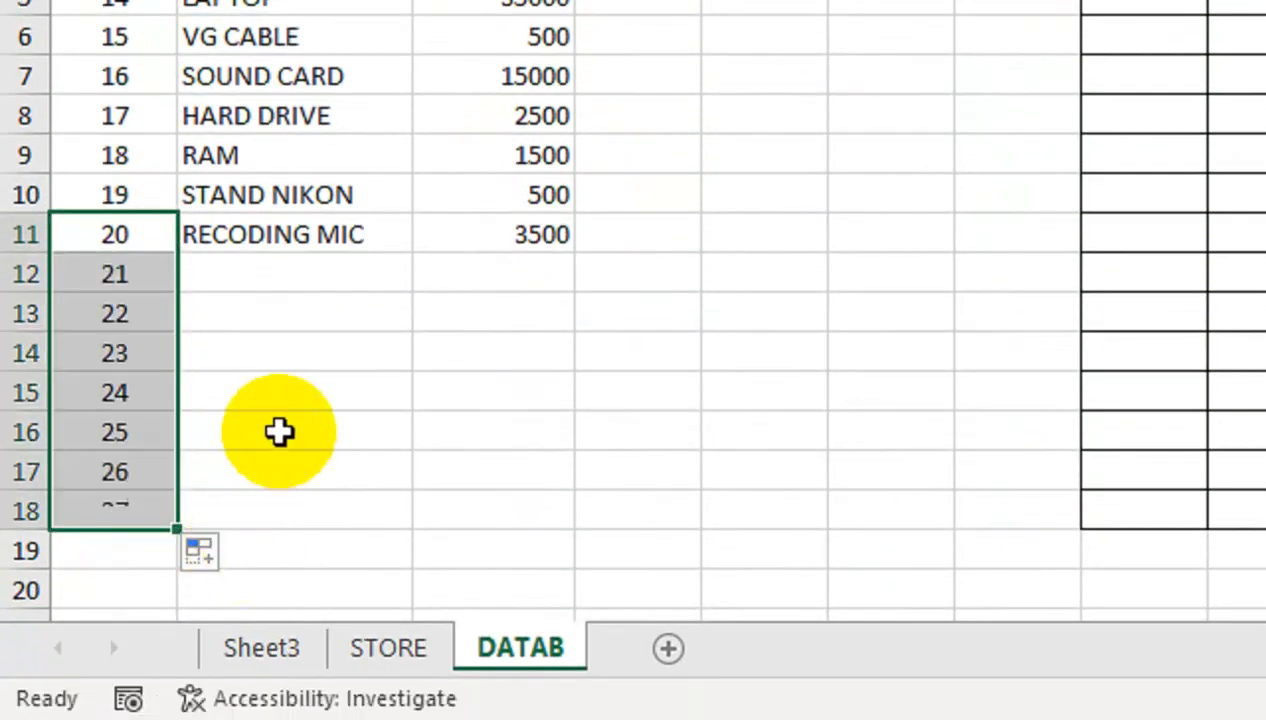
- Look through the ID dropdown in H2 for the added IDs up to 27
{"action": "left_click", "coordinate": [955, 175]}
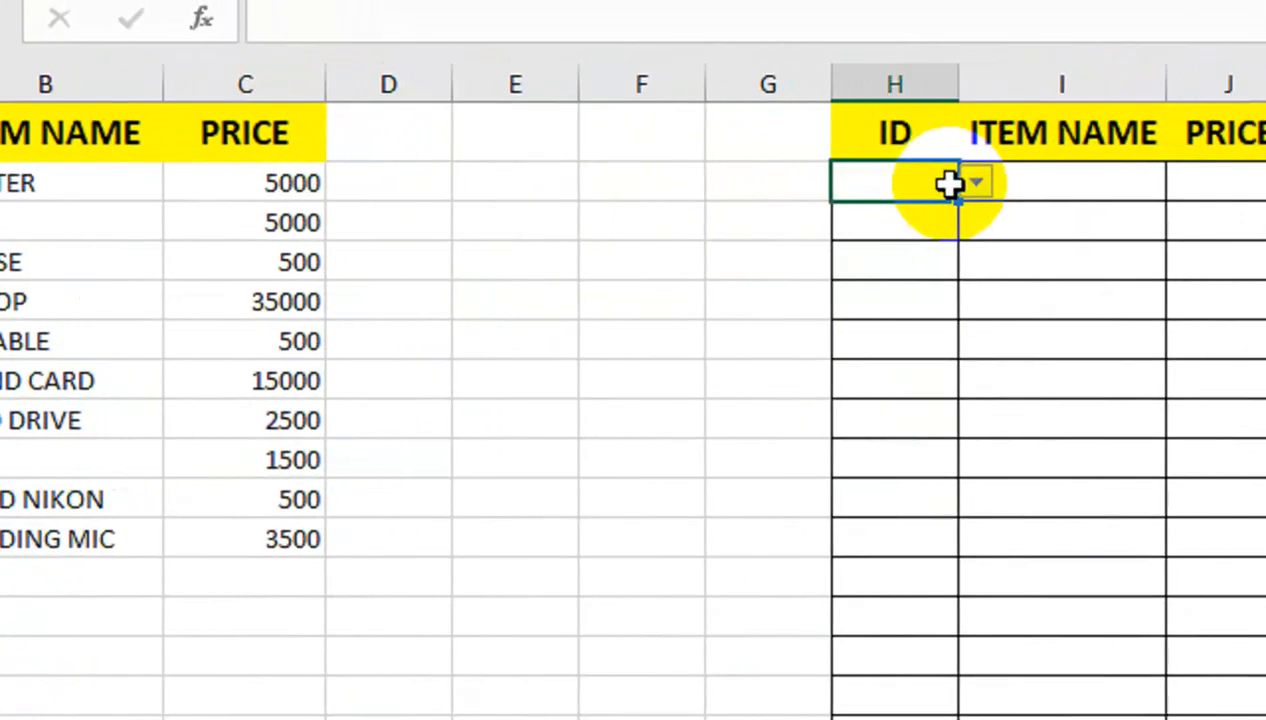
{"action": "left_click", "coordinate": [948, 182]}
{"action": "left_click_drag", "start_coordinate": [945, 285], "coordinate": [951, 366]}
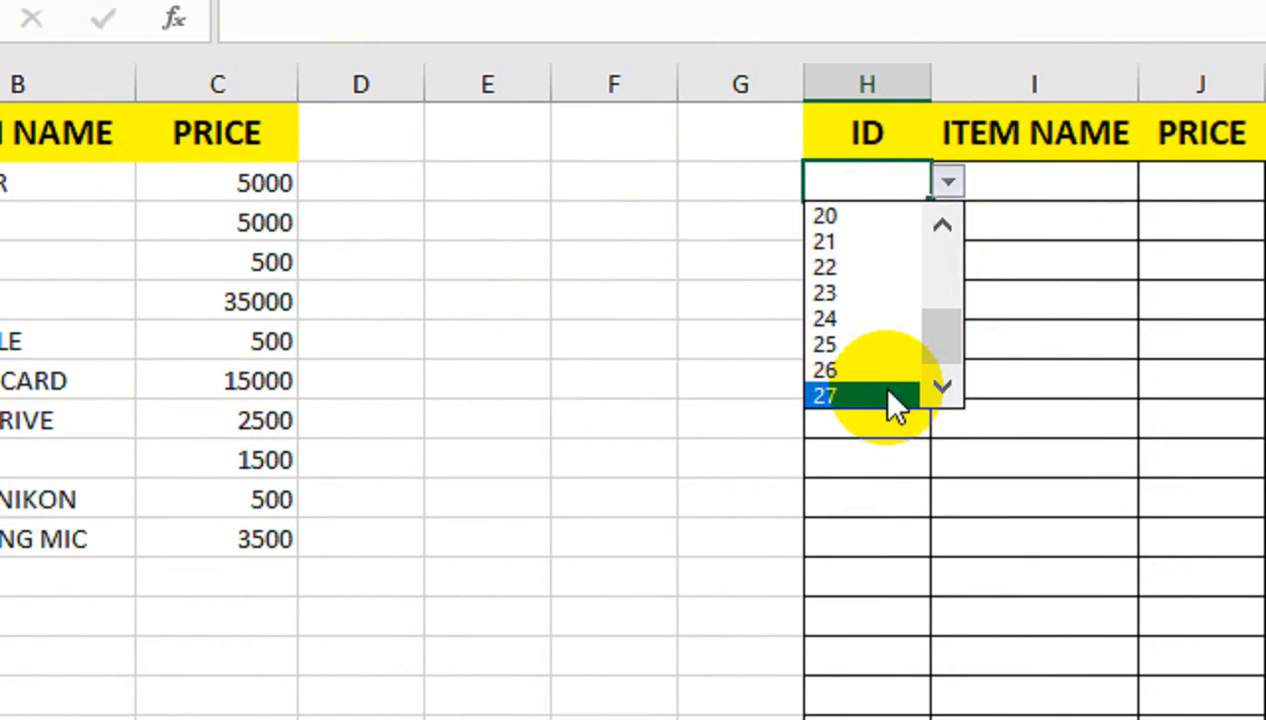
{"action": "left_click", "coordinate": [1095, 185]}
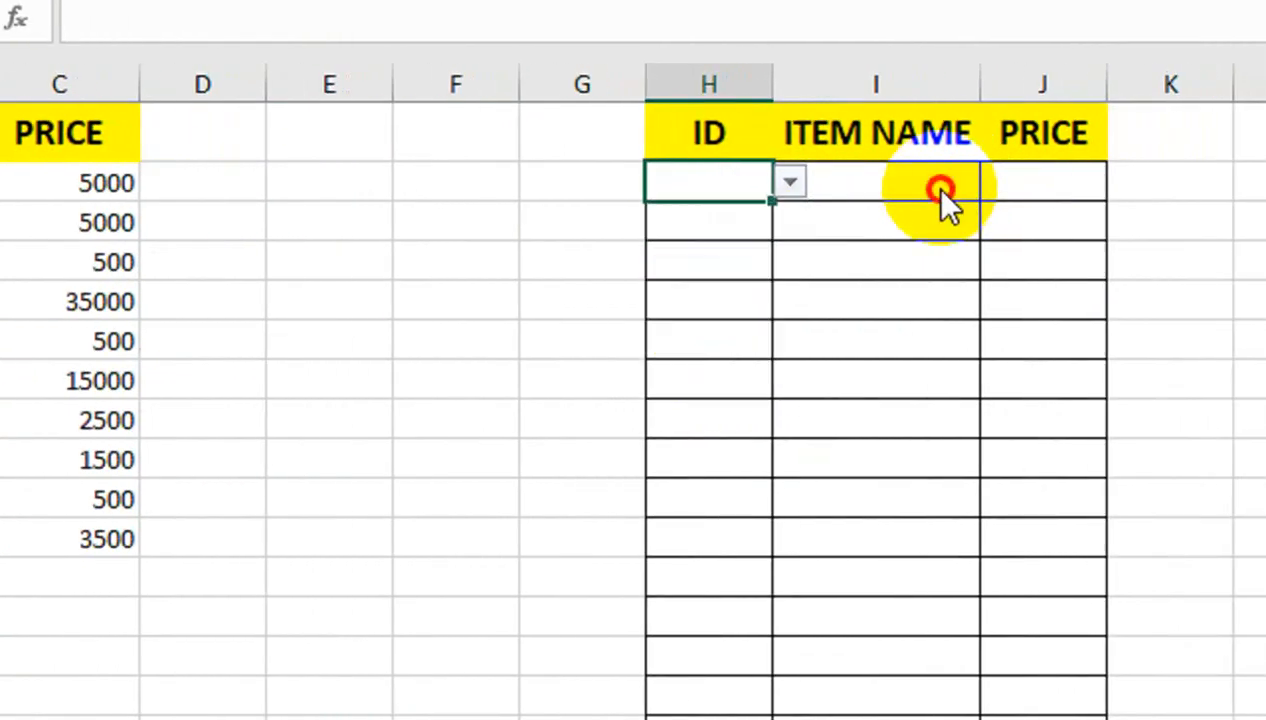
{"action": "left_click", "coordinate": [790, 182]}
{"action": "left_click", "coordinate": [850, 176]}
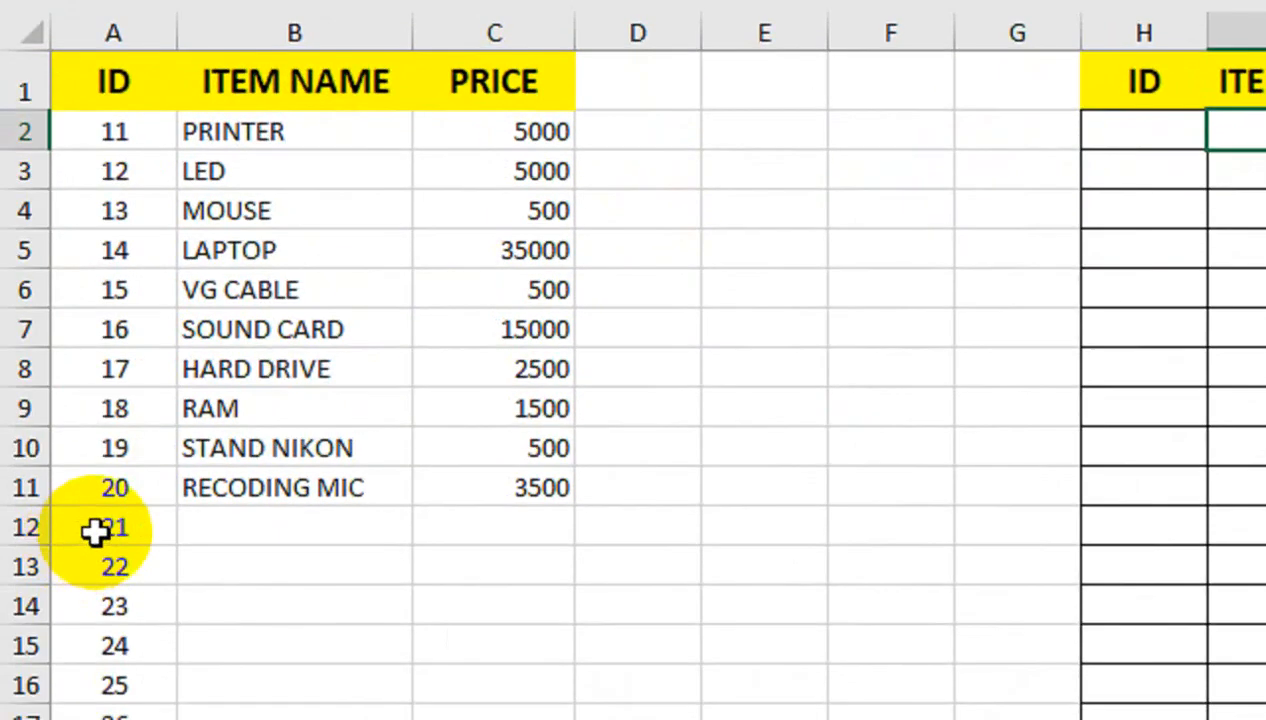
- Clear the IDs in A12:A18 and delete sheet rows 10 to 12
{"action": "left_click_drag", "start_coordinate": [93, 531], "coordinate": [99, 575]}
{"action": "key", "text": "Delete"}
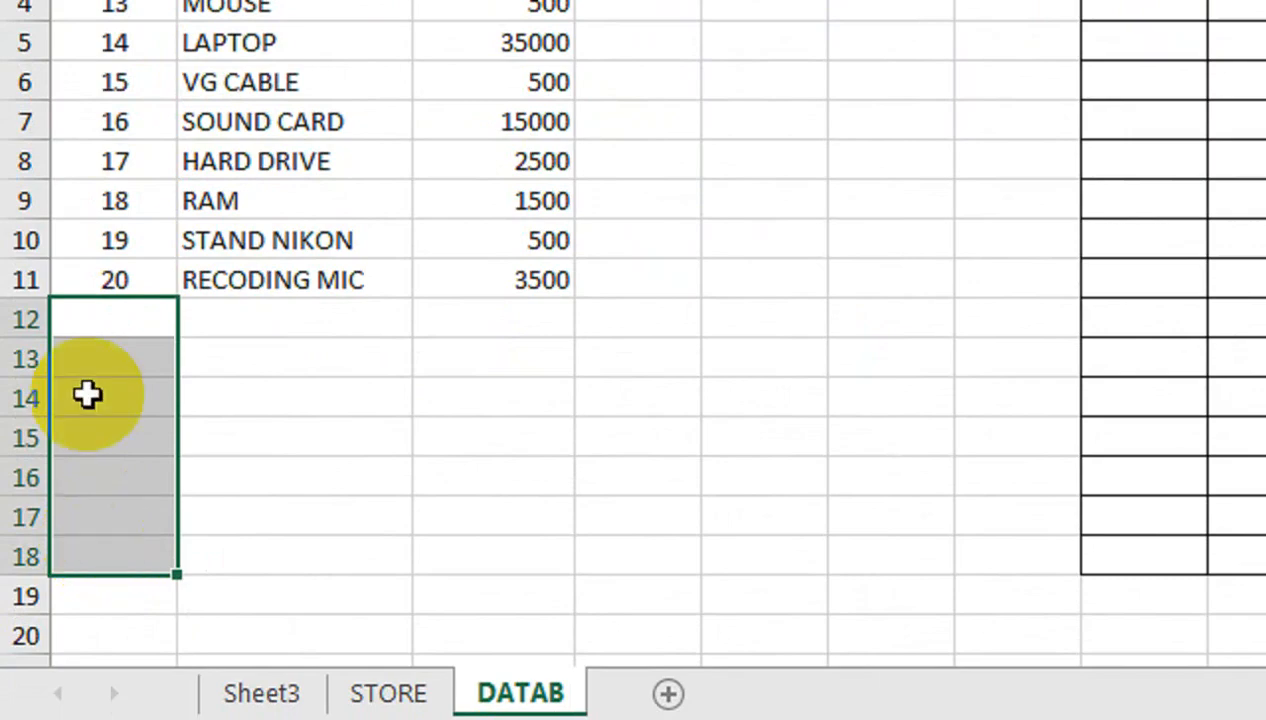
{"action": "left_click_drag", "start_coordinate": [22, 240], "coordinate": [35, 318]}
{"action": "key", "text": "Delete"}
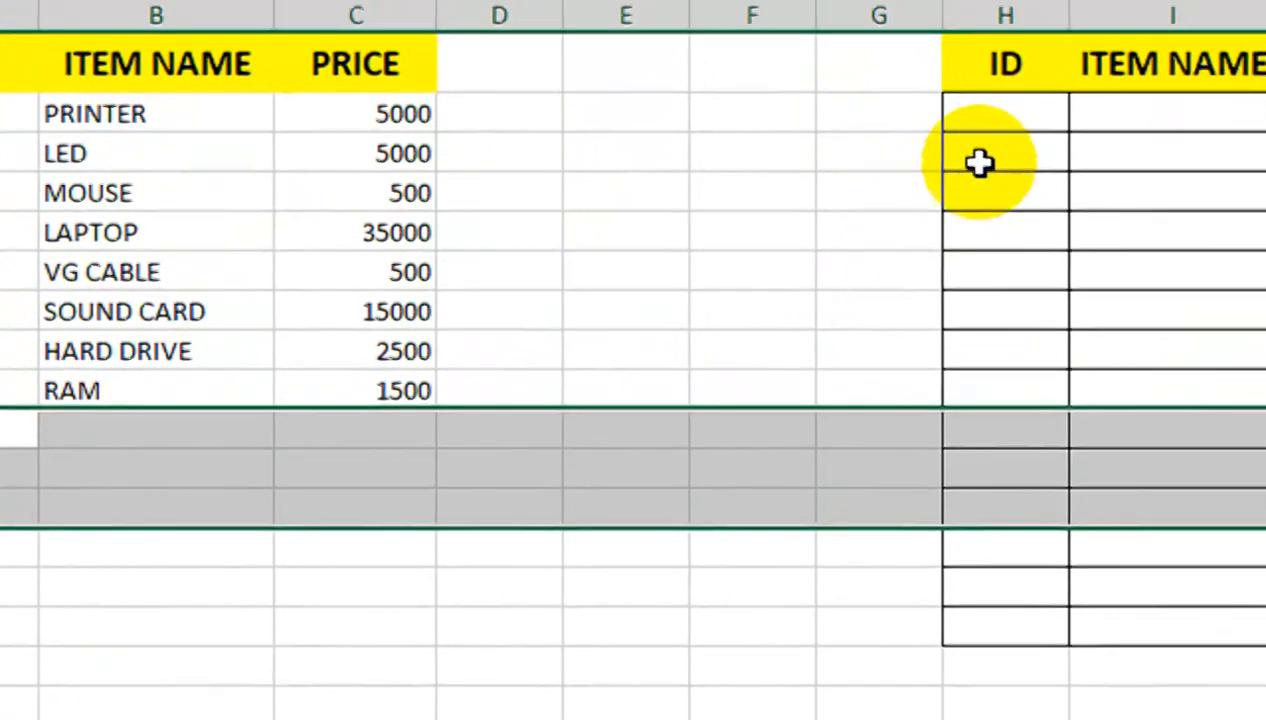
- Check the ID dropdown in H2 against the shortened ID list and close it
{"action": "left_click", "coordinate": [949, 187]}
{"action": "left_click", "coordinate": [1015, 198]}
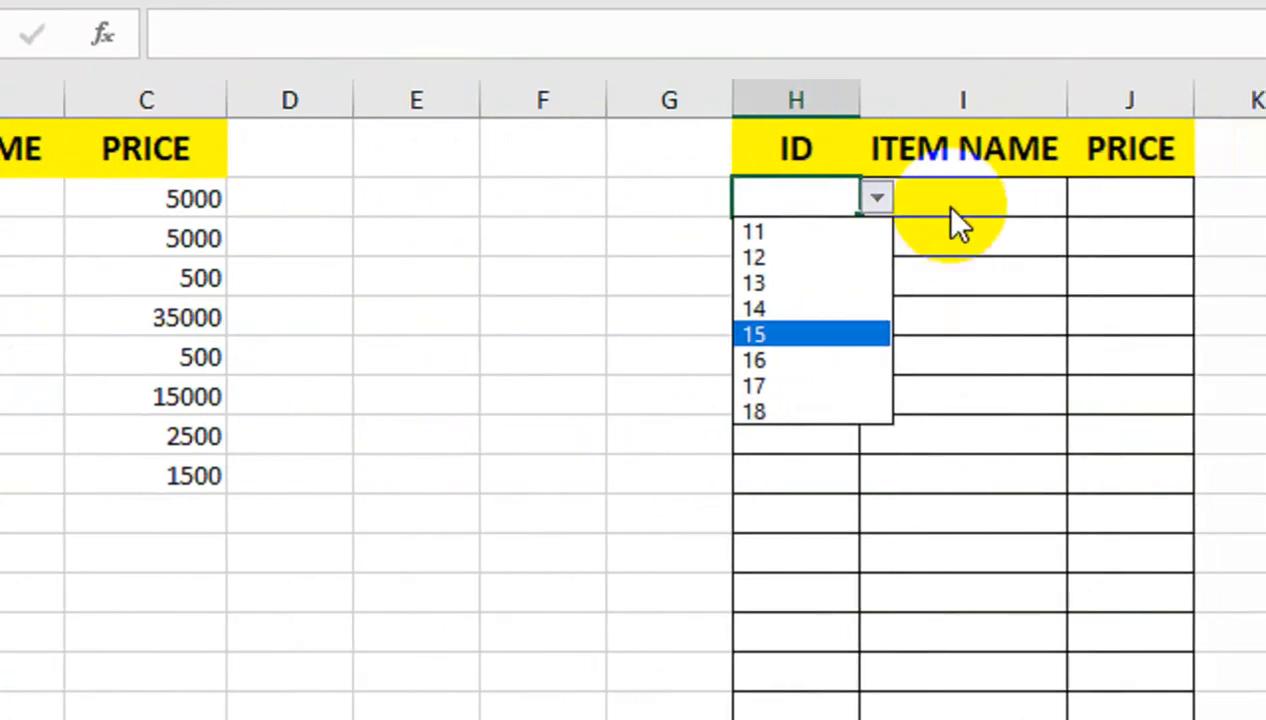
{"action": "left_click", "coordinate": [949, 205]}
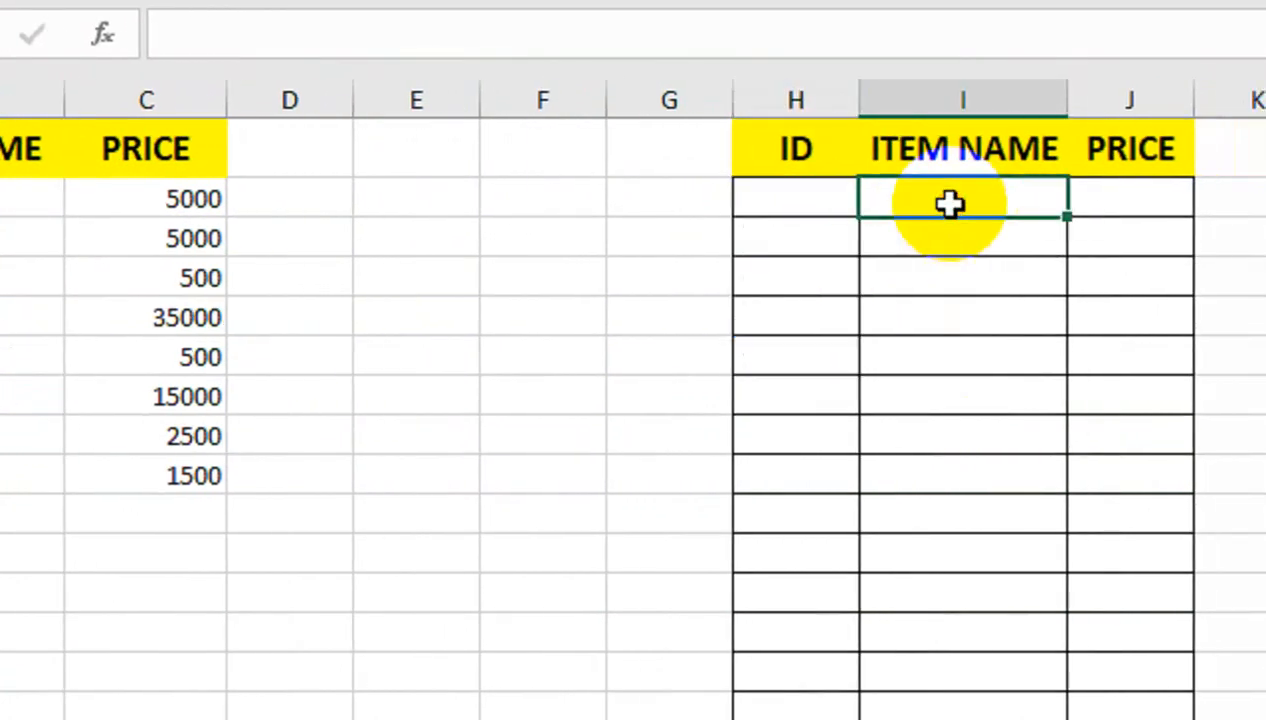
- Enter the formula =VLOOKUP(H2,SALES,2,FALSE) in I2 to look up the item name
{"action": "type", "text": "=VLOOKUP("}
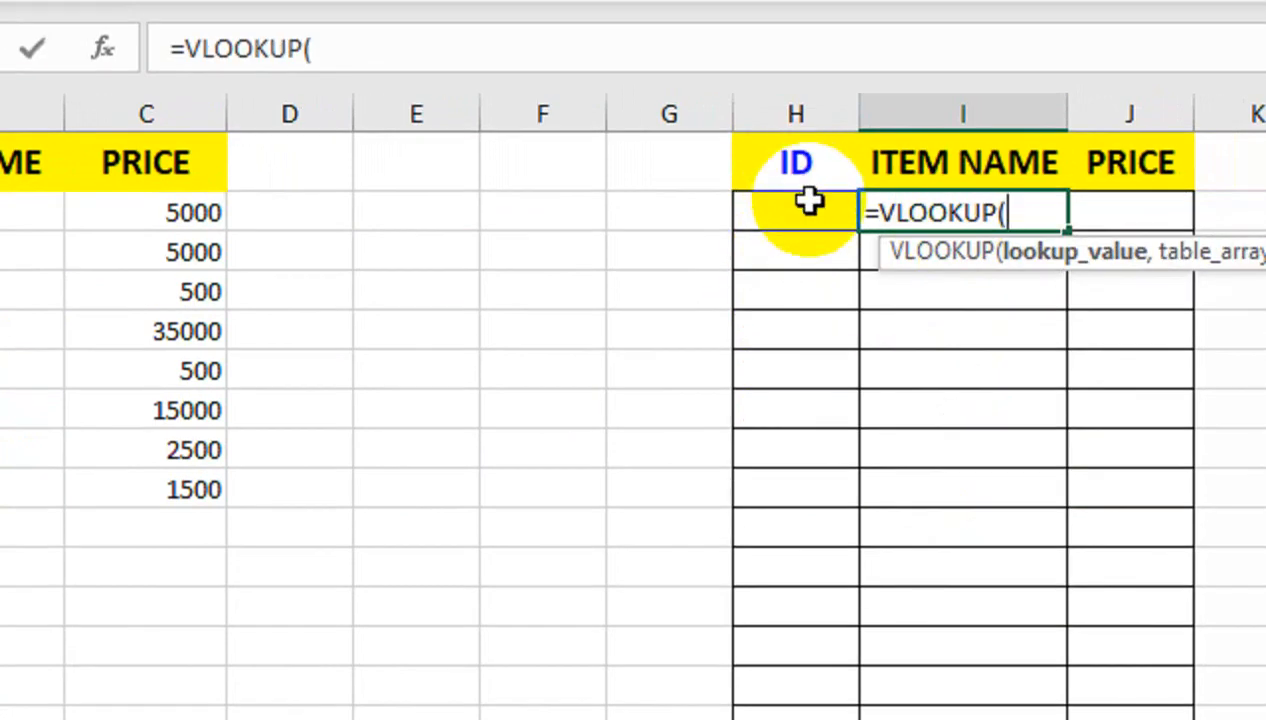
{"action": "left_click", "coordinate": [809, 202]}
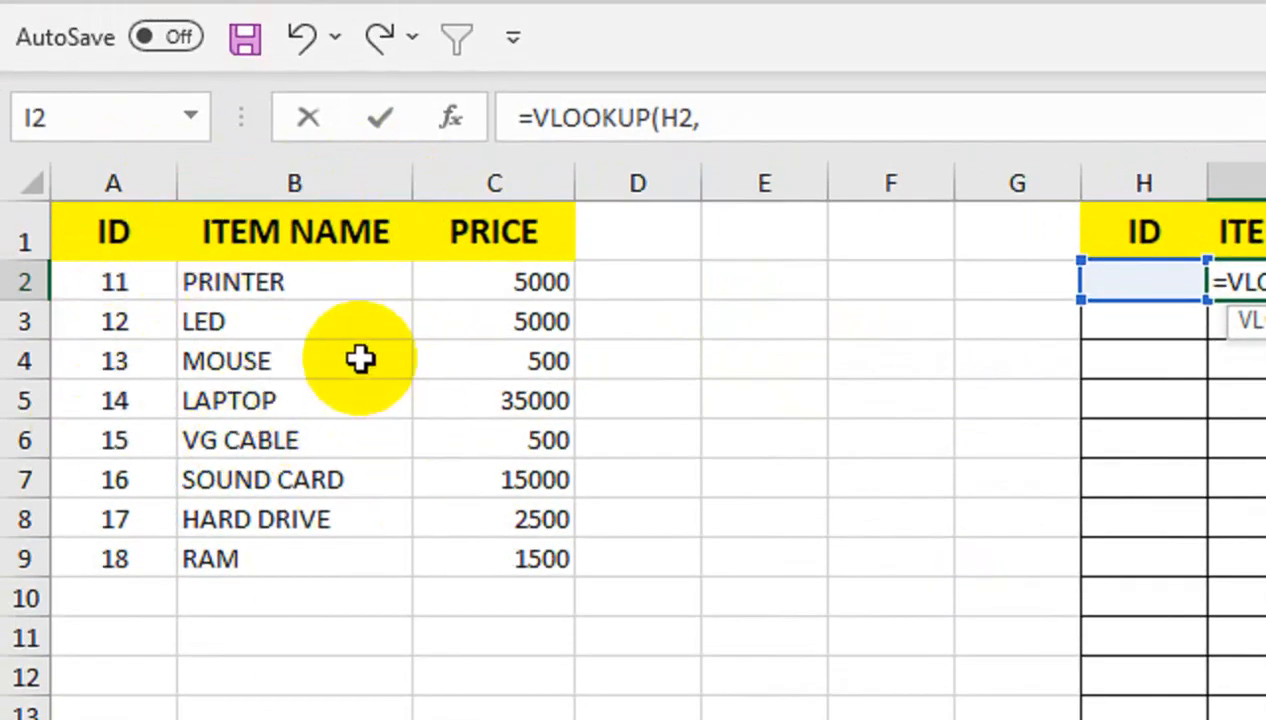
{"action": "type", "text": "S"}
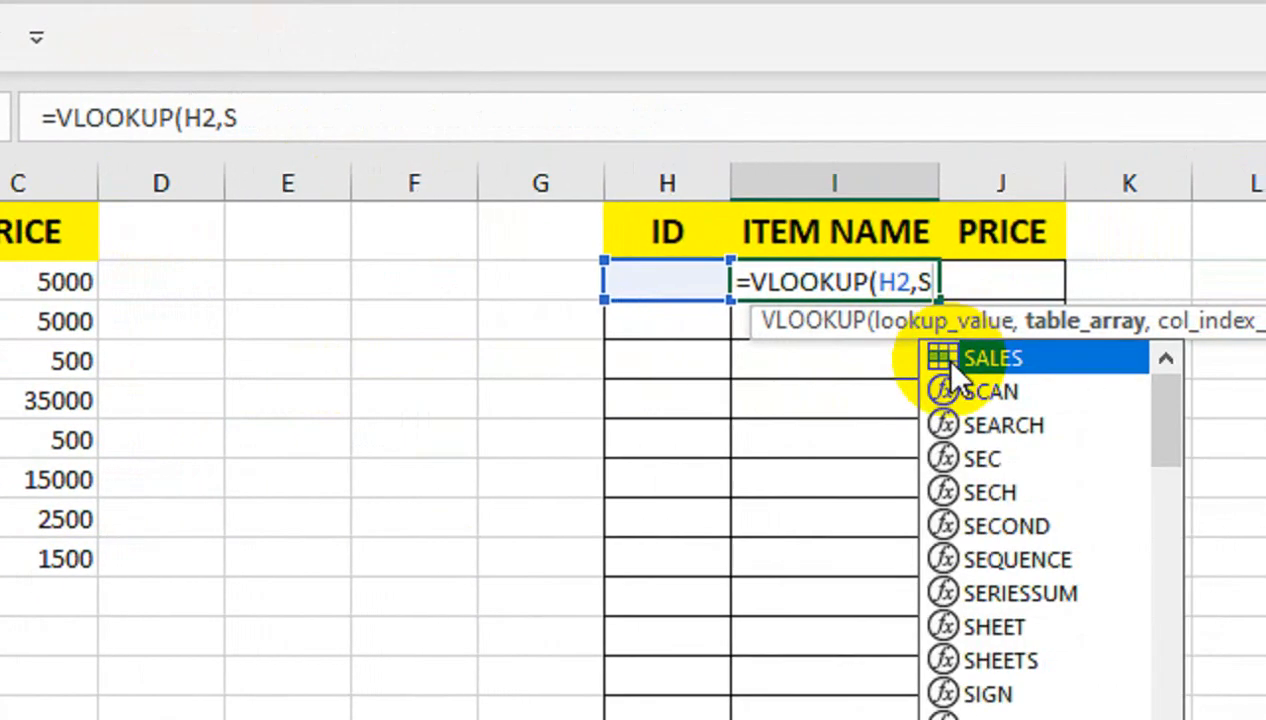
{"action": "key", "text": "Escape"}
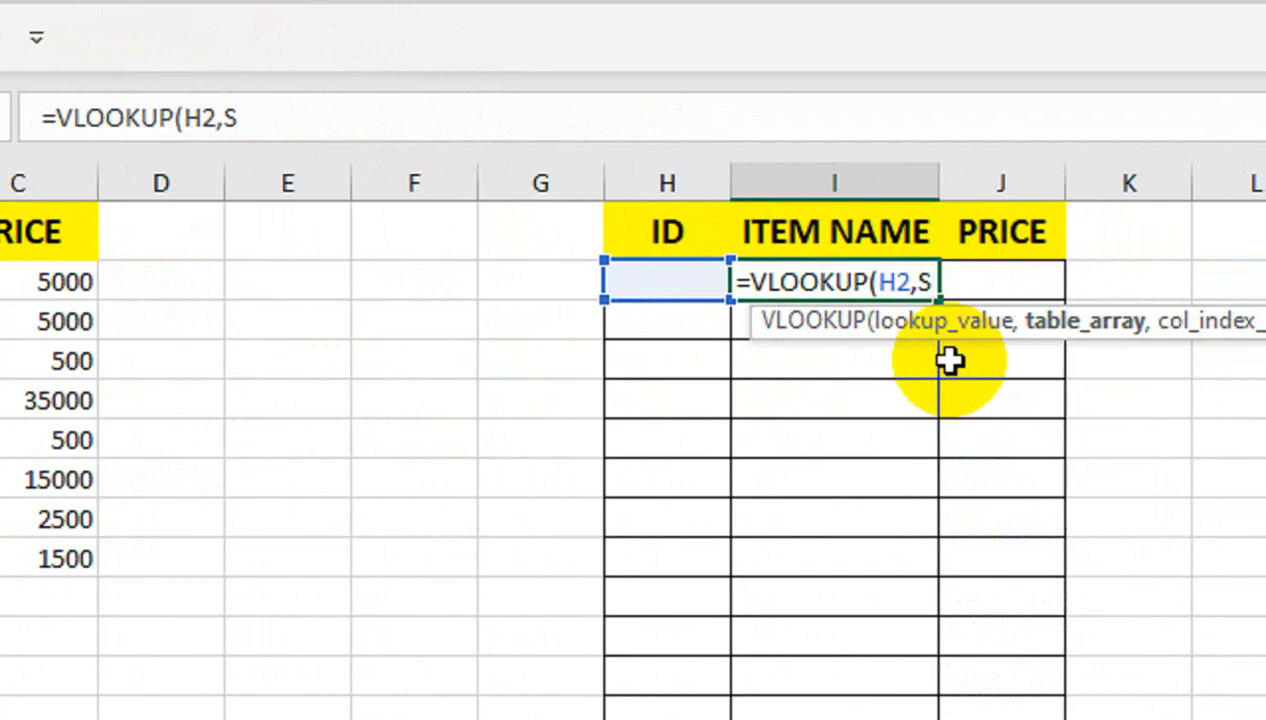
{"action": "key", "text": "BackSpace"}
{"action": "type", "text": "sa"}
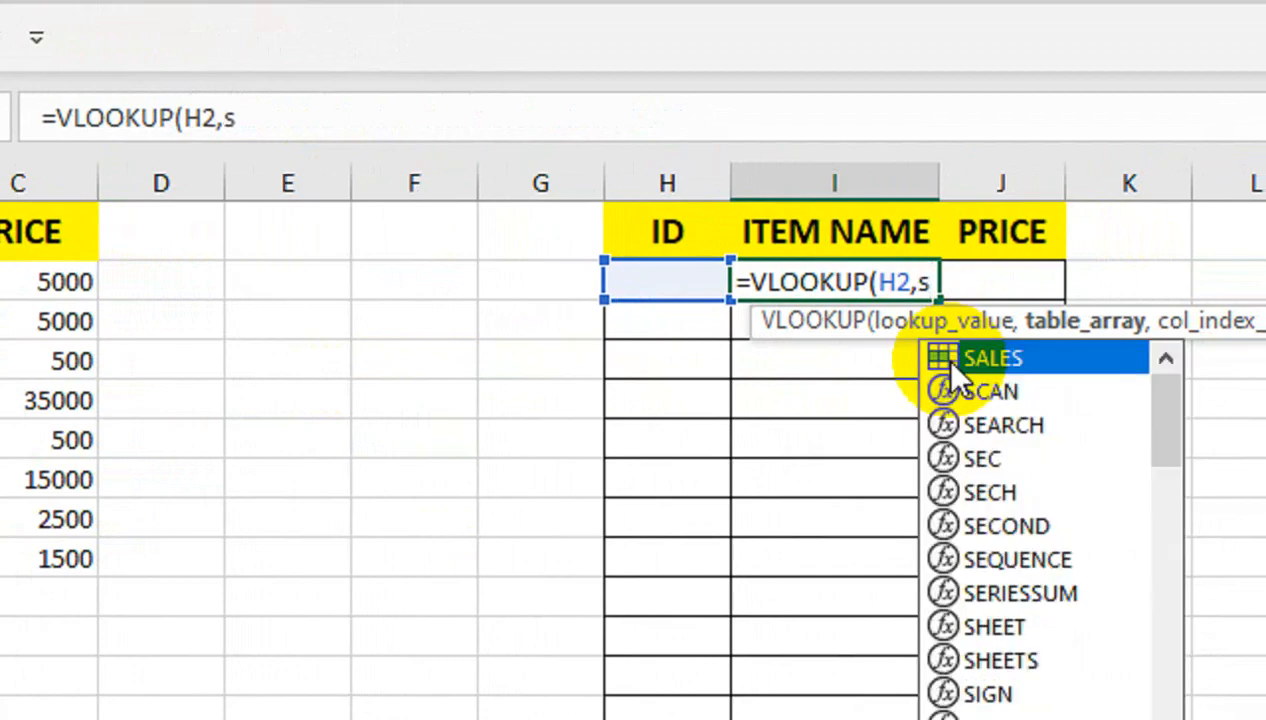
{"action": "double_click", "coordinate": [952, 364]}
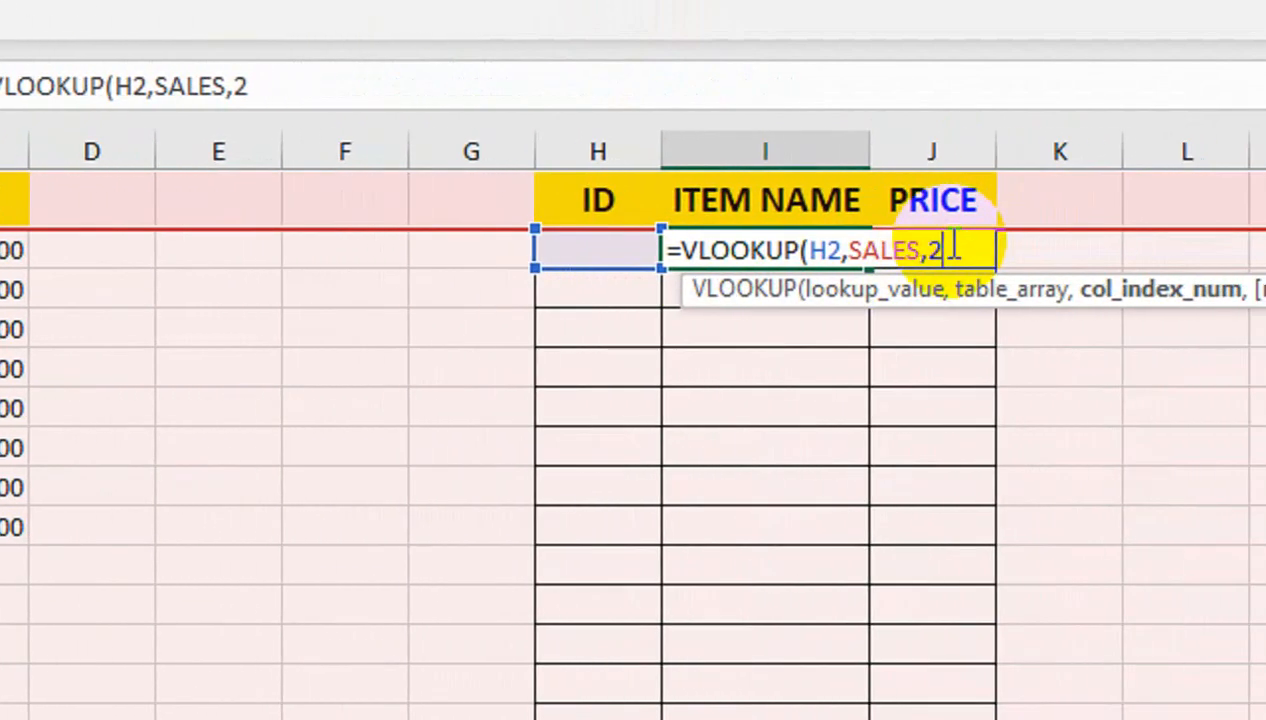
{"action": "type", "text": ","}
{"action": "key", "text": "Down"}
{"action": "key", "text": "Tab"}
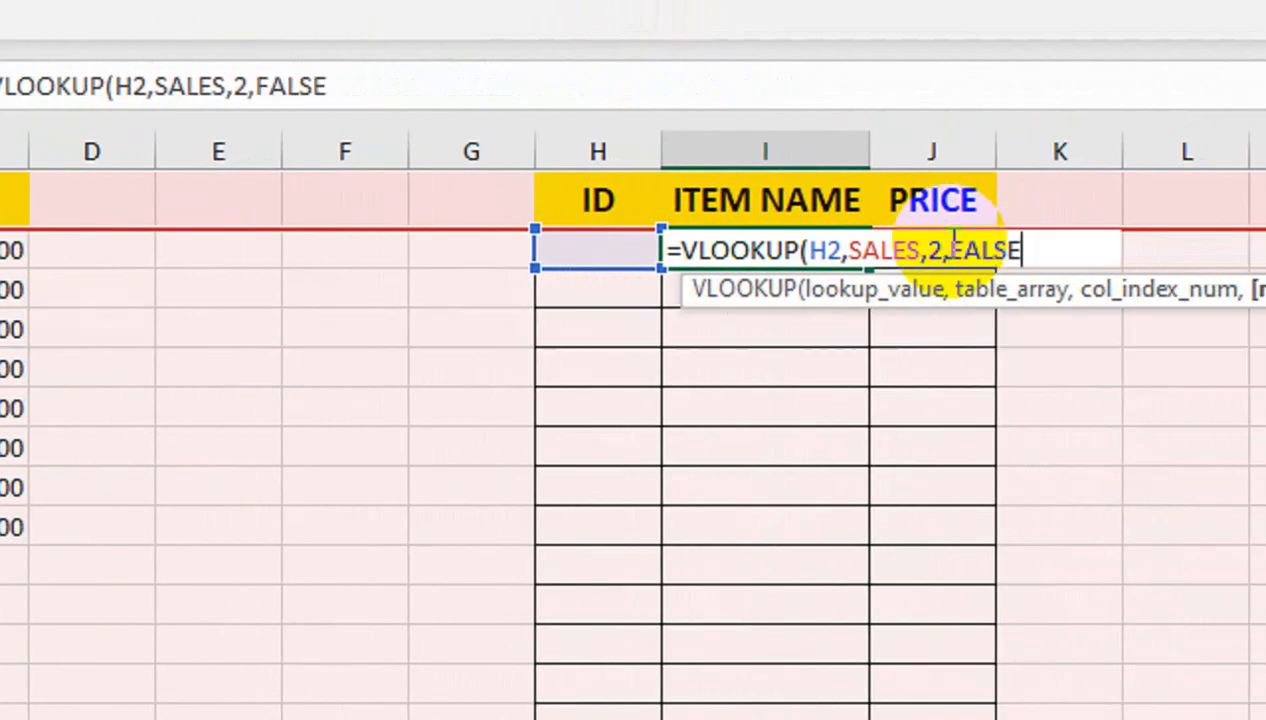
{"action": "type", "text": ")"}
{"action": "key", "text": "Return"}
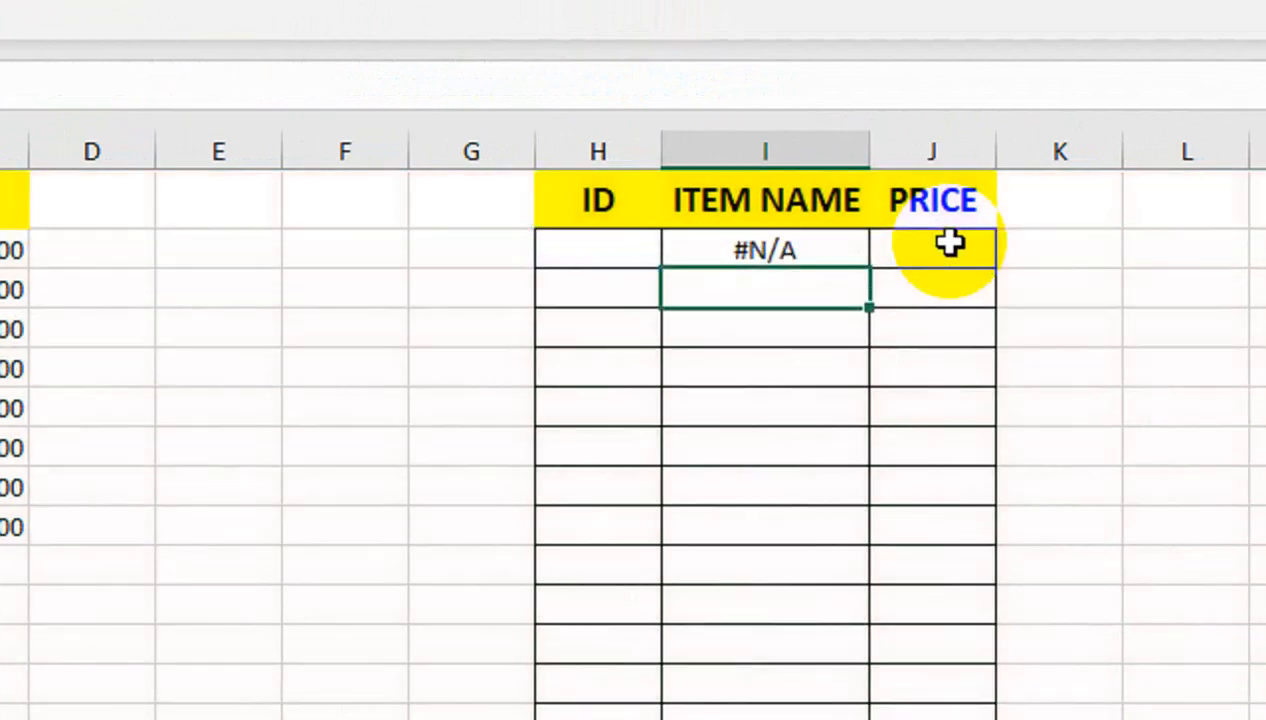
- Wrap the I2 lookup in IFERROR with an empty text fallback: =IFERROR(VLOOKUP(H2,SALES,2,FALSE),"")
{"action": "left_click", "coordinate": [704, 249]}
{"action": "left_click", "coordinate": [304, 181]}
{"action": "type", "text": "ifVLOOKUP(H2,SALES,2,FALSE"}
{"action": "key", "text": "Down"}
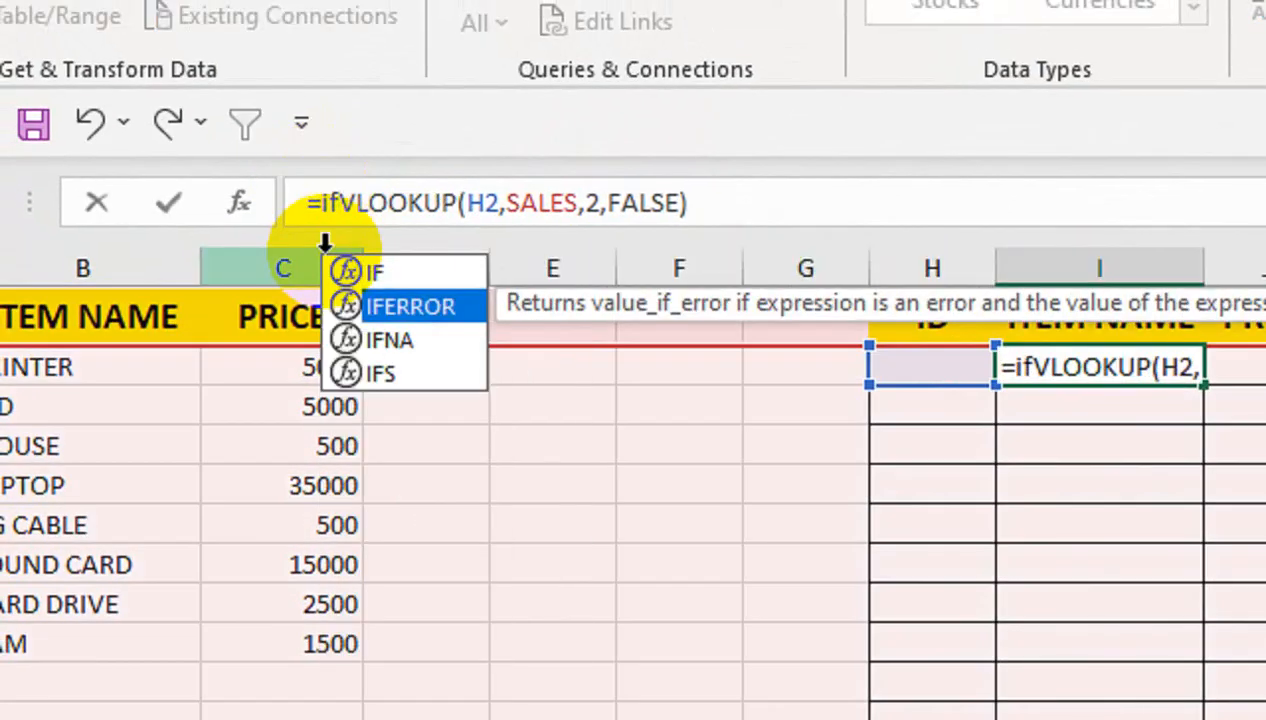
{"action": "key", "text": "Tab"}
{"action": "left_click", "coordinate": [823, 192]}
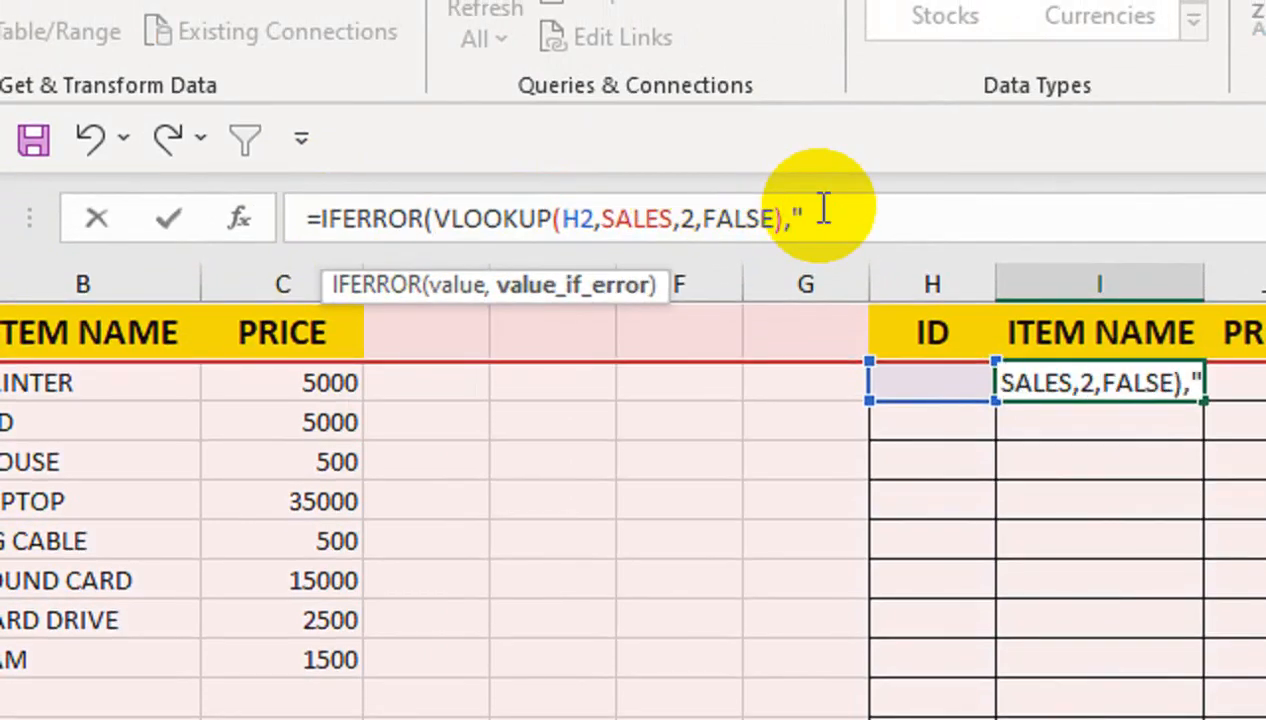
{"action": "type", "text": ",\"\")"}
{"action": "key", "text": "Return"}
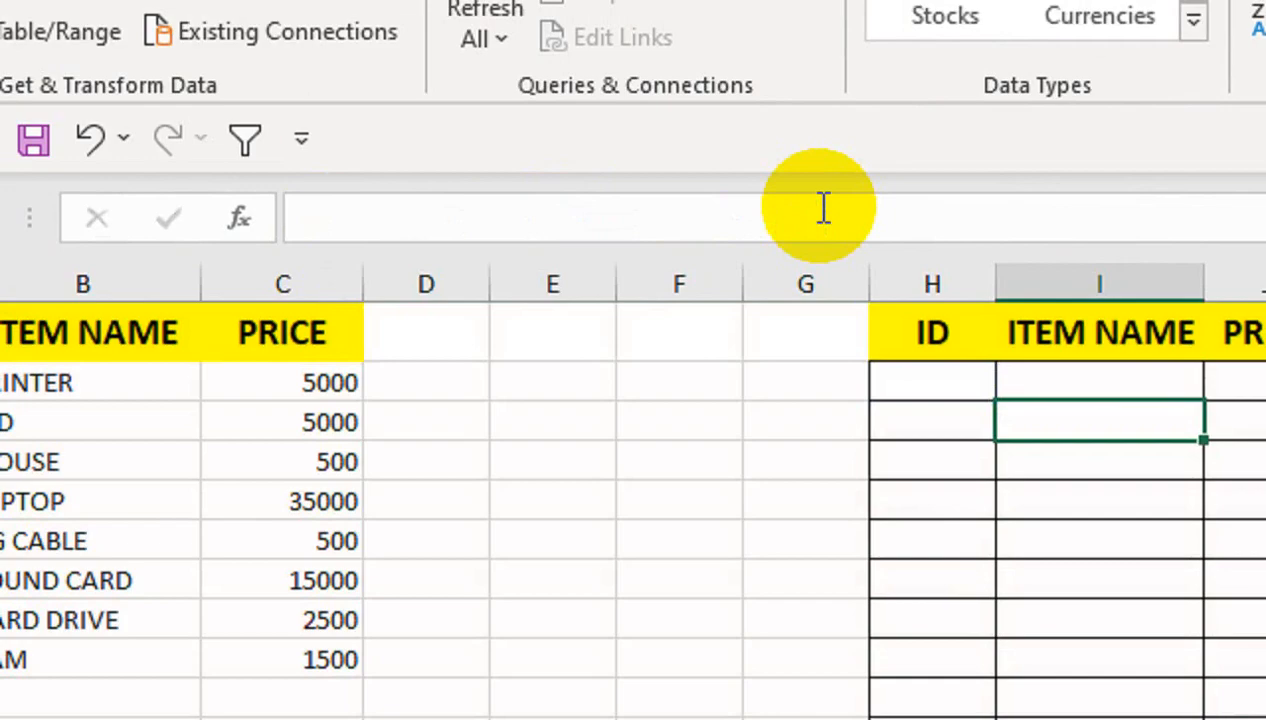
- Choose ID 12 from the dropdown in H2
{"action": "left_click", "coordinate": [987, 378]}
{"action": "left_click", "coordinate": [955, 386]}
{"action": "left_click", "coordinate": [933, 441]}
{"action": "left_click", "coordinate": [1040, 425]}
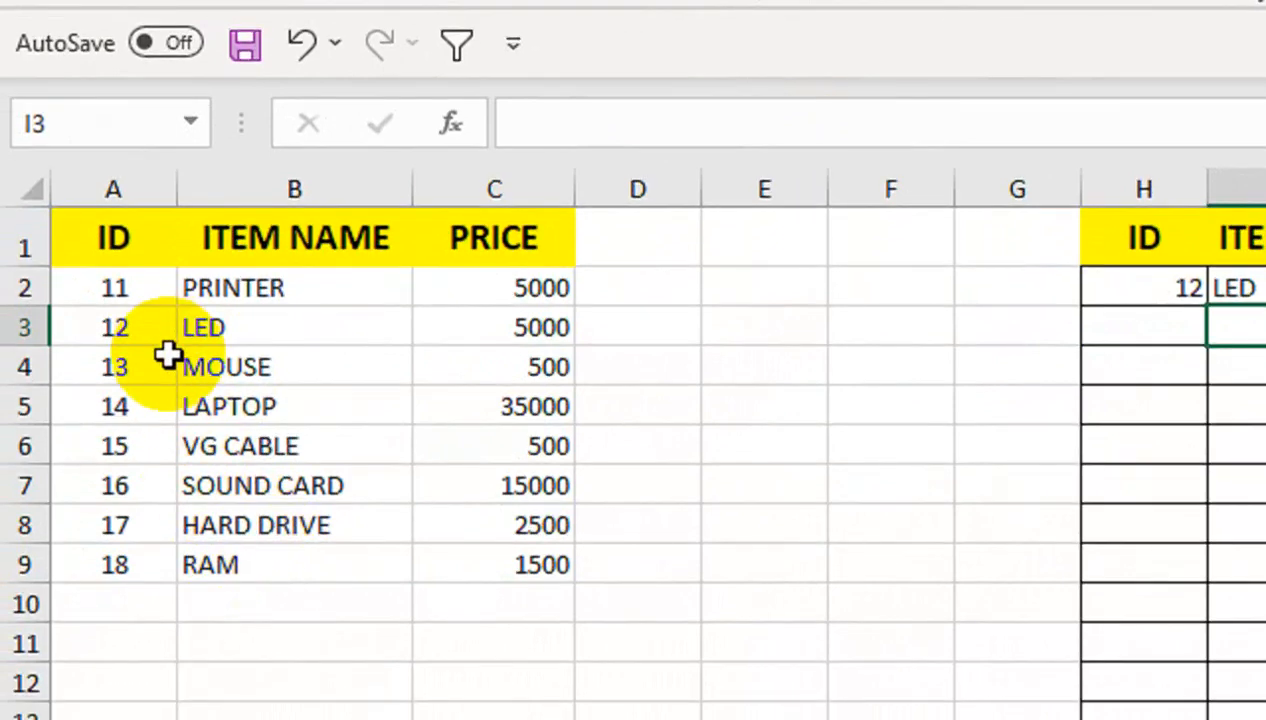
- Fill the item name formula from I2 down to I15
{"action": "left_click", "coordinate": [1245, 287]}
{"action": "left_click", "coordinate": [1196, 295]}
{"action": "left_click", "coordinate": [1057, 291]}
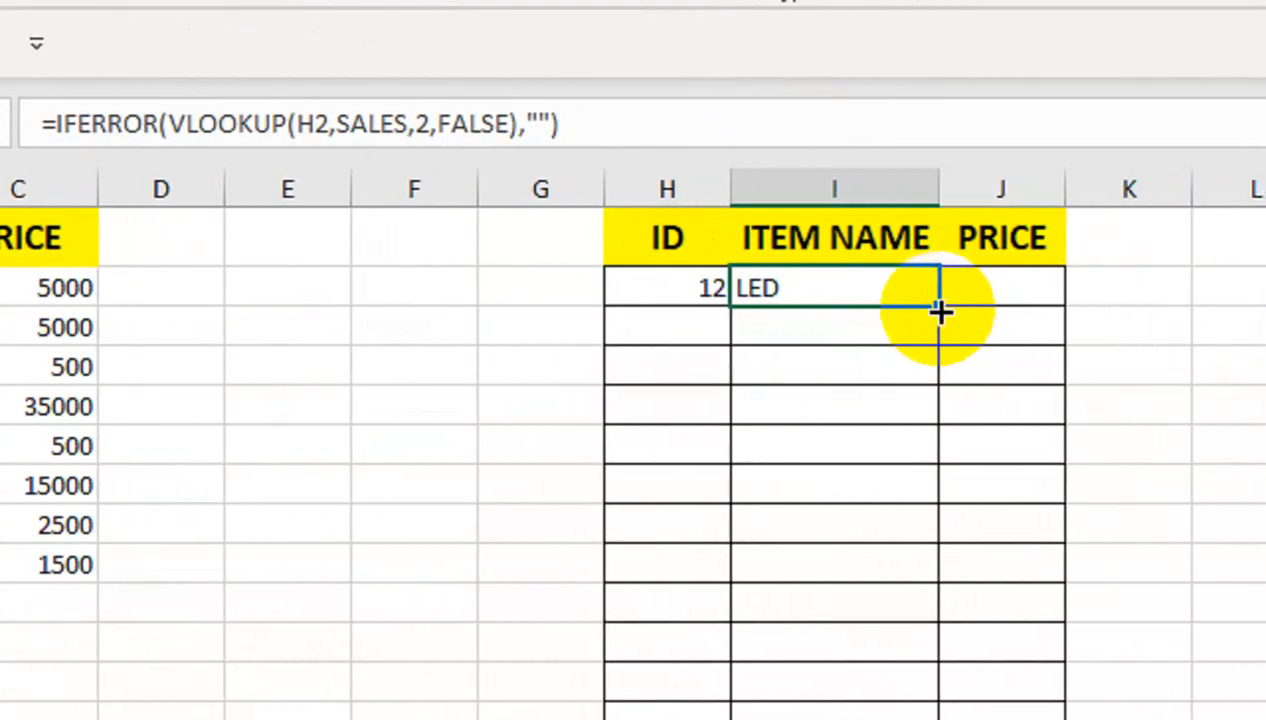
{"action": "left_click_drag", "start_coordinate": [1075, 307], "coordinate": [1068, 719]}
{"action": "left_click_drag", "start_coordinate": [931, 631], "coordinate": [933, 708]}
- Choose the IDs 14, 17 and 18 from the dropdowns in H3, H4 and H5
{"action": "left_click", "coordinate": [724, 220]}
{"action": "left_click", "coordinate": [744, 218]}
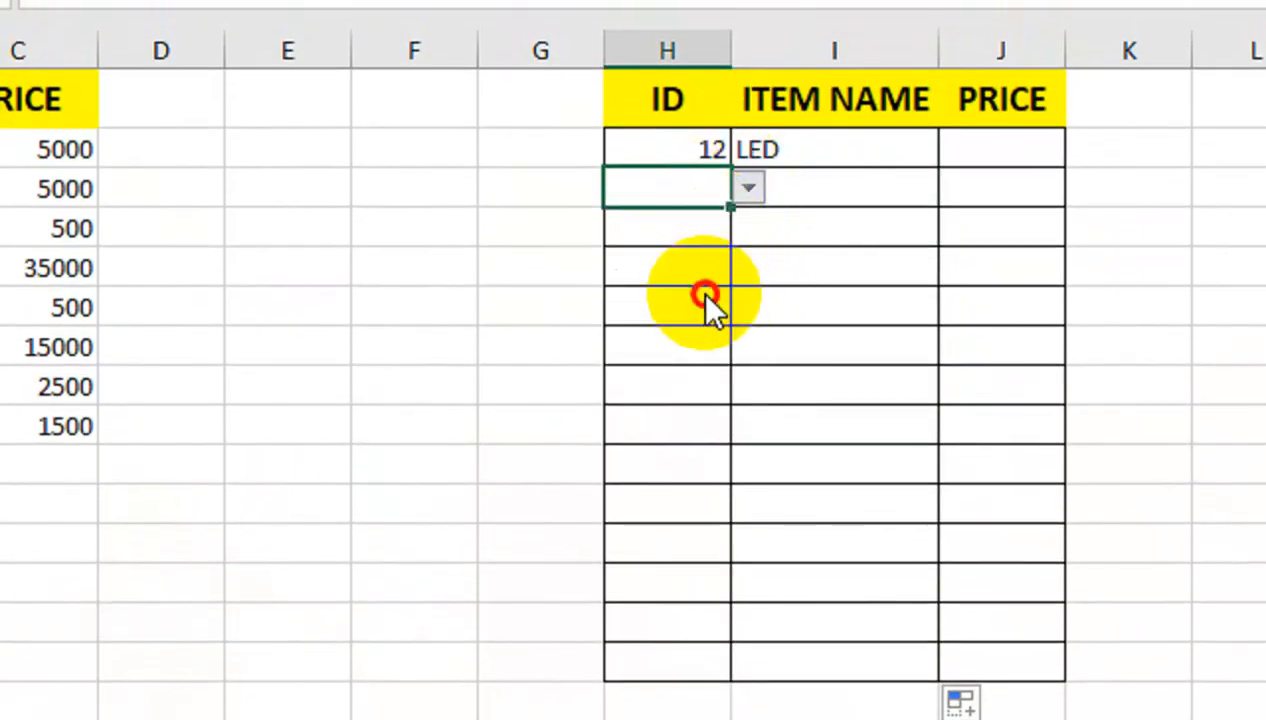
{"action": "left_click", "coordinate": [705, 299]}
{"action": "left_click", "coordinate": [710, 230]}
{"action": "left_click", "coordinate": [748, 228]}
{"action": "left_click", "coordinate": [684, 397]}
{"action": "left_click", "coordinate": [721, 272]}
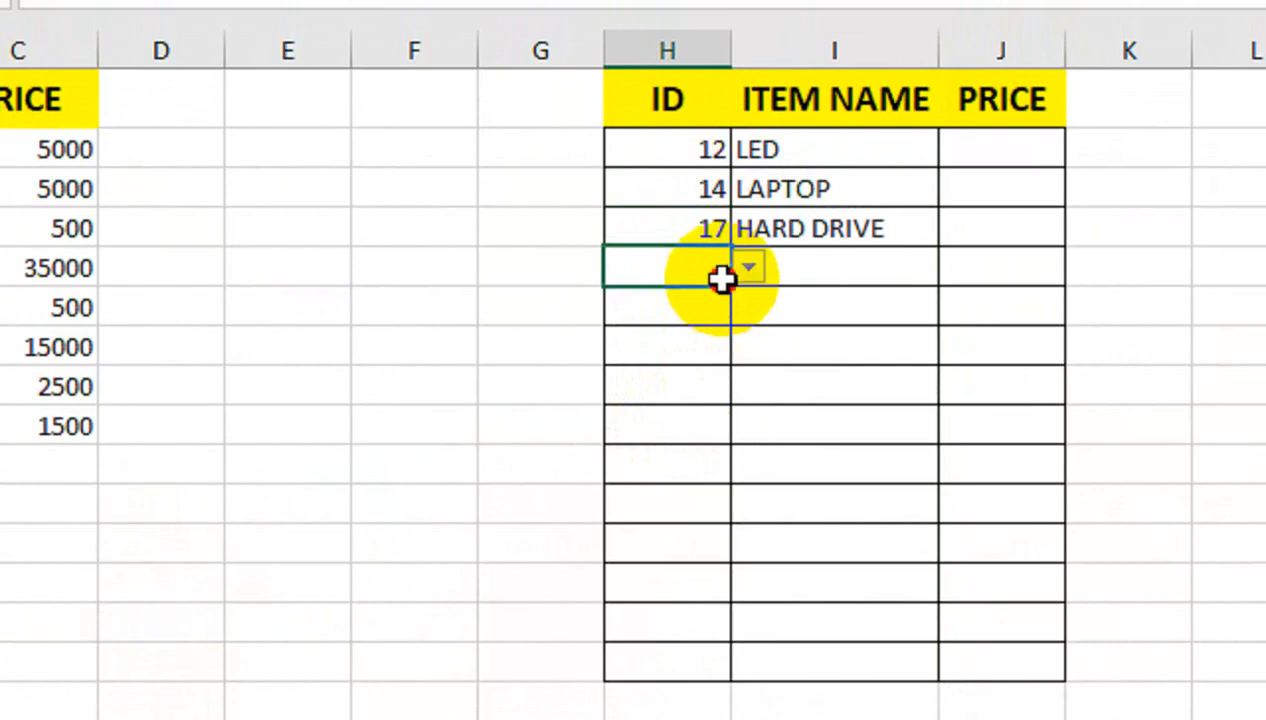
{"action": "left_click", "coordinate": [747, 268]}
{"action": "left_click", "coordinate": [667, 480]}
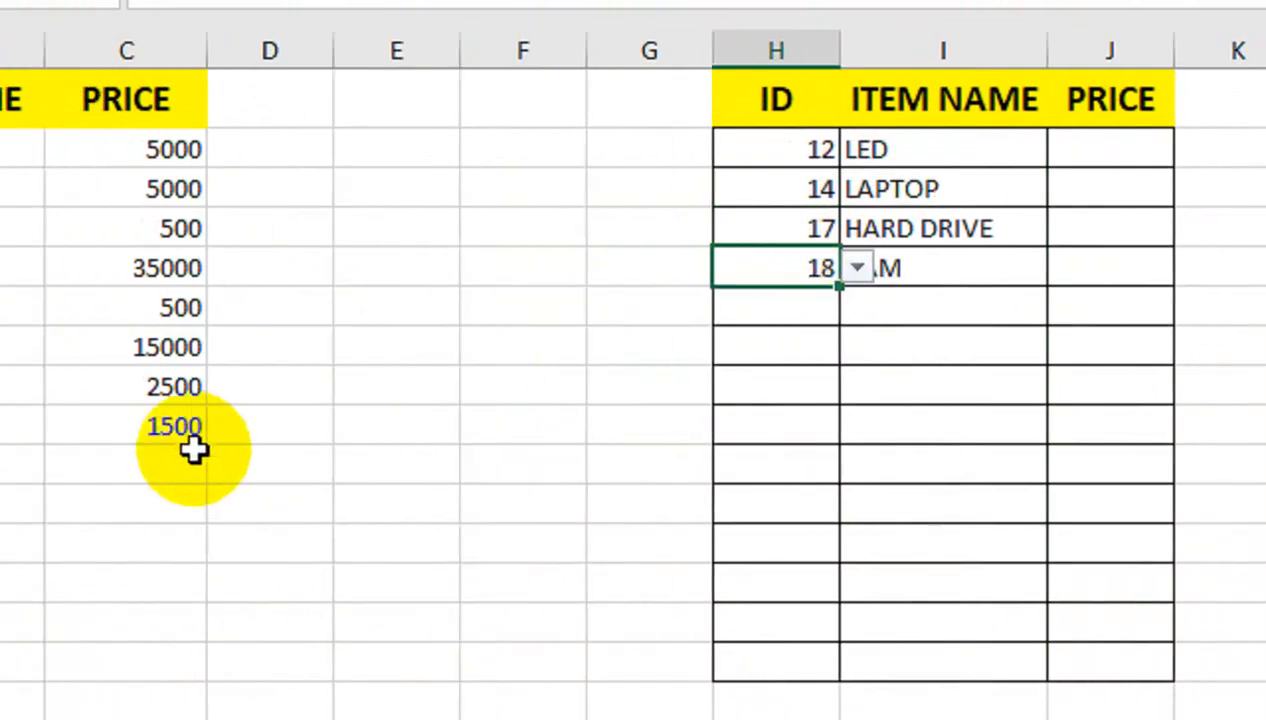
- Enter the IDs 19, 20, 21, 22, 23 and 24 in A10:A15
{"action": "left_click", "coordinate": [99, 473]}
{"action": "type", "text": "19"}
{"action": "key", "text": "Return"}
{"action": "type", "text": "20"}
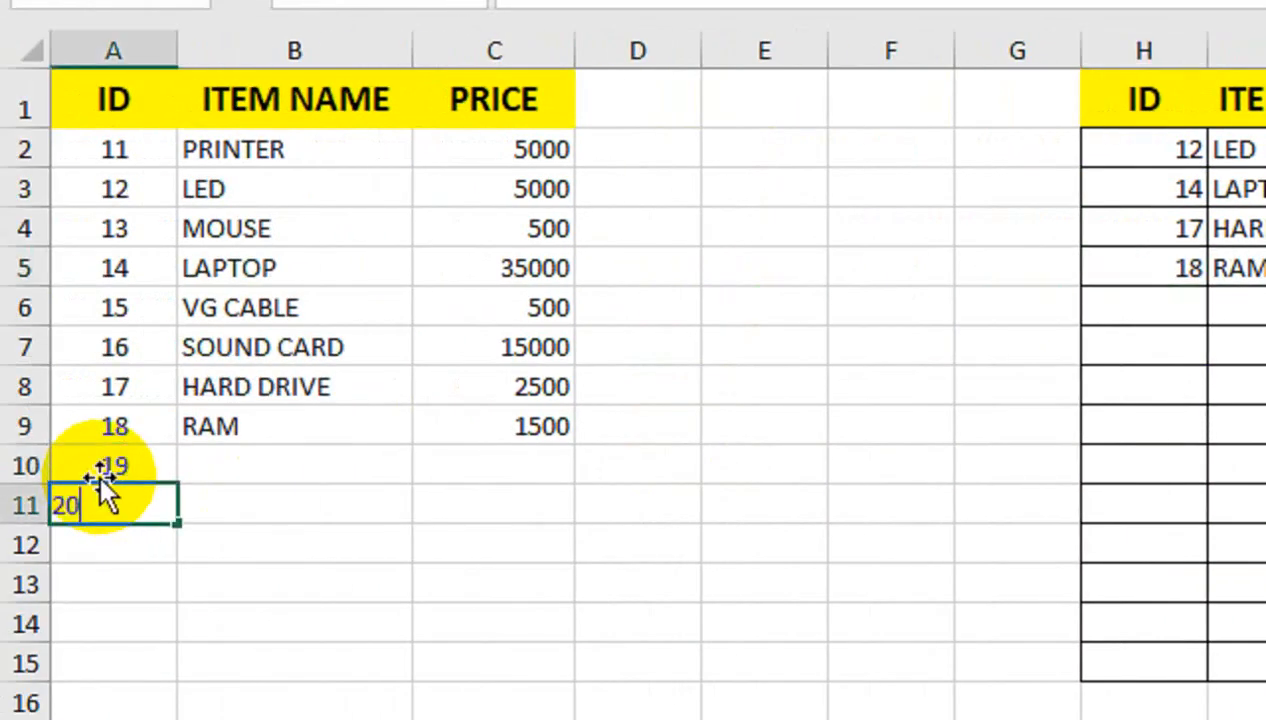
{"action": "key", "text": "Return"}
{"action": "type", "text": "21"}
{"action": "key", "text": "Return"}
{"action": "type", "text": "22"}
{"action": "key", "text": "Return"}
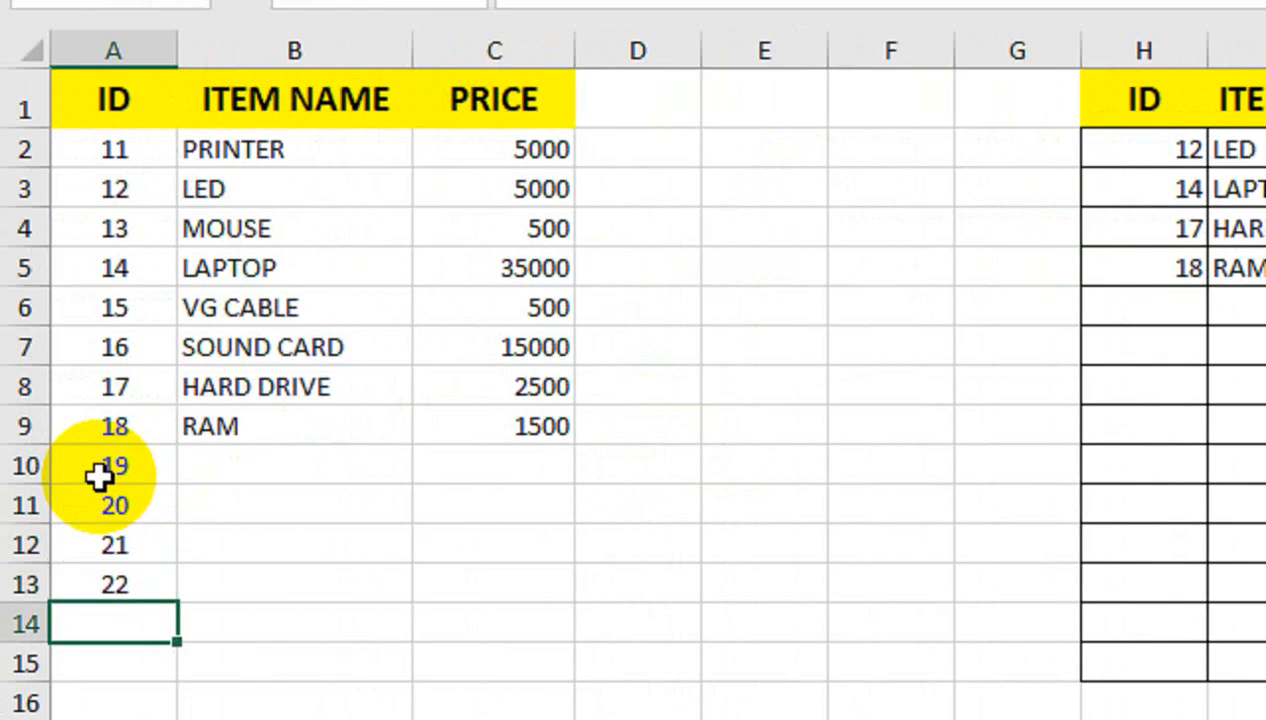
{"action": "type", "text": "23"}
{"action": "key", "text": "Return"}
{"action": "type", "text": "23"}
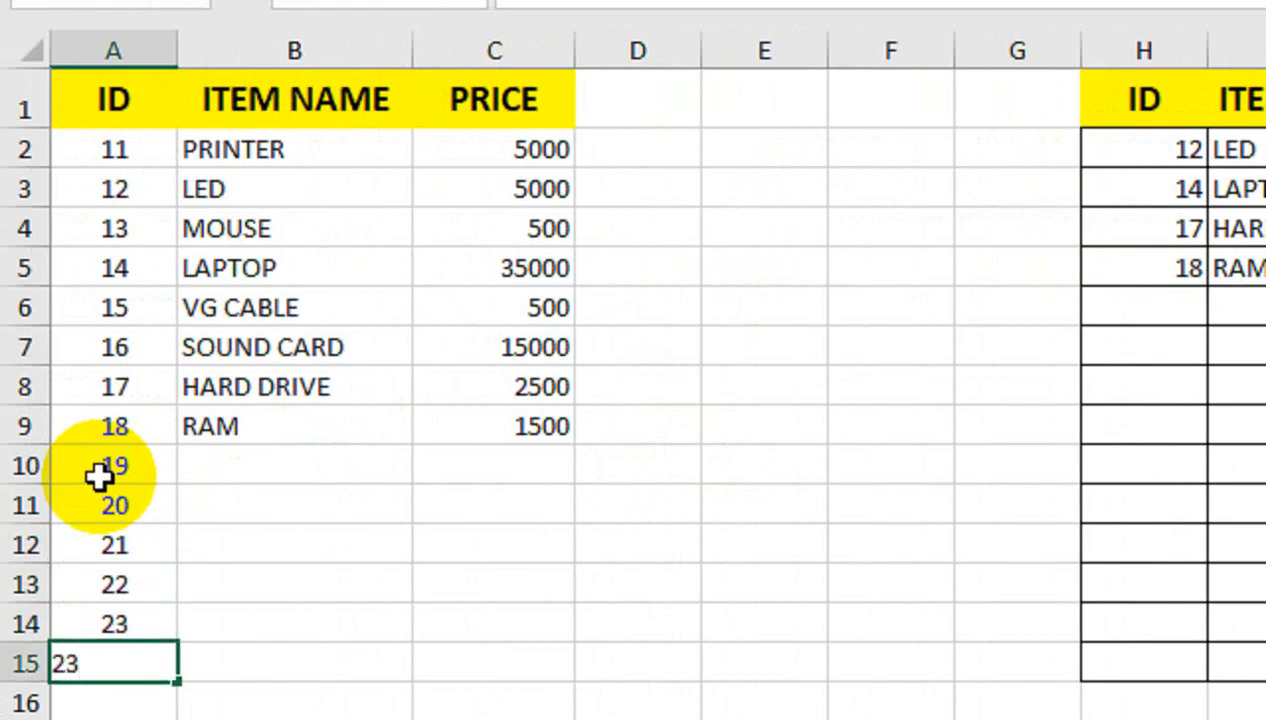
{"action": "type", "text": "43"}
{"action": "key", "text": "Return"}
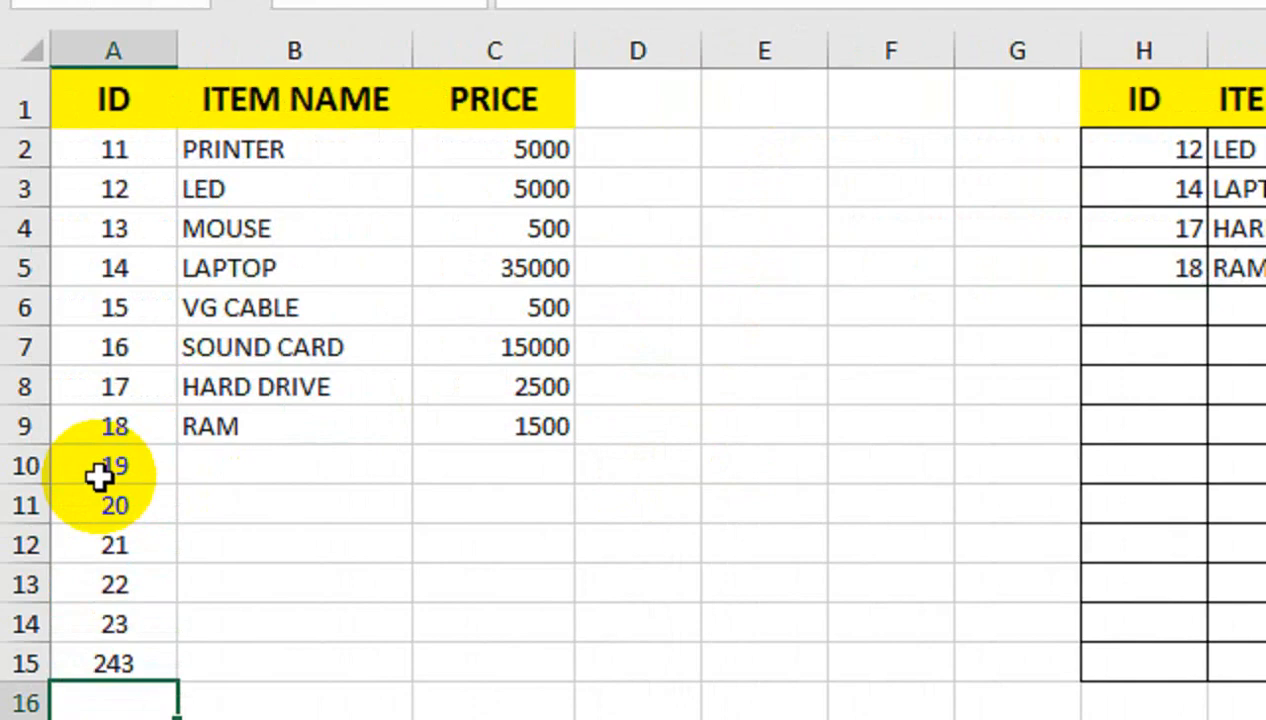
{"action": "key", "text": "Up"}
{"action": "key", "text": "Return"}
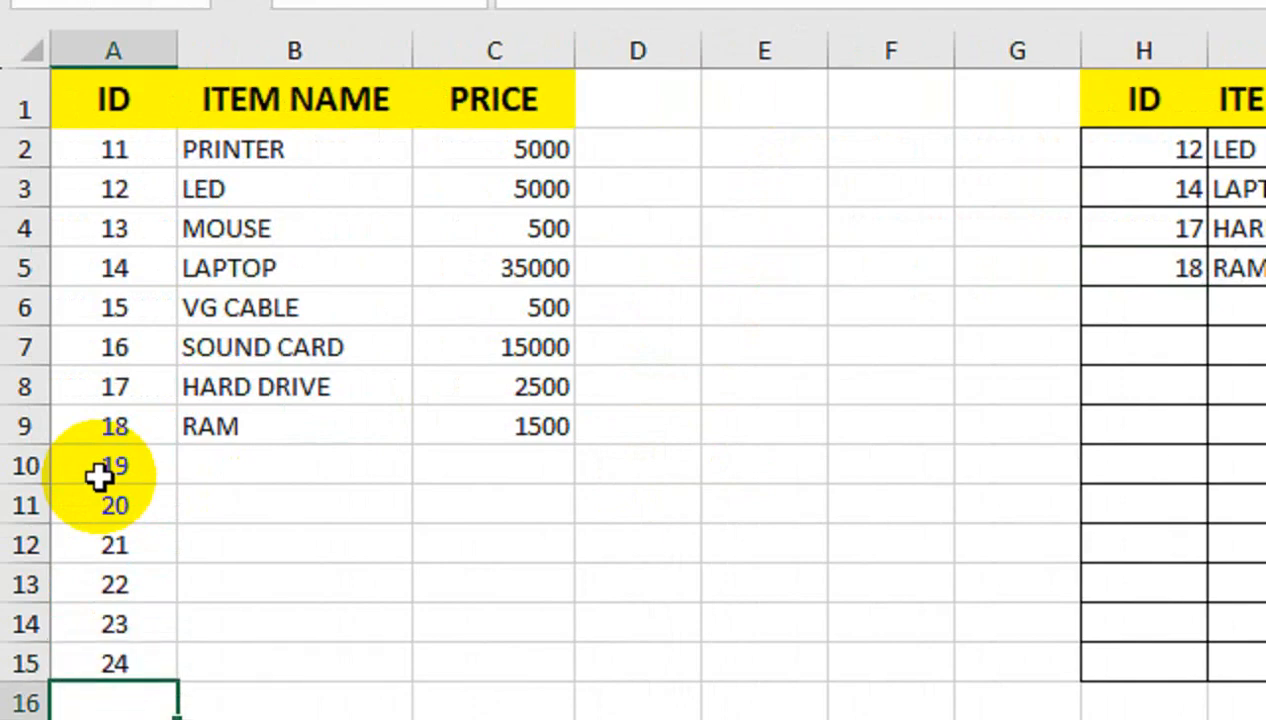
- Fill B10:C15 with USB 5000, CARD 1000, HAND FREE 500, EARPOD 5000, POWER CABLE 560 and CAMERA 5000
{"action": "left_click", "coordinate": [237, 470]}
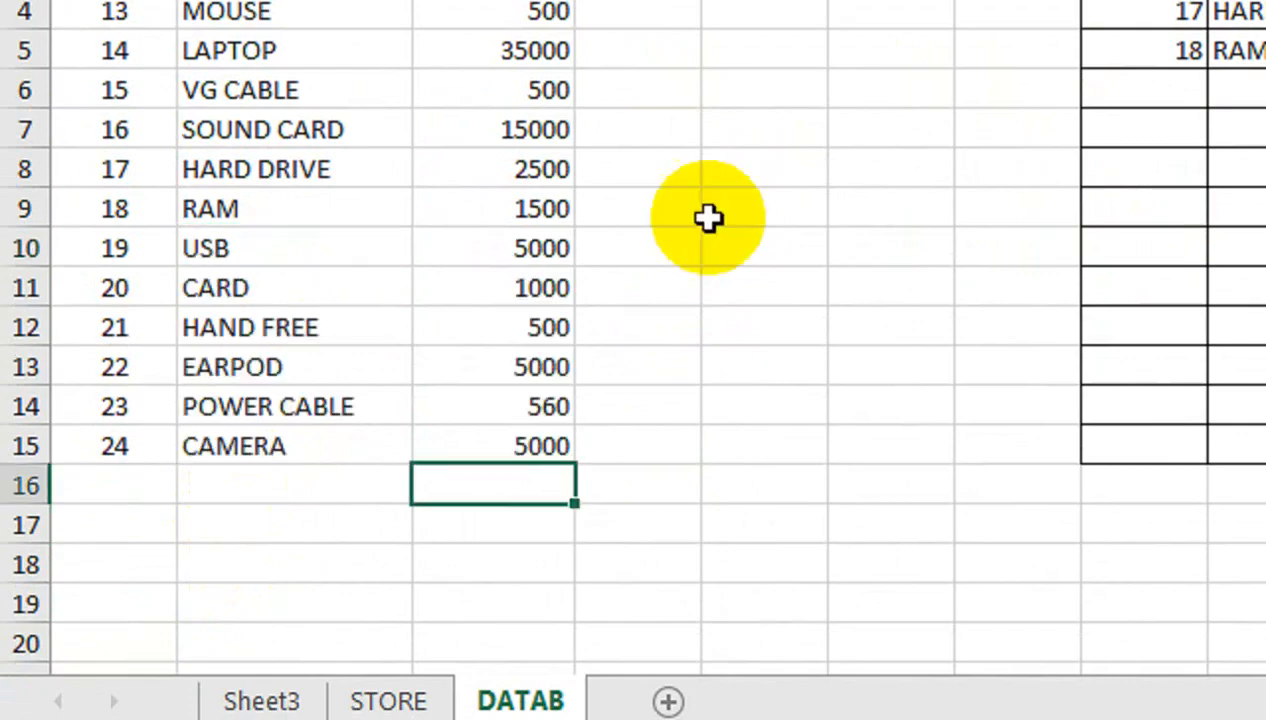
- Make the lookup reference in the I2 item name formula column-absolute as $H2
{"action": "scroll", "coordinate": [892, 150], "scroll_direction": "up", "scroll_amount": 1}
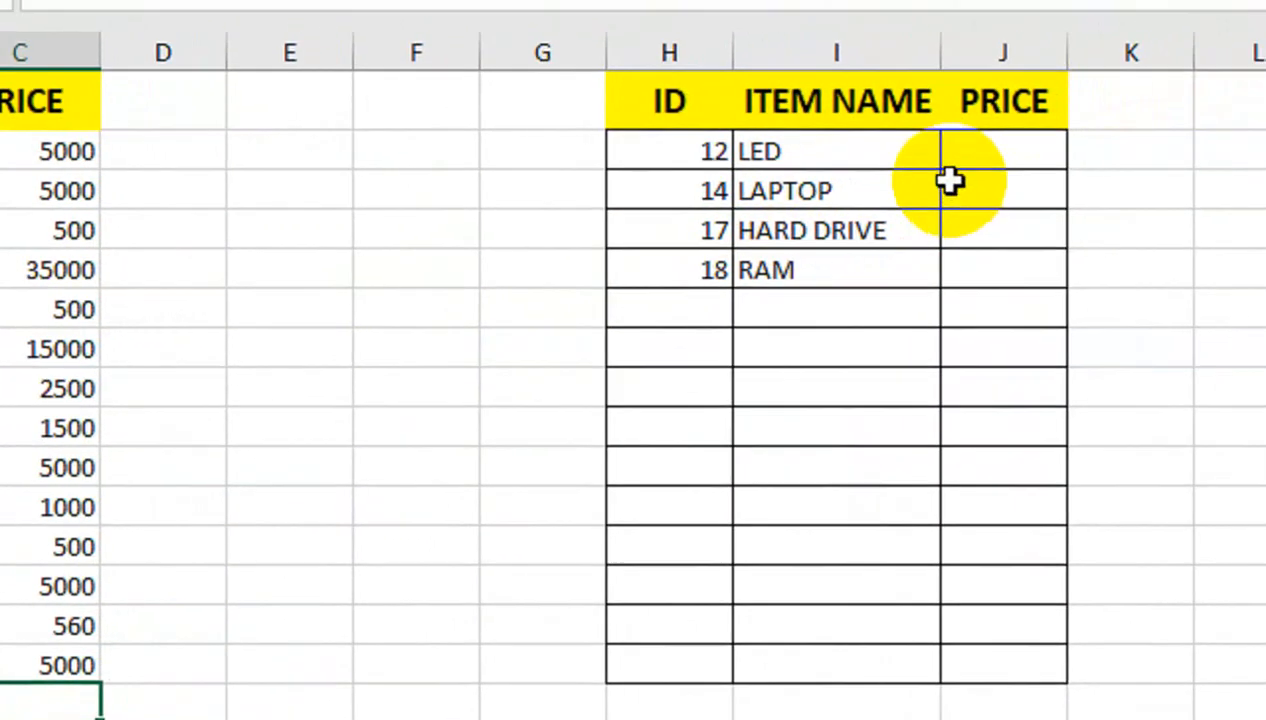
{"action": "left_click", "coordinate": [990, 140]}
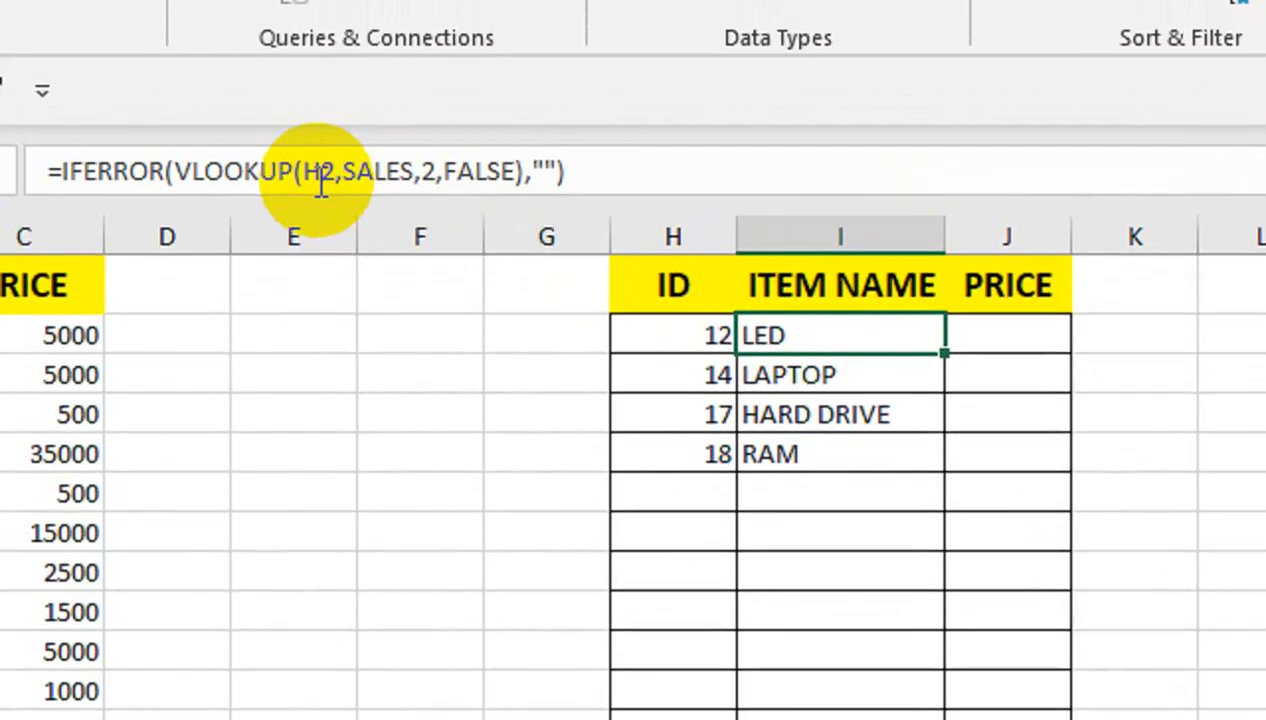
{"action": "left_click", "coordinate": [290, 47]}
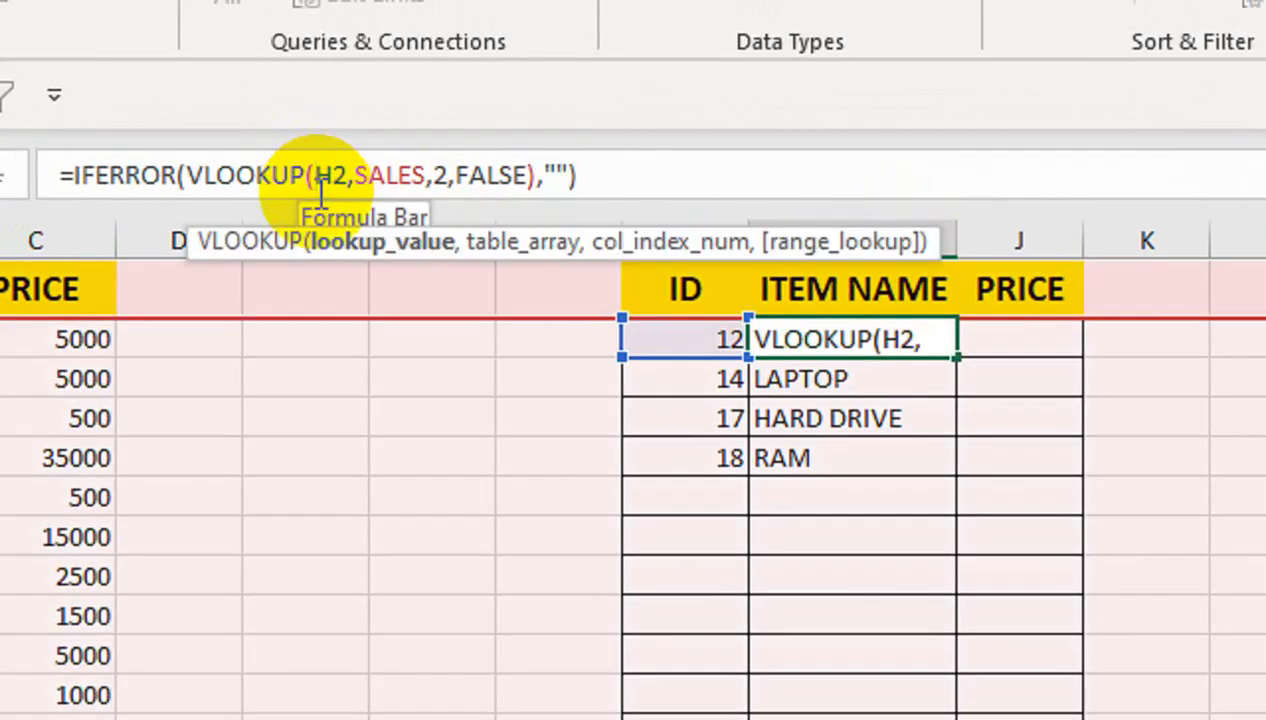
{"action": "type", "text": "$"}
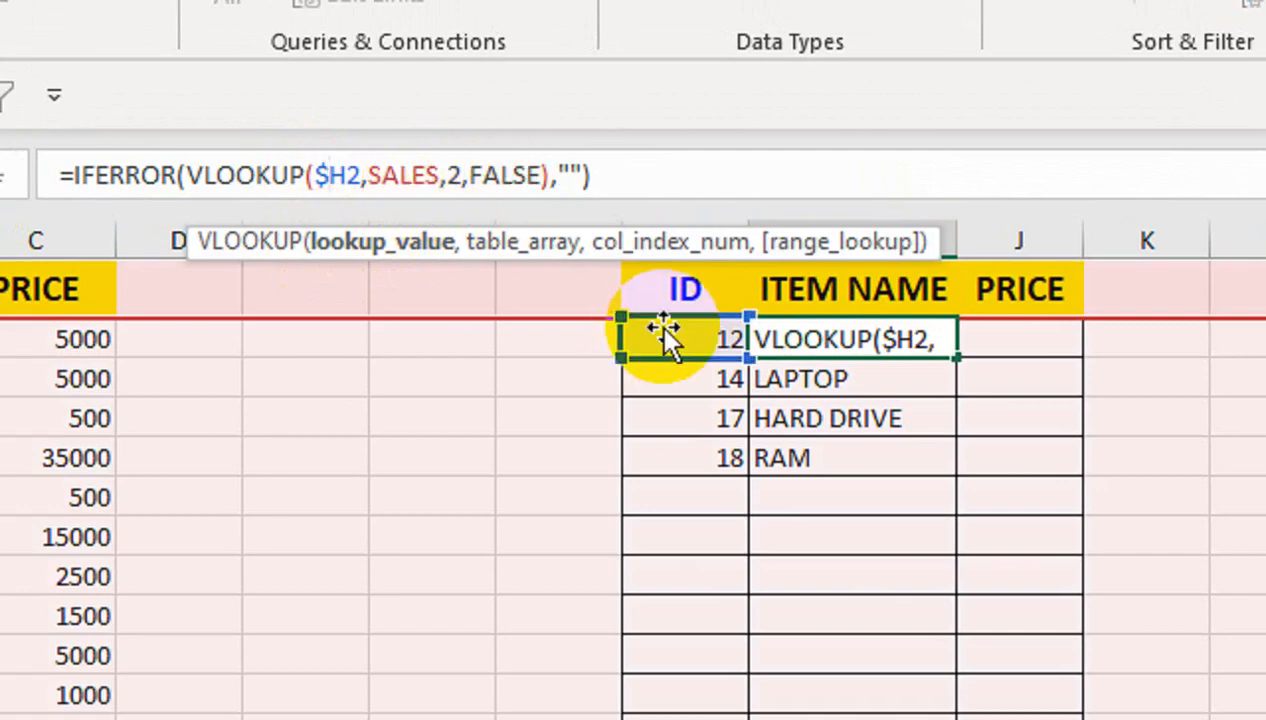
{"action": "key", "text": "Return"}
- Copy the I2 formula into J2 and set its VLOOKUP column index to 3 to return the price
{"action": "left_click", "coordinate": [858, 345]}
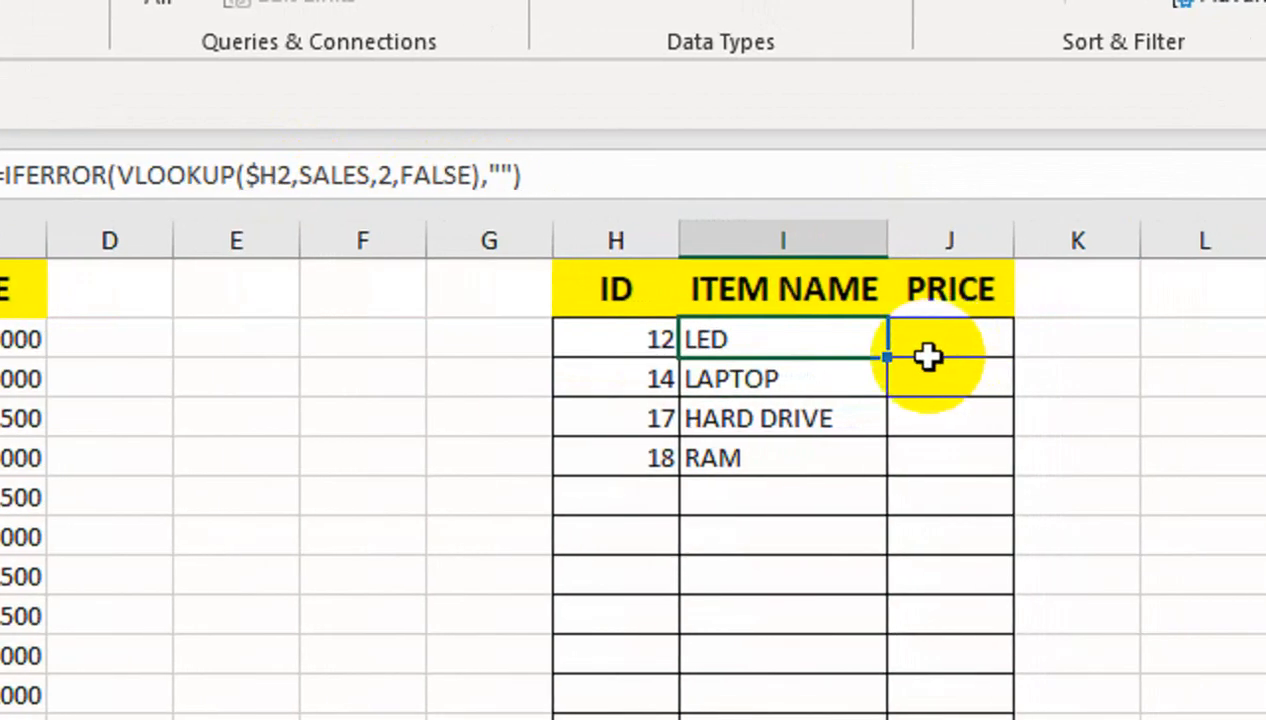
{"action": "left_click_drag", "start_coordinate": [933, 346], "coordinate": [935, 342]}
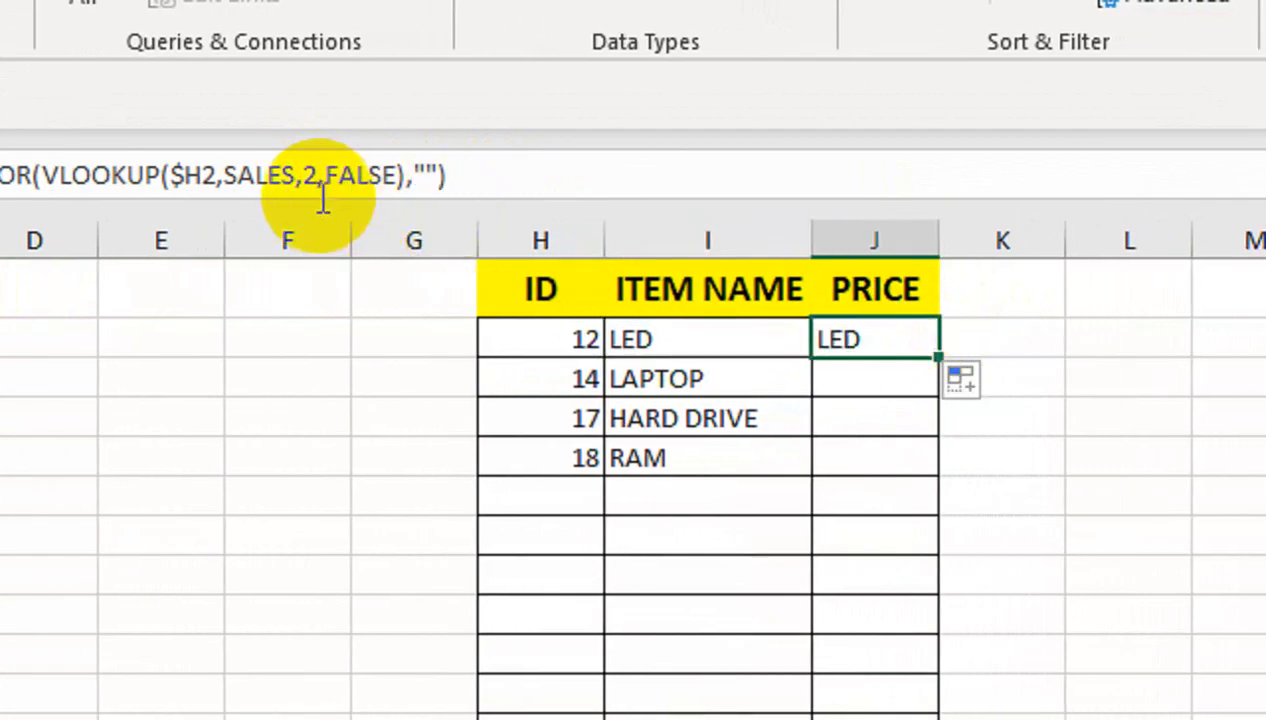
{"action": "double_click", "coordinate": [373, 176]}
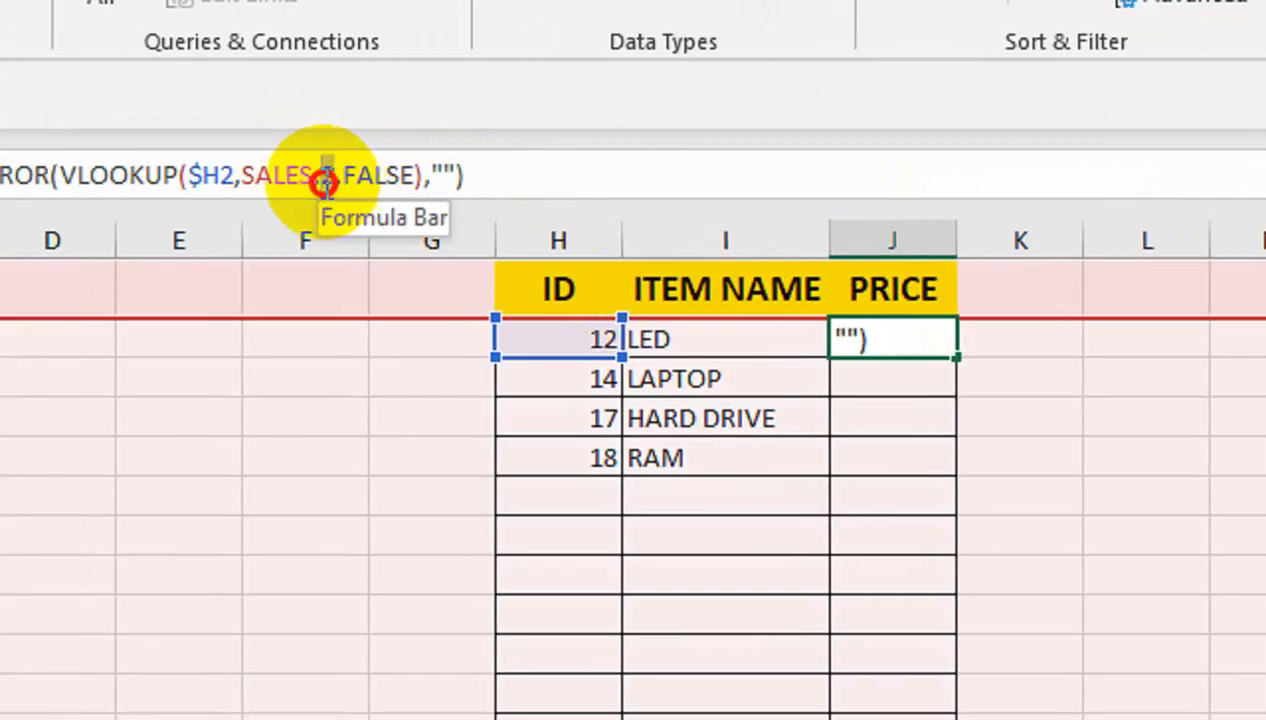
{"action": "type", "text": "3"}
{"action": "key", "text": "Return"}
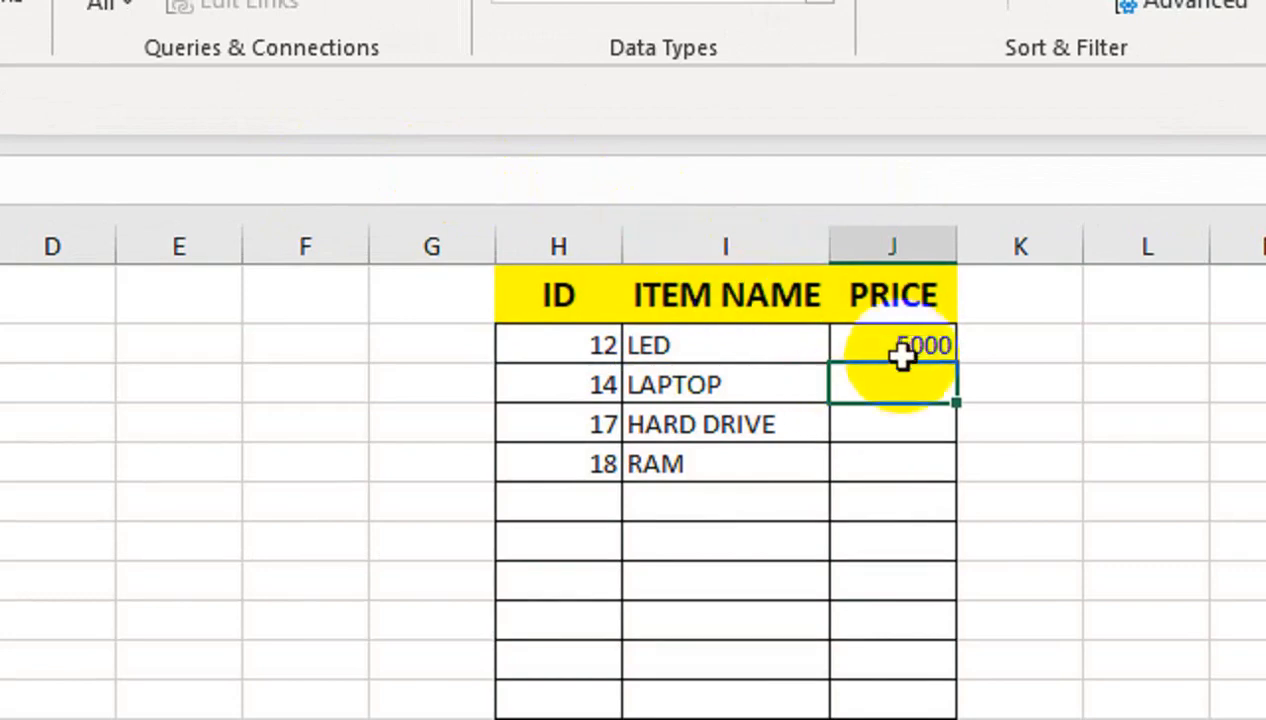
- Fill the price formula from J2 down to J15
{"action": "left_click", "coordinate": [903, 358]}
{"action": "left_click_drag", "start_coordinate": [956, 365], "coordinate": [956, 719]}
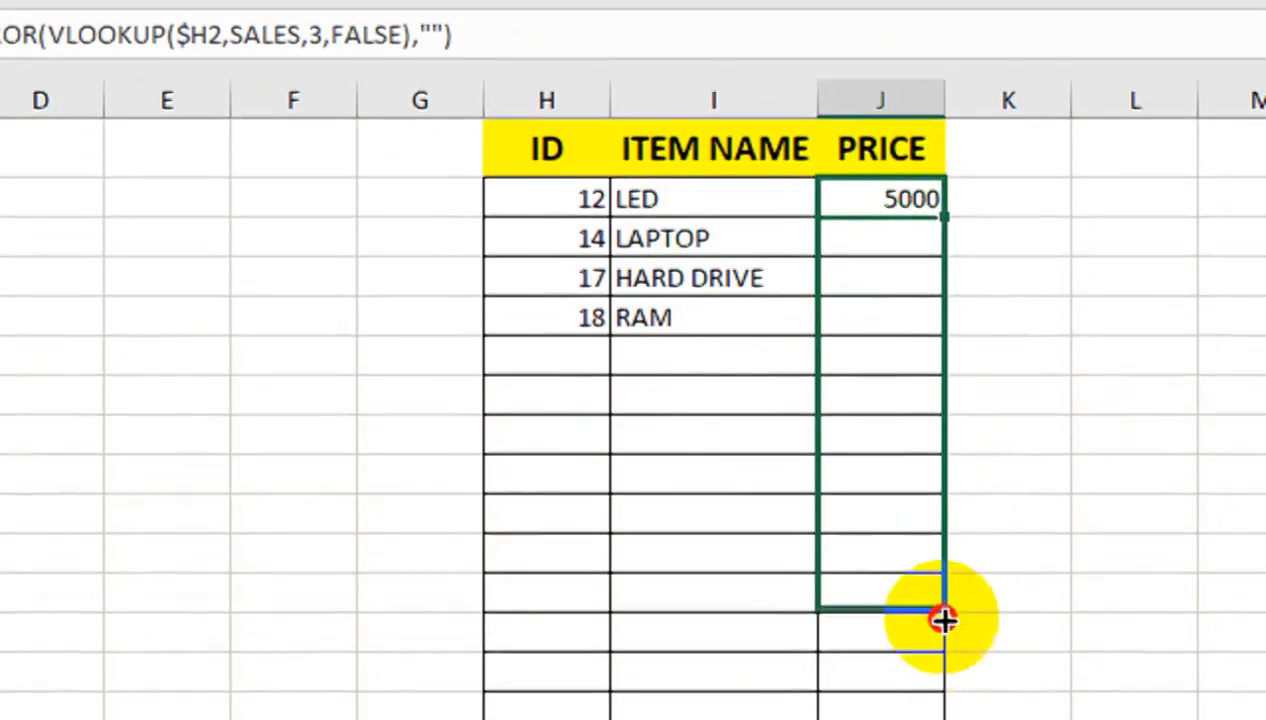
{"action": "left_click_drag", "start_coordinate": [944, 620], "coordinate": [938, 719]}
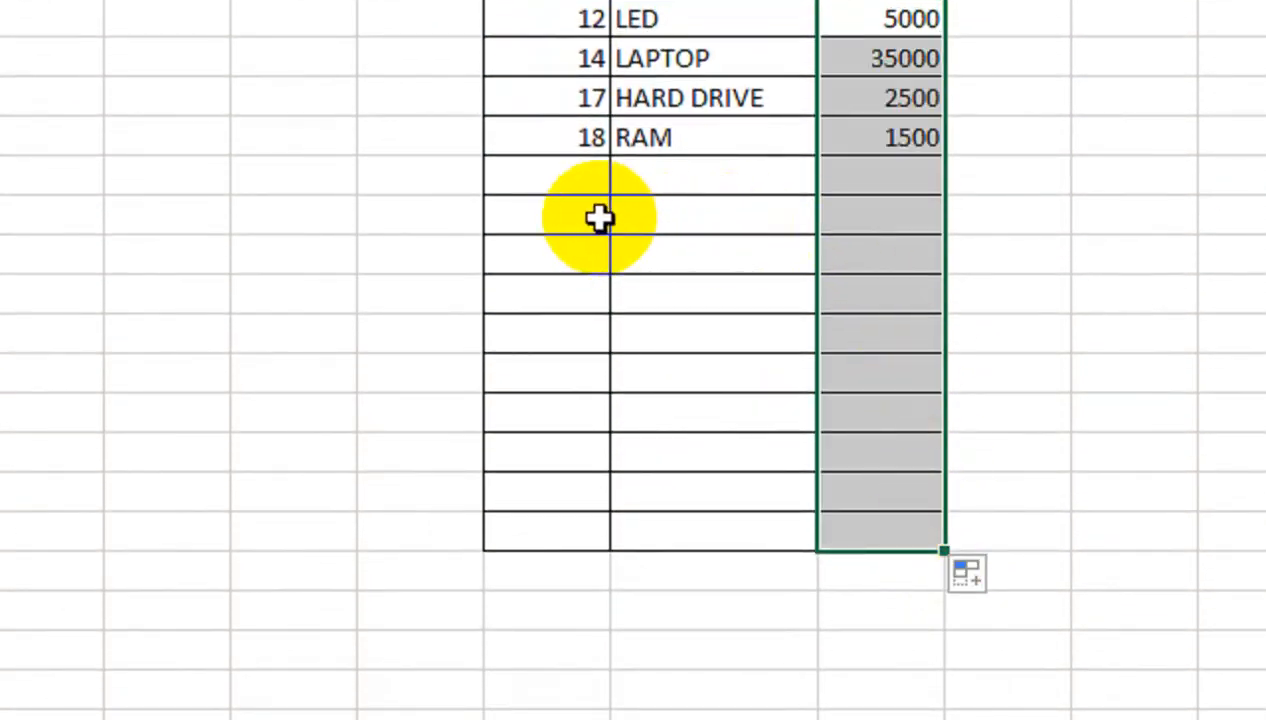
- Choose the ID 24 from the dropdown in H6
{"action": "left_click", "coordinate": [577, 172]}
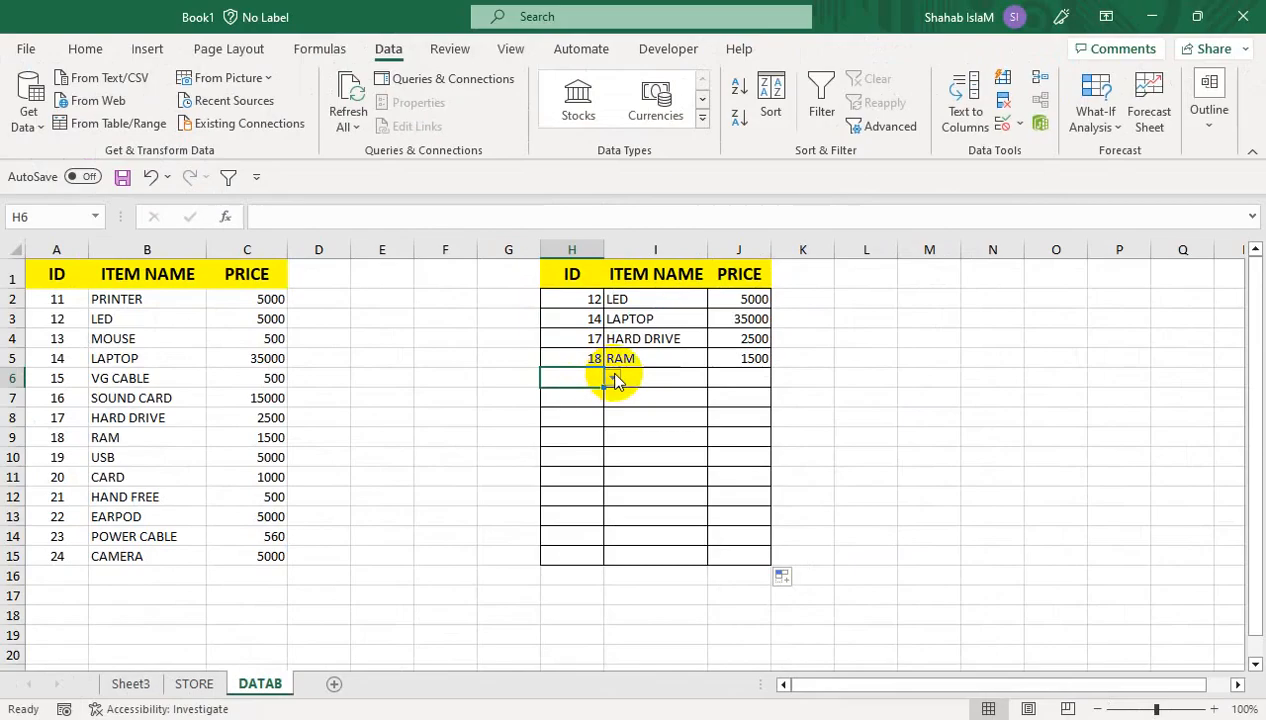
{"action": "left_click", "coordinate": [627, 185]}
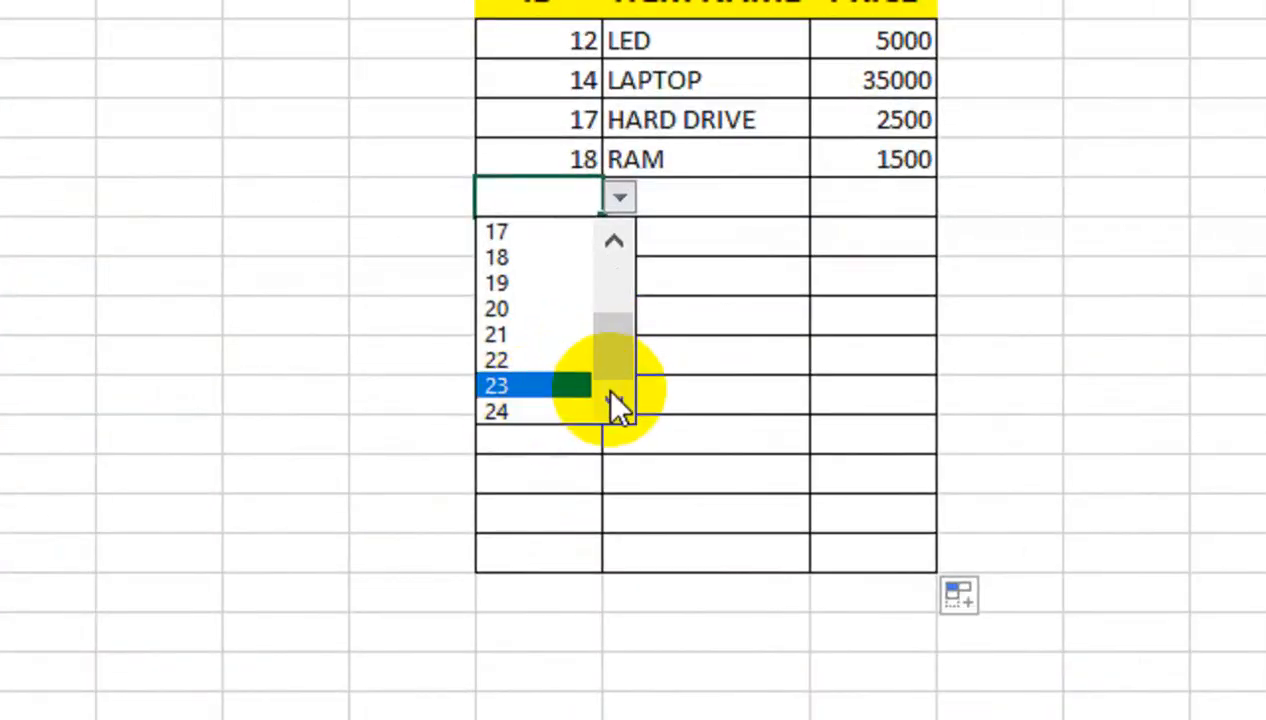
{"action": "left_click", "coordinate": [548, 414]}
{"action": "left_click", "coordinate": [715, 235]}
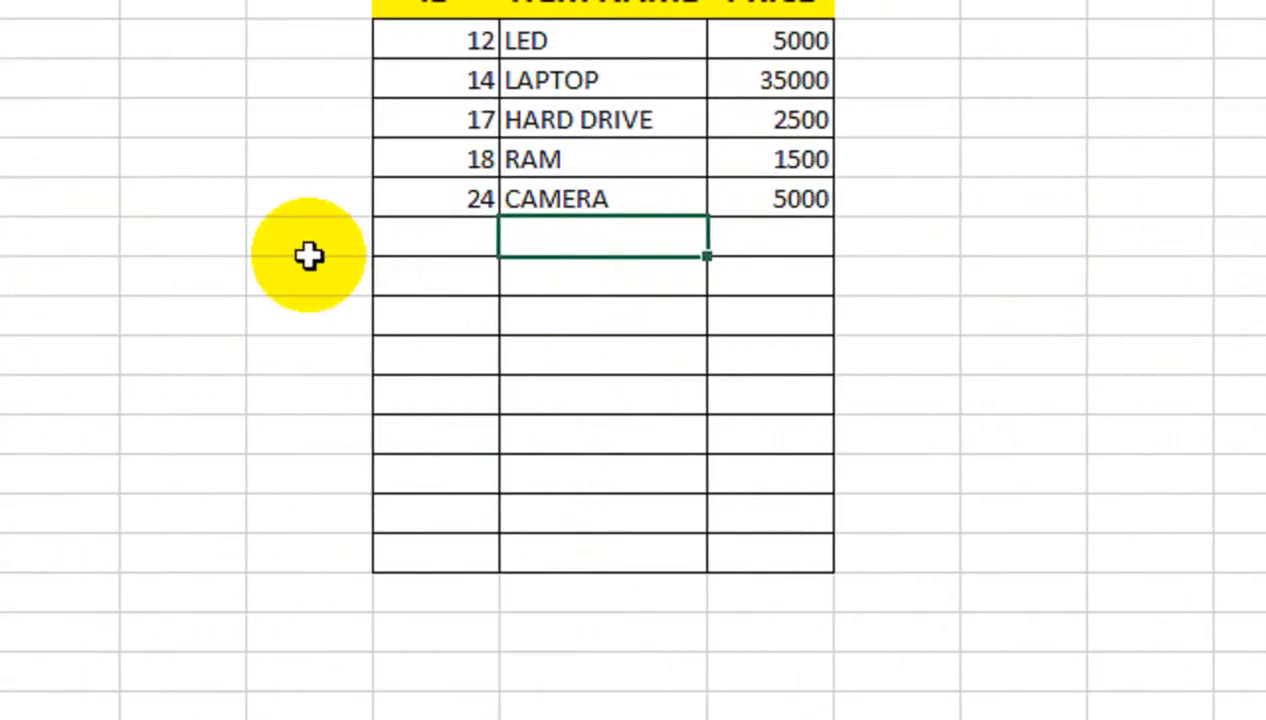
{"action": "left_click", "coordinate": [449, 240]}
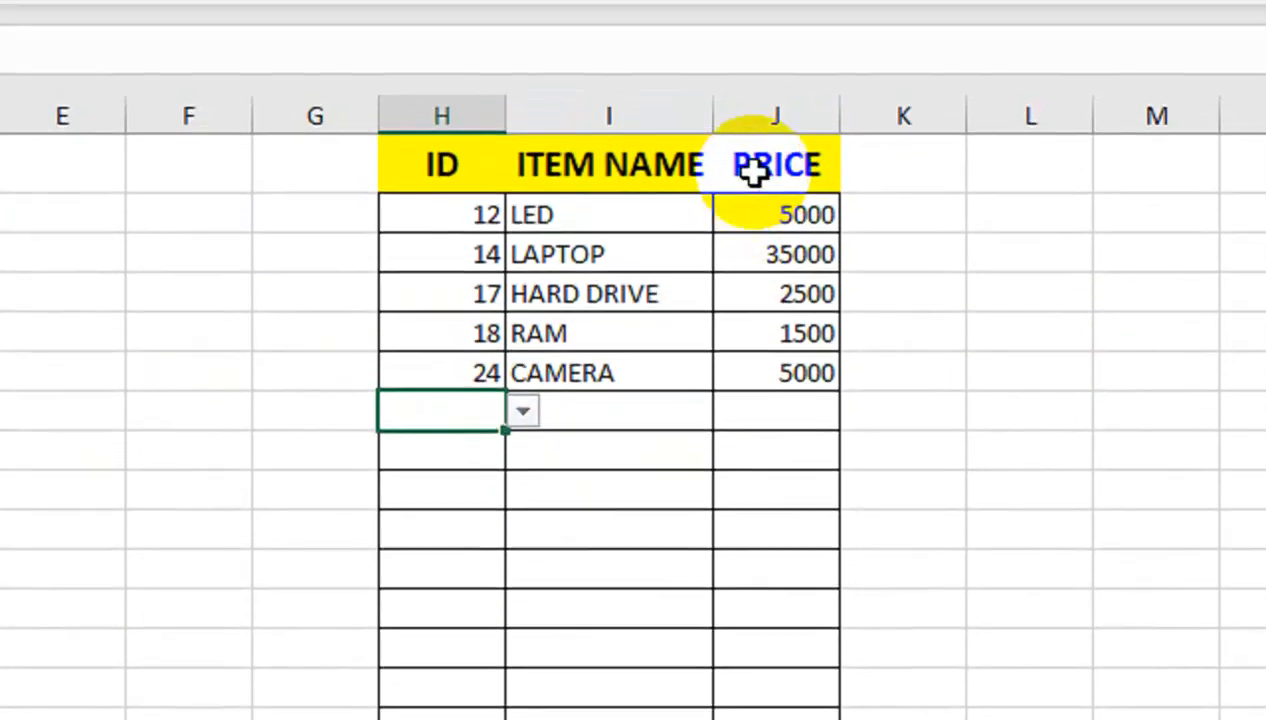
{"action": "left_click", "coordinate": [758, 163]}
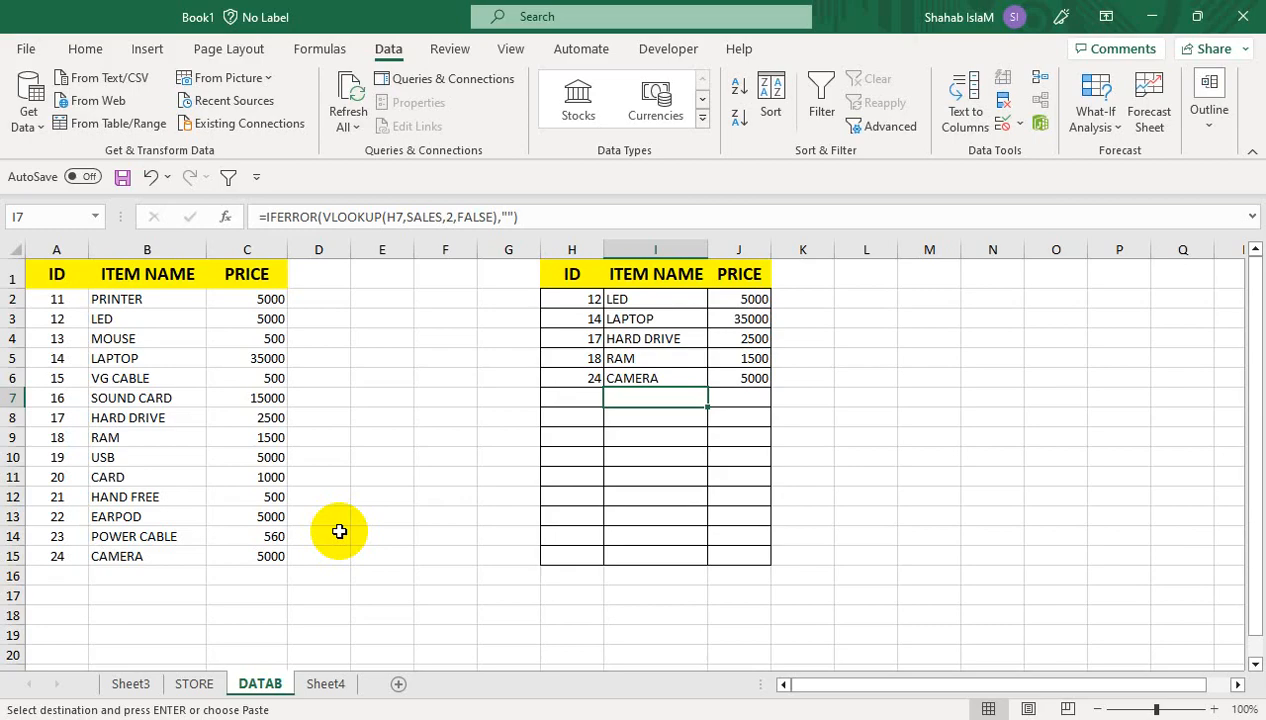
- Widen the Customer column on Sheet4 slightly and preview how the sales table prints
{"action": "left_click", "coordinate": [325, 684]}
{"action": "left_click_drag", "start_coordinate": [296, 249], "coordinate": [304, 250]}
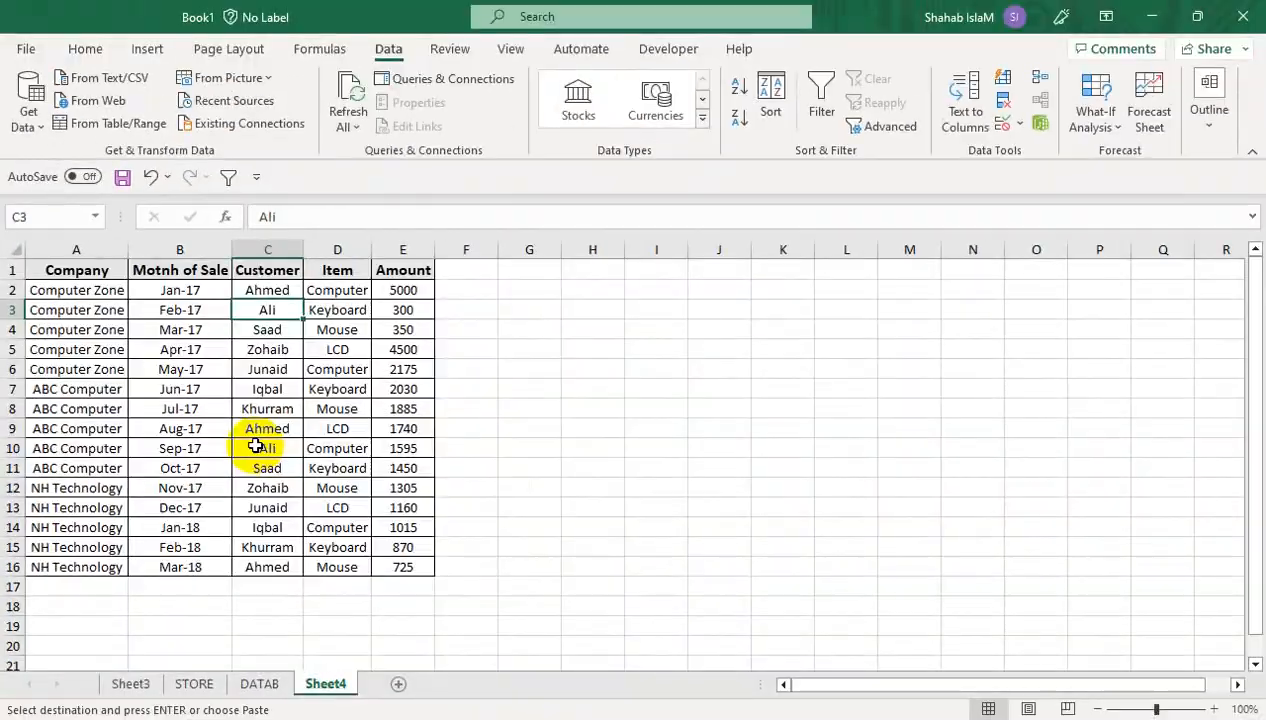
{"action": "key", "text": "ctrl+p"}
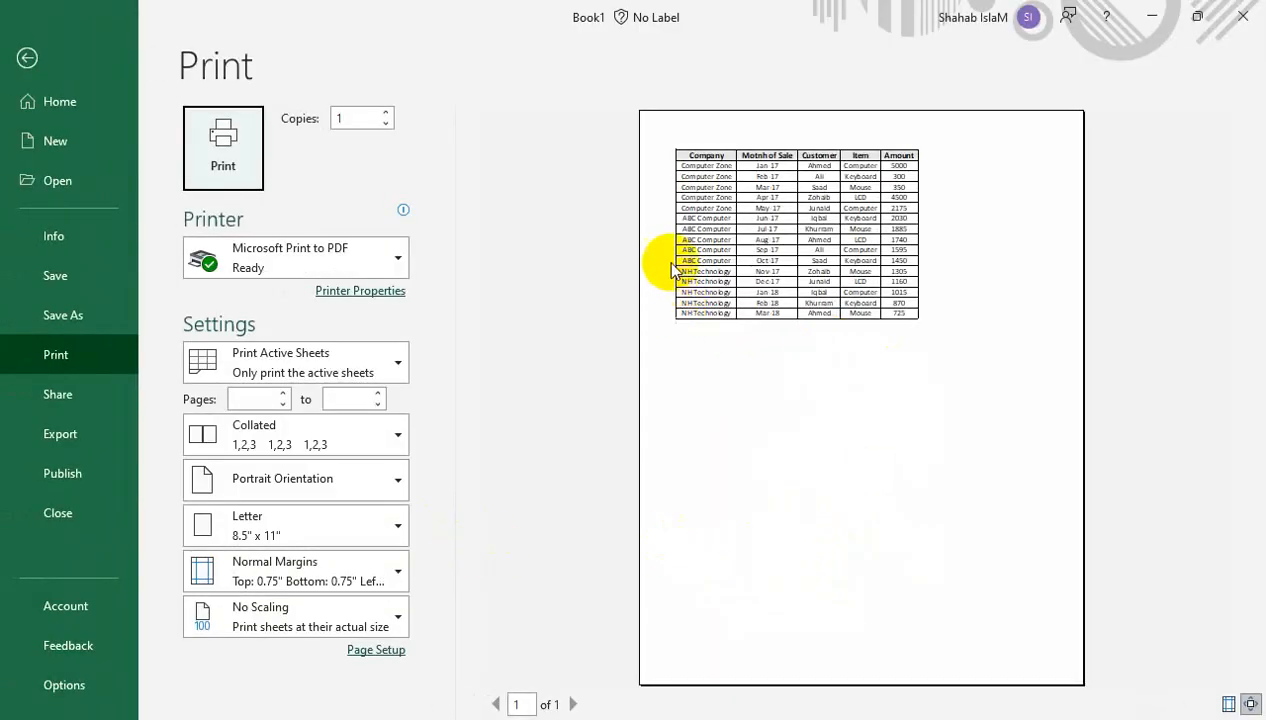
{"action": "left_click", "coordinate": [28, 58]}
- Insert a blank column before the Company column
{"action": "left_click", "coordinate": [73, 249]}
{"action": "right_click", "coordinate": [76, 250]}
{"action": "left_click", "coordinate": [127, 441]}
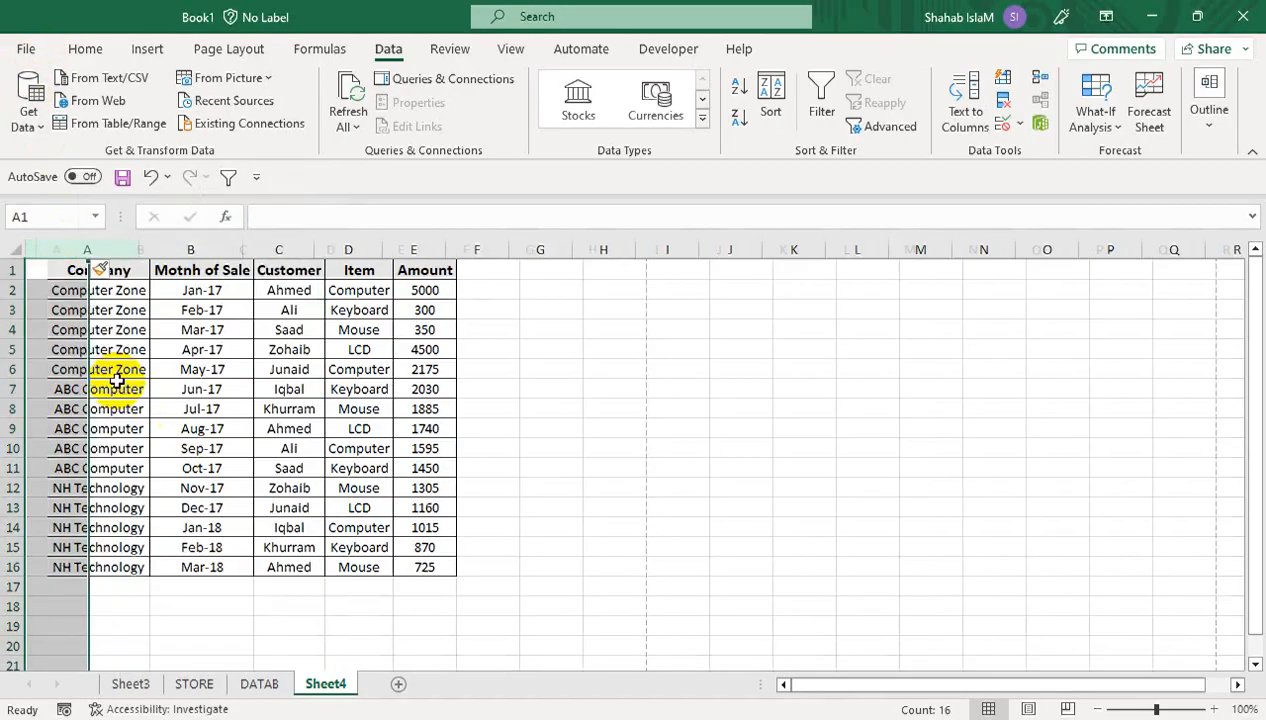
- Enter the heading Sn in A1, 1 in A2 and 23 in A3
{"action": "left_click", "coordinate": [72, 274]}
{"action": "type", "text": "s"}
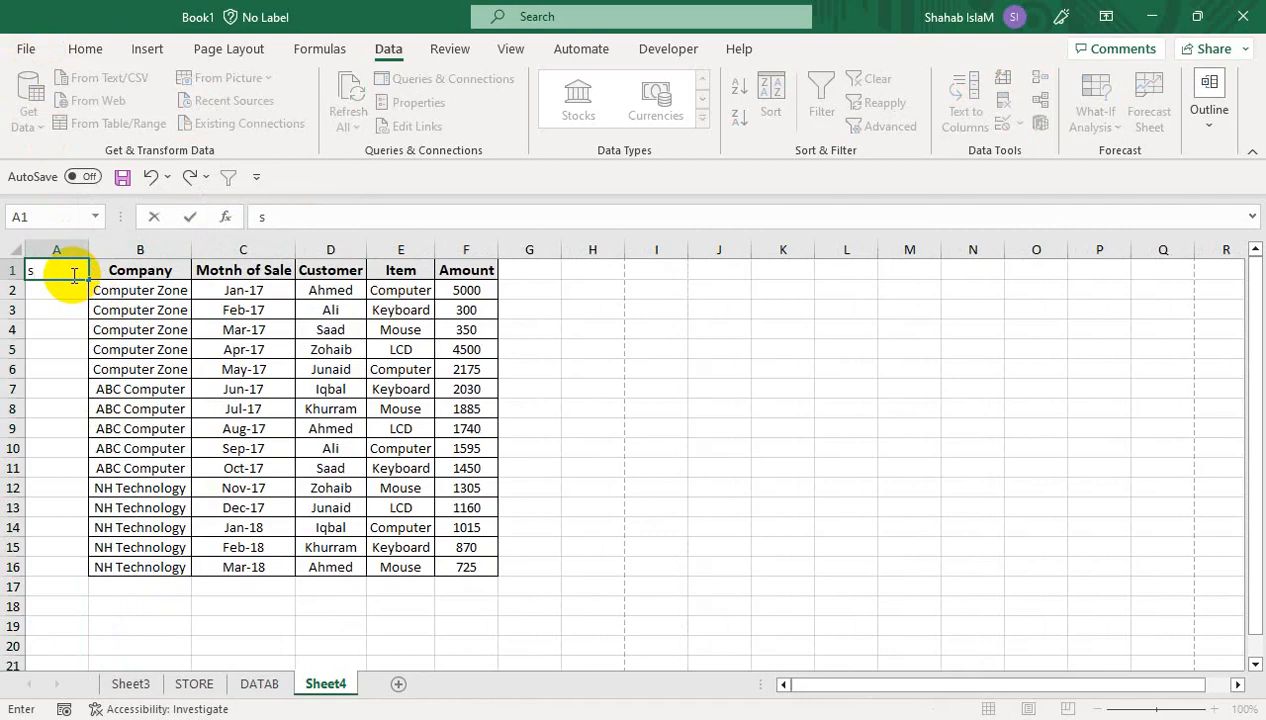
{"action": "type", "text": "N"}
{"action": "key", "text": "Return"}
{"action": "type", "text": "1"}
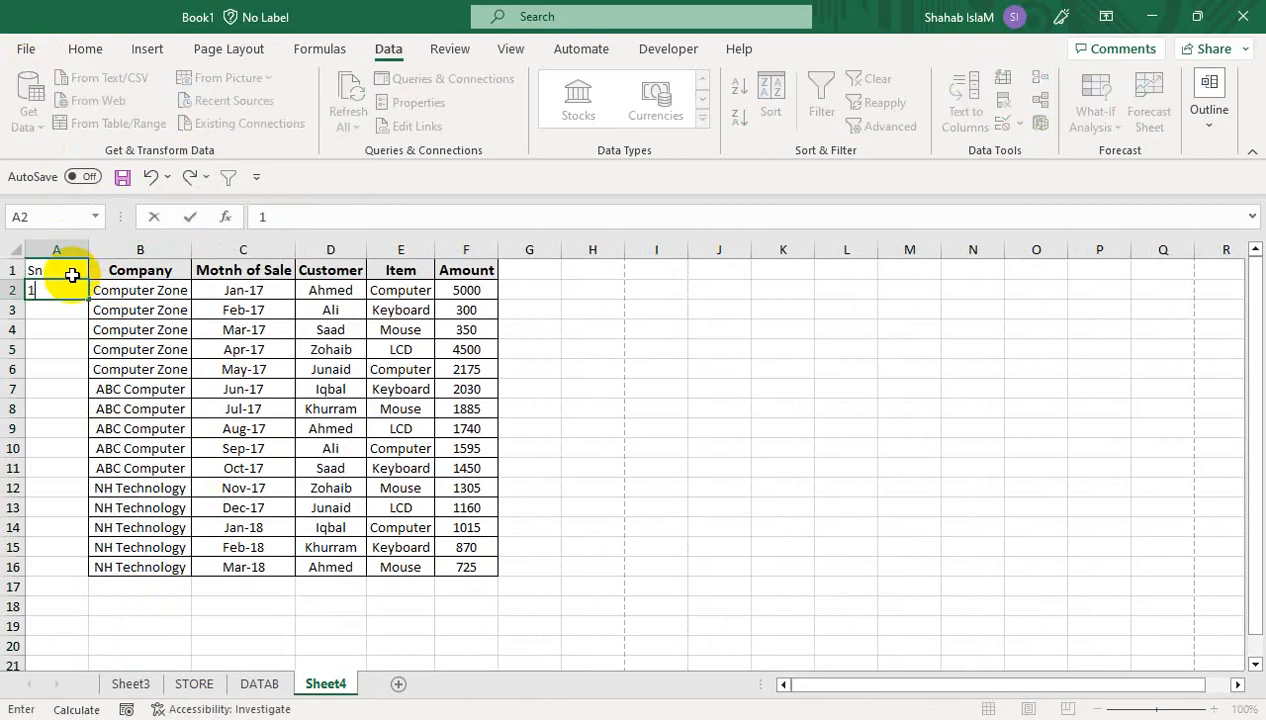
{"action": "key", "text": "Return"}
{"action": "type", "text": "23"}
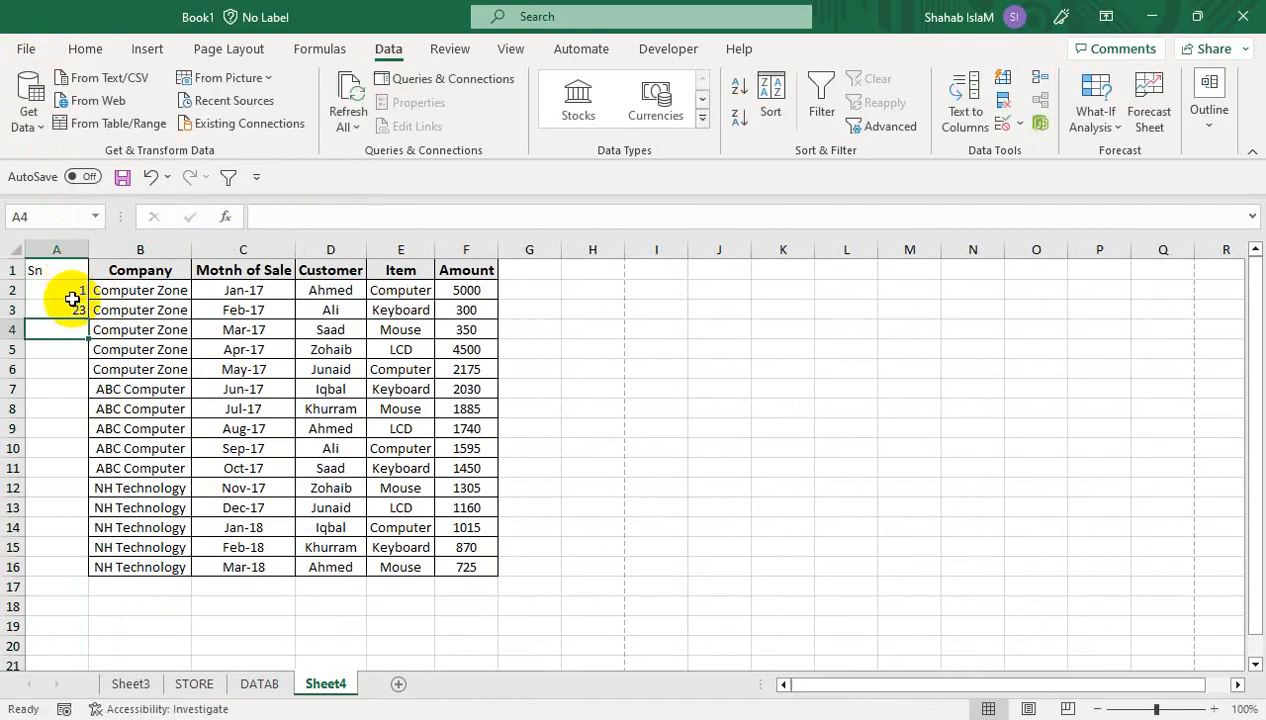
- Fill serial numbers 1 to 55 down A2:A56 and extend the sales rows down beside them
{"action": "left_click_drag", "start_coordinate": [89, 299], "coordinate": [90, 632]}
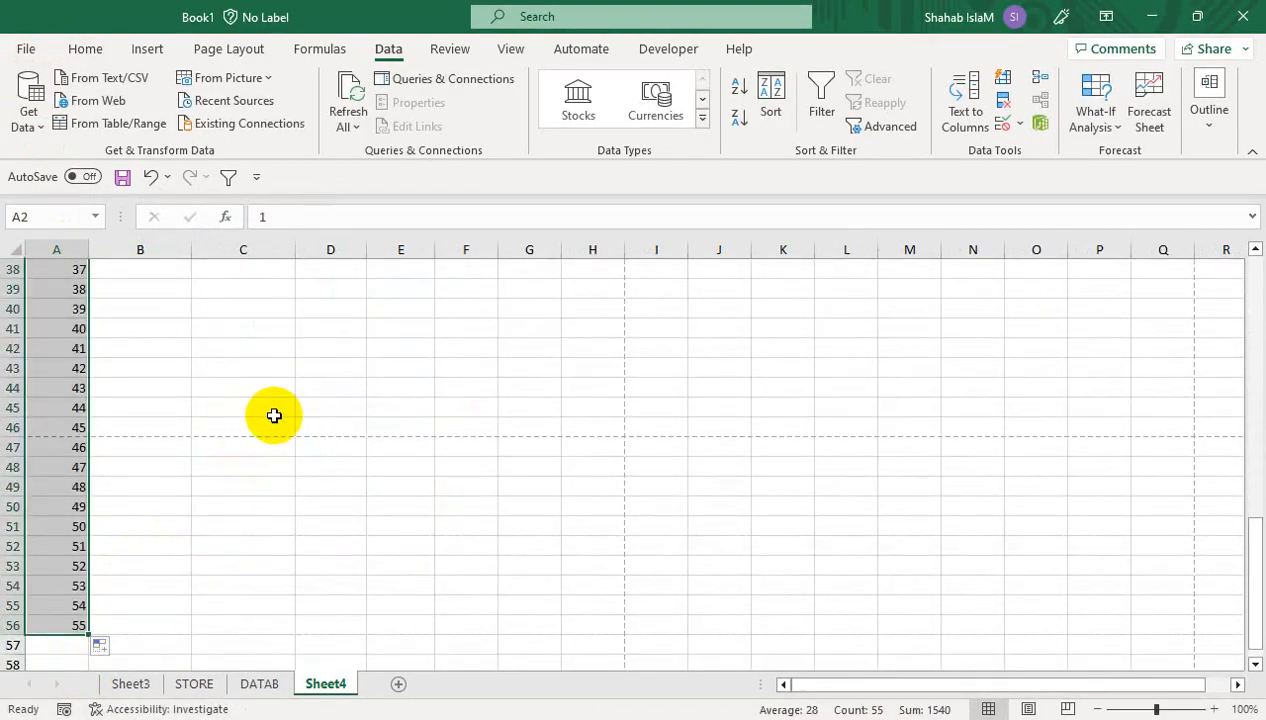
{"action": "key", "text": "ctrl+Home"}
{"action": "left_click_drag", "start_coordinate": [180, 290], "coordinate": [466, 658]}
{"action": "left_click", "coordinate": [638, 414]}
{"action": "left_click_drag", "start_coordinate": [638, 414], "coordinate": [557, 195]}
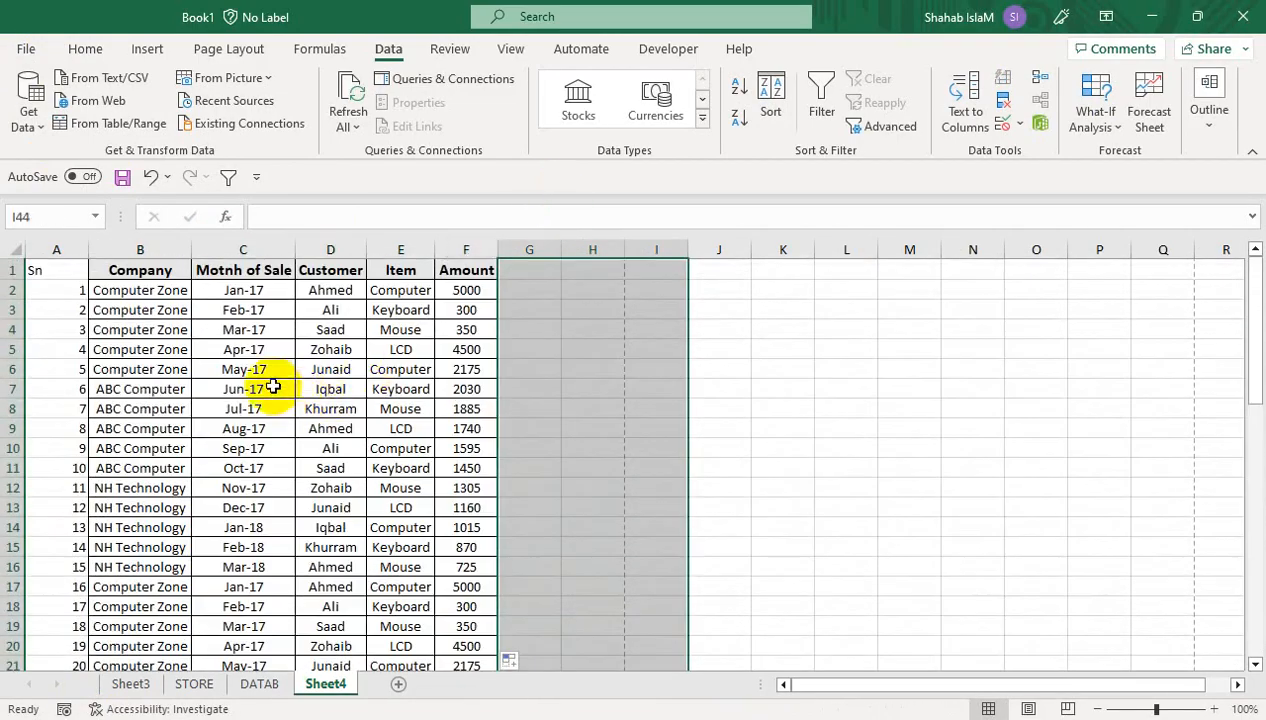
{"action": "left_click", "coordinate": [273, 387]}
- Check in the print preview how the extended sales table splits across pages
{"action": "left_click", "coordinate": [85, 49]}
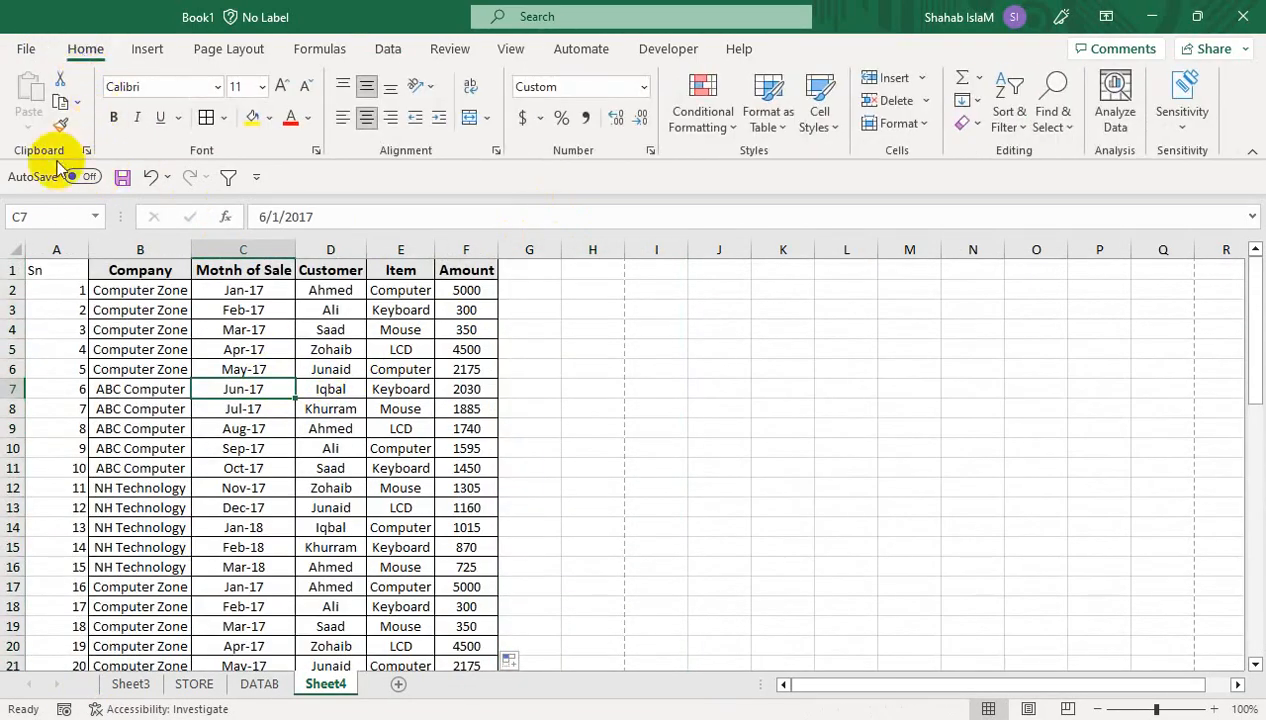
{"action": "left_click", "coordinate": [30, 49]}
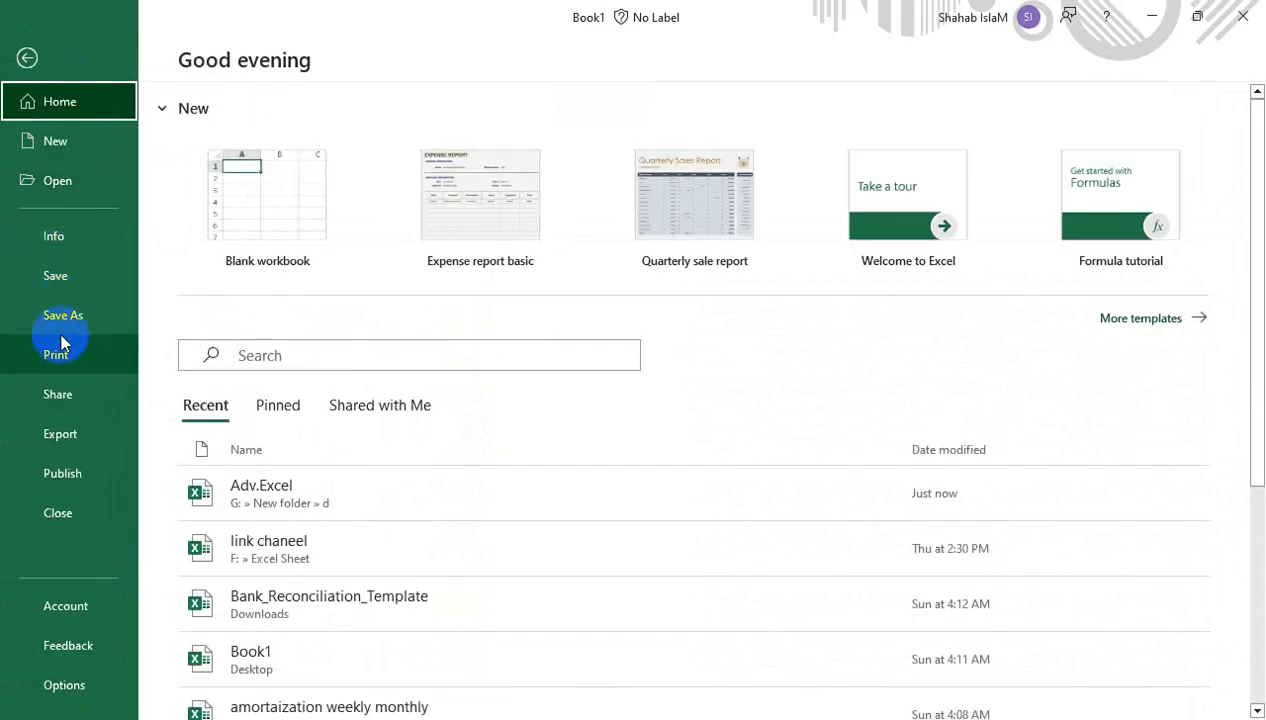
{"action": "left_click", "coordinate": [62, 348]}
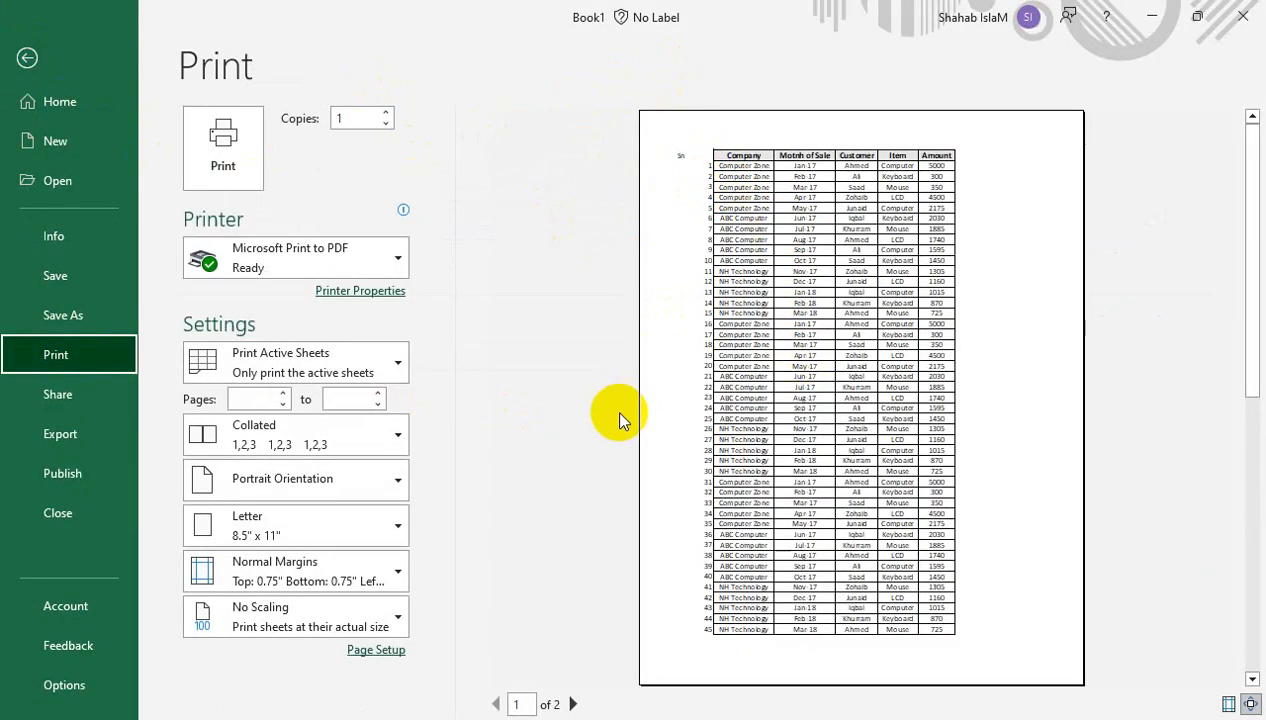
{"action": "left_click", "coordinate": [25, 58]}
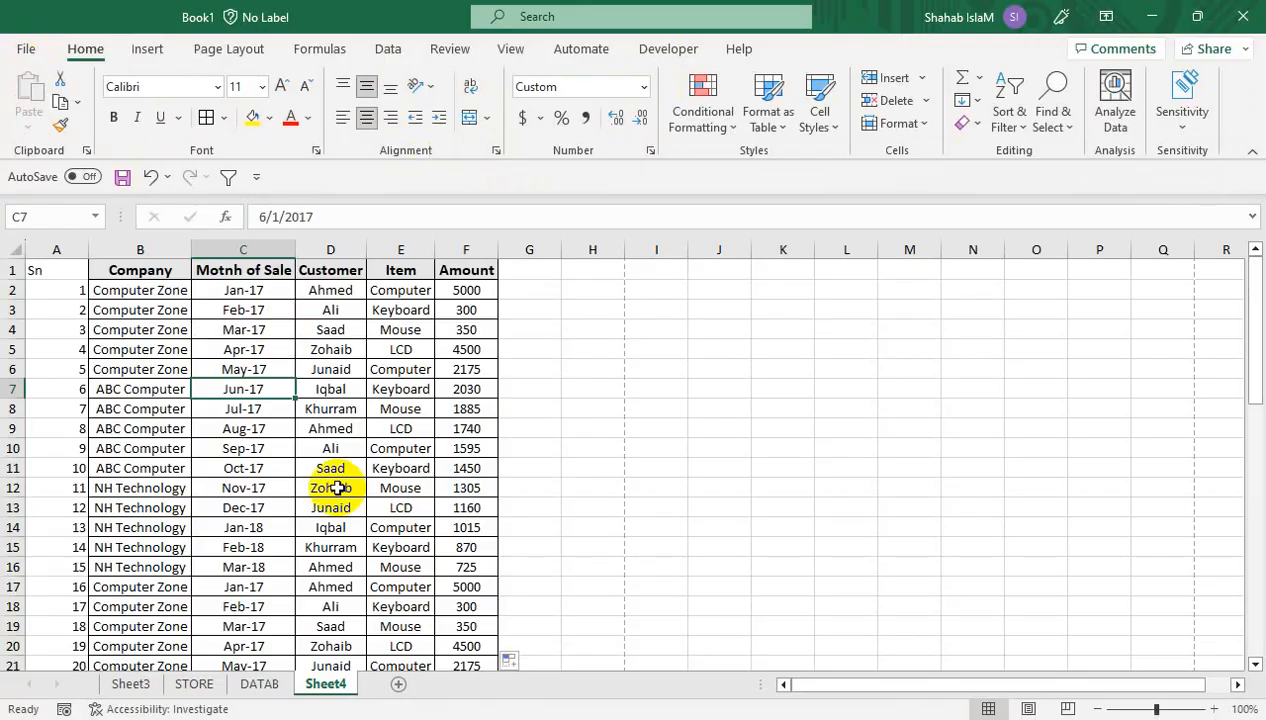
- Undo the extension of the sales rows and the serial number fill
{"action": "key", "text": "ctrl+z"}
{"action": "key", "text": "ctrl+z"}
{"action": "key", "text": "ctrl+z"}
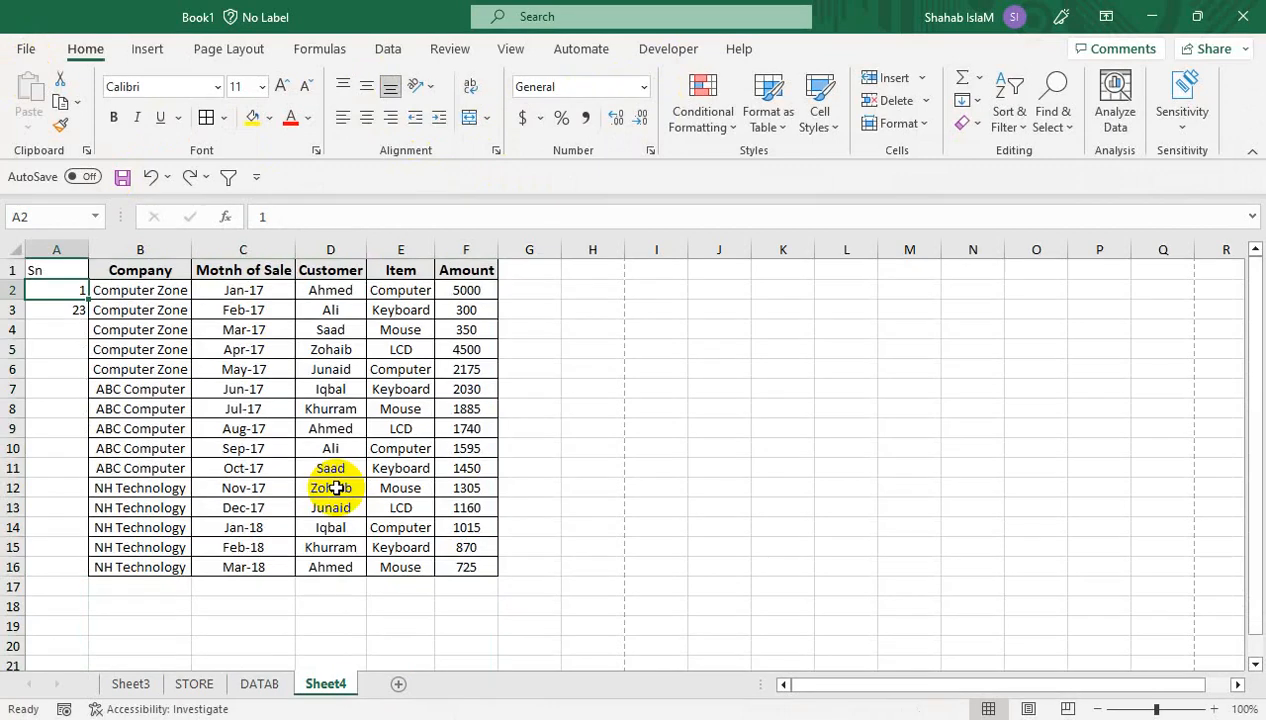
{"action": "key", "text": "ctrl+z"}
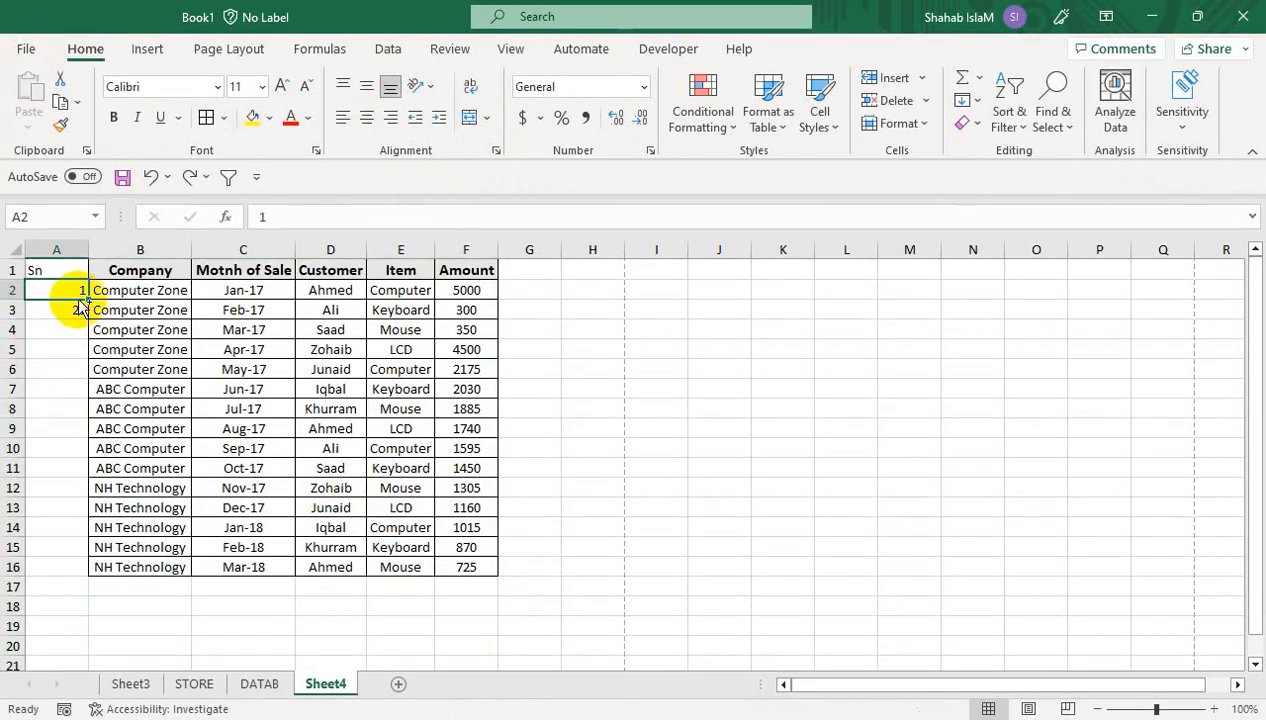
- Fill serial numbers 1 to 15 down A2:A16 and check the print preview
{"action": "left_click_drag", "start_coordinate": [86, 297], "coordinate": [79, 567]}
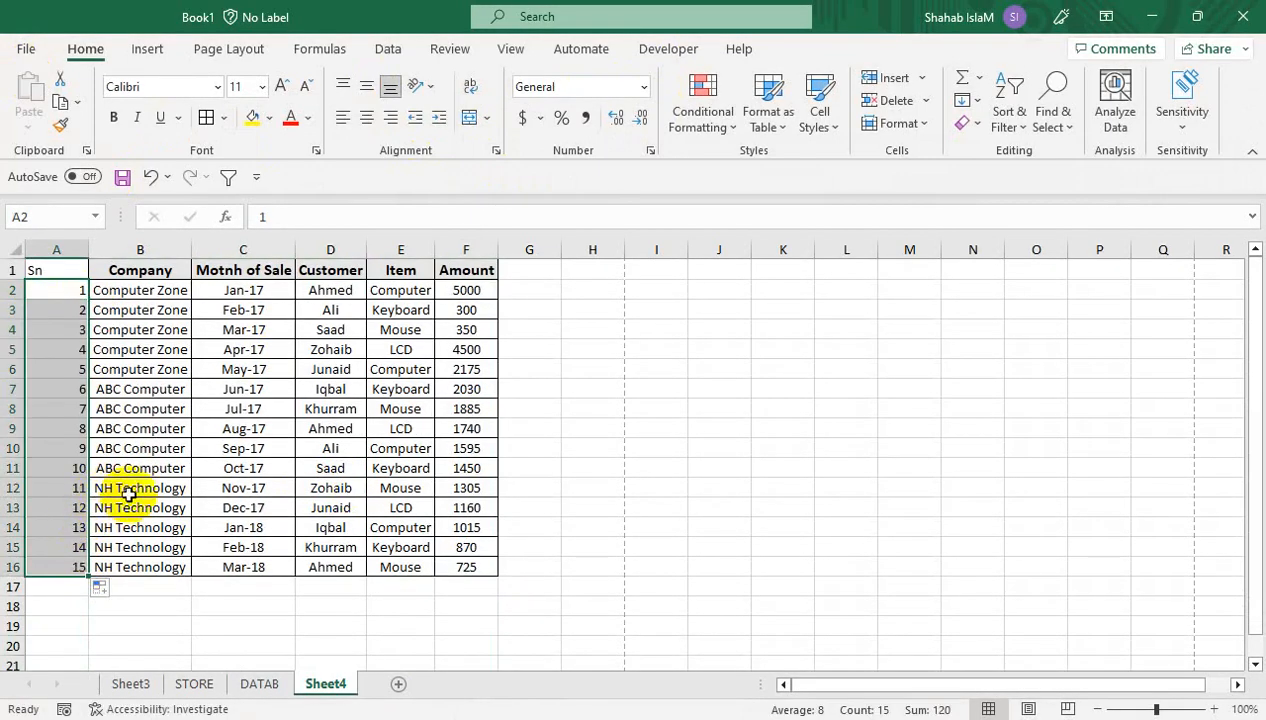
{"action": "key", "text": "ctrl+p"}
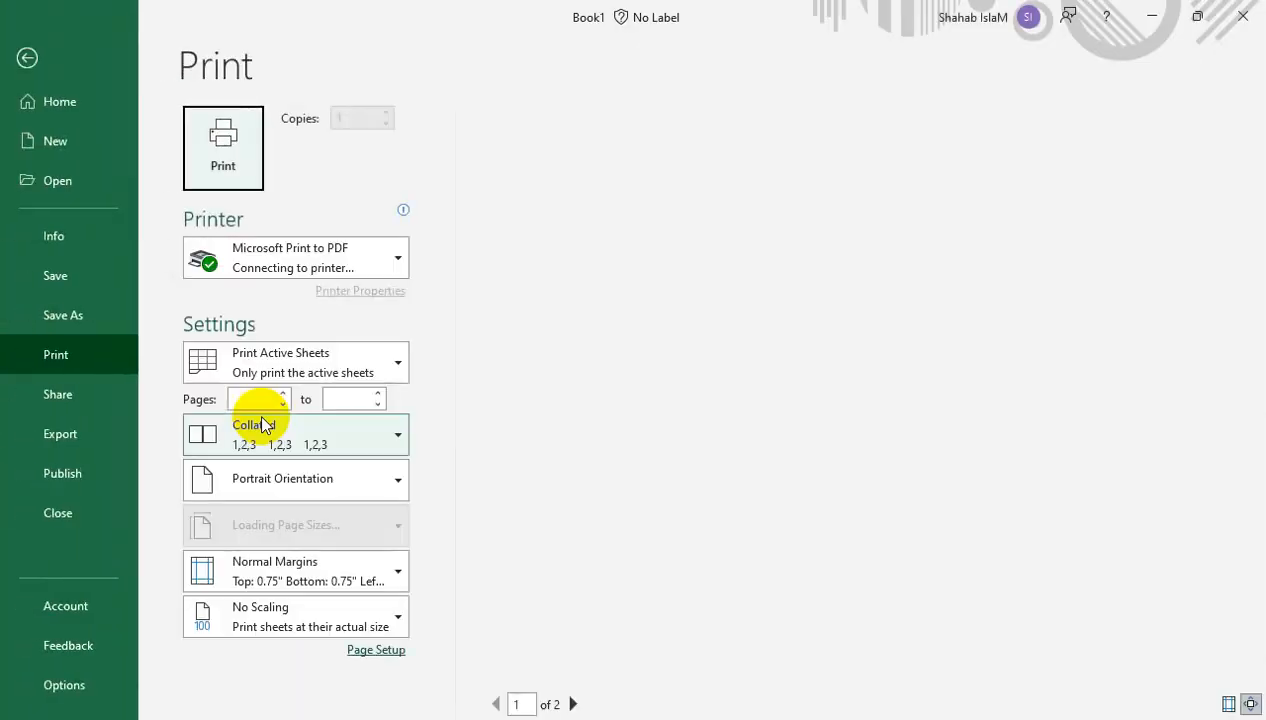
{"action": "left_click", "coordinate": [27, 57]}
- Apply borders to all cells of the empty range A17:F45 below the sales table
{"action": "left_click_drag", "start_coordinate": [48, 585], "coordinate": [23, 285]}
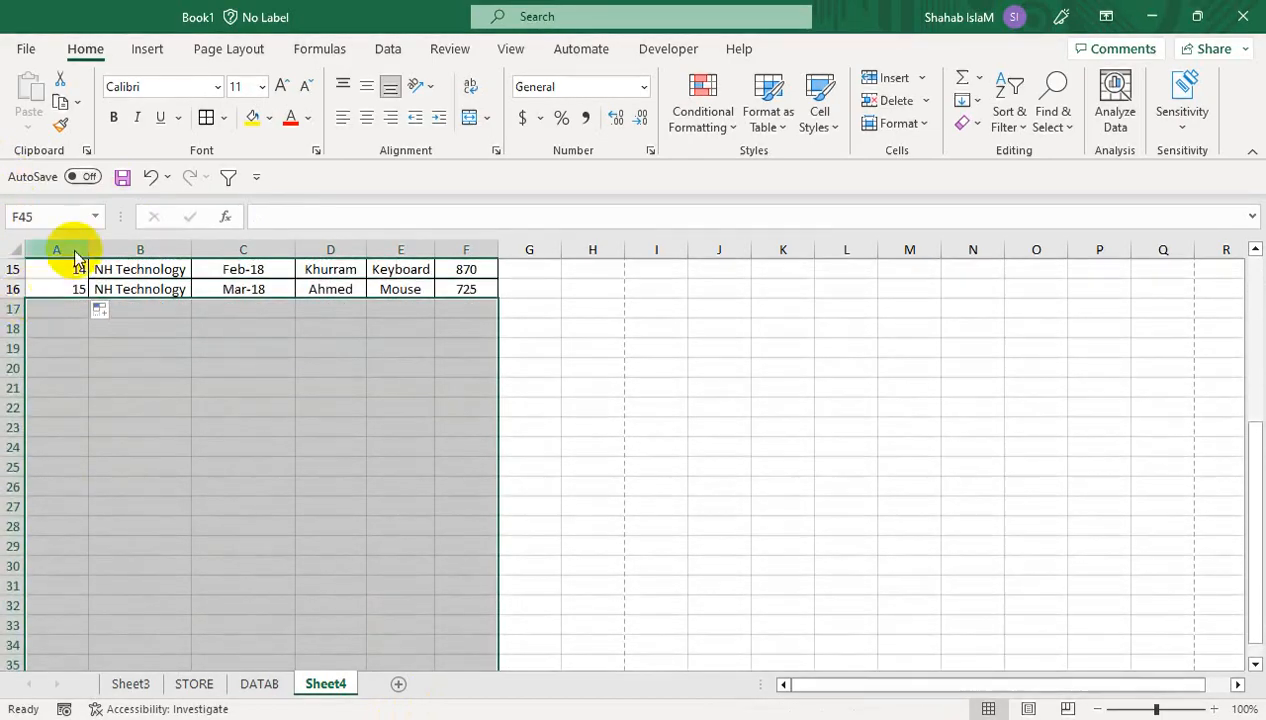
{"action": "left_click", "coordinate": [206, 118]}
{"action": "left_click", "coordinate": [80, 272]}
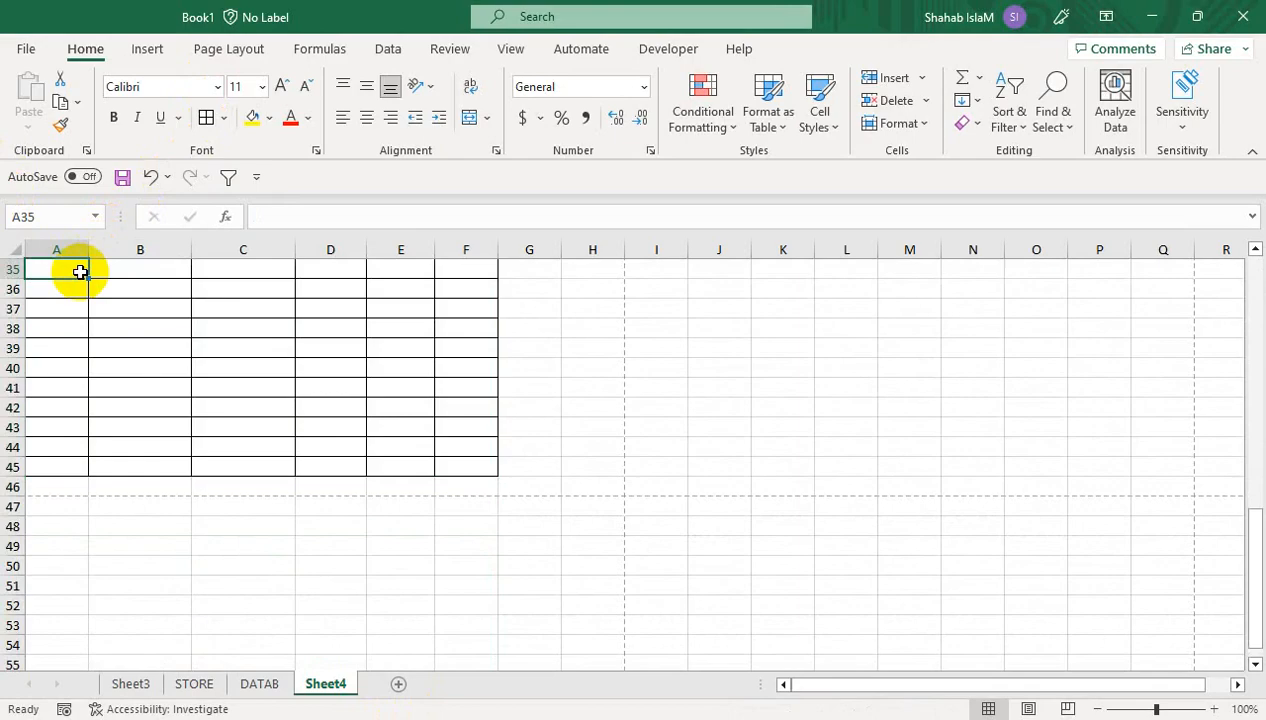
{"action": "key", "text": "ctrl+Home"}
{"action": "left_click_drag", "start_coordinate": [48, 290], "coordinate": [34, 560]}
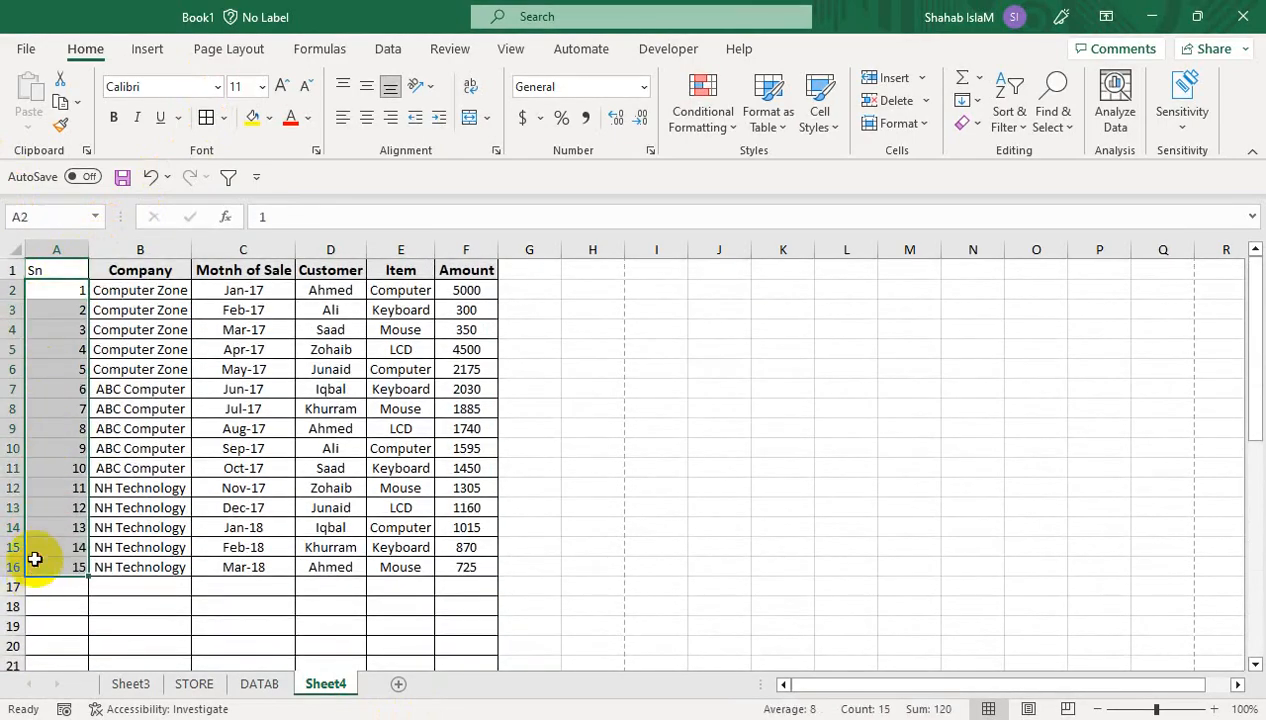
{"action": "left_click", "coordinate": [196, 275]}
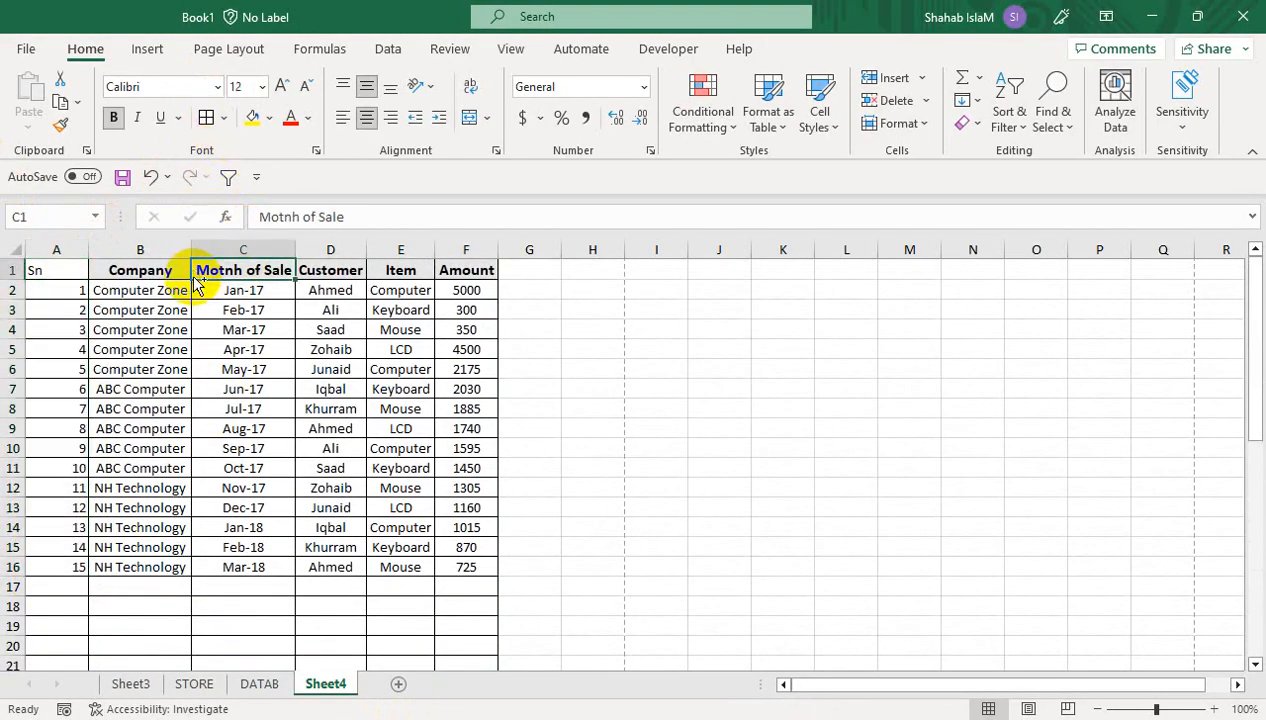
- Check in the print preview how the sales table and the bordered empty rows print
{"action": "key", "text": "ctrl+p"}
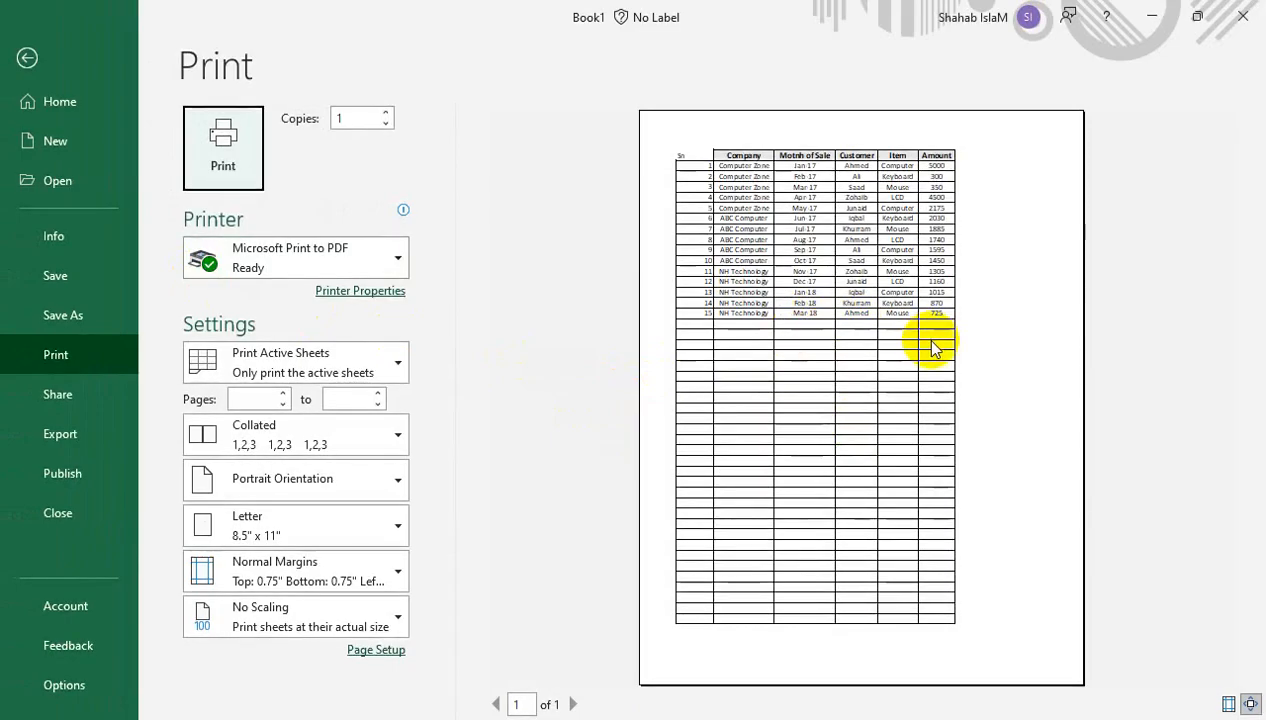
{"action": "left_click", "coordinate": [27, 57]}
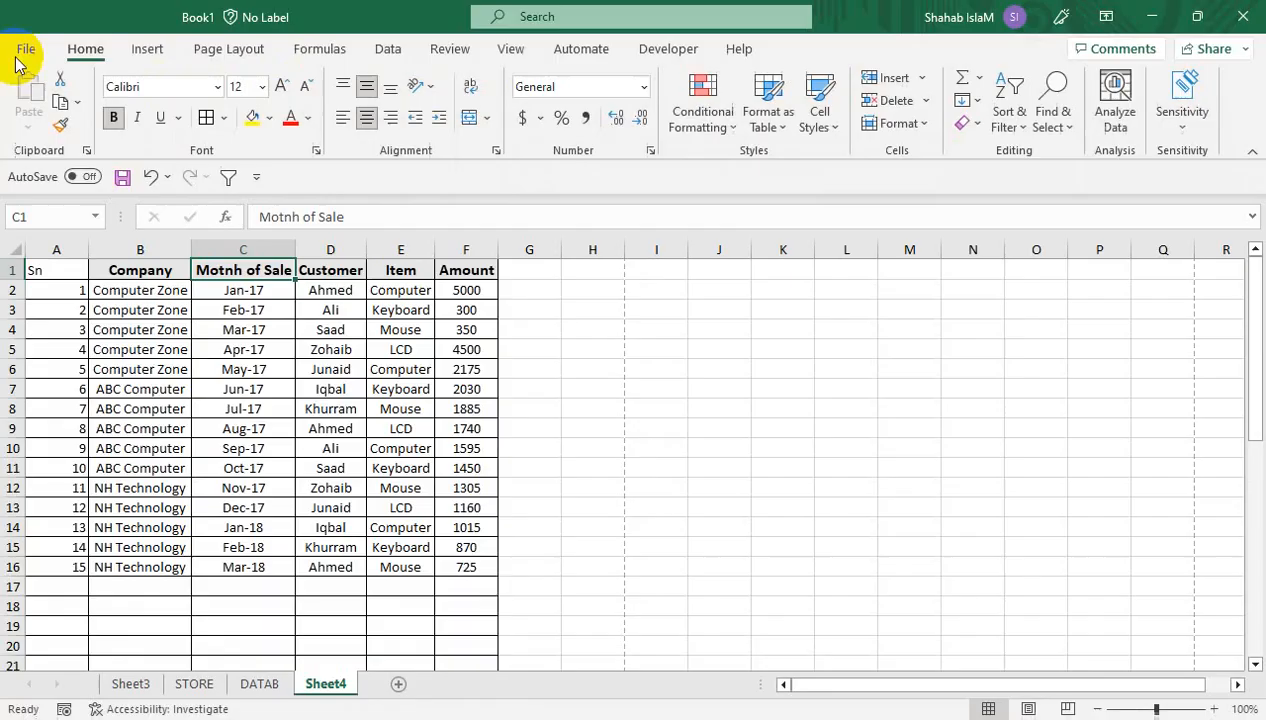
{"action": "left_click", "coordinate": [62, 265]}
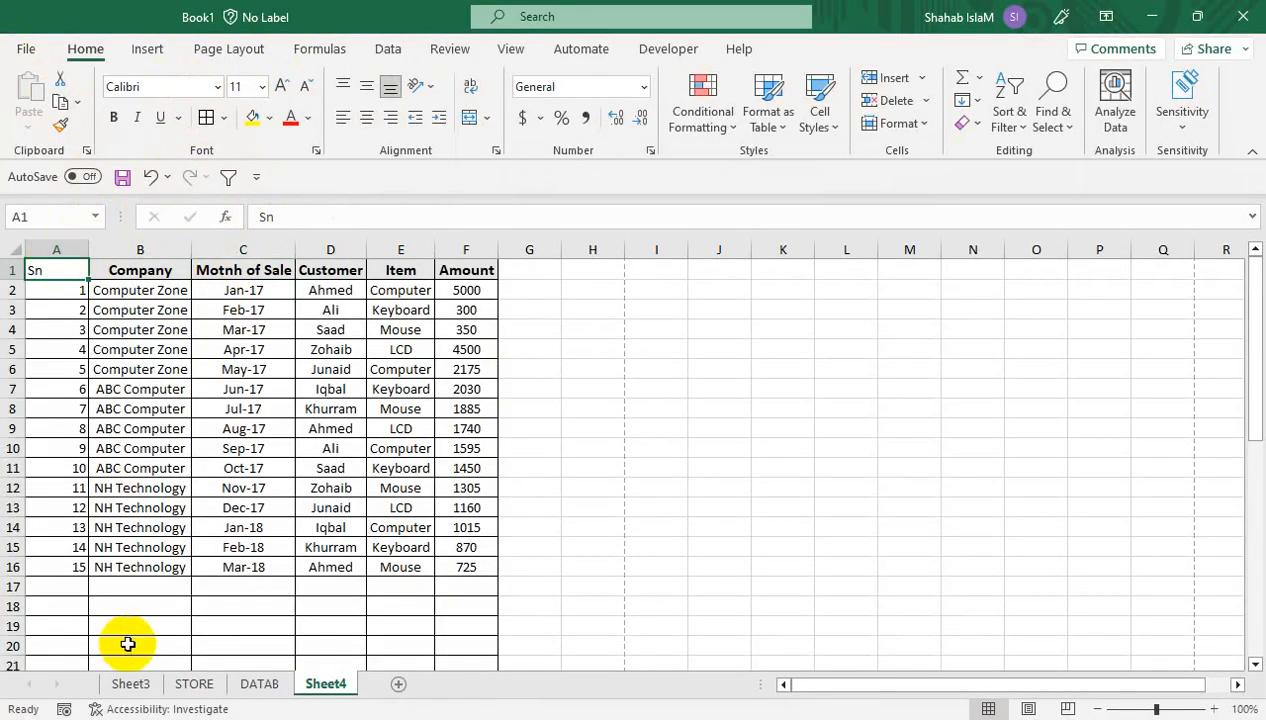
- Set the filled sales table A1:F16 as the print area of Sheet4
{"action": "left_click_drag", "start_coordinate": [60, 272], "coordinate": [439, 545]}
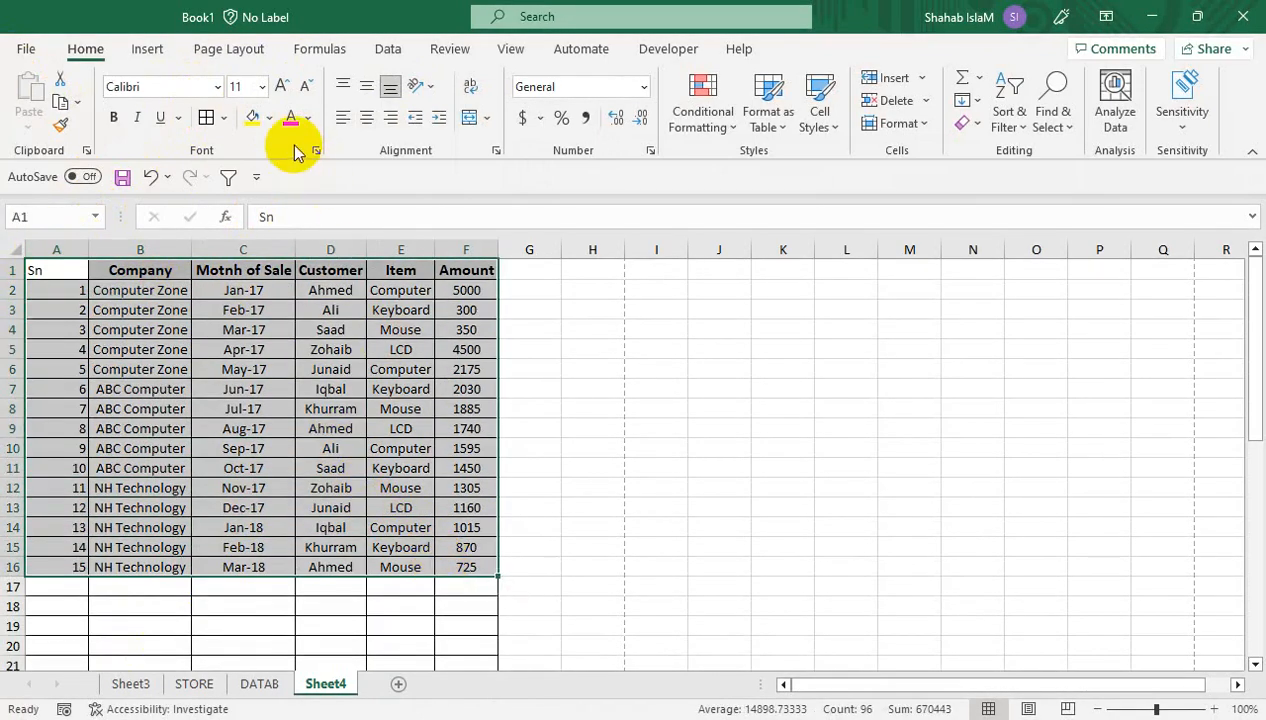
{"action": "left_click", "coordinate": [305, 45]}
{"action": "key", "text": "ctrl+q"}
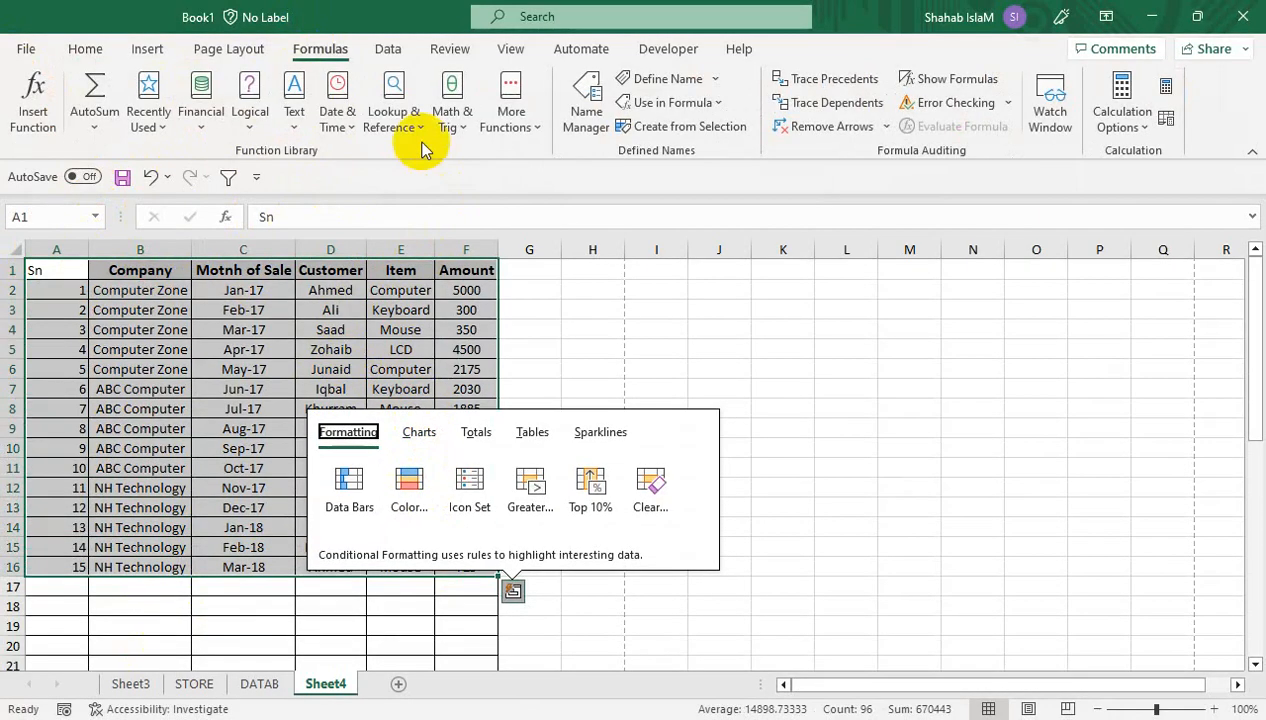
{"action": "left_click", "coordinate": [245, 49]}
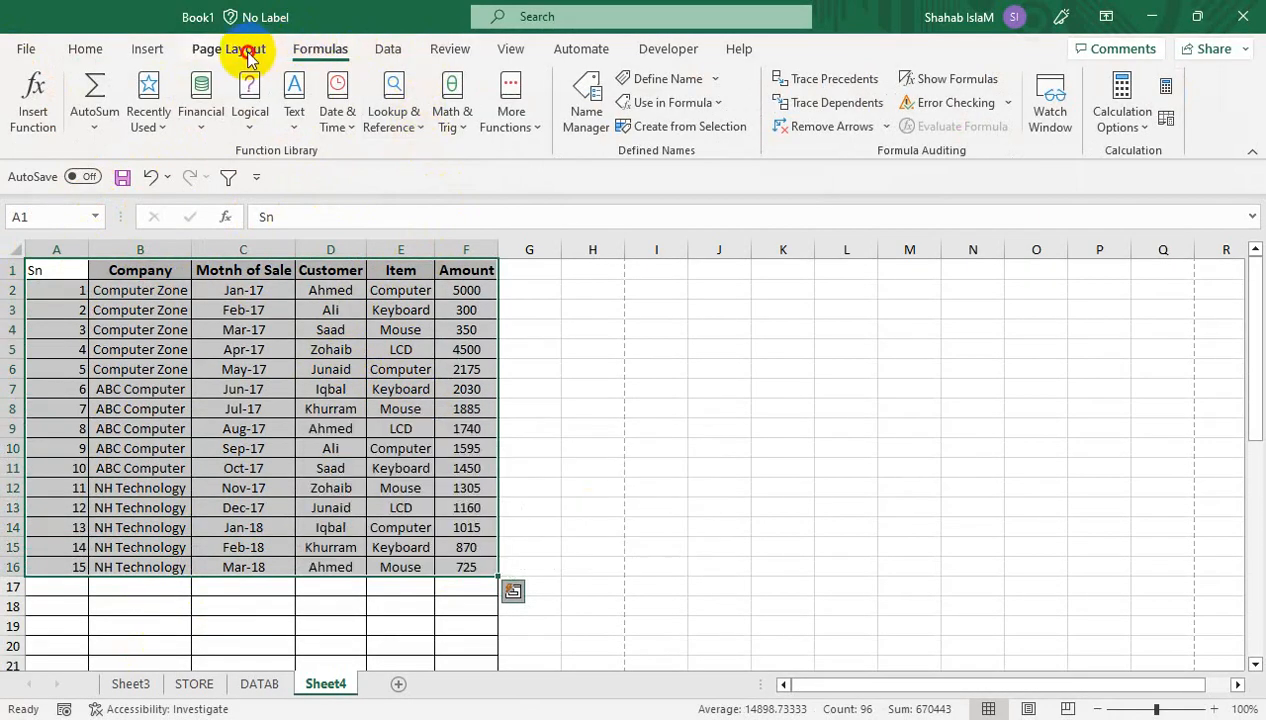
{"action": "left_click", "coordinate": [245, 49]}
{"action": "left_click", "coordinate": [316, 126]}
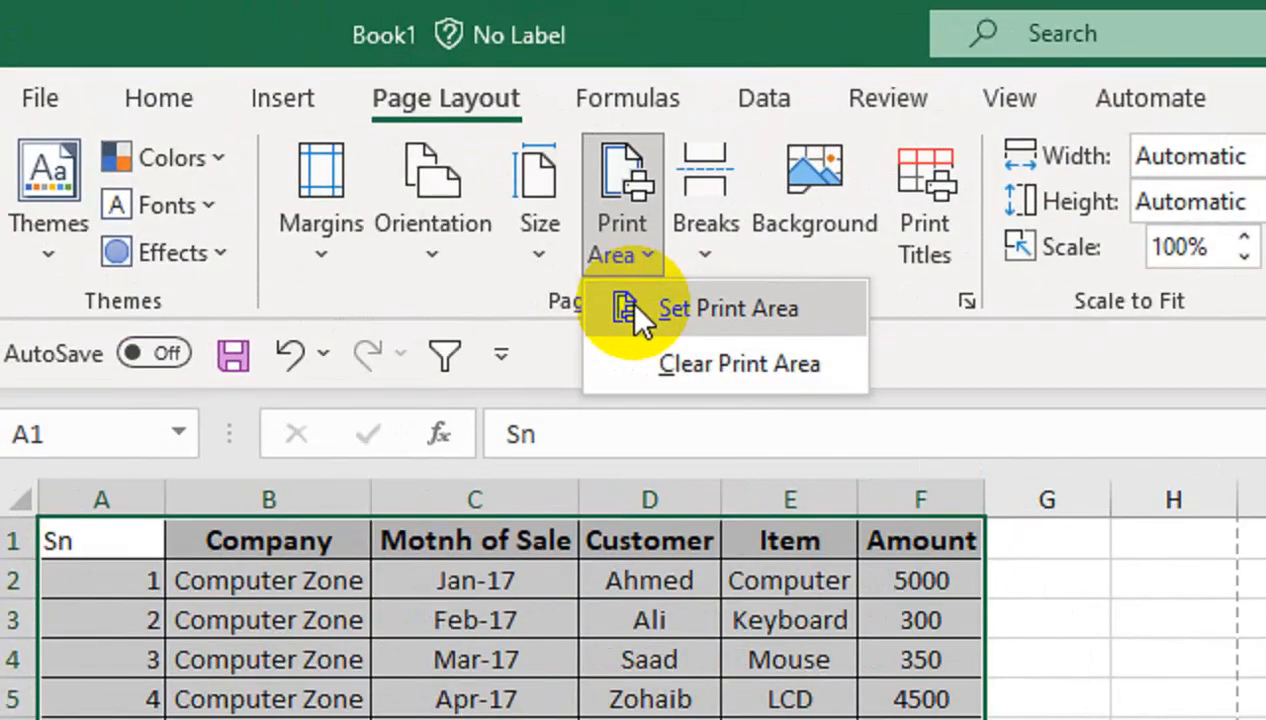
{"action": "left_click", "coordinate": [324, 158]}
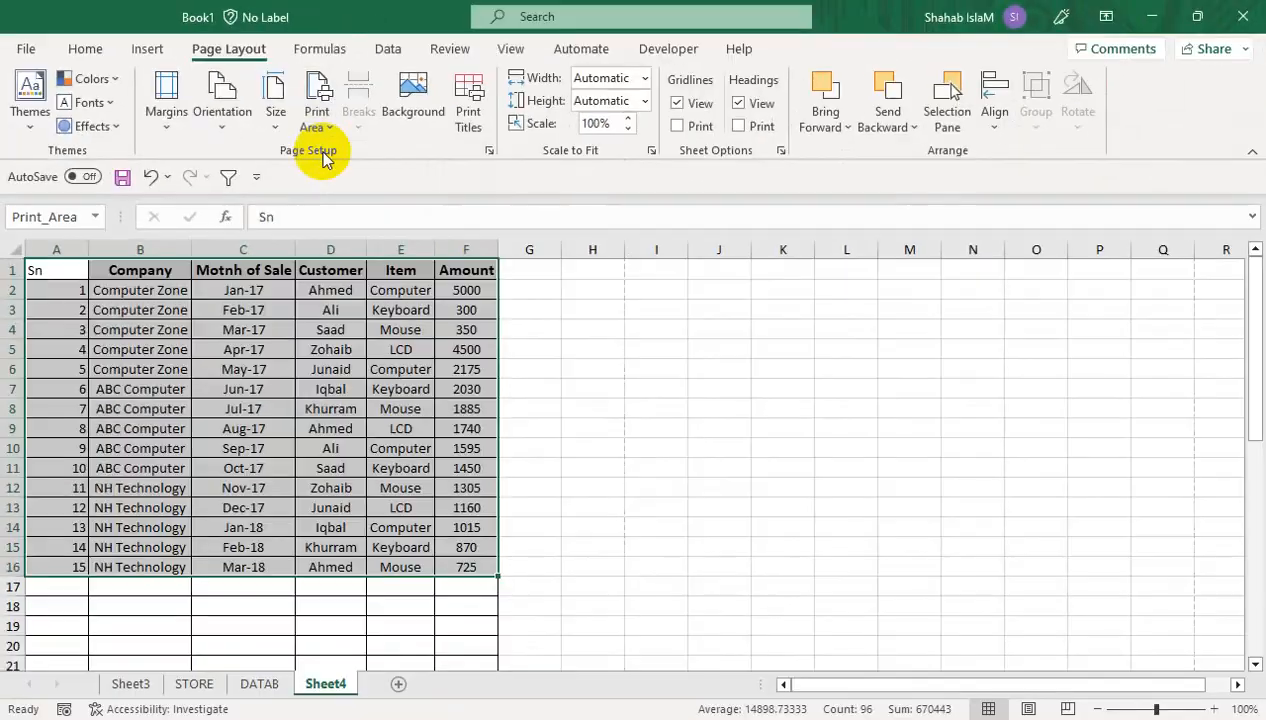
- Check the print preview of Sheet4 with the print area applied
{"action": "left_click", "coordinate": [341, 420]}
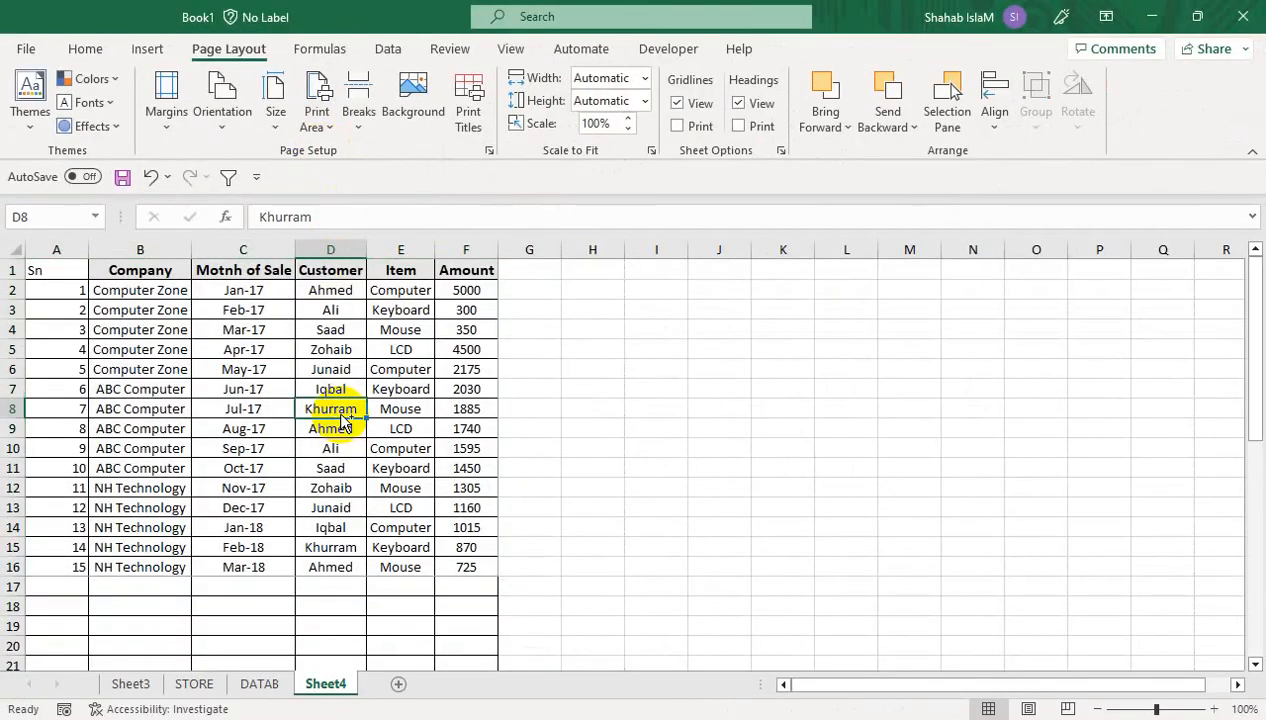
{"action": "key", "text": "ctrl+p"}
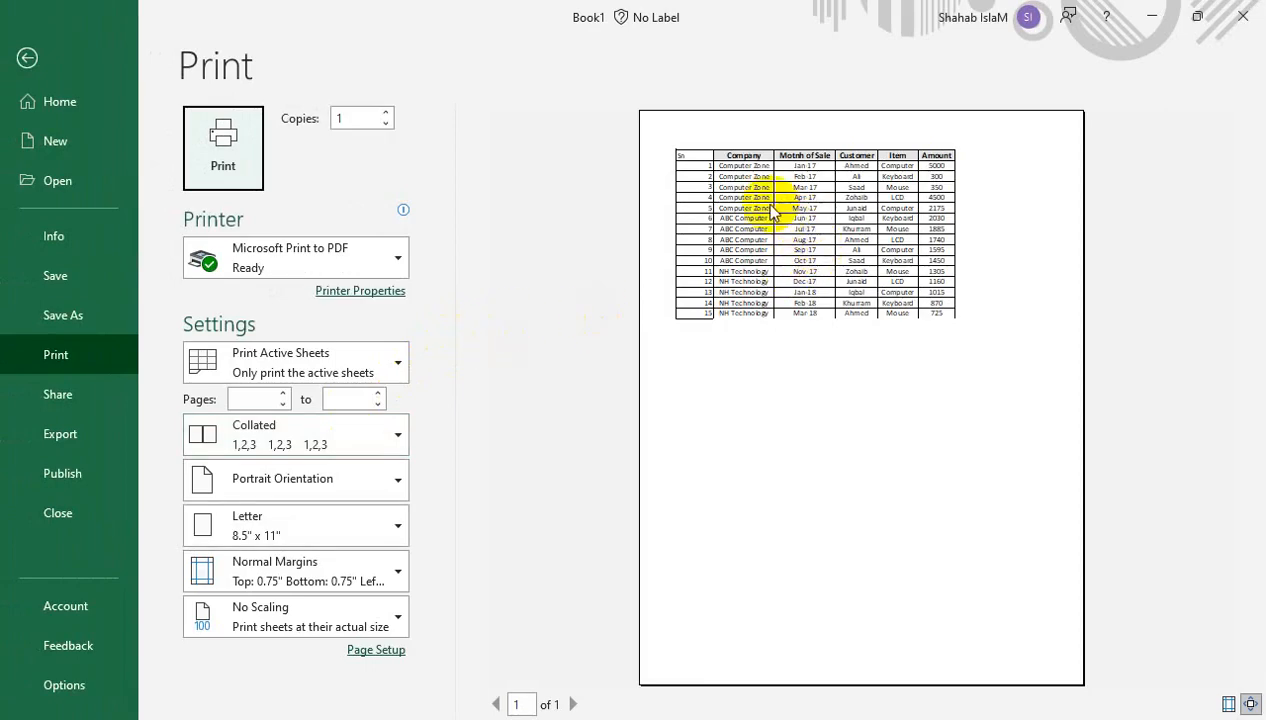
{"action": "left_click", "coordinate": [27, 58]}
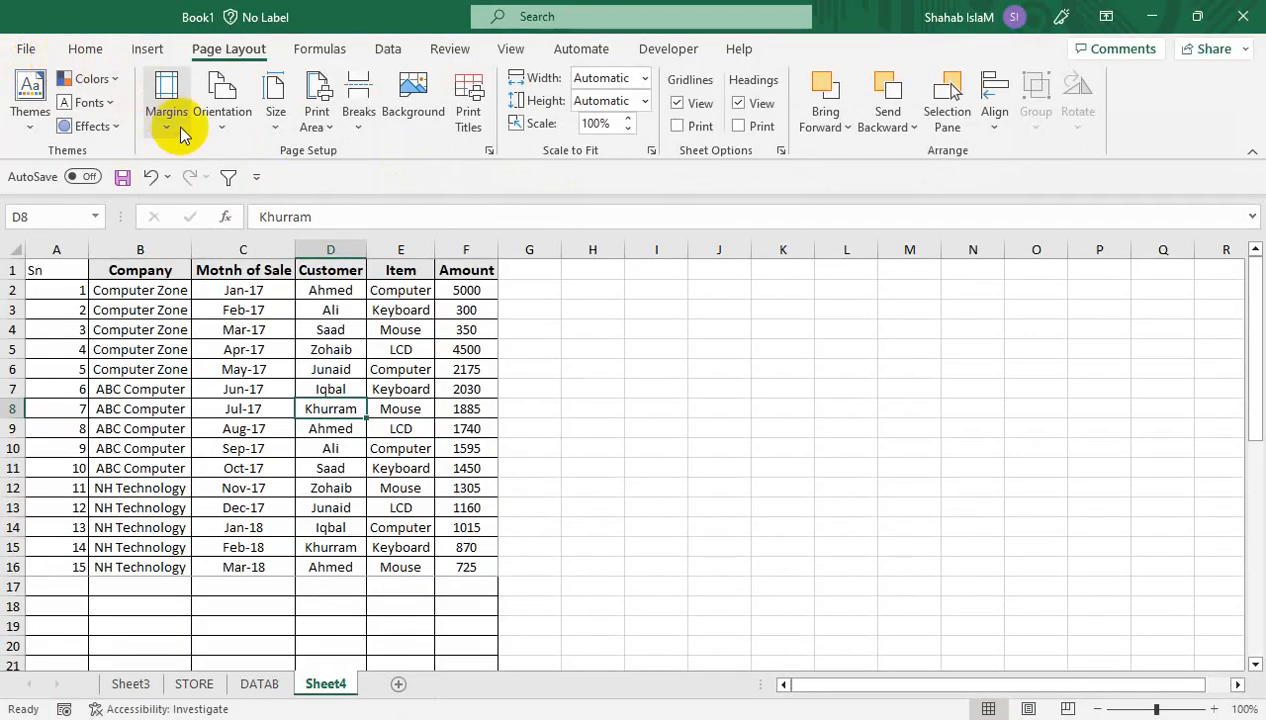
- Clear the print area of Sheet4 and set it again to A1:F16
{"action": "left_click", "coordinate": [317, 118]}
{"action": "left_click", "coordinate": [342, 178]}
{"action": "left_click_drag", "start_coordinate": [200, 369], "coordinate": [240, 680]}
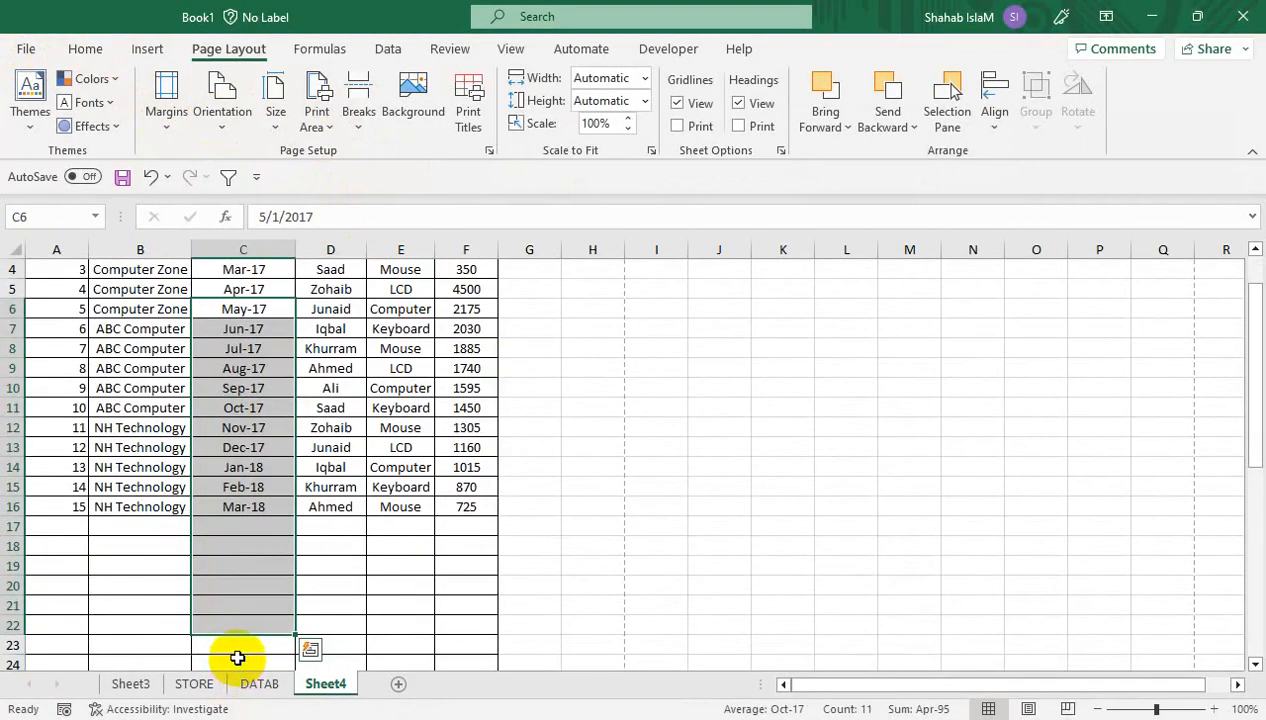
{"action": "left_click", "coordinate": [220, 350]}
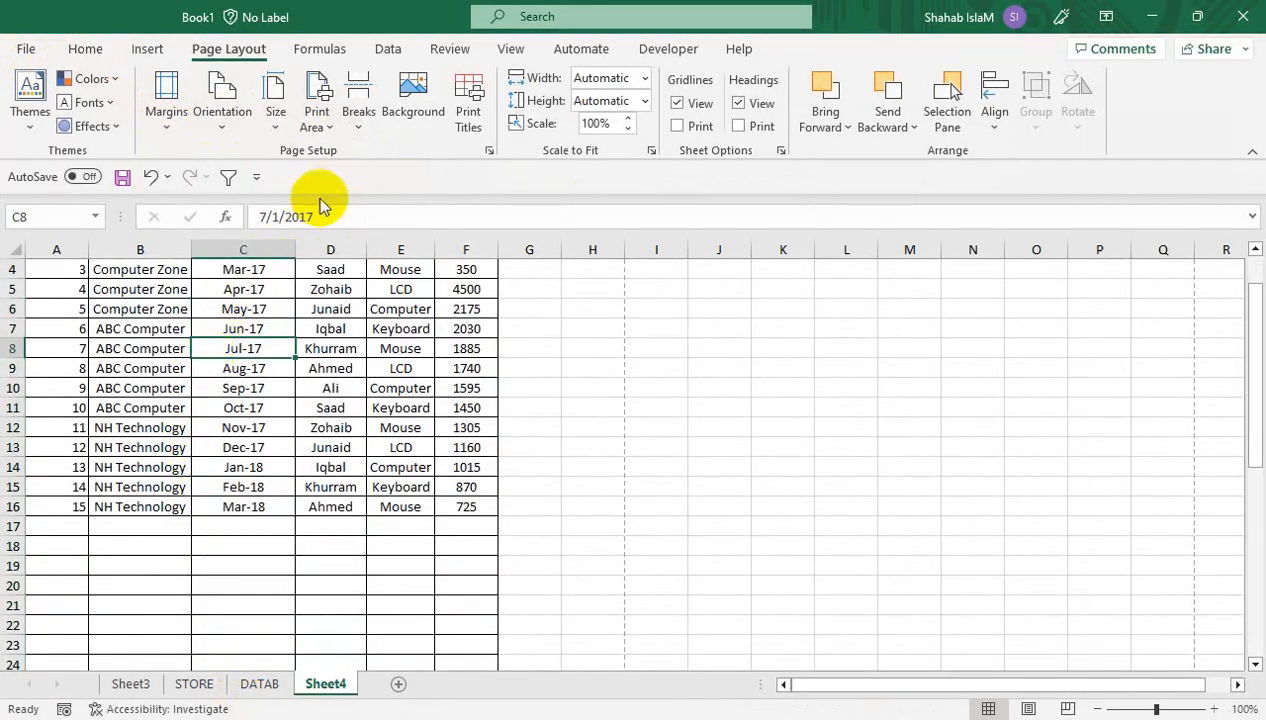
{"action": "left_click_drag", "start_coordinate": [460, 507], "coordinate": [14, 170]}
{"action": "left_click", "coordinate": [313, 118]}
{"action": "left_click", "coordinate": [360, 153]}
- Continue the serial number series down column A from A15:A16 into the empty bordered rows
{"action": "left_click", "coordinate": [73, 580]}
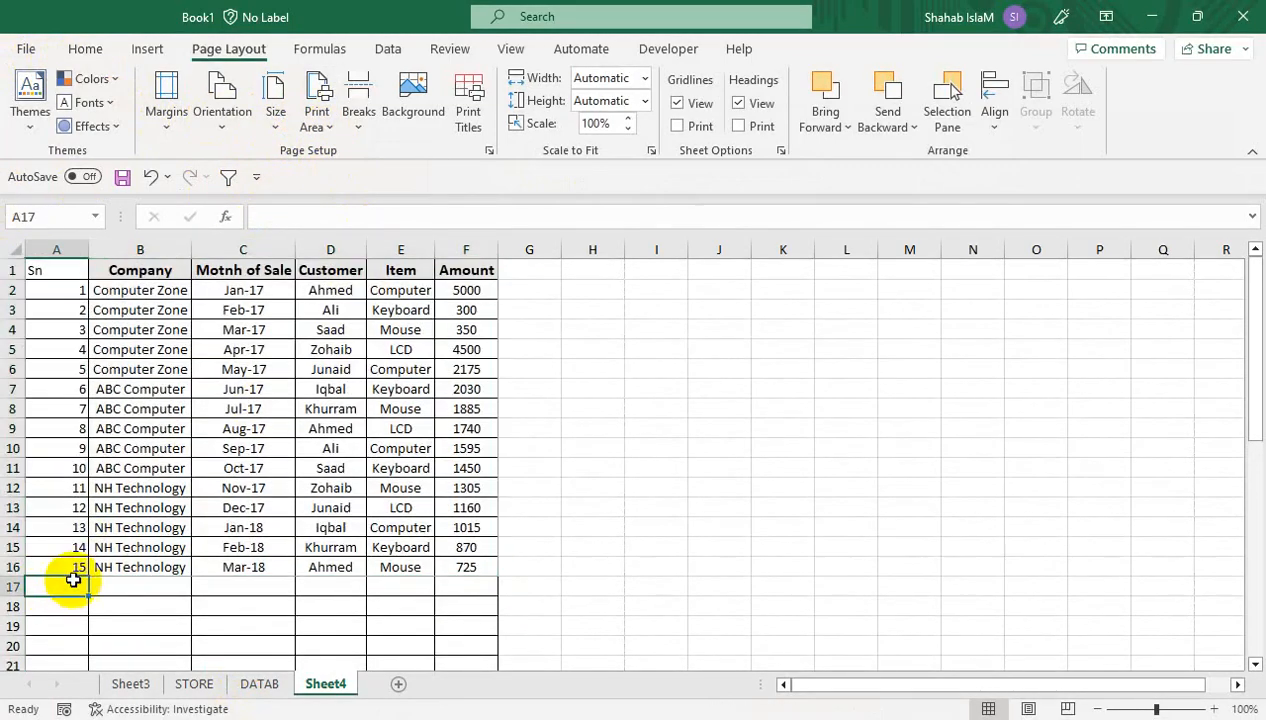
{"action": "left_click_drag", "start_coordinate": [76, 546], "coordinate": [77, 568]}
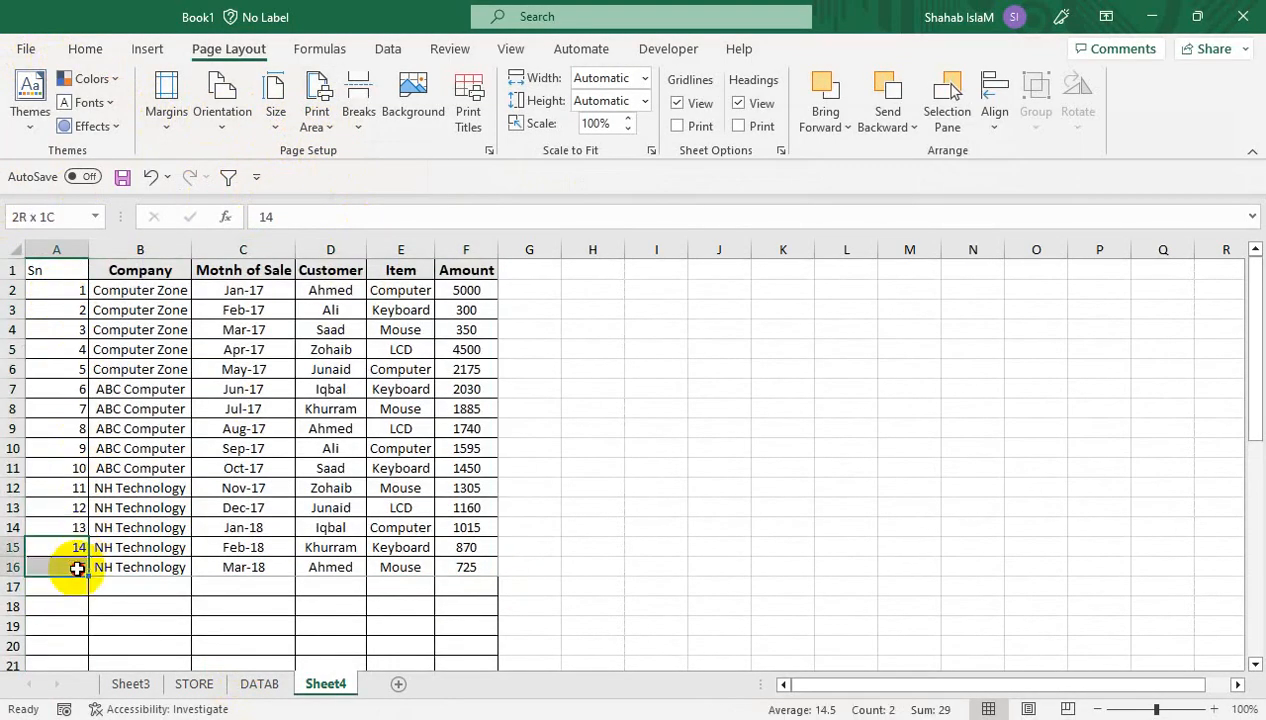
{"action": "left_click_drag", "start_coordinate": [77, 568], "coordinate": [90, 700]}
- Copy the sales records B6:F16 to the rows starting at B17 and delete the surplus serial numbers below them
{"action": "left_click_drag", "start_coordinate": [138, 365], "coordinate": [456, 305]}
{"action": "key", "text": "ctrl+c"}
{"action": "left_click", "coordinate": [138, 520]}
{"action": "key", "text": "ctrl+v"}
{"action": "left_click_drag", "start_coordinate": [138, 514], "coordinate": [175, 704]}
{"action": "left_click_drag", "start_coordinate": [76, 625], "coordinate": [75, 645]}
{"action": "key", "text": "Delete"}
- Check in the print preview whether the added sales rows are included in the print area
{"action": "left_click", "coordinate": [134, 481]}
{"action": "key", "text": "ctrl+p"}
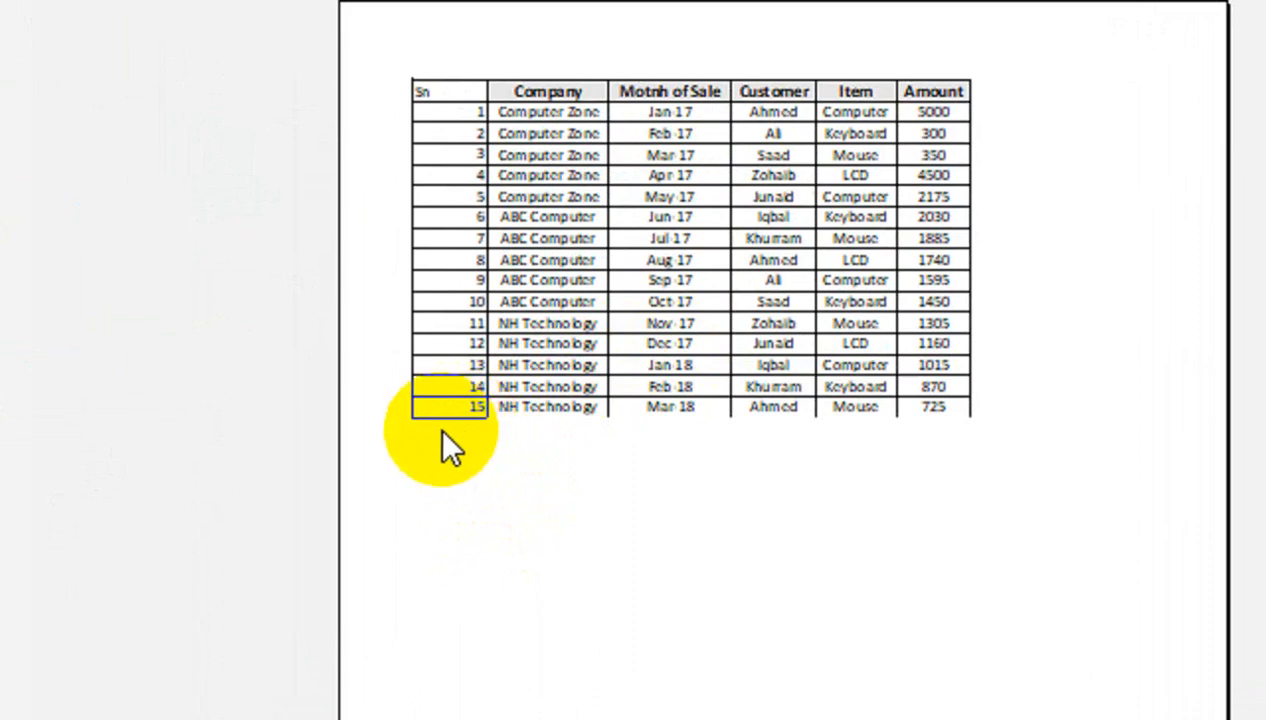
{"action": "key", "text": "Escape"}
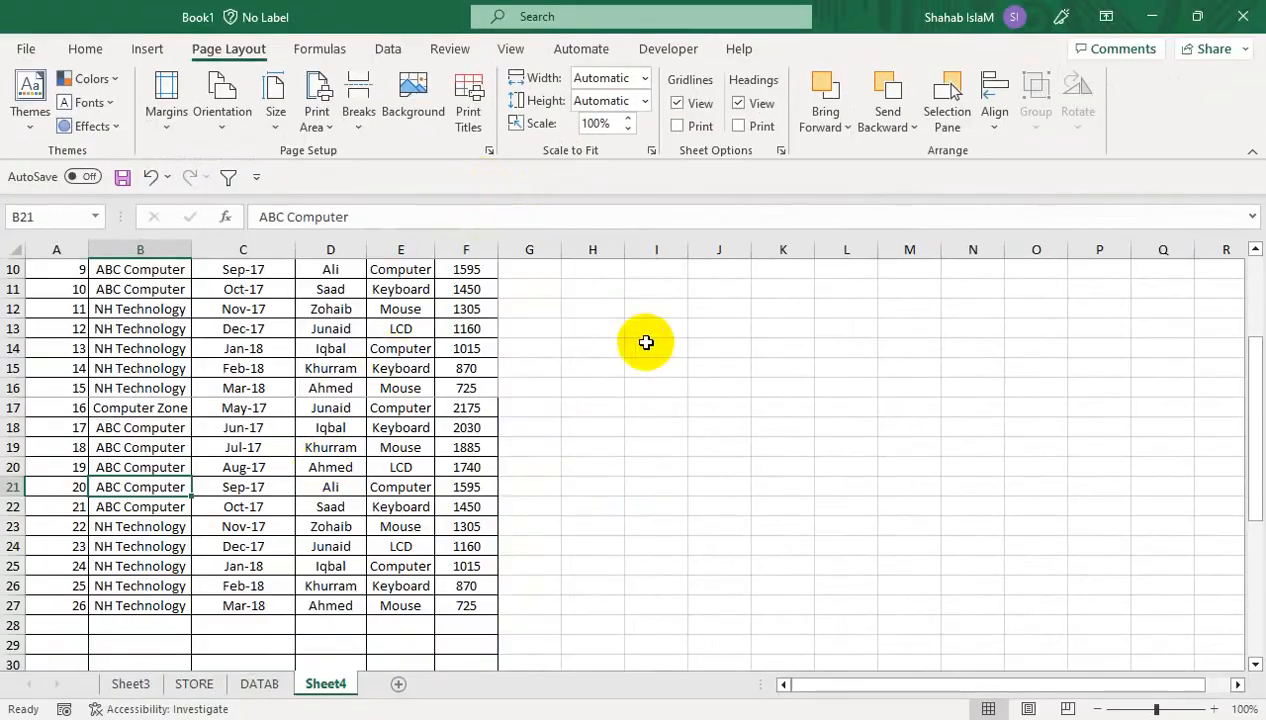
- Undo the pasted sales rows and the serial number extension, and cancel the pending copy selection
{"action": "left_click", "coordinate": [852, 535]}
{"action": "left_click_drag", "start_coordinate": [601, 345], "coordinate": [563, 242]}
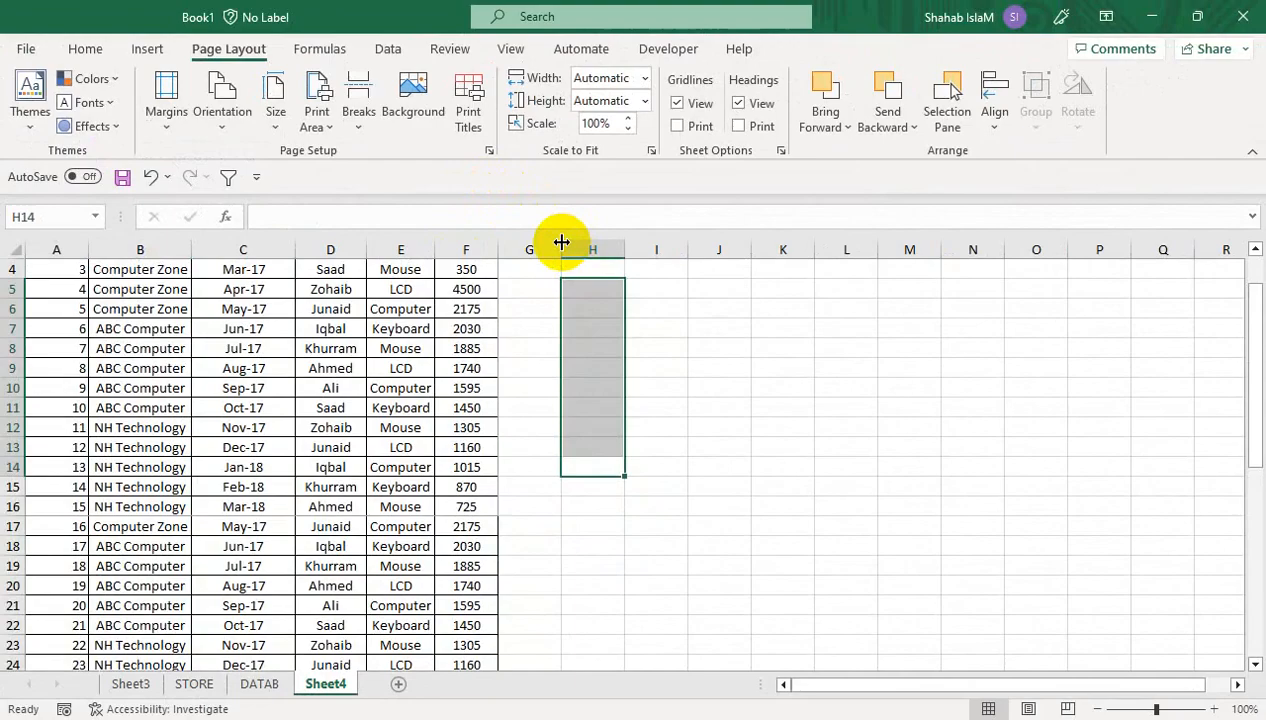
{"action": "key", "text": "ctrl+z"}
{"action": "key", "text": "ctrl+z"}
{"action": "key", "text": "ctrl+z"}
{"action": "key", "text": "ctrl+z"}
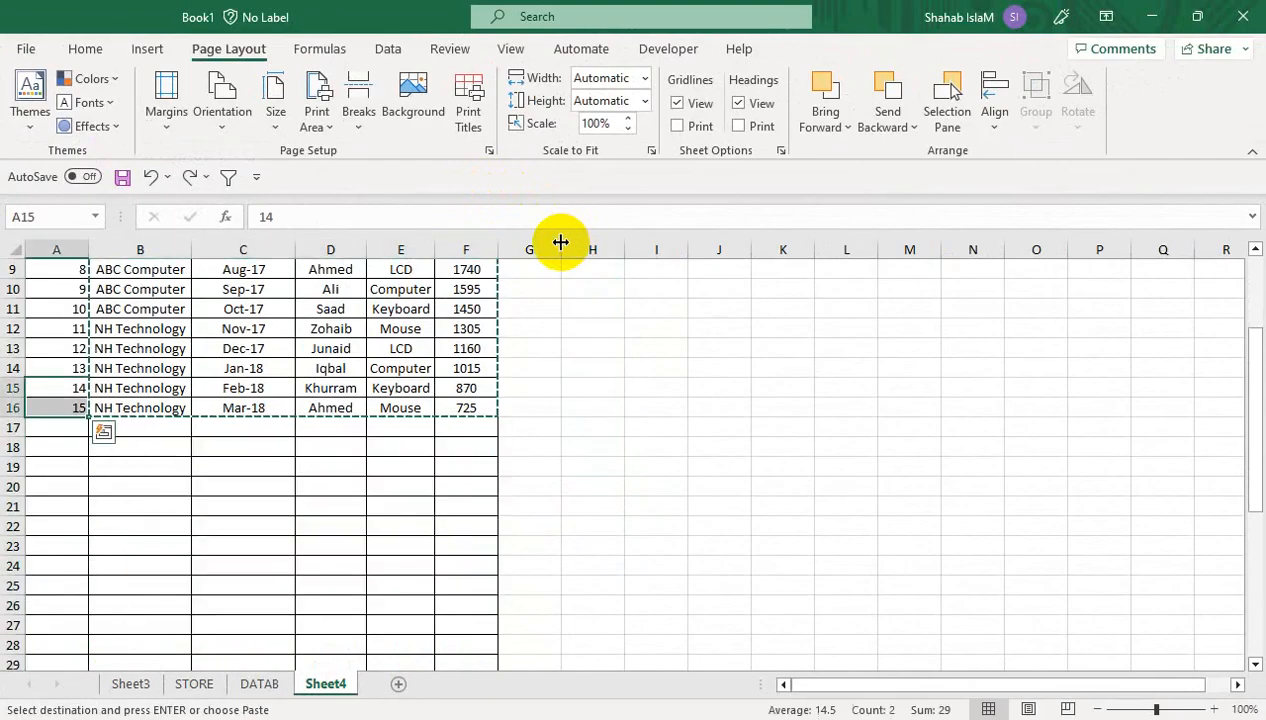
{"action": "left_click_drag", "start_coordinate": [651, 324], "coordinate": [602, 215]}
{"action": "left_click", "coordinate": [740, 411]}
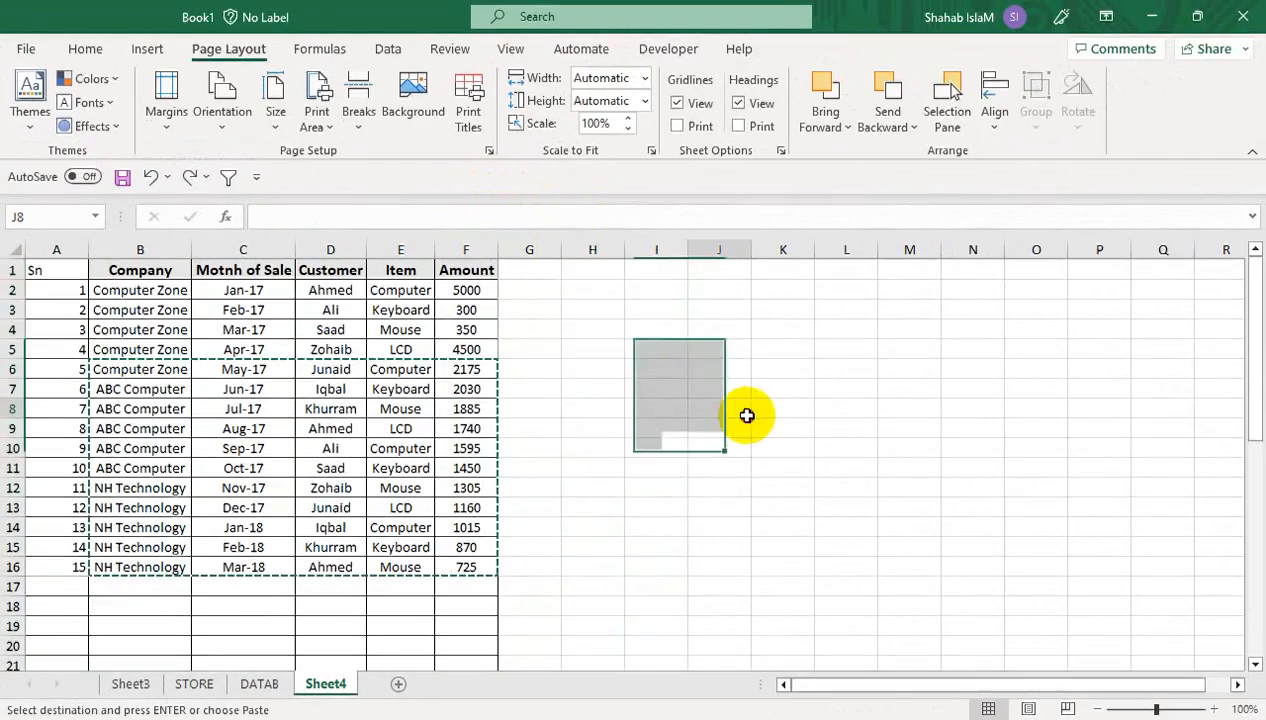
{"action": "type", "text": "s"}
{"action": "key", "text": "ctrl+Return"}
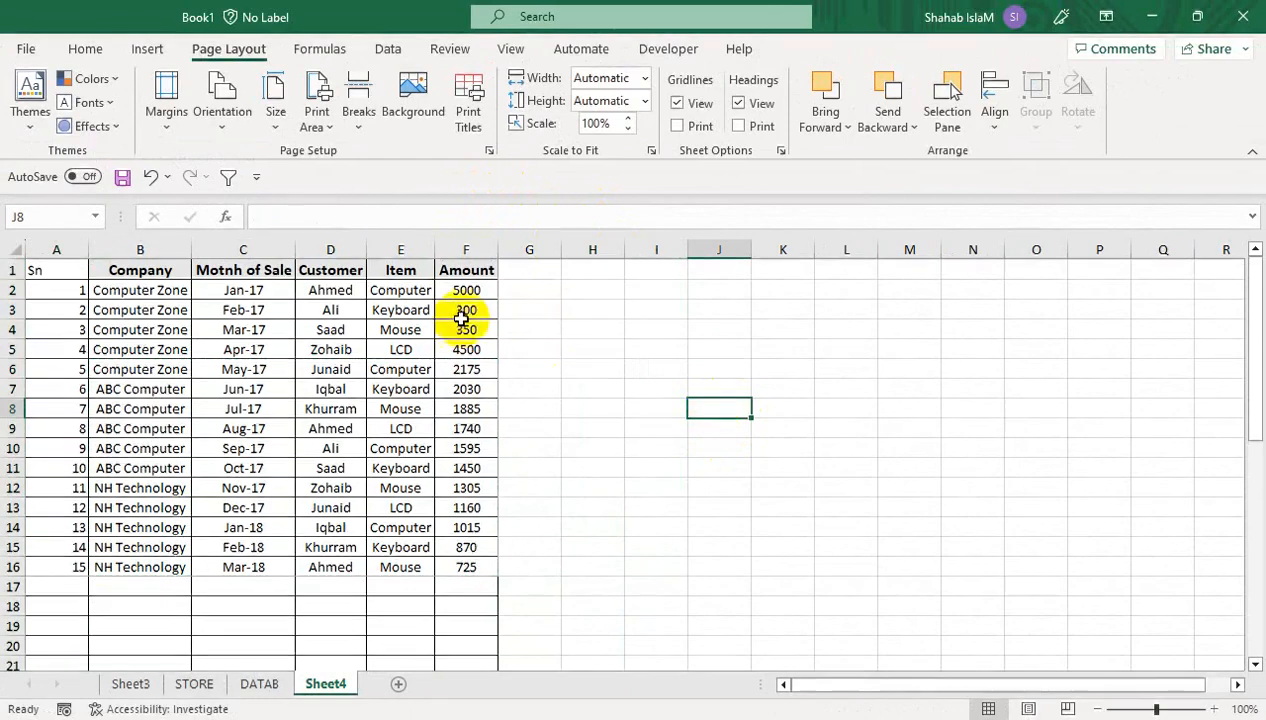
- Start a new defined name called dynrange with Workbook scope in the Name Manager
{"action": "left_click_drag", "start_coordinate": [35, 268], "coordinate": [432, 263]}
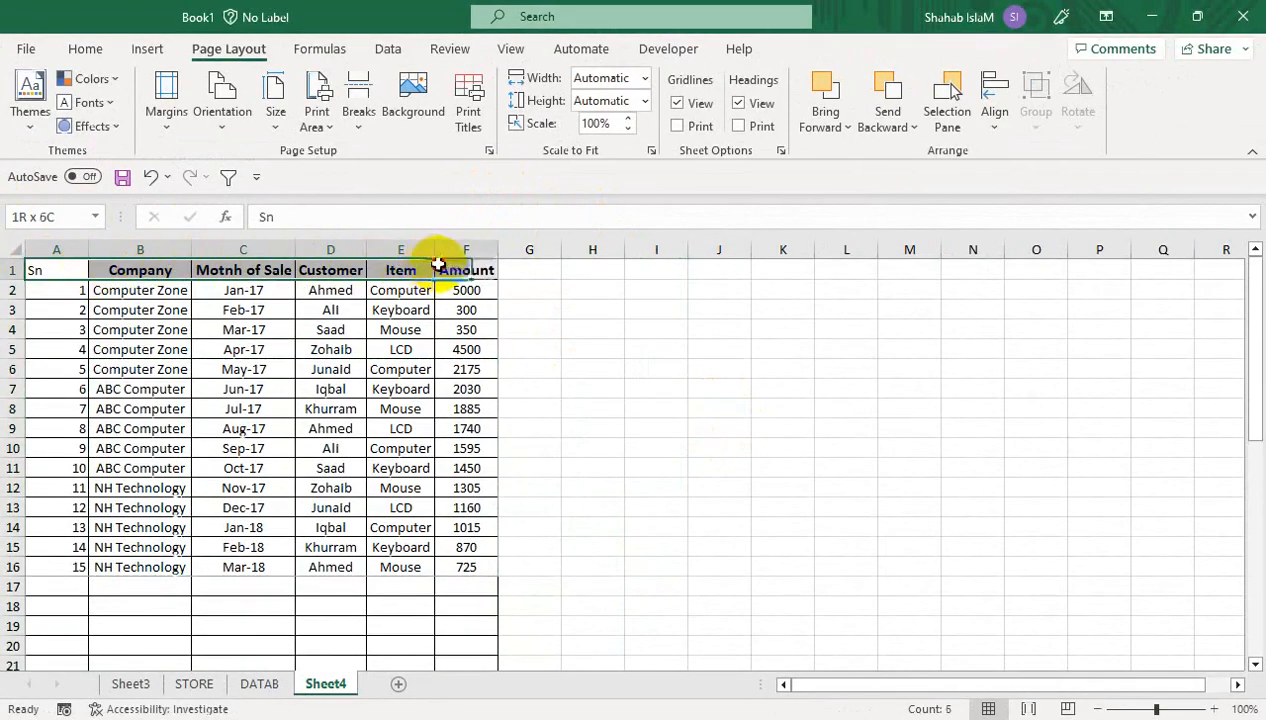
{"action": "left_click", "coordinate": [243, 369]}
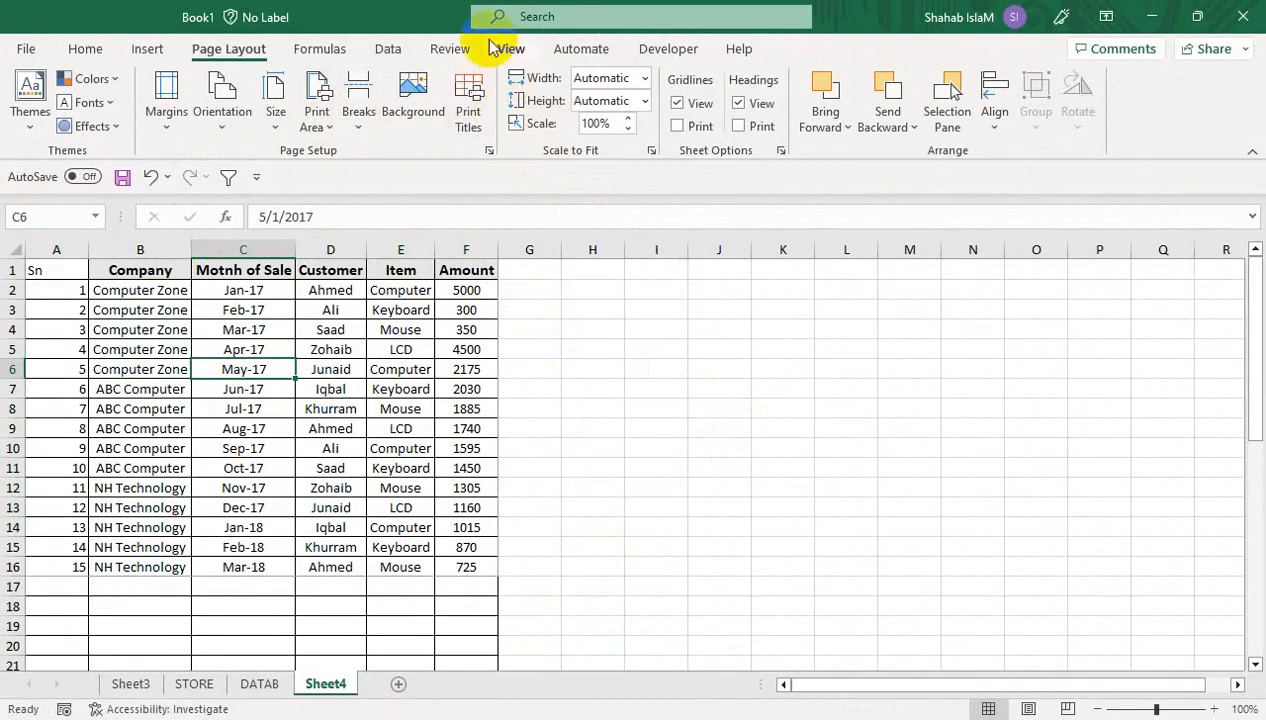
{"action": "left_click", "coordinate": [319, 48]}
{"action": "left_click", "coordinate": [585, 105]}
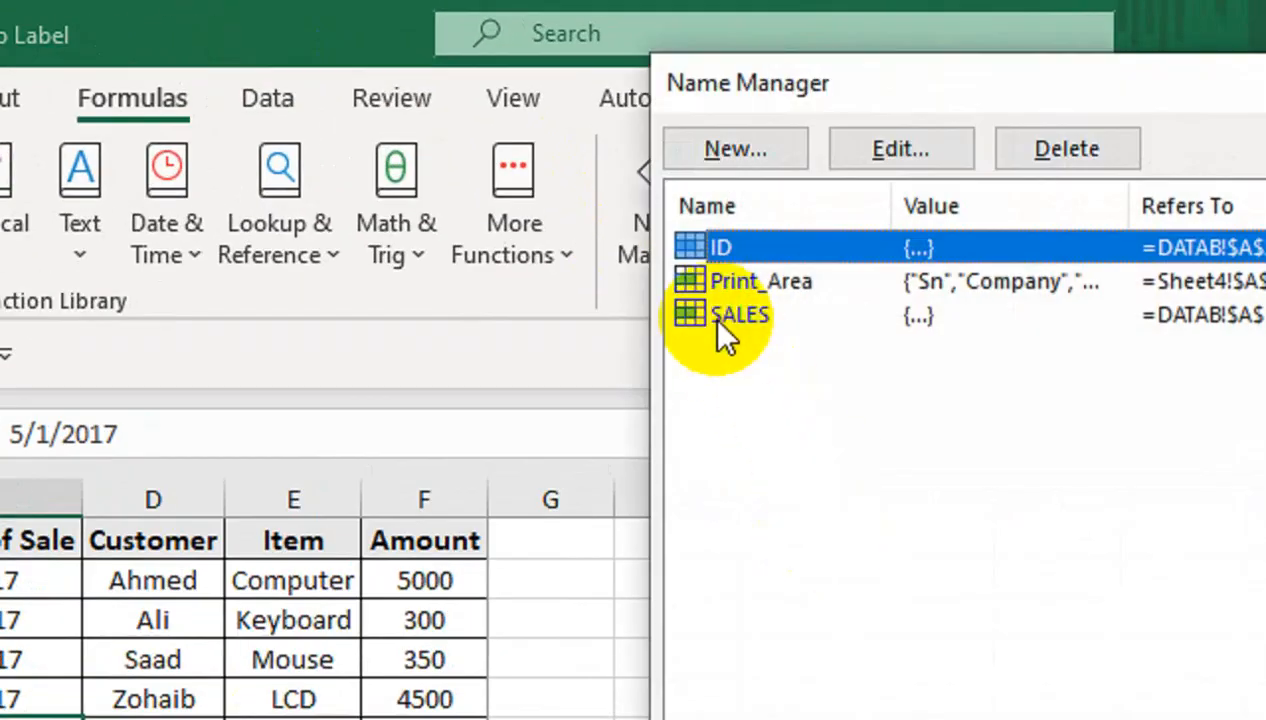
{"action": "left_click", "coordinate": [735, 284]}
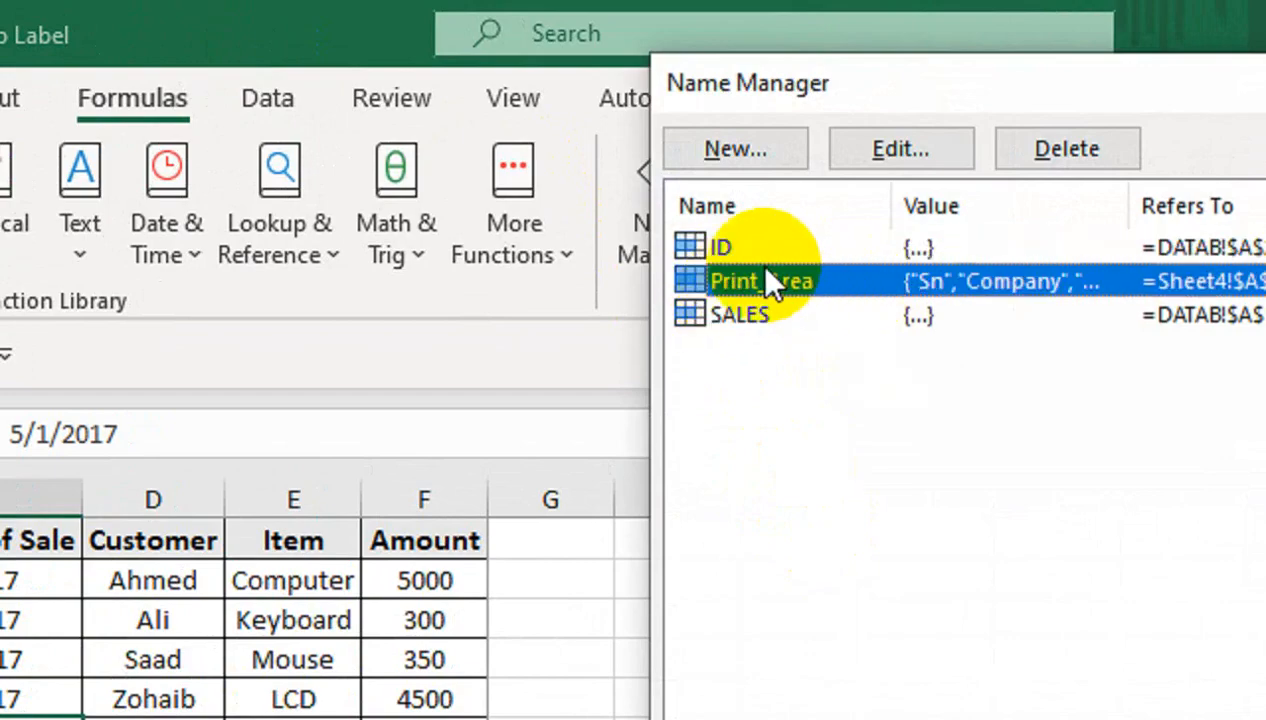
{"action": "left_click", "coordinate": [770, 150]}
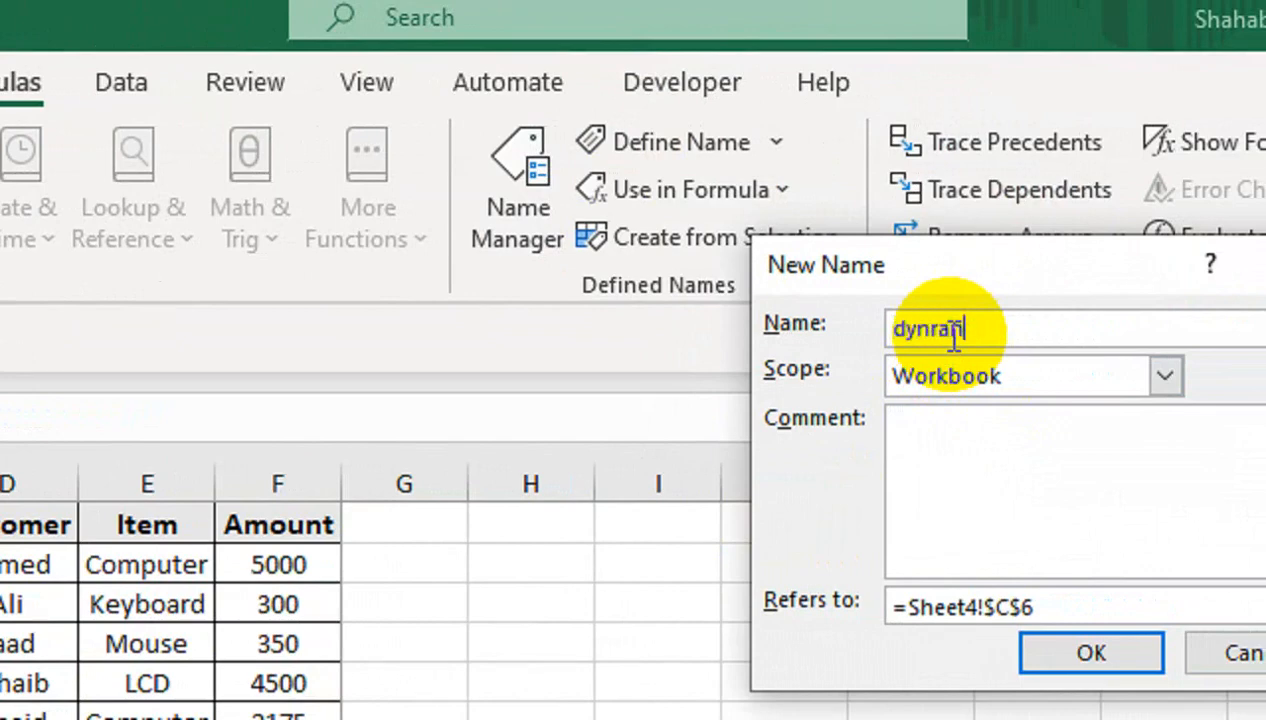
{"action": "type", "text": "dynrane"}
{"action": "key", "text": "BackSpace"}
{"action": "type", "text": "ge"}
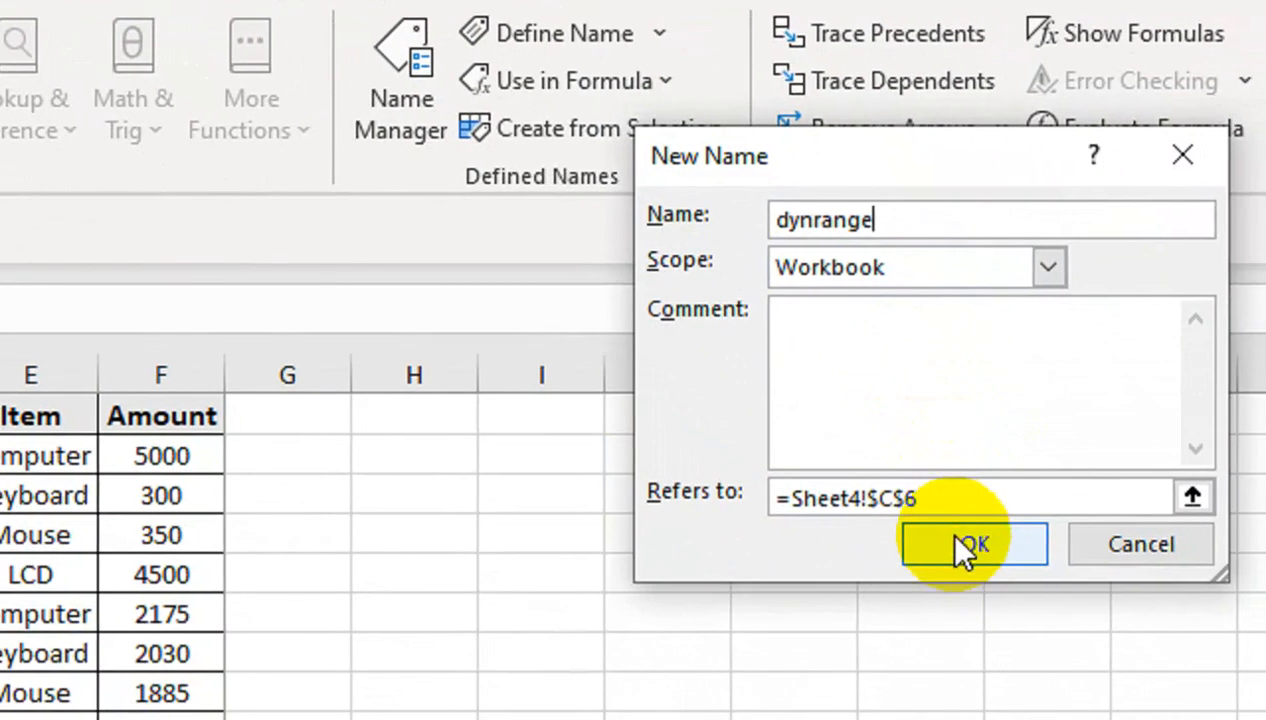
- Make dynrange refer to =OFFSET(Sheet4!$A$1,0,0,COUNTA(Sheet4!$F:$F),6) and save the name
{"action": "left_click_drag", "start_coordinate": [945, 500], "coordinate": [795, 490]}
{"action": "type", "text": "of"}
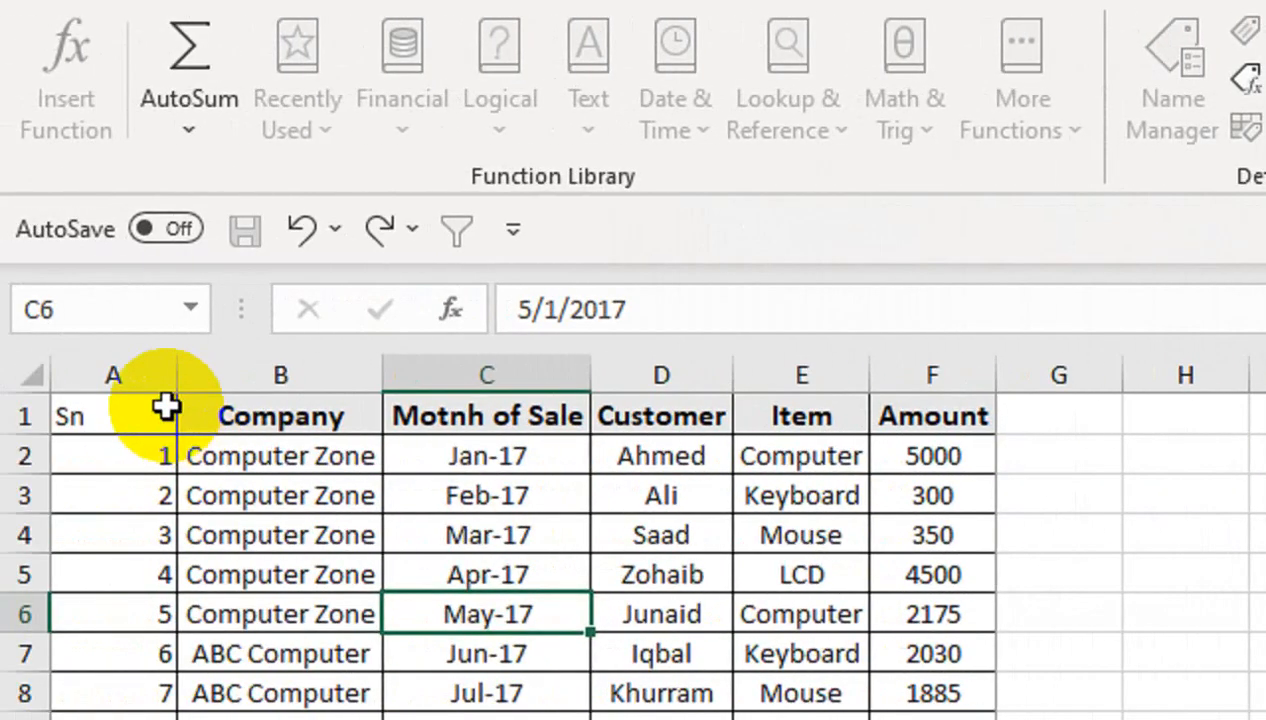
{"action": "left_click", "coordinate": [160, 412]}
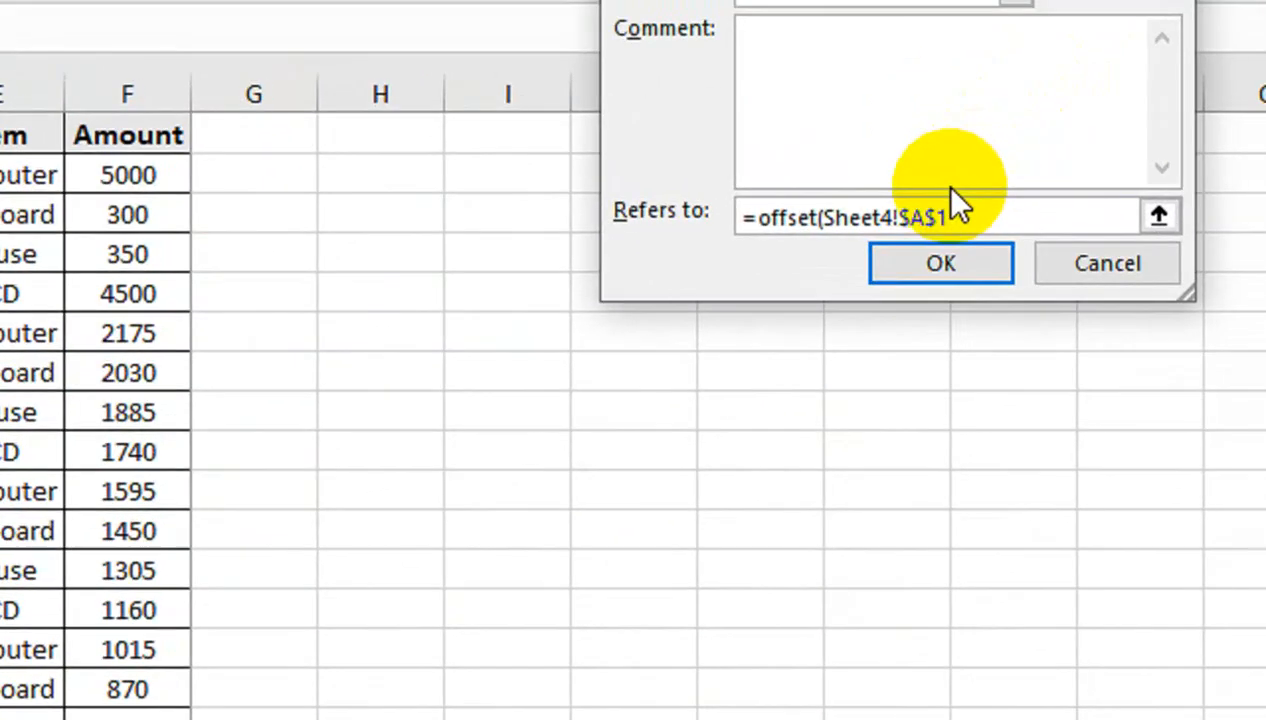
{"action": "type", "text": ",0"}
{"action": "type", "text": ",0,counta("}
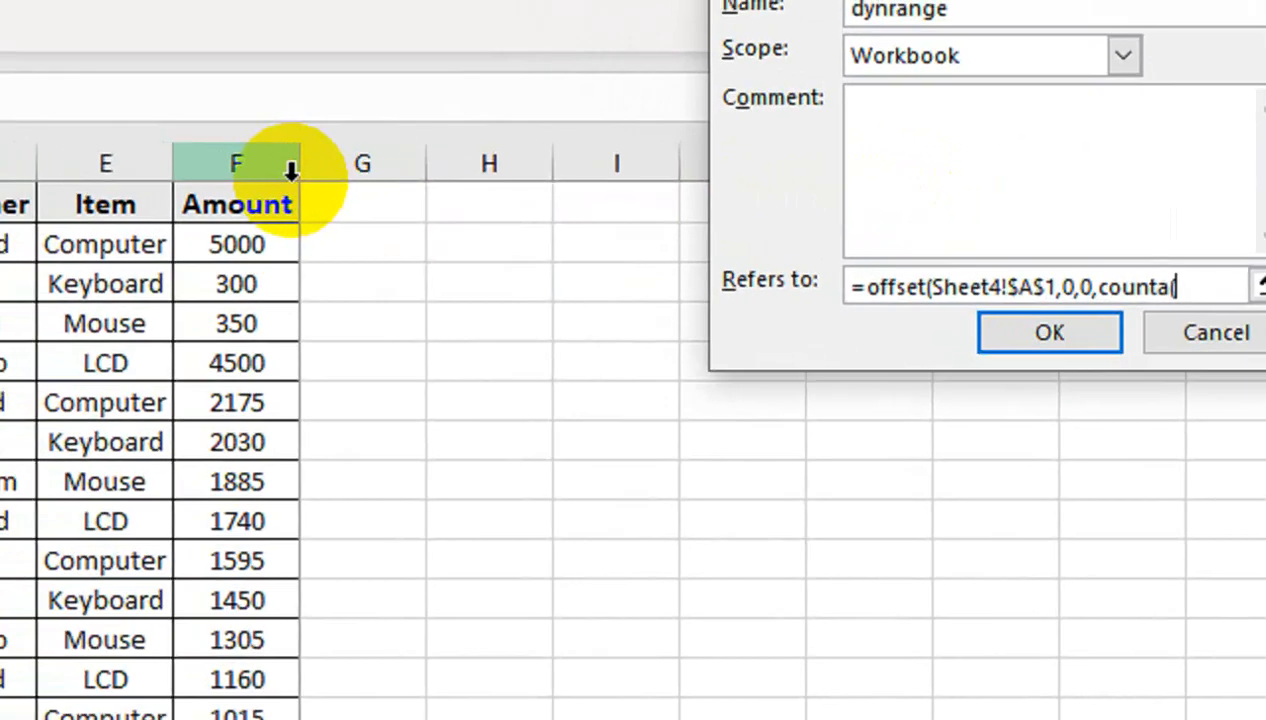
{"action": "left_click", "coordinate": [125, 140]}
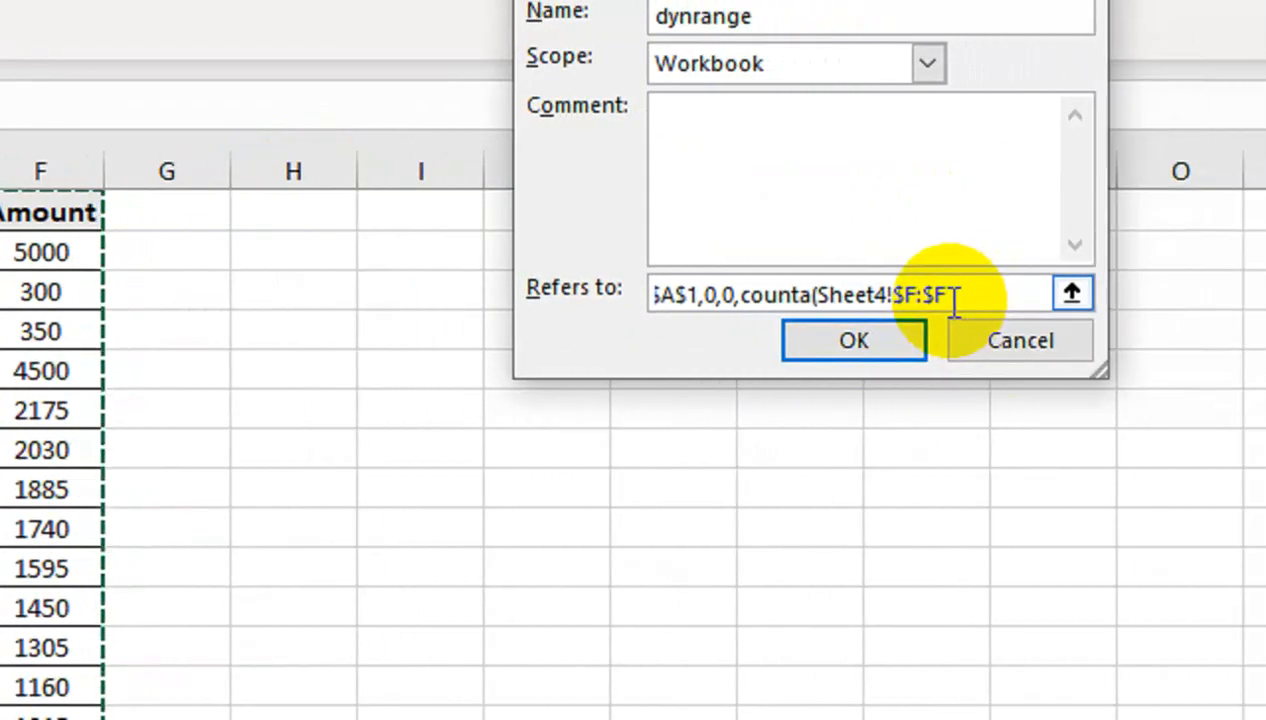
{"action": "left_click", "coordinate": [1142, 294]}
{"action": "type", "text": "),"}
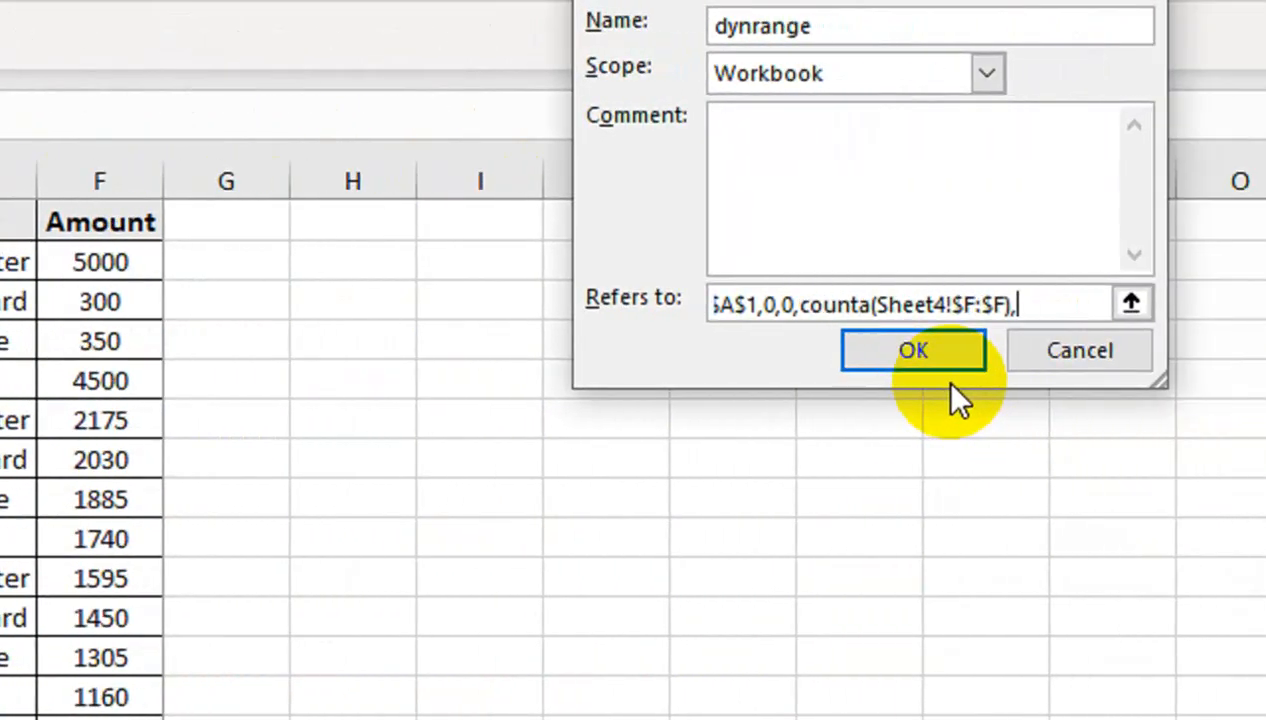
{"action": "type", "text": "6)"}
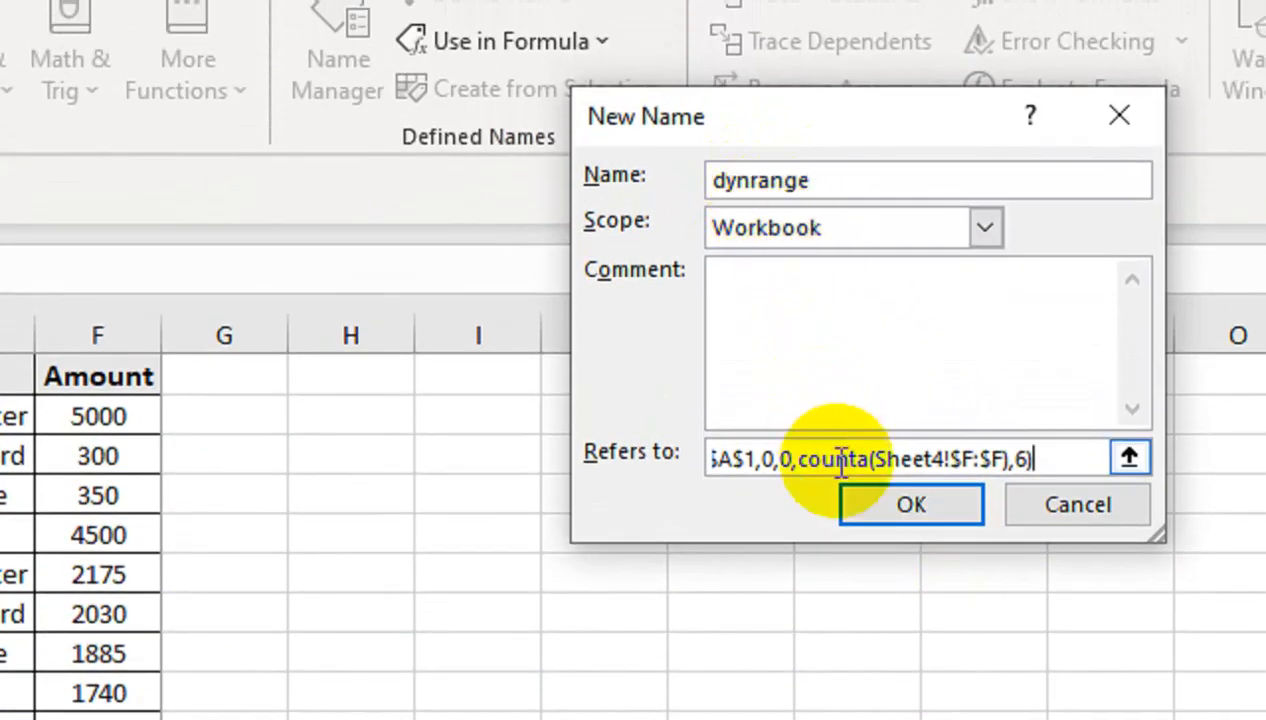
{"action": "left_click", "coordinate": [858, 512]}
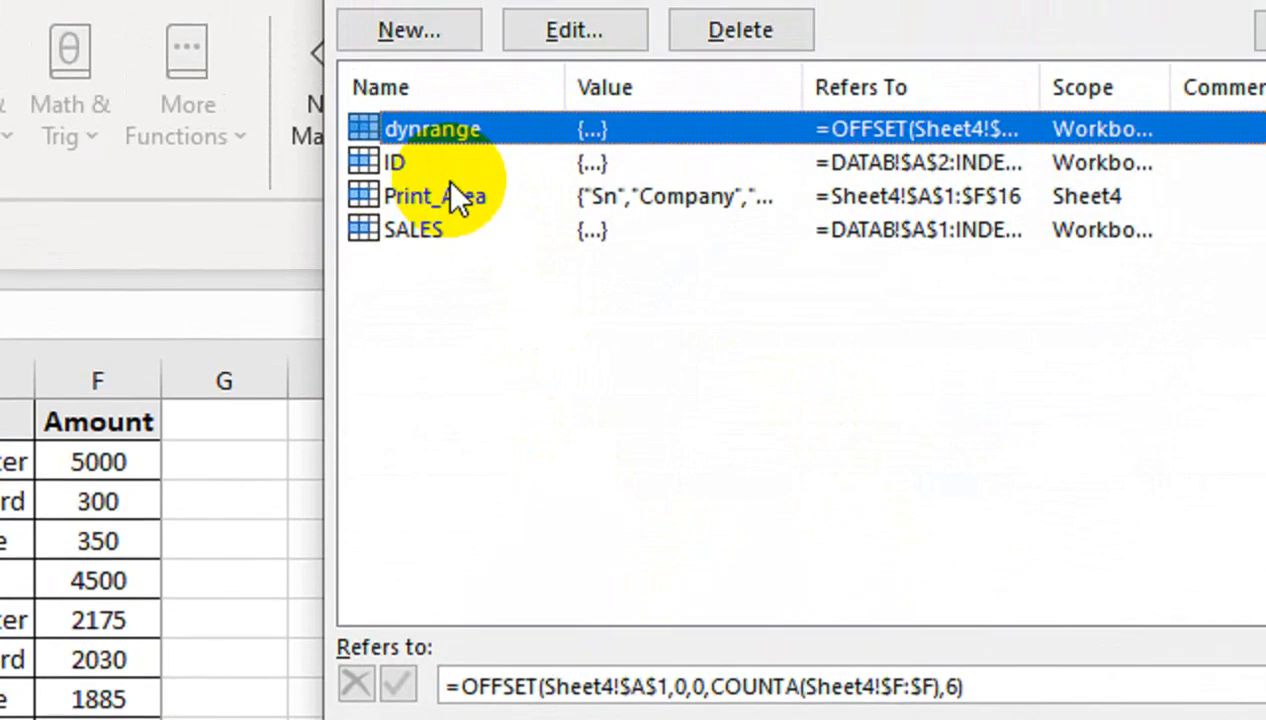
- Make the Print_Area name refer to =dynrange, save the change and check the resulting print area in the print preview
{"action": "left_click", "coordinate": [458, 153]}
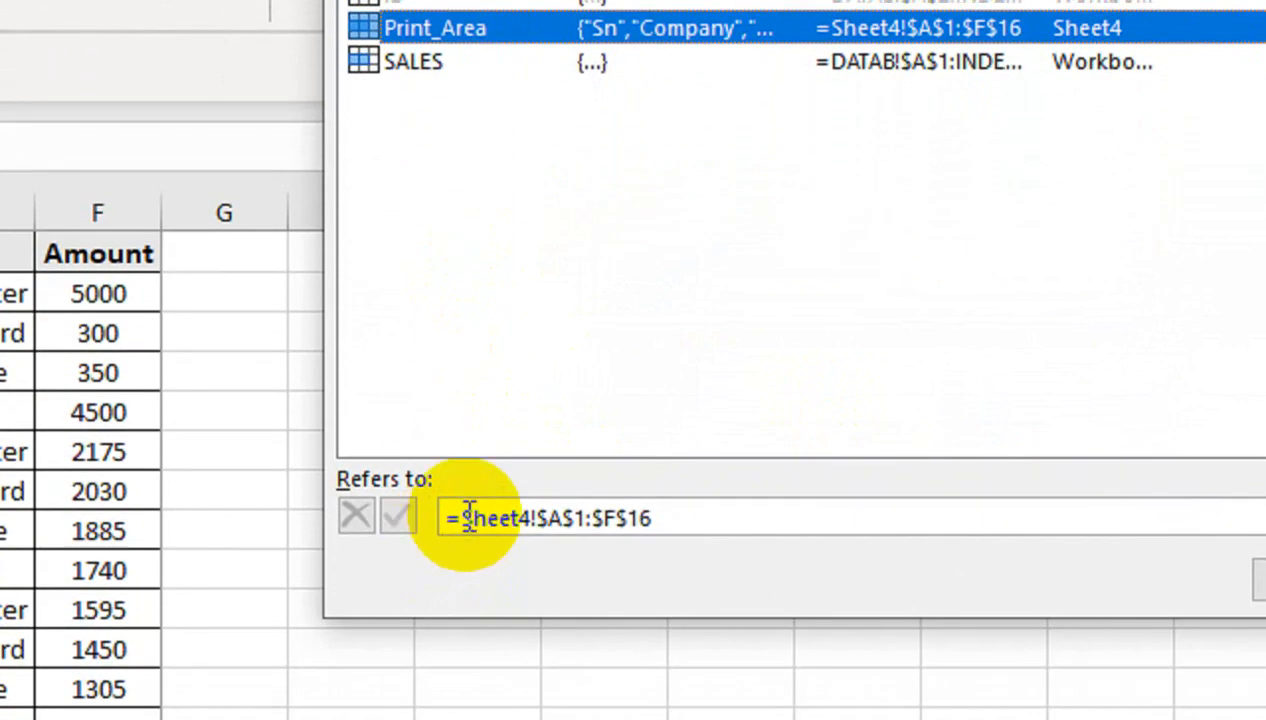
{"action": "left_click_drag", "start_coordinate": [460, 518], "coordinate": [656, 511]}
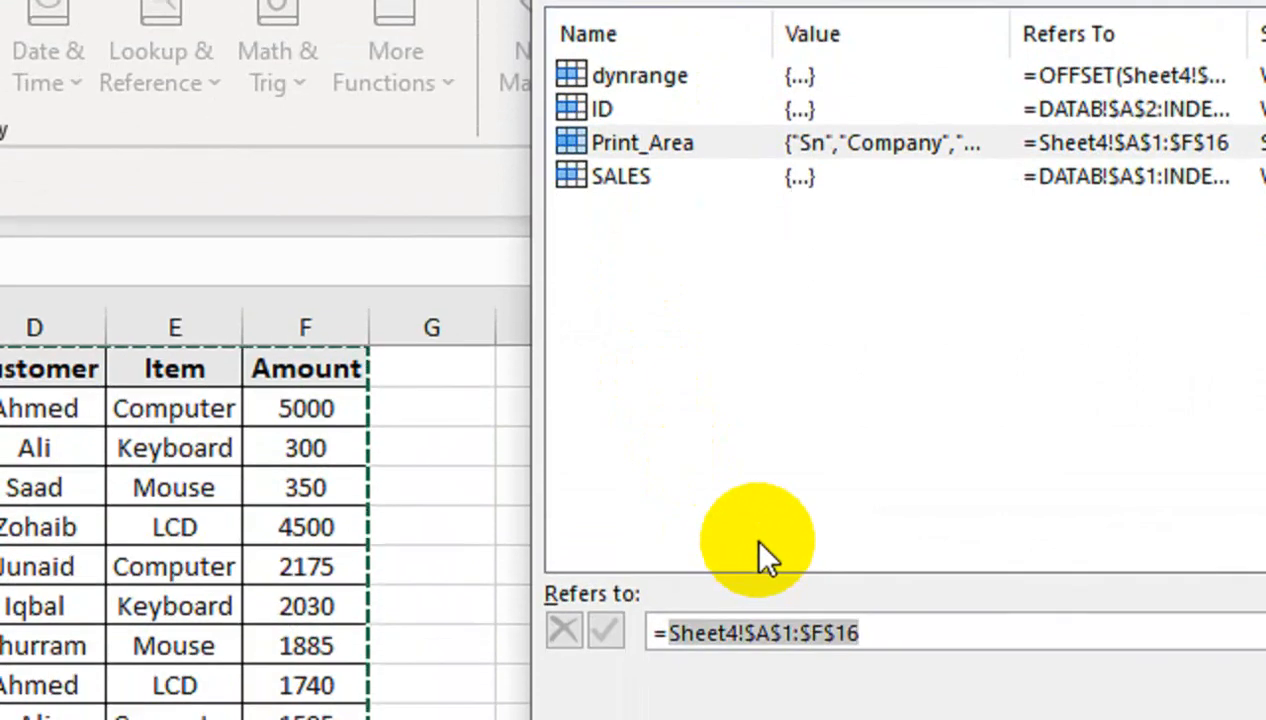
{"action": "type", "text": "dynm"}
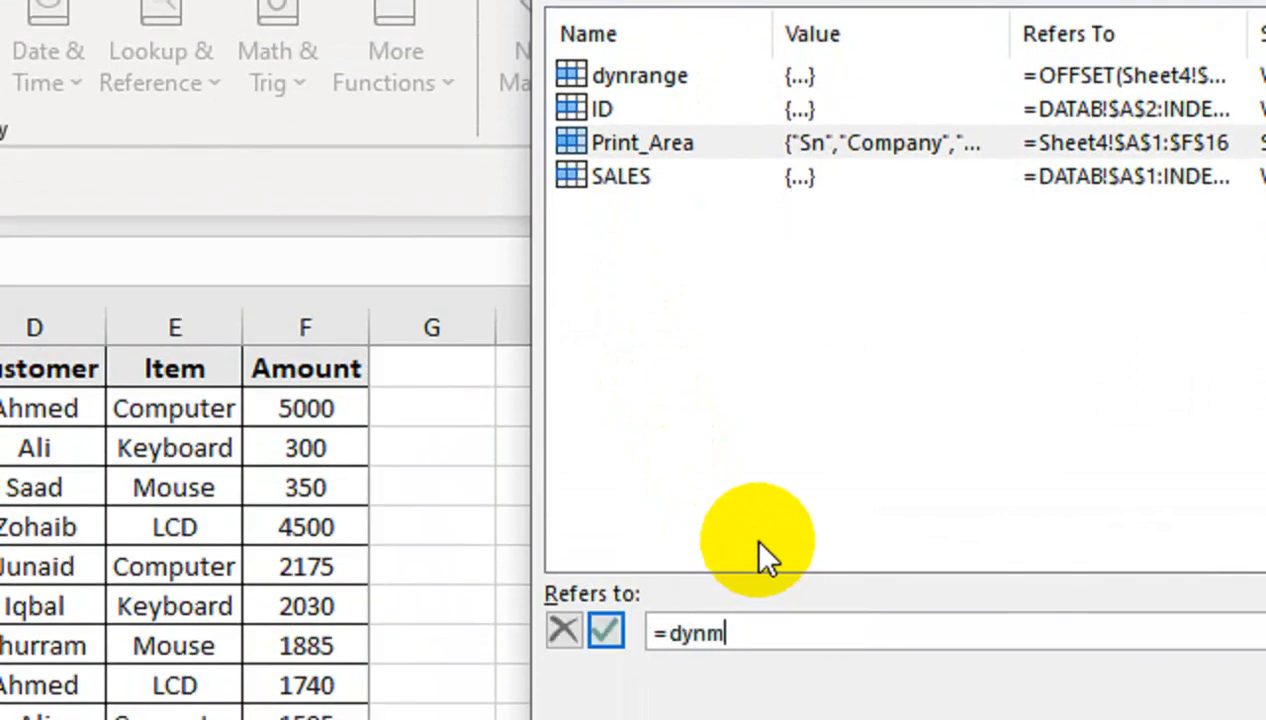
{"action": "key", "text": "BackSpace"}
{"action": "type", "text": "range"}
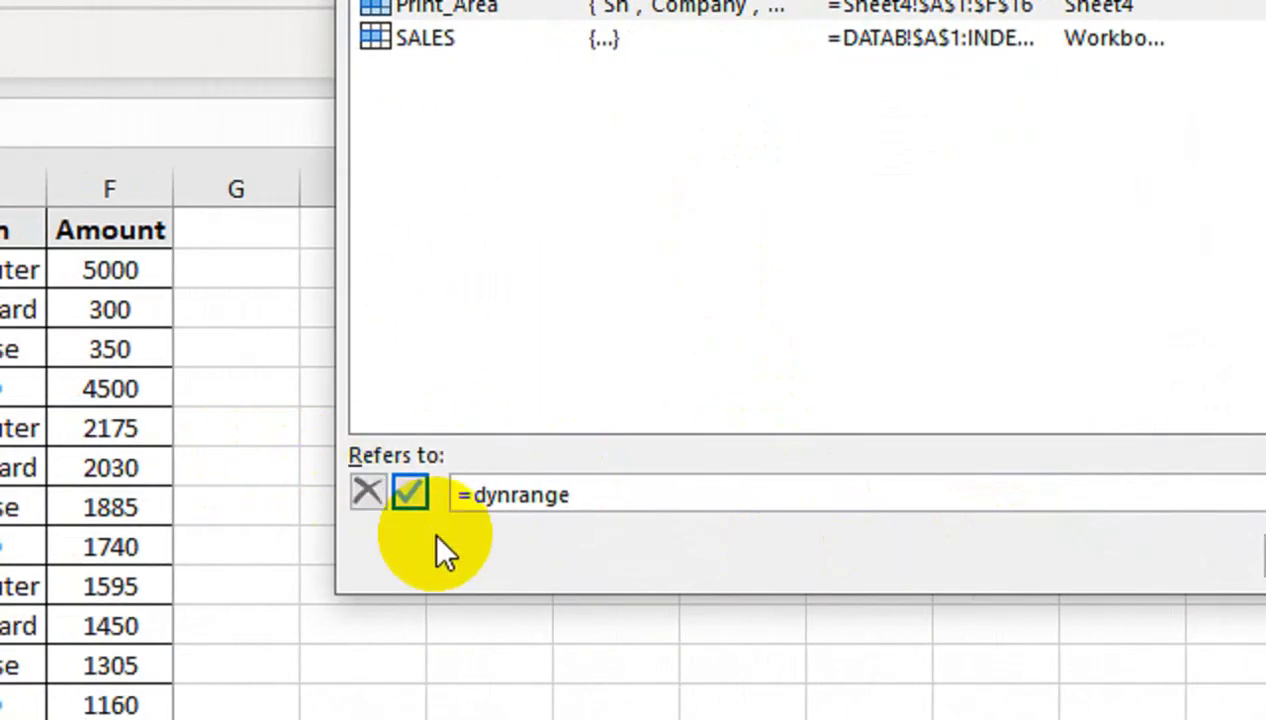
{"action": "left_click", "coordinate": [81, 492]}
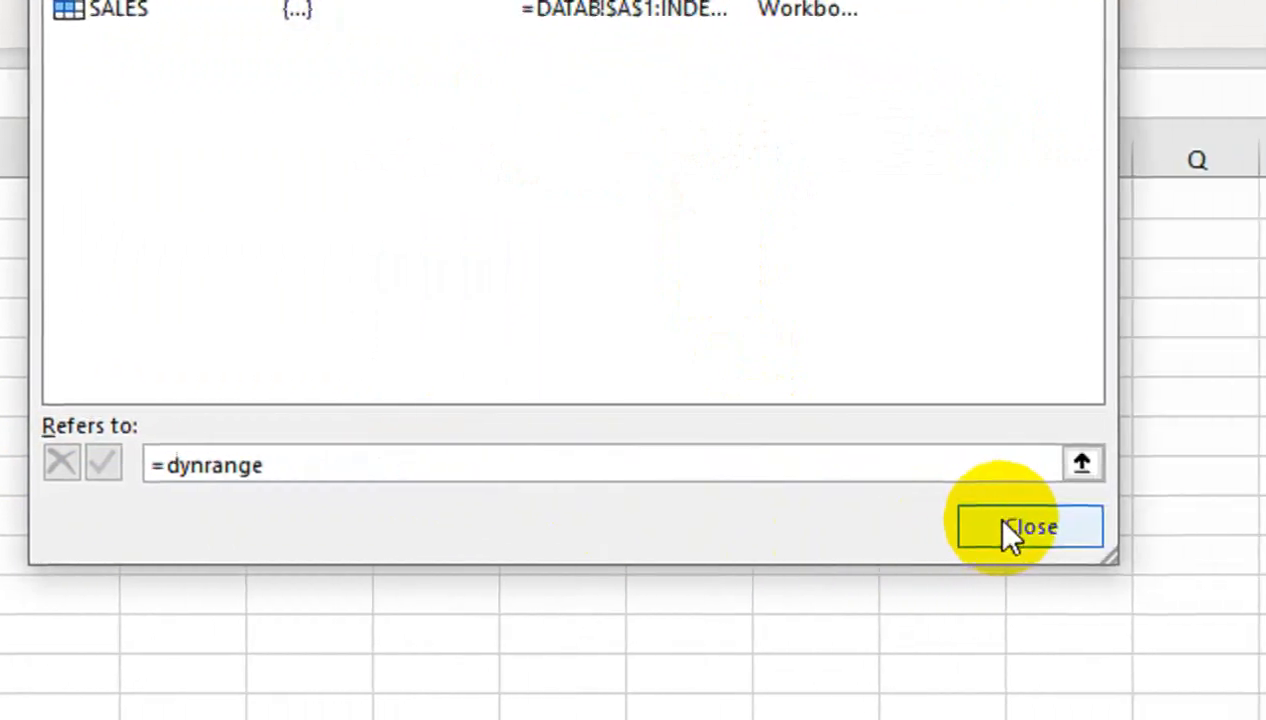
{"action": "left_click", "coordinate": [1013, 526]}
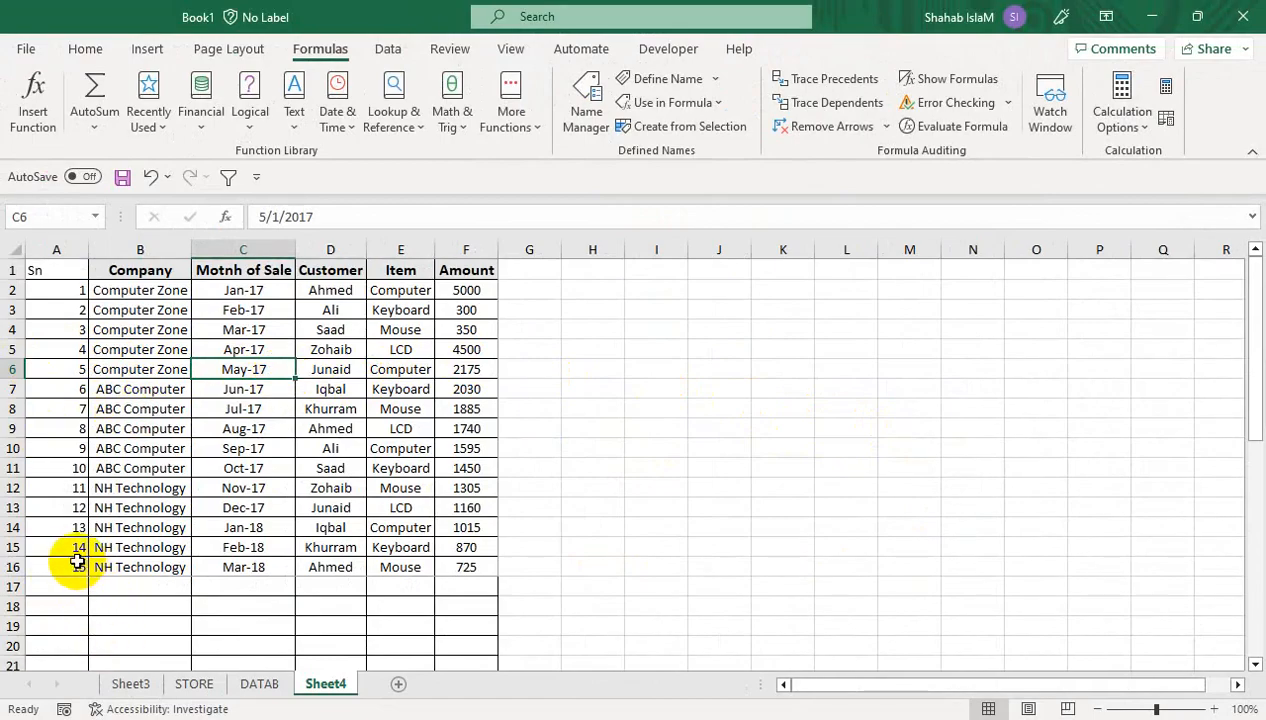
{"action": "key", "text": "ctrl+p"}
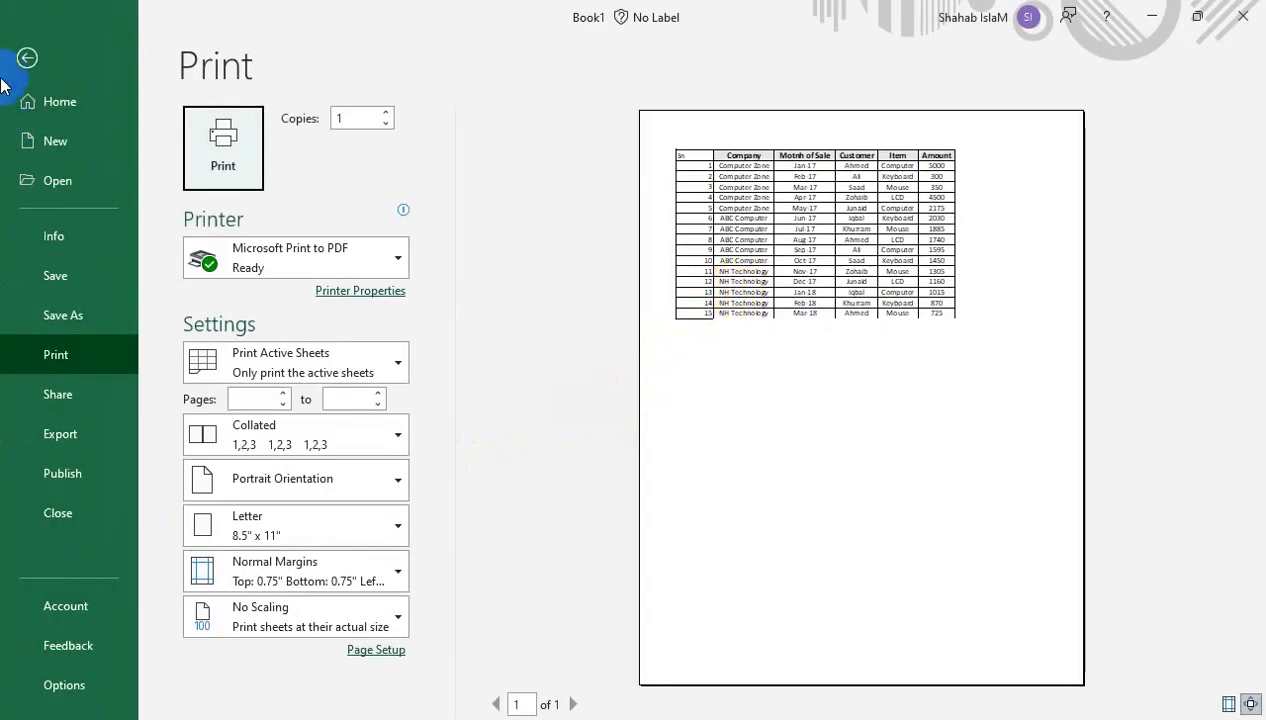
{"action": "left_click", "coordinate": [27, 57]}
- Extend the serial numbers in column A to 36, down to row 37
{"action": "left_click_drag", "start_coordinate": [76, 547], "coordinate": [88, 609]}
{"action": "left_click_drag", "start_coordinate": [100, 455], "coordinate": [74, 609]}
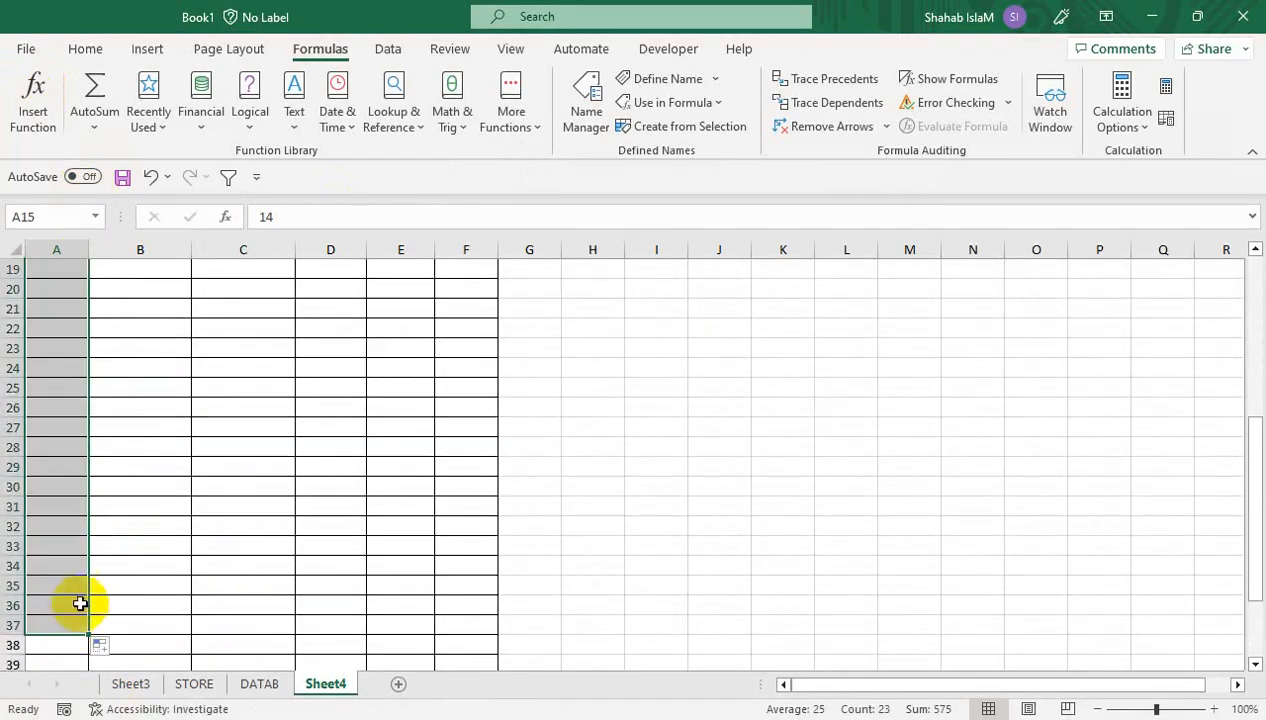
{"action": "left_click_drag", "start_coordinate": [497, 365], "coordinate": [480, 155]}
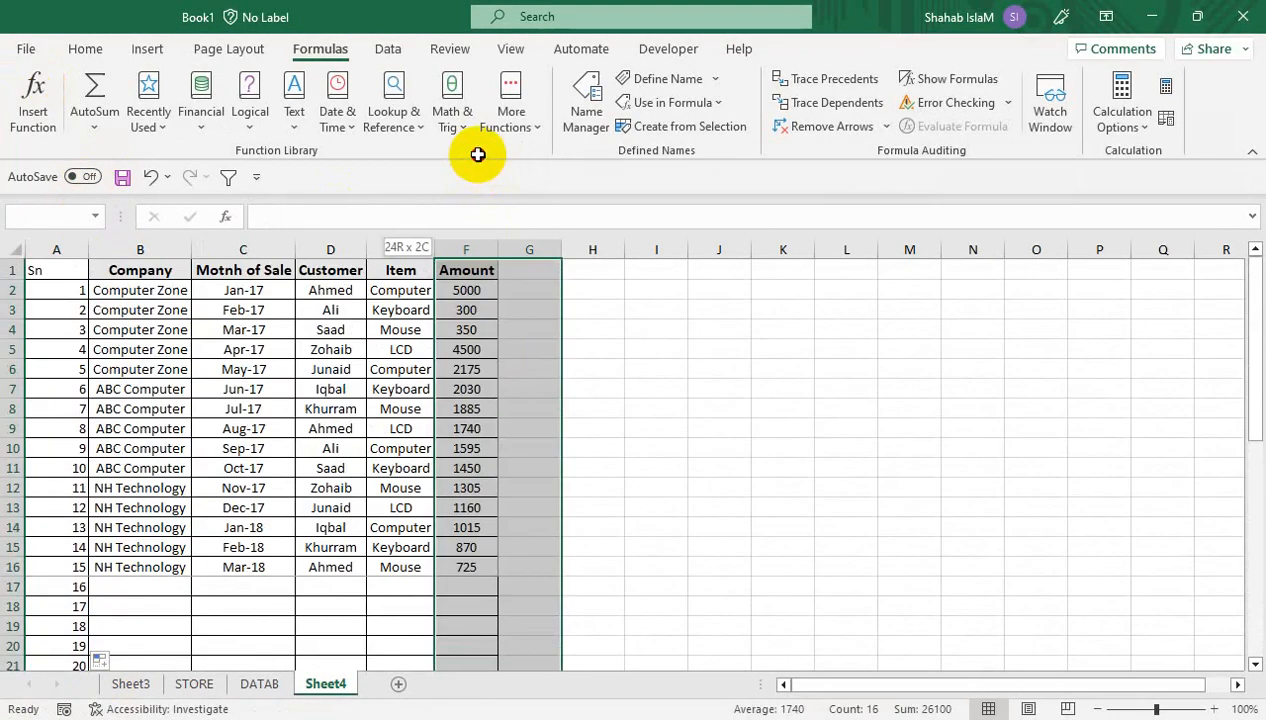
- Copy the sales records in B2:F16 and paste them below the table at B17 and again at B32
{"action": "left_click_drag", "start_coordinate": [150, 292], "coordinate": [448, 567]}
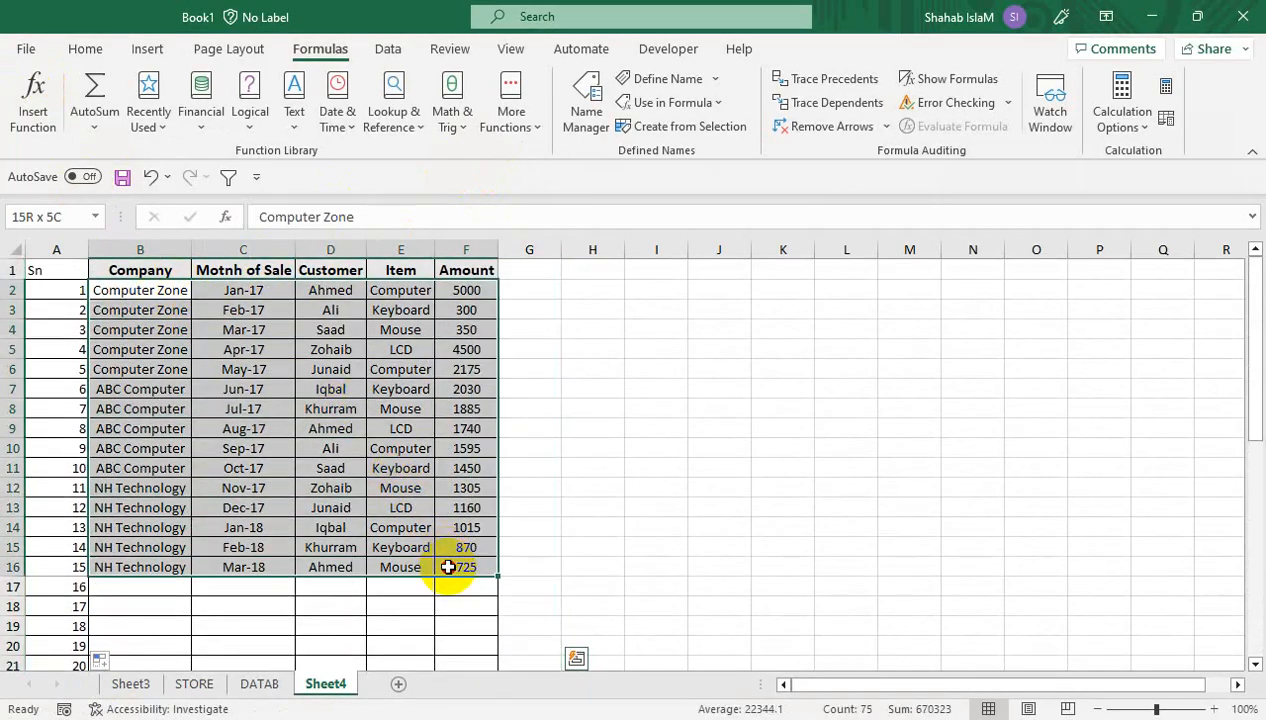
{"action": "key", "text": "ctrl+c"}
{"action": "left_click", "coordinate": [160, 587]}
{"action": "key", "text": "ctrl+v"}
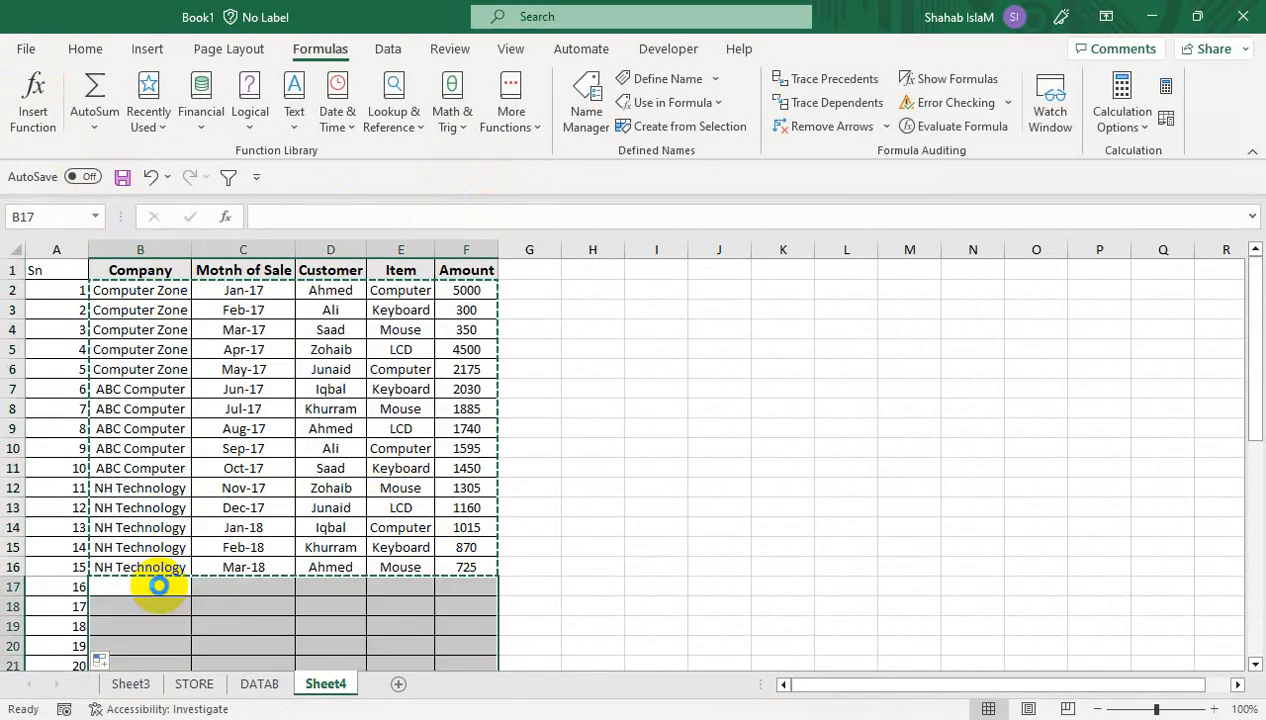
{"action": "left_click", "coordinate": [131, 662]}
{"action": "key", "text": "ctrl+v"}
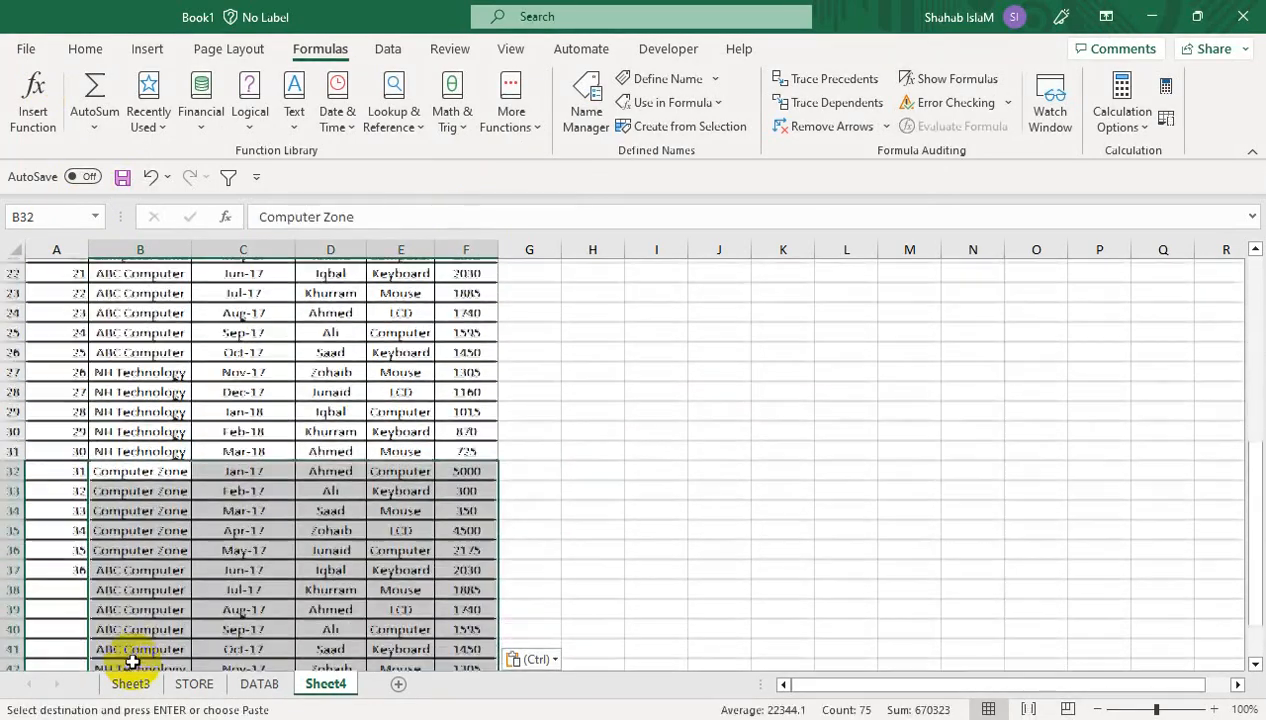
- Continue the serial numbers in column A to 45 at row 46 and check the extended table in the print preview
{"action": "left_click", "coordinate": [69, 561]}
{"action": "left_click_drag", "start_coordinate": [67, 549], "coordinate": [70, 566]}
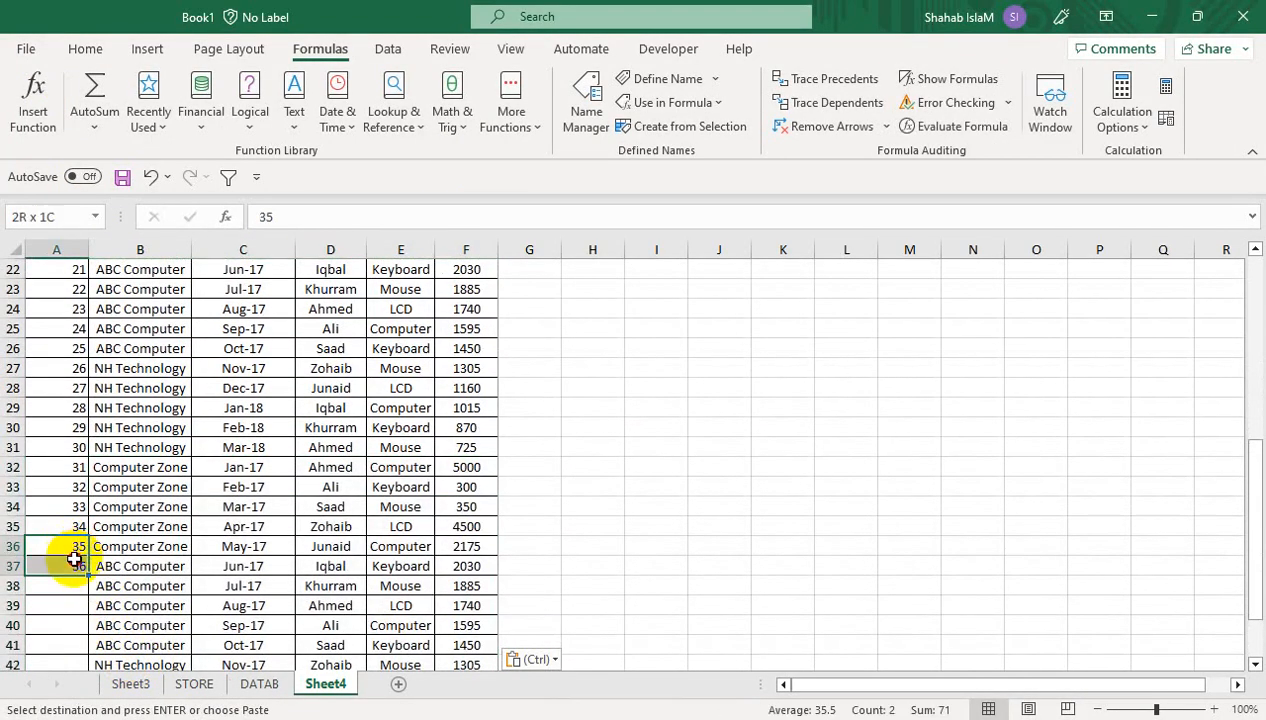
{"action": "double_click", "coordinate": [88, 576]}
{"action": "key", "text": "ctrl+Down"}
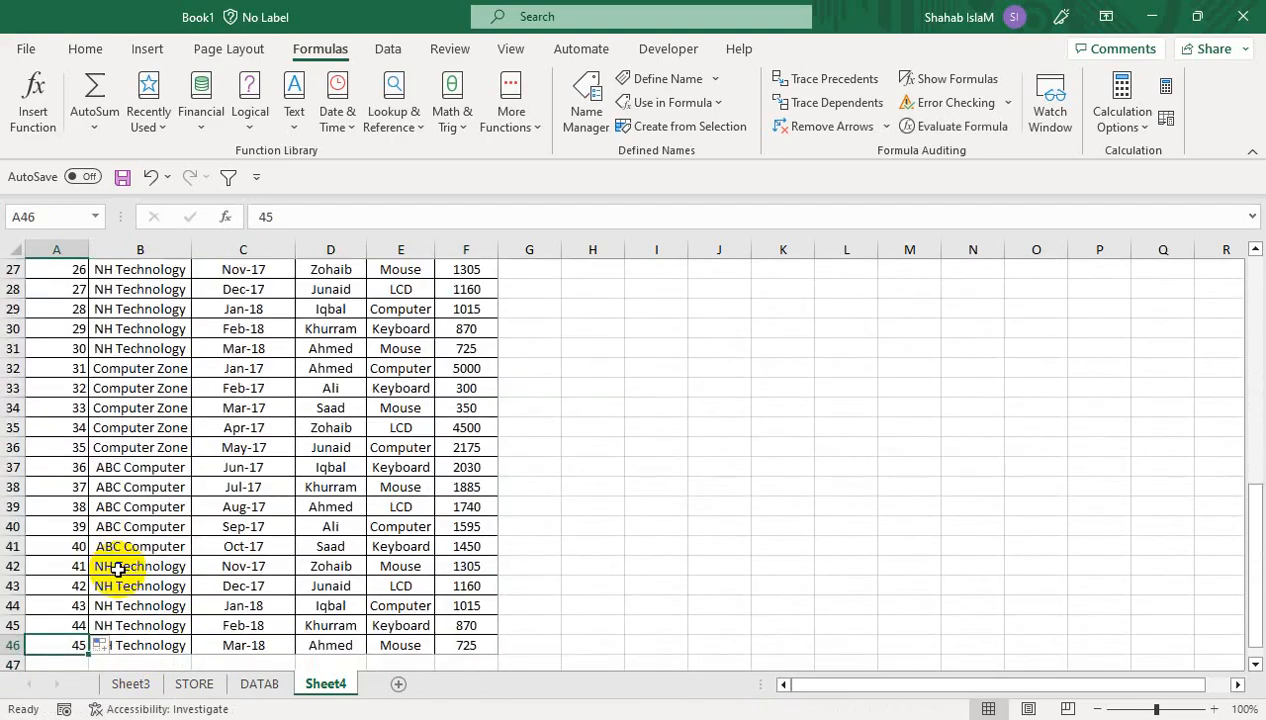
{"action": "key", "text": "ctrl+p"}
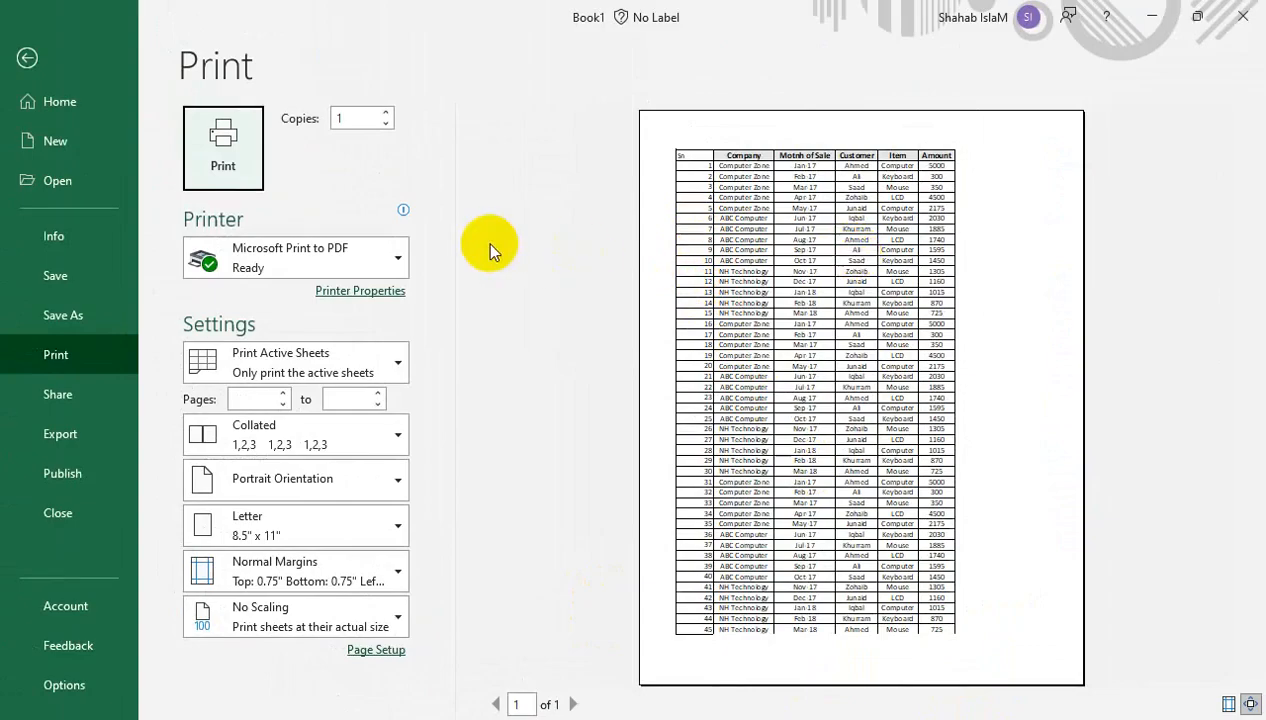
{"action": "left_click", "coordinate": [27, 60]}
- Clear the contents of the sales records from row 10 through row 46, in columns A to F
{"action": "left_click_drag", "start_coordinate": [105, 368], "coordinate": [34, 232]}
{"action": "left_click_drag", "start_coordinate": [76, 302], "coordinate": [71, 225]}
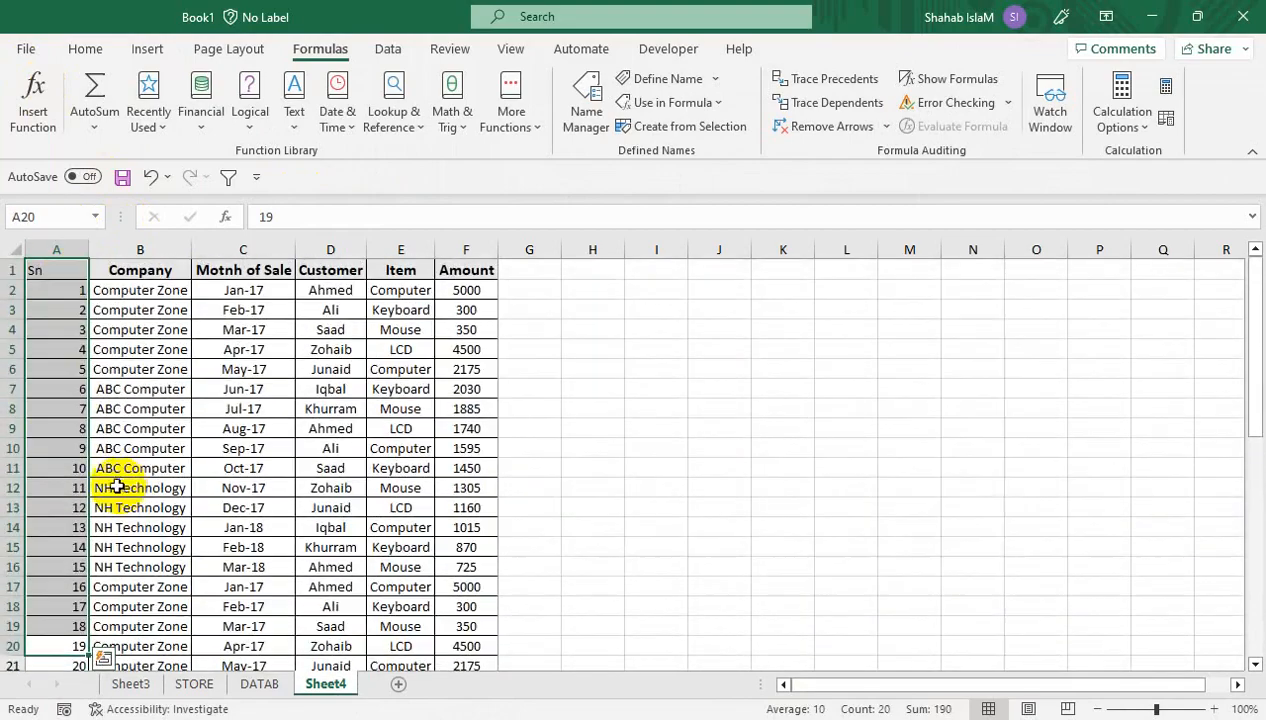
{"action": "left_click", "coordinate": [80, 452]}
{"action": "key", "text": "ctrl+shift+Right"}
{"action": "key", "text": "ctrl+shift+Down"}
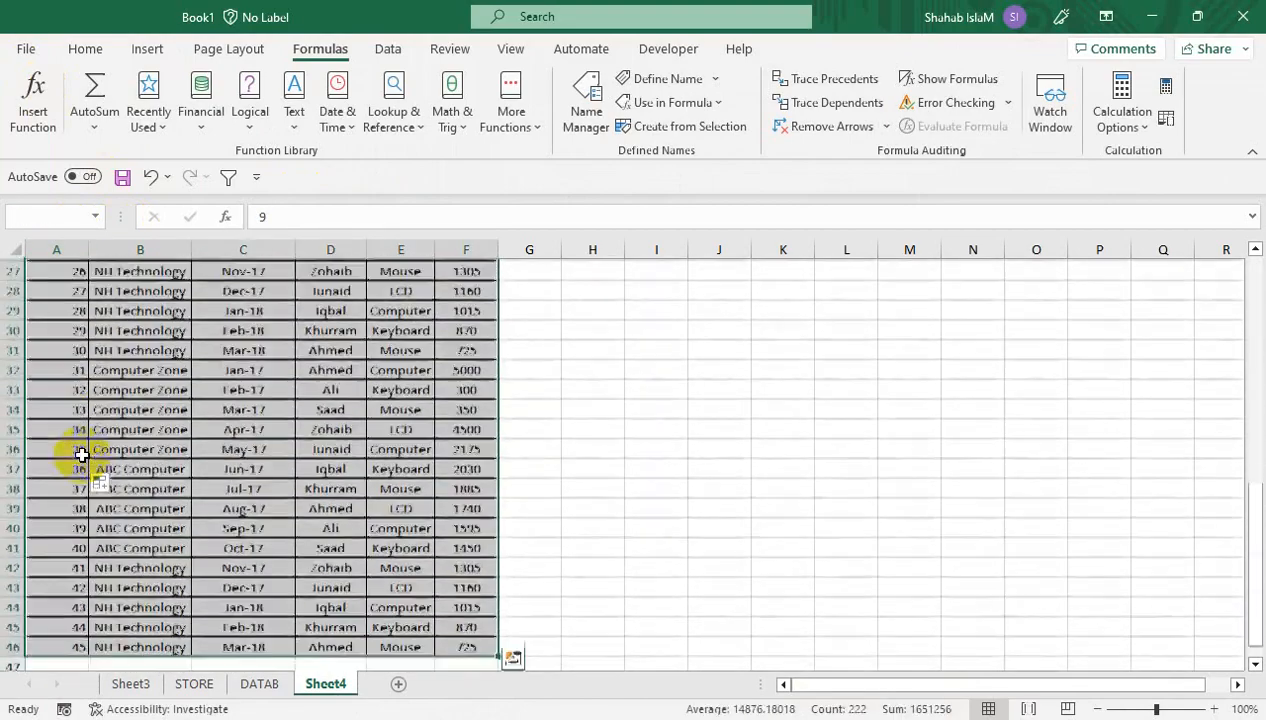
{"action": "scroll", "coordinate": [82, 455], "scroll_direction": "up", "scroll_amount": 9}
{"action": "key", "text": "Delete"}
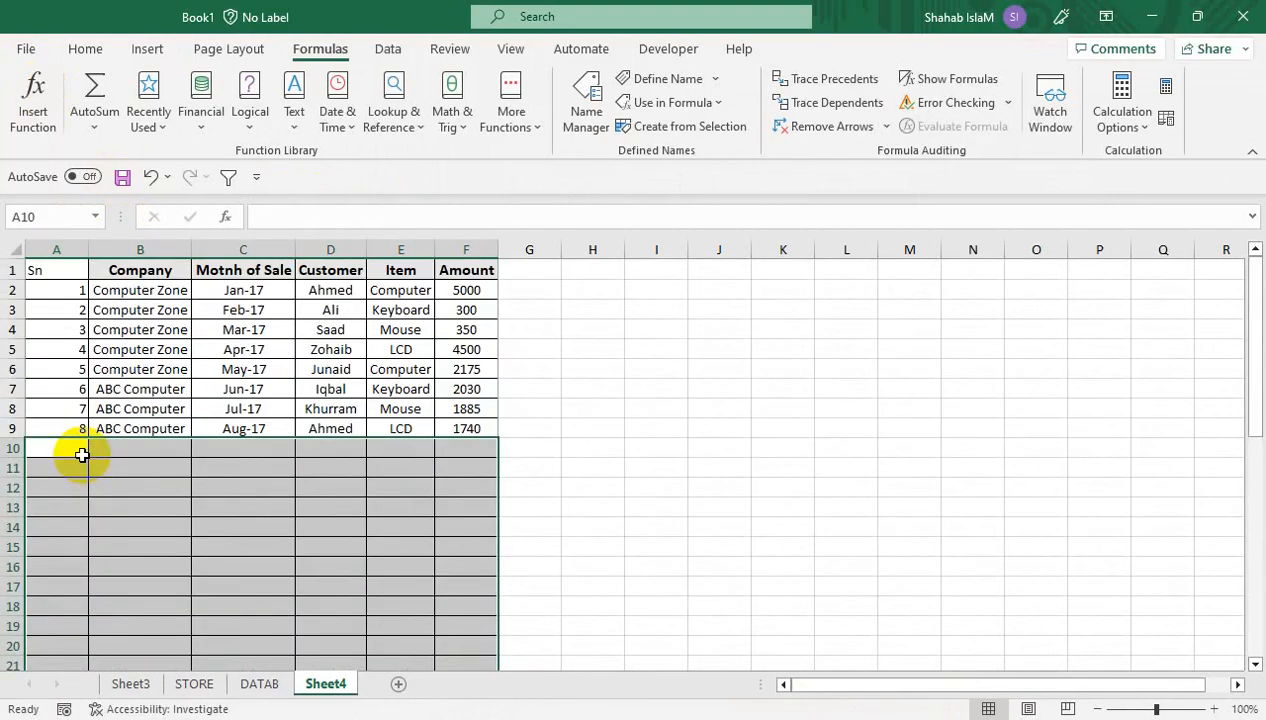
{"action": "key", "text": "Up"}
- Check the shortened table in the print preview and review the dynrange and Print_Area definitions in the Name Manager
{"action": "key", "text": "ctrl+p"}
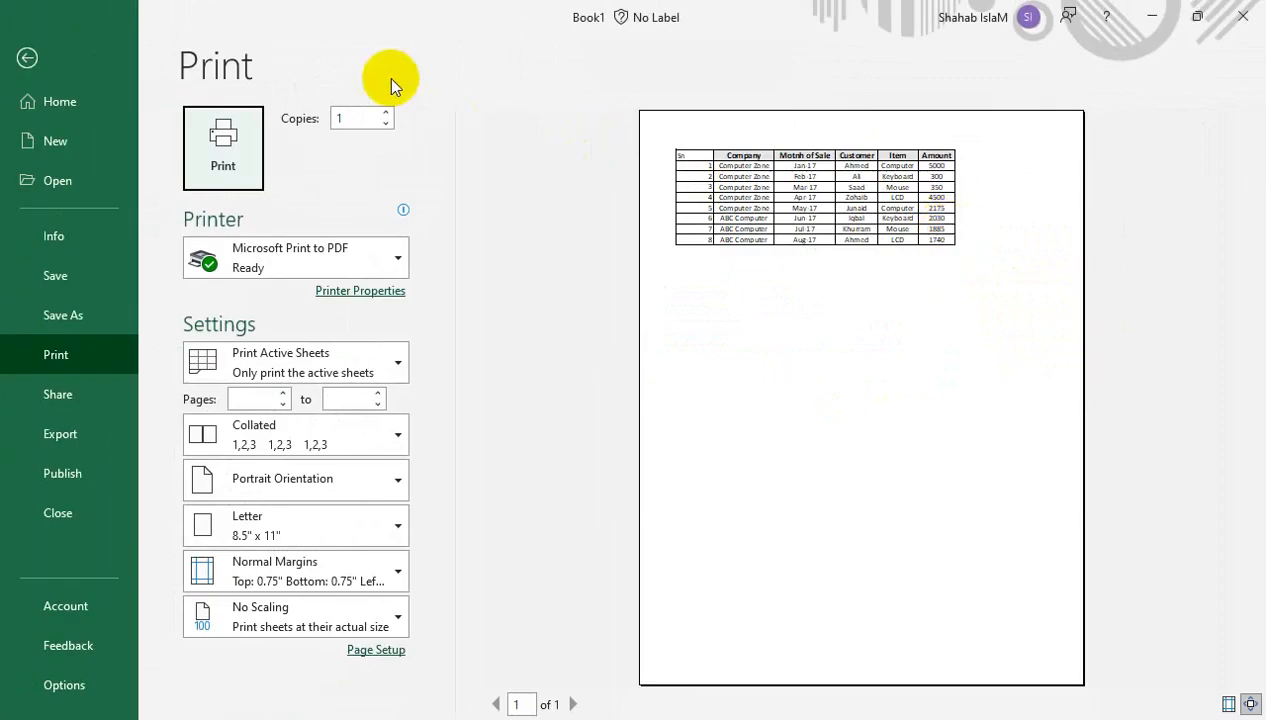
{"action": "left_click", "coordinate": [27, 58]}
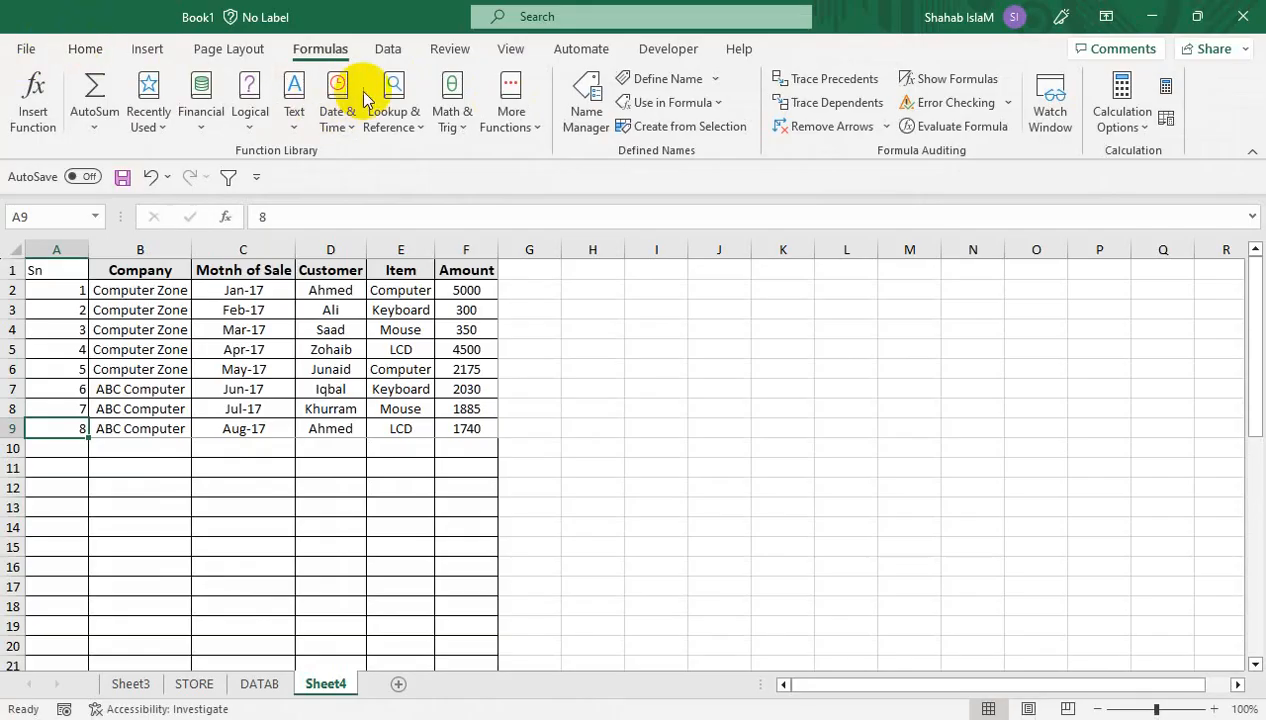
{"action": "left_click", "coordinate": [586, 100]}
{"action": "left_click_drag", "start_coordinate": [650, 55], "coordinate": [550, 296]}
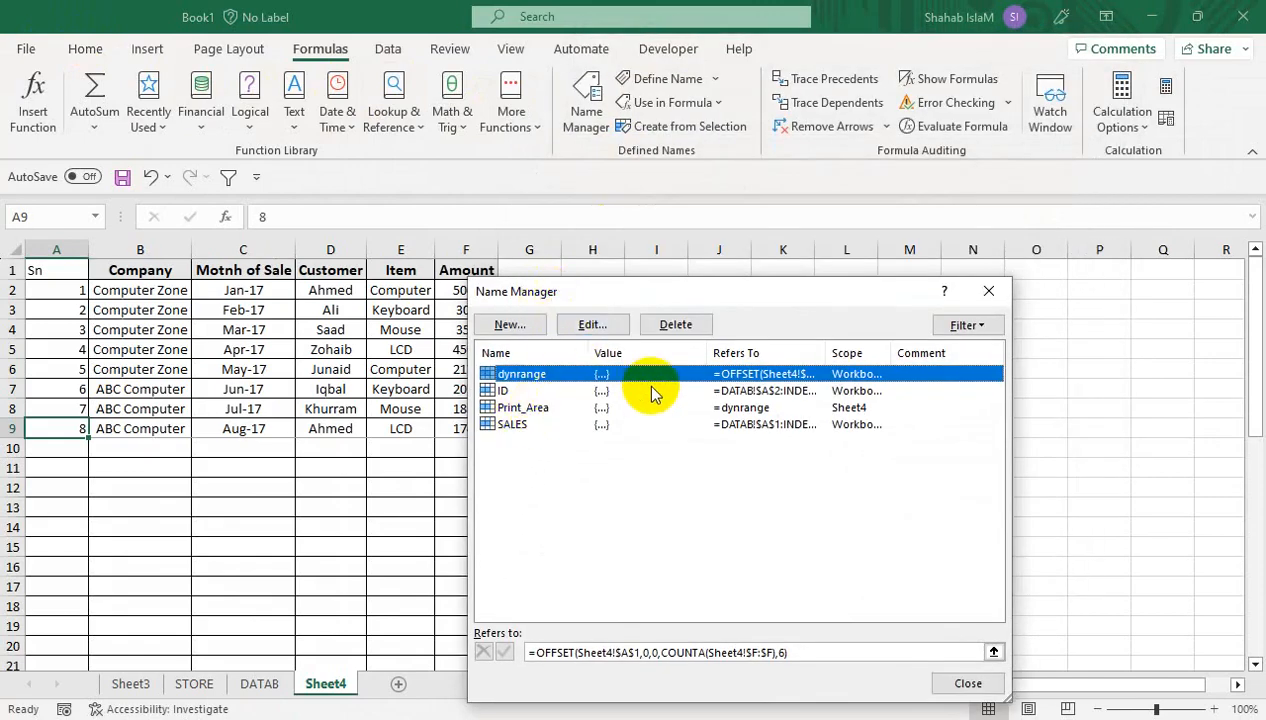
{"action": "left_click", "coordinate": [962, 684]}
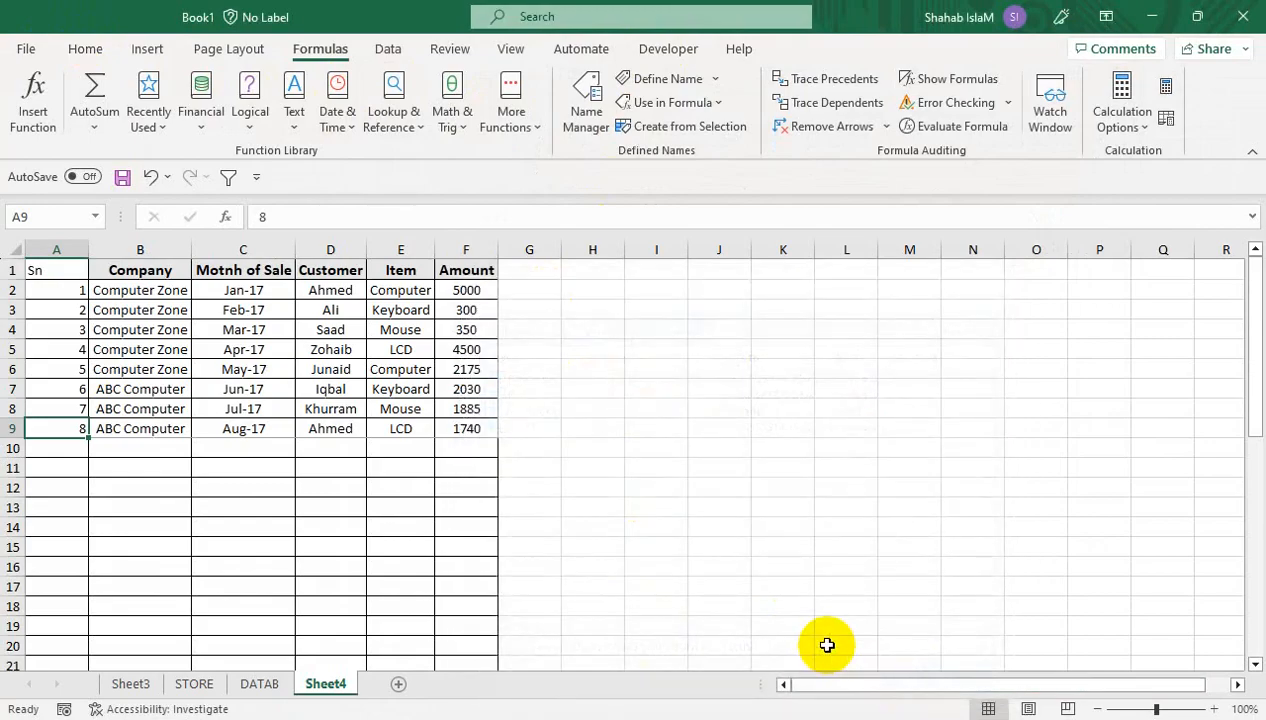